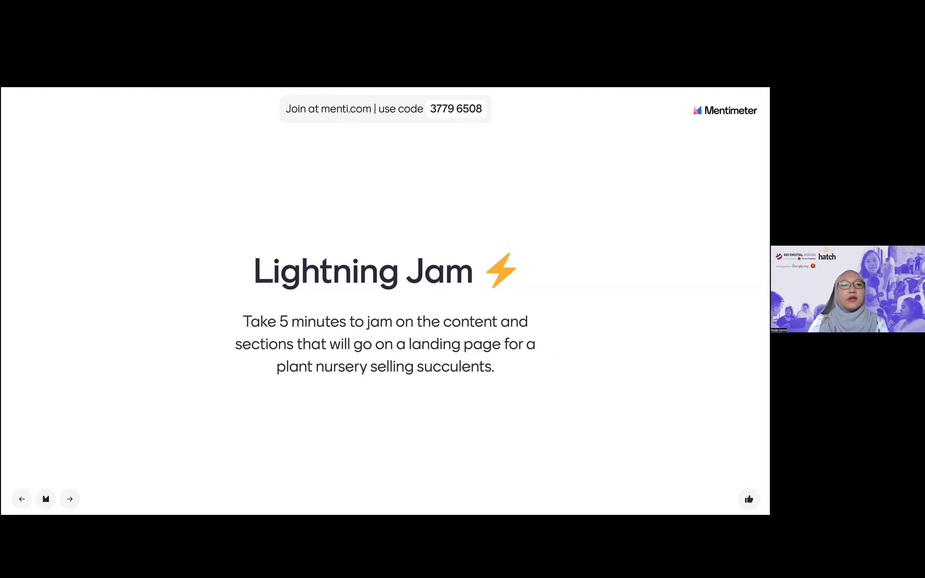
Switch to ChatGPT and begin a new message with "Act as a copywriter"
key("alt+Tab")
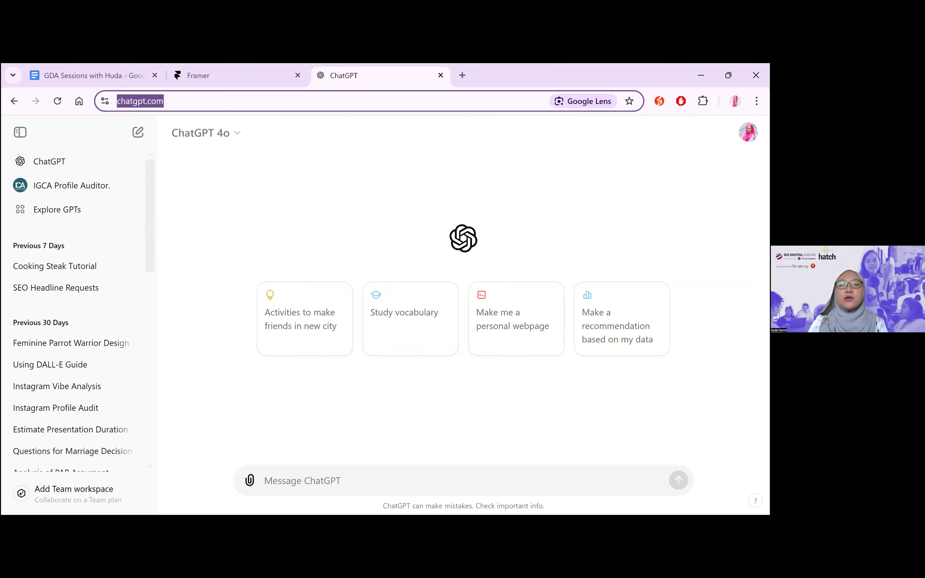
left_click(269, 477)
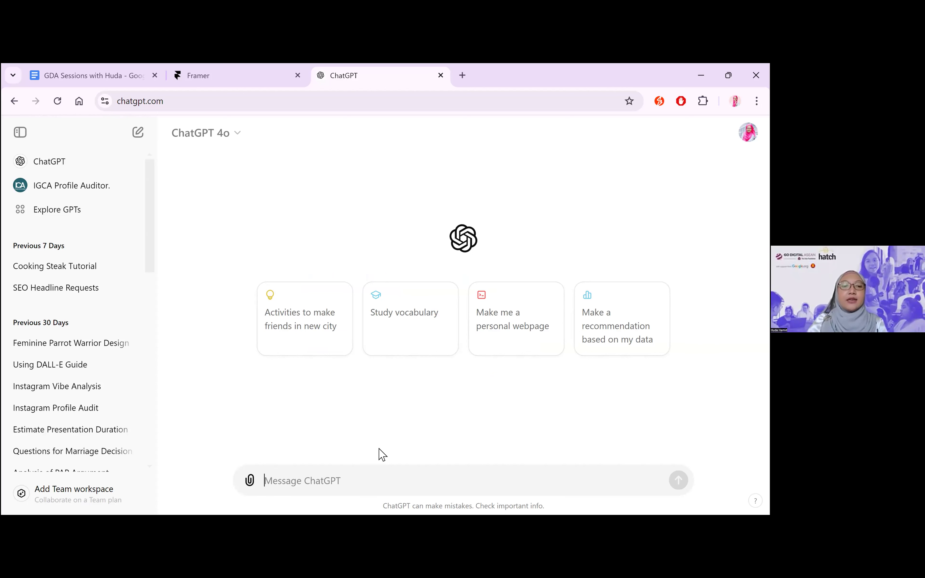
type("Act as a co")
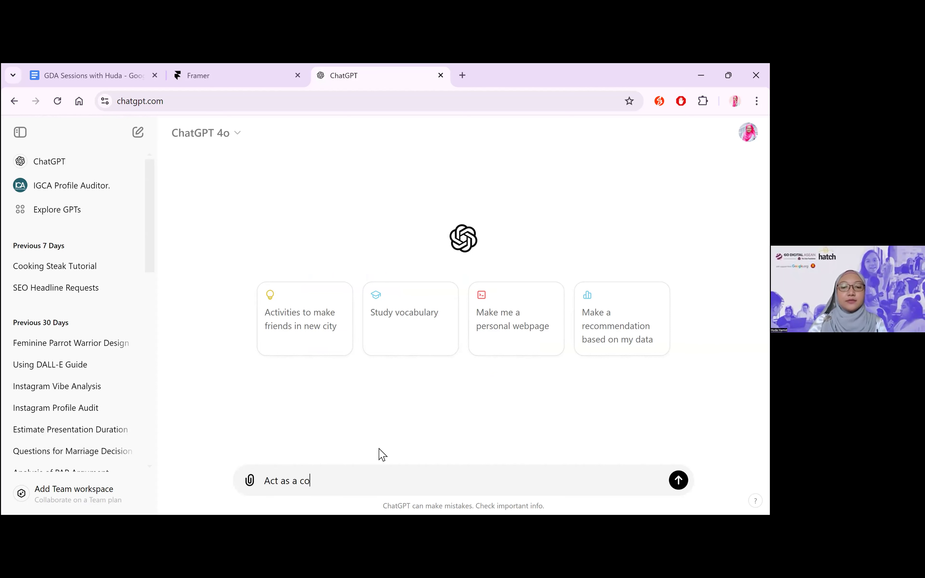
type("pywriter")
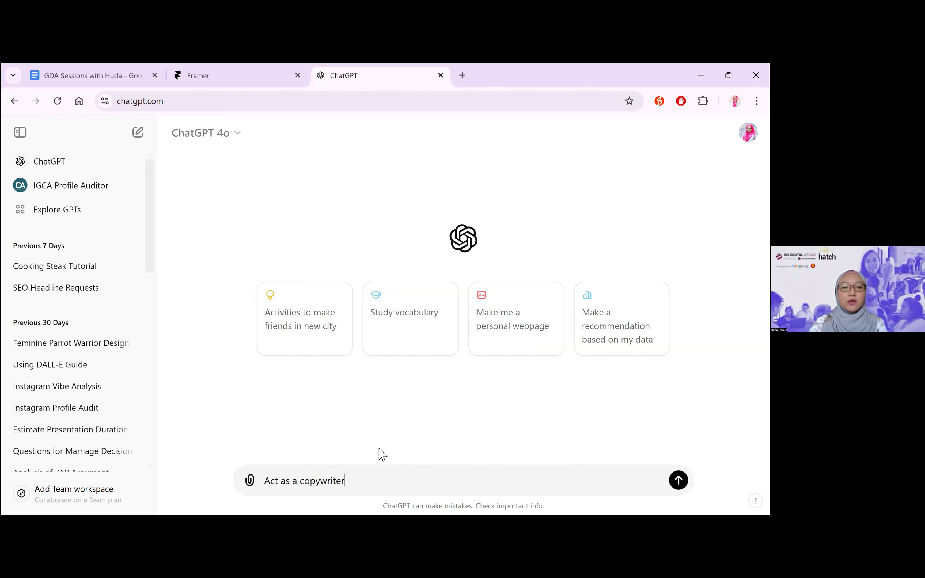
type(". I will pr")
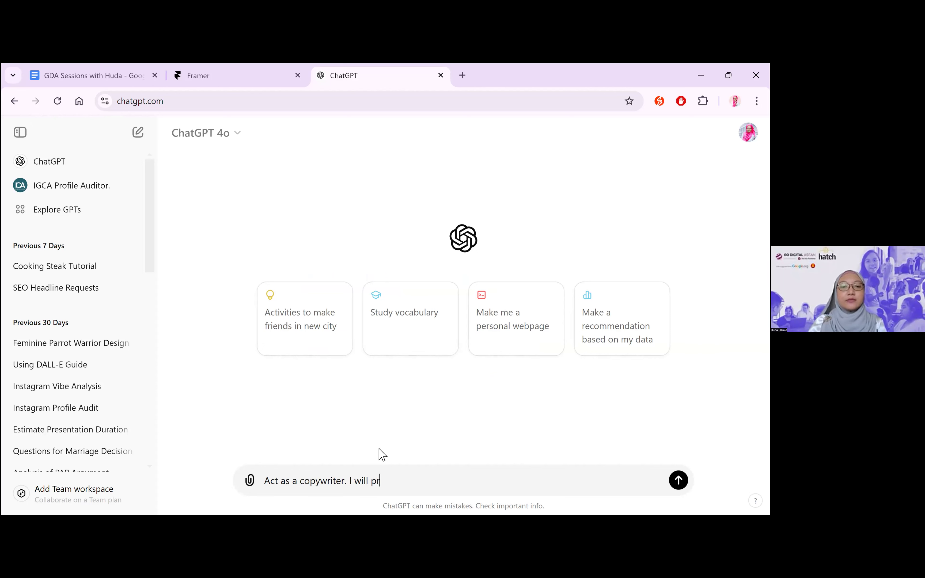
type("ovide you with target audie")
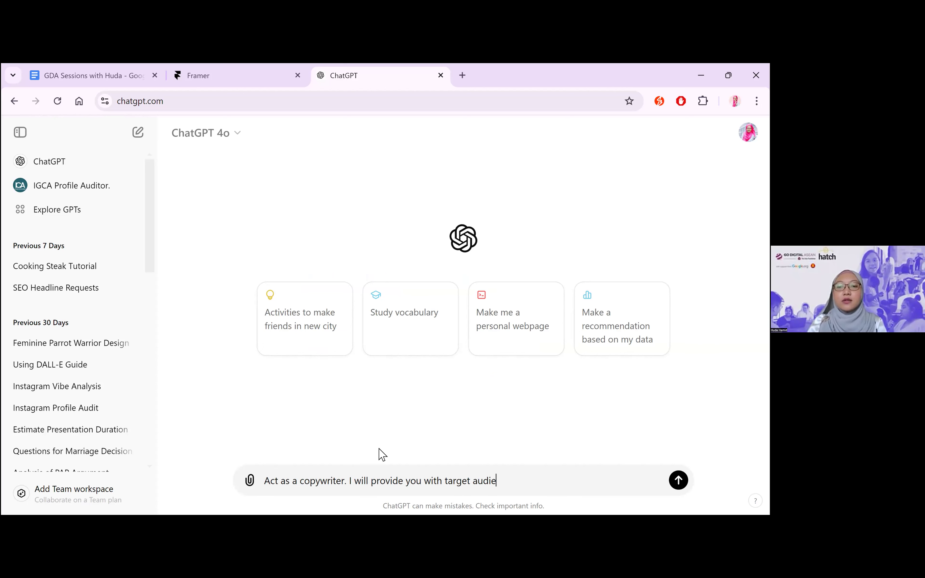
type("nce, h")
Add to the prompt that "I will provide you with target audience, goal and industry."
key("BackSpace")
type("goal ")
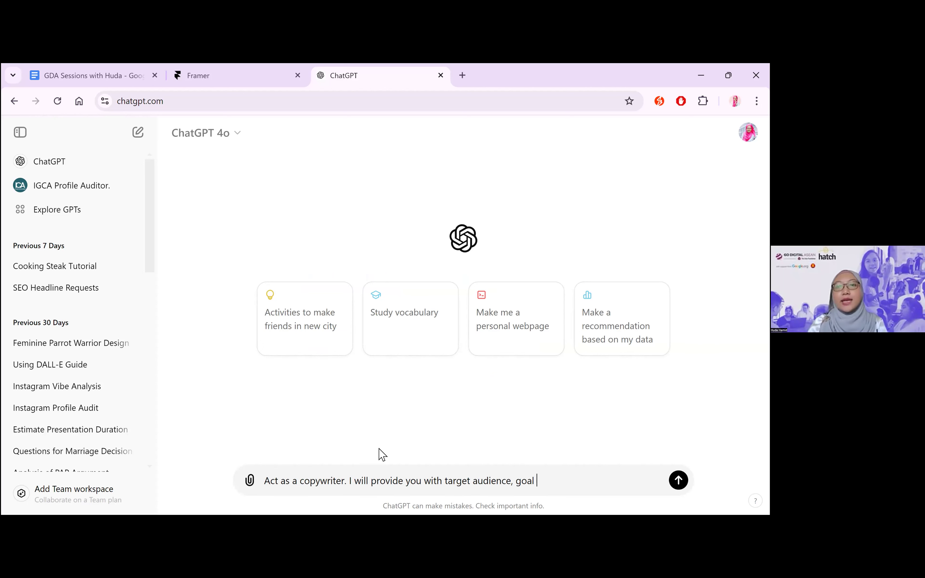
type("and h")
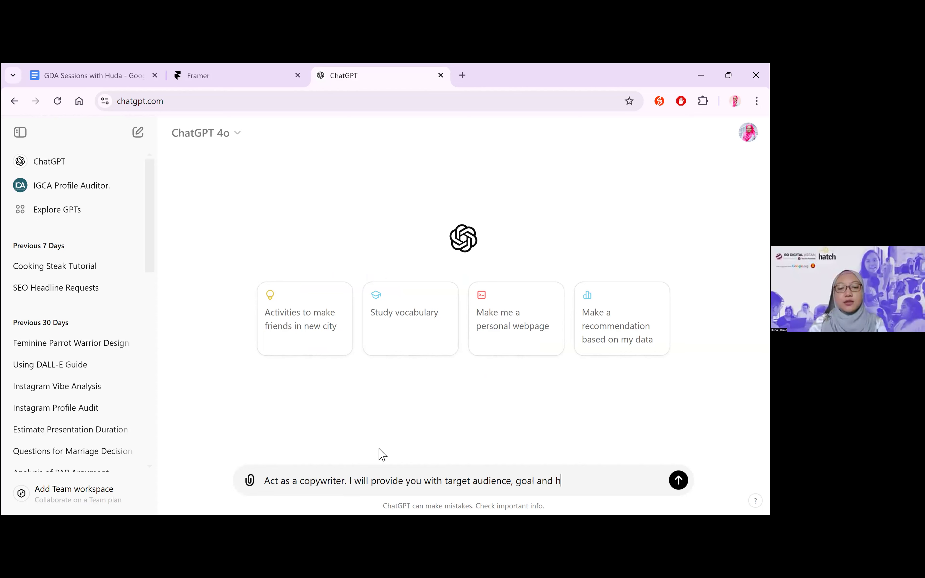
key("BackSpace")
type("industry. You will write a copy")
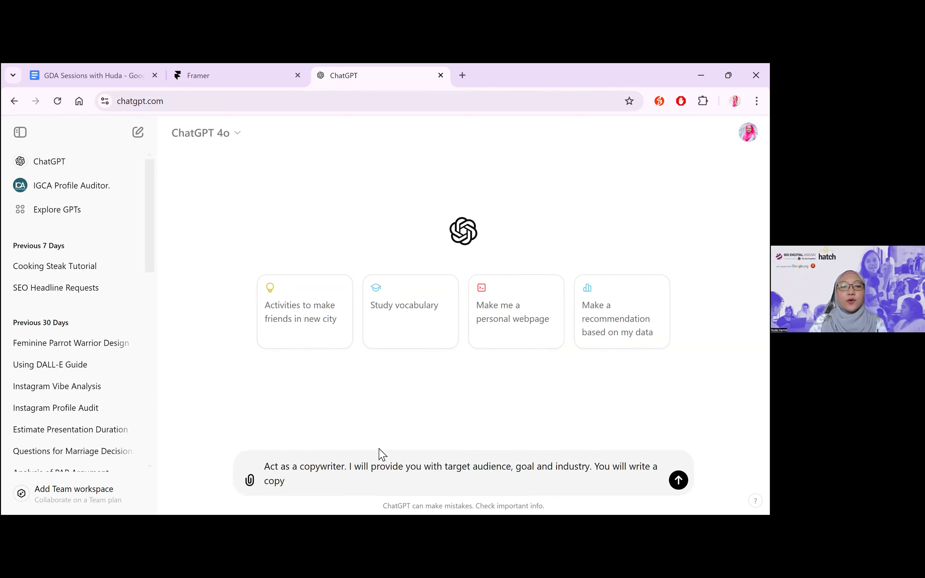
type(" for a landing page")
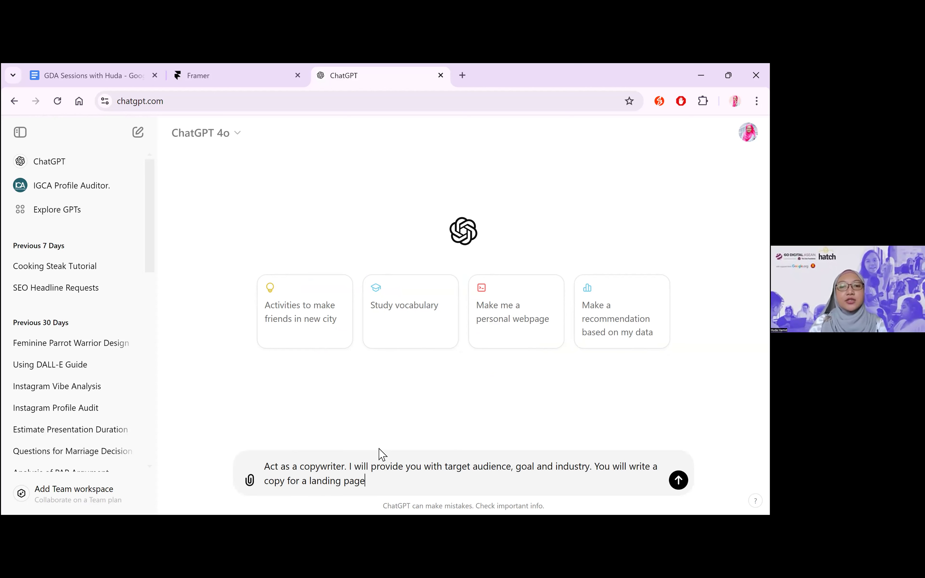
type(" selling s")
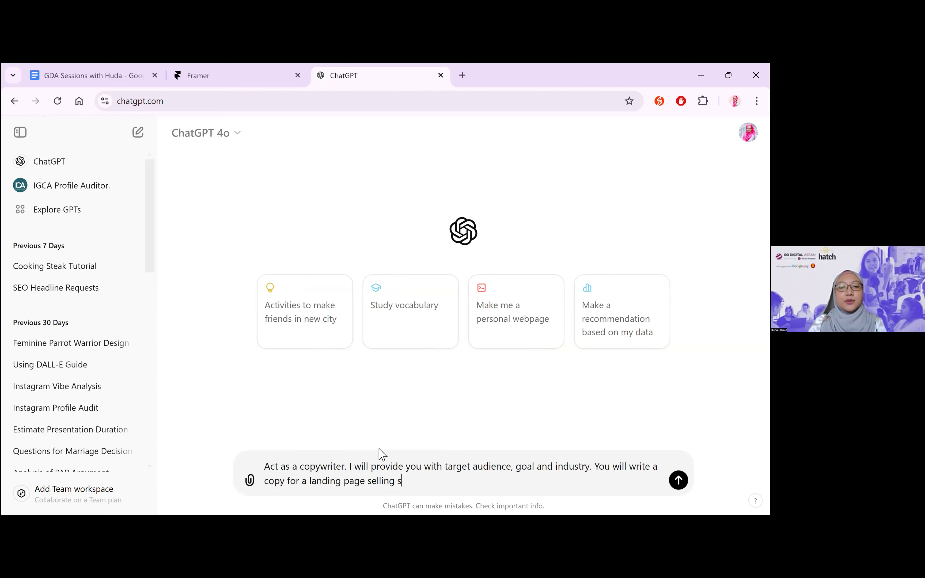
type("ucculents from")
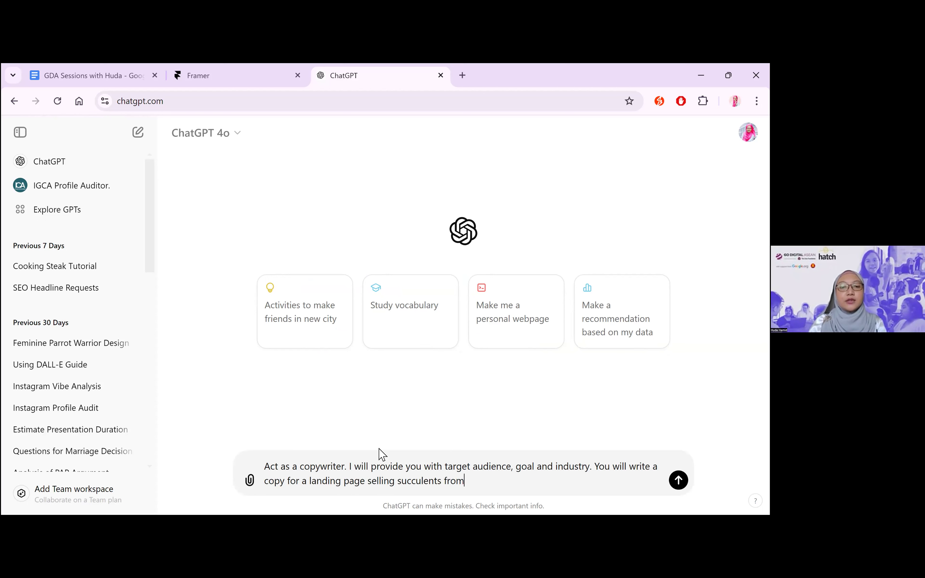
type(" a plant ")
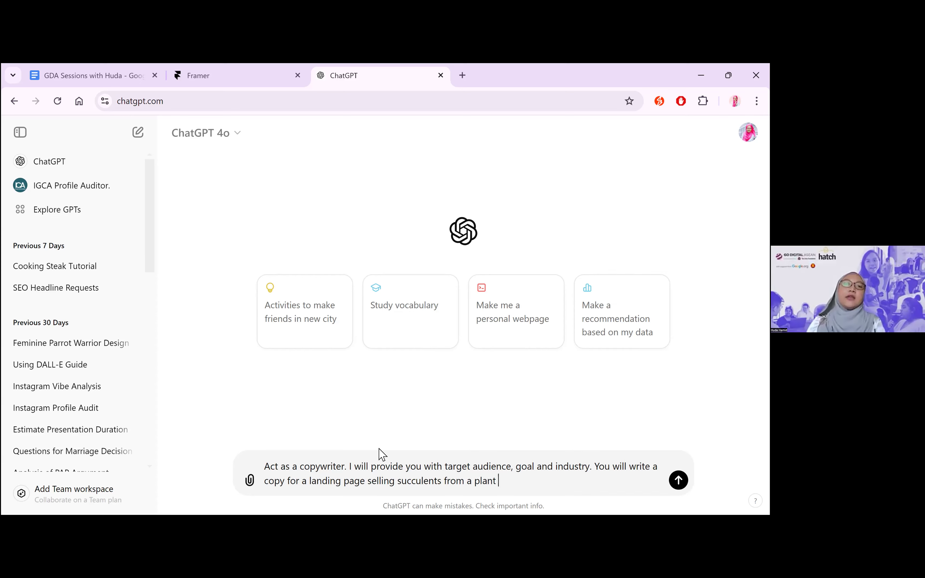
type("nursery.")
Finish the prompt with "You will write a copy for a landing page selling succulents from a plant nursery." and send it
key("Return")
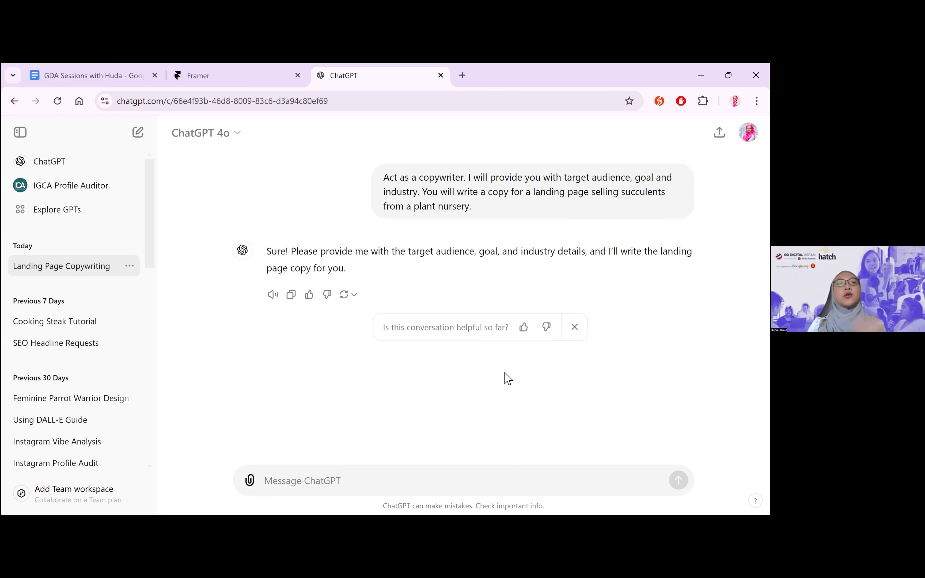
type("Targ")
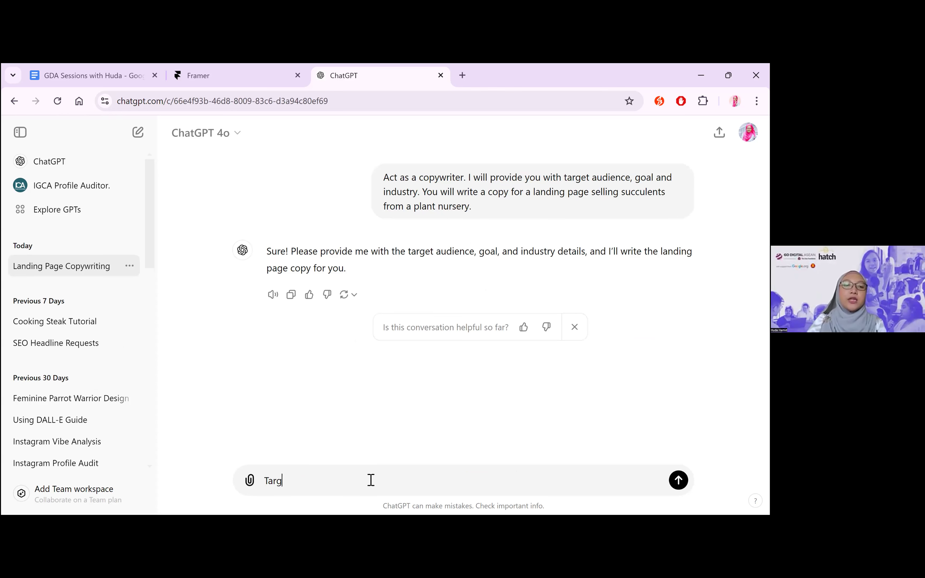
type("et:")
key("ctrl+a")
key("BackSpace")
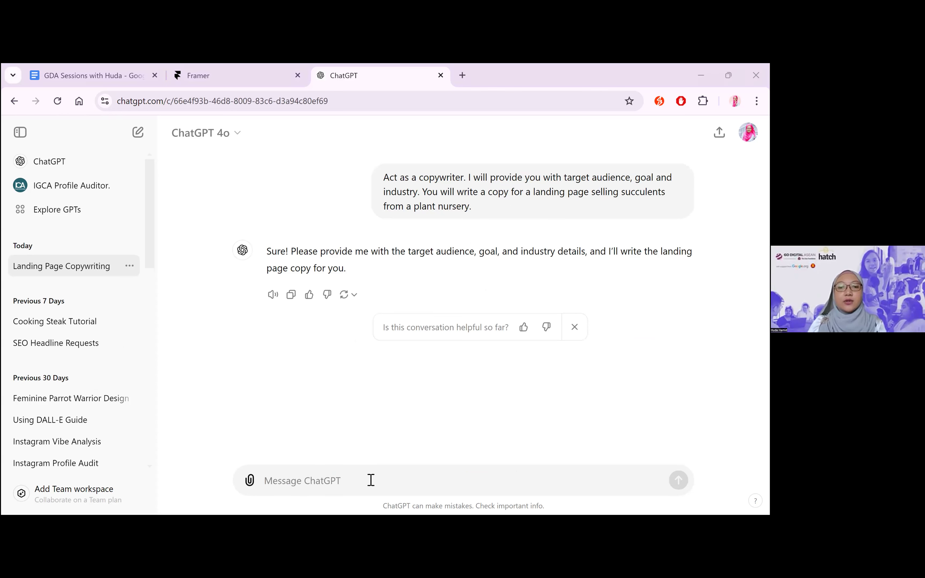
left_click(371, 480)
type("landing page for a plant nursery selling succulents.")
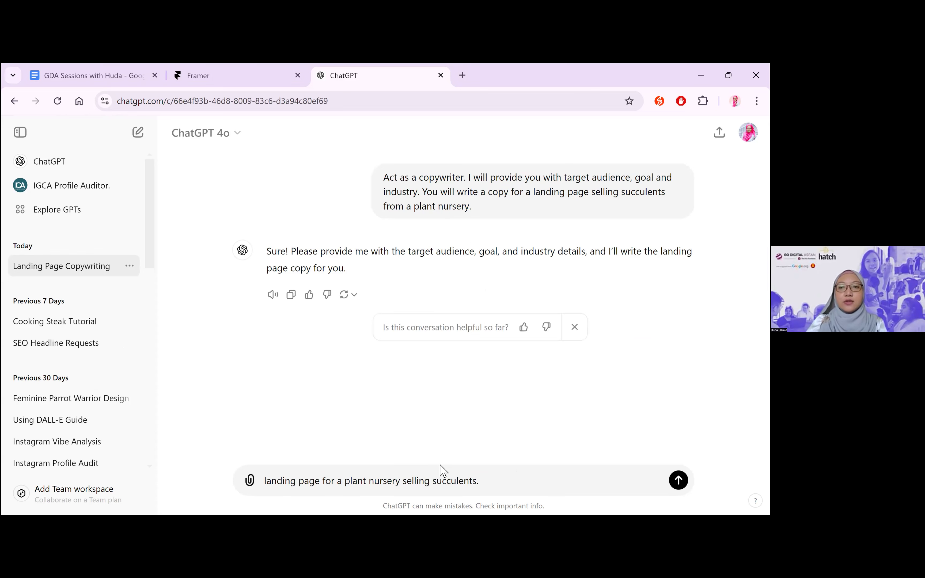
Replace the draft message with a "Target:" heading followed by the lines "Young Professionals" and "25 to 35 years old"
key("ctrl+a")
type("Target:")
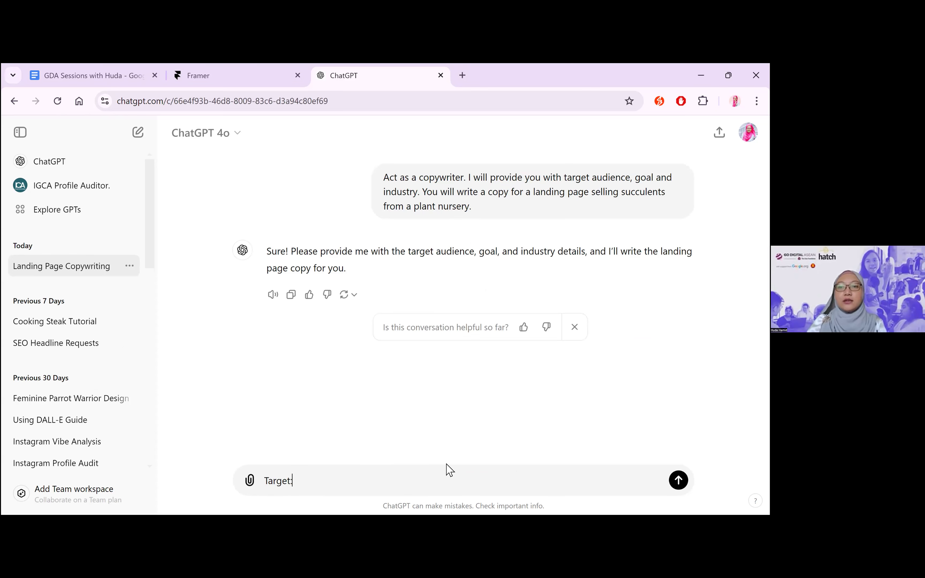
key("shift+Return")
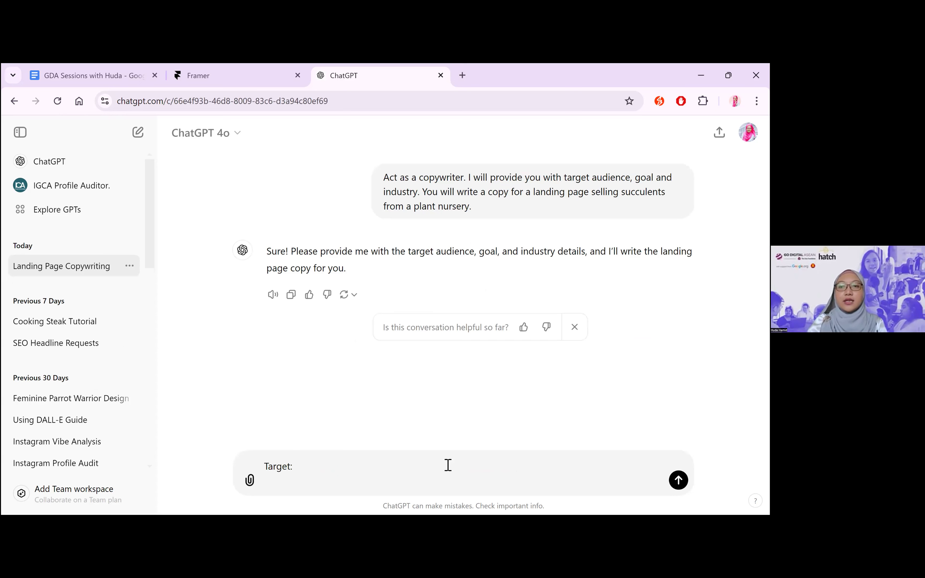
type("Young Professional")
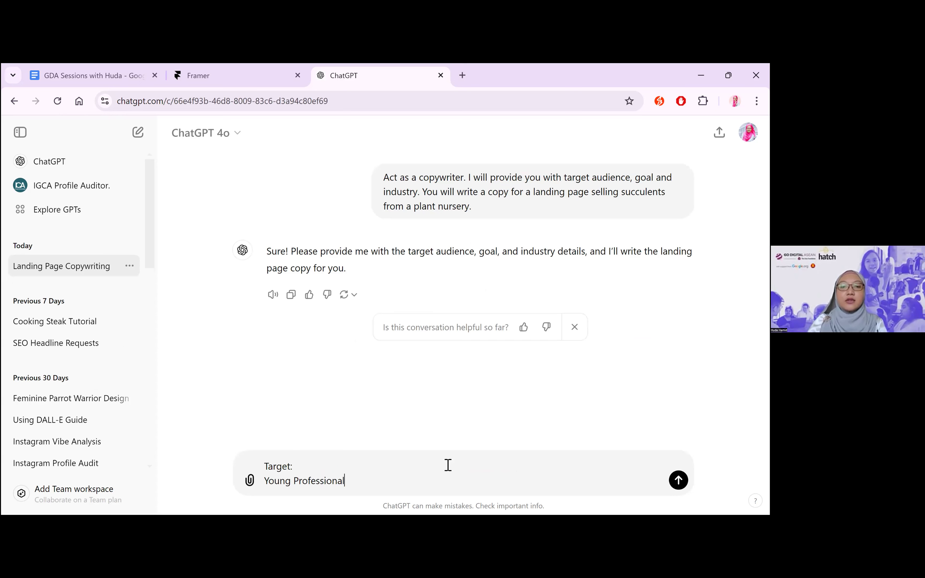
type("s")
key("shift+Return")
type("25 to 35")
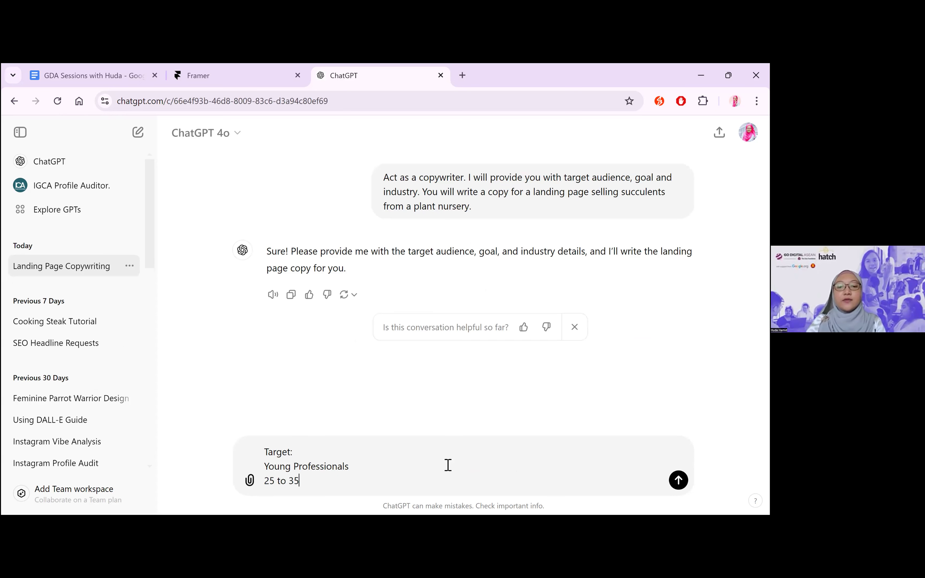
type(" years ol")
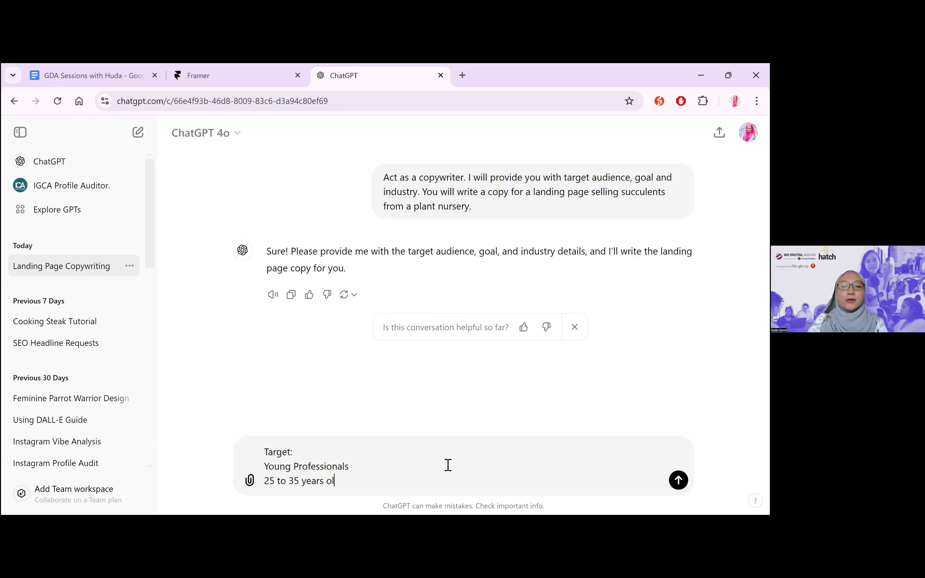
type("d")
Add the line "Prefers plants that are easy maintainence" to the target description
key("shift+Return")
type("Prefers")
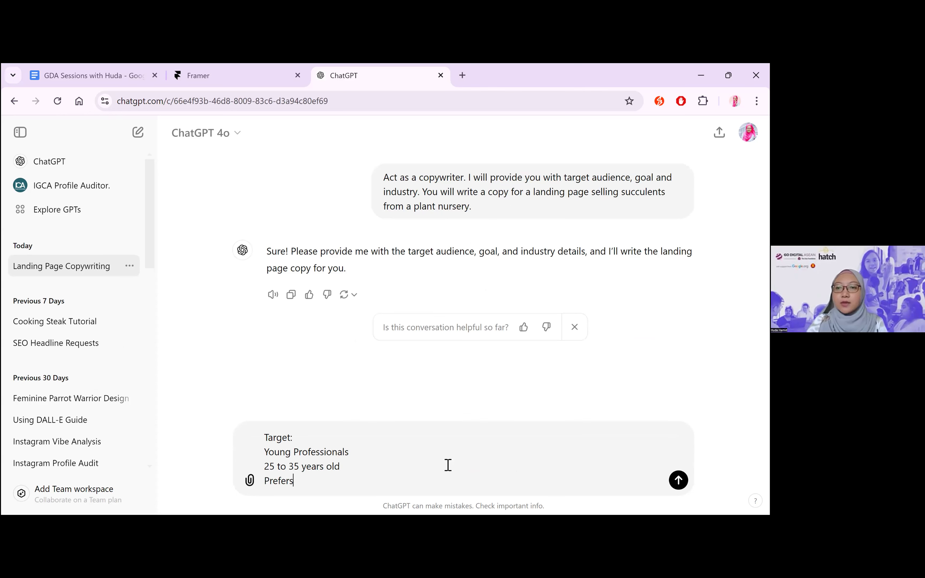
type(" plants tha")
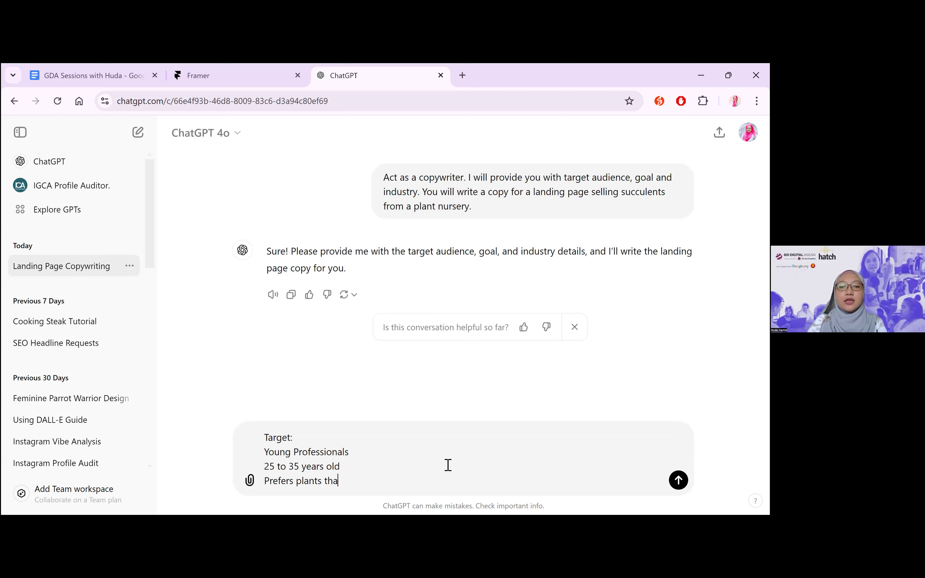
type("t are easy maintainence")
Add the line "Plants that don't die on them" to the target description
key("shift+Return")
type("D")
key("BackSpace")
type("Plants that don't h")
key("BackSpace")
type("die ")
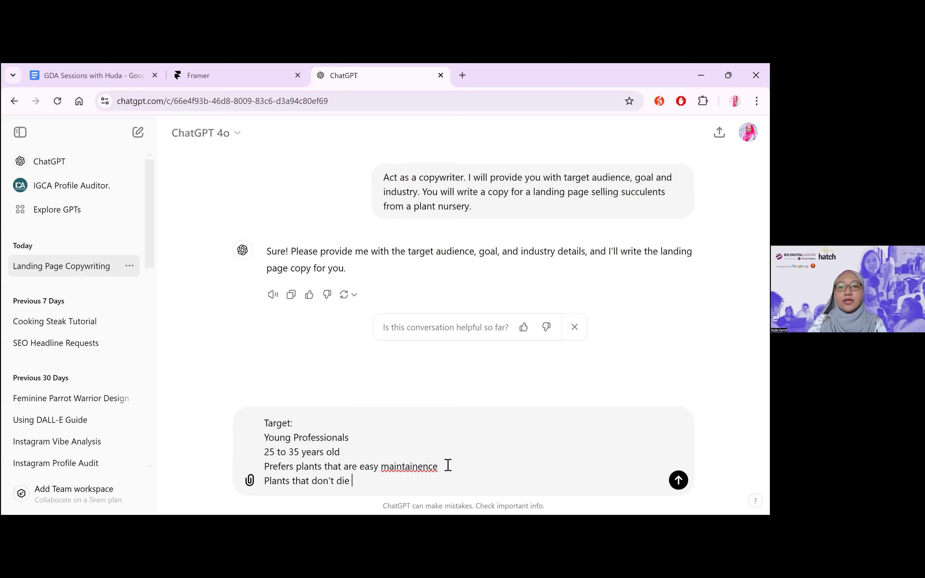
type("on them")
Add the line "Budget friendly." and correct the misspelled word in the target description to "maintenance"
key("shift+Return")
type("Bud")
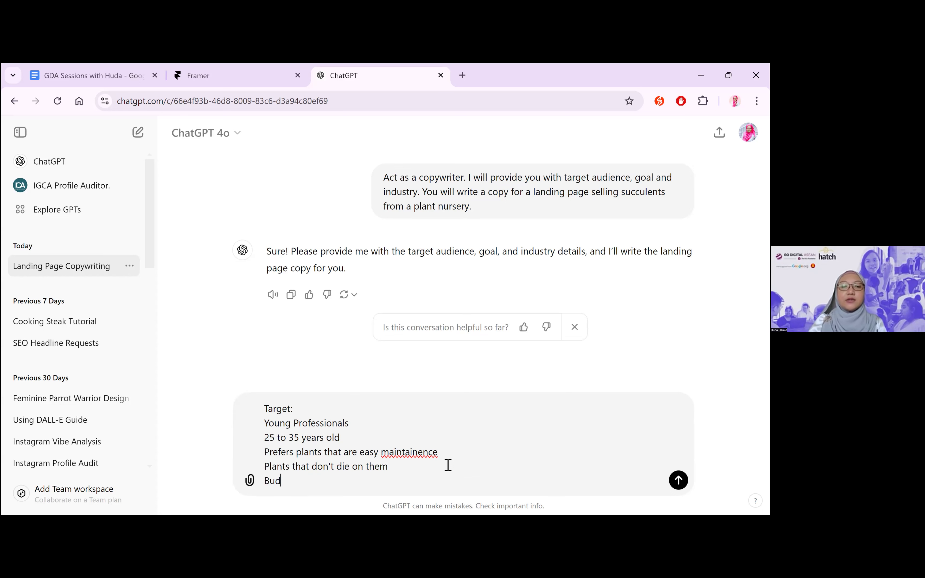
type("get friendly.")
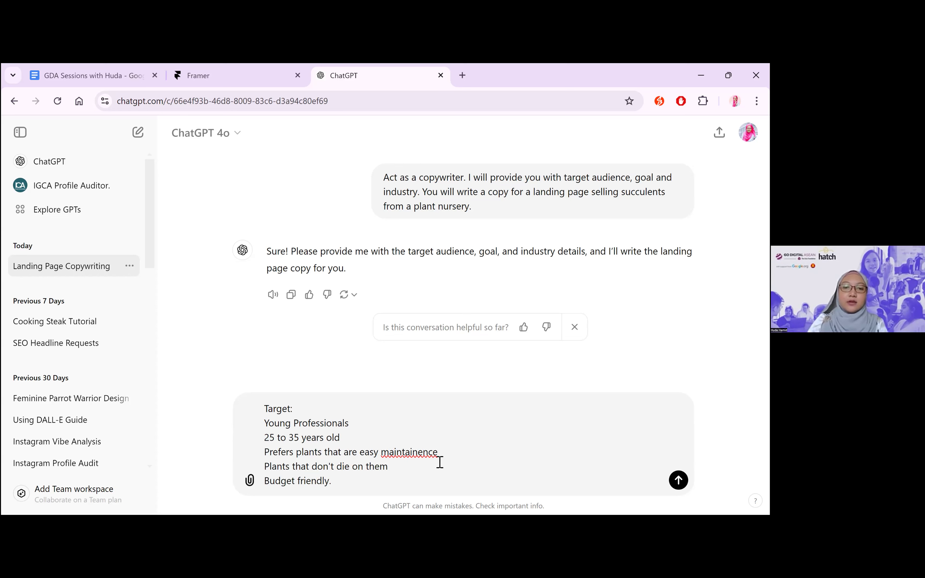
right_click(409, 451)
left_click(484, 120)
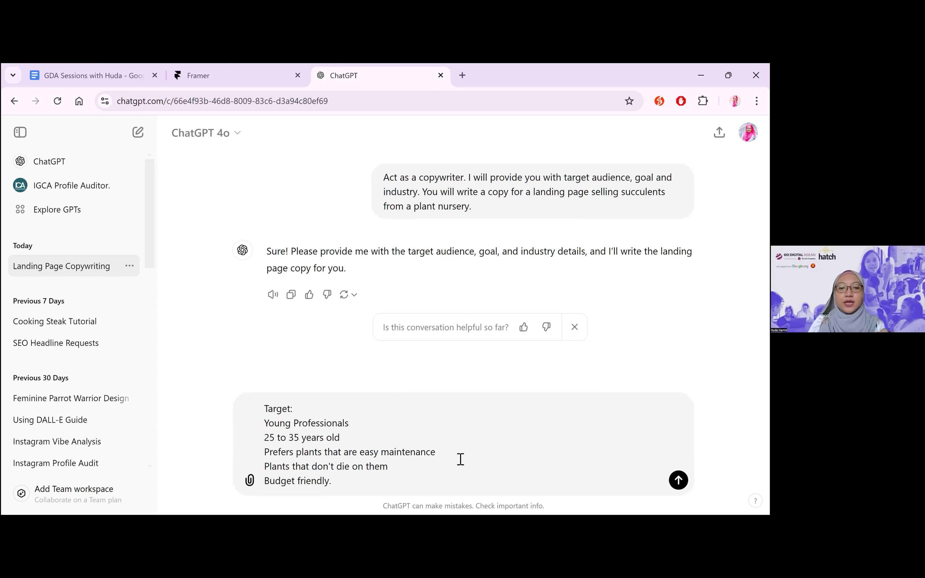
Add a separate "Goal:" section below the target description, beginning with "Create awareness about simplicity of"
left_click(393, 482)
key("shift+Return")
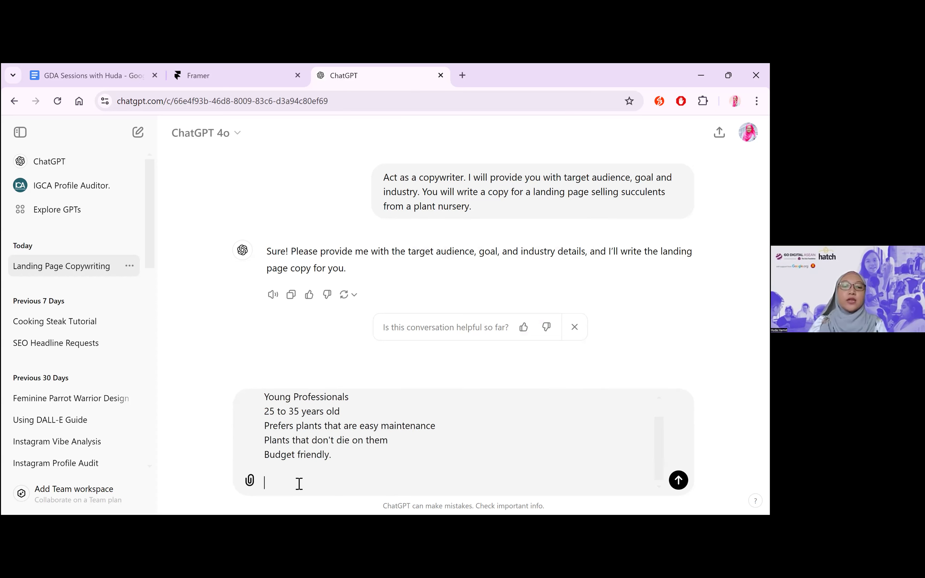
type("Goal:")
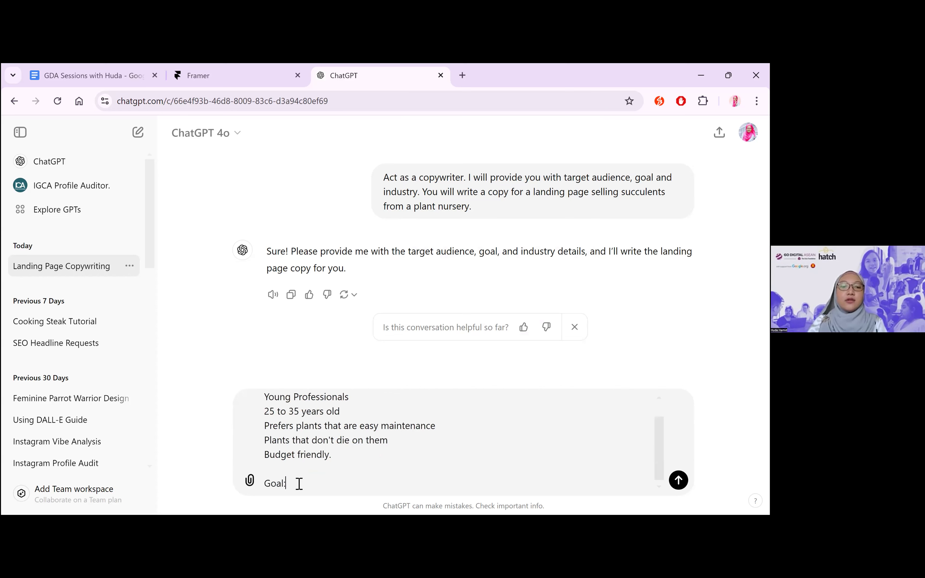
key("shift+Return")
type("Create awareness about")
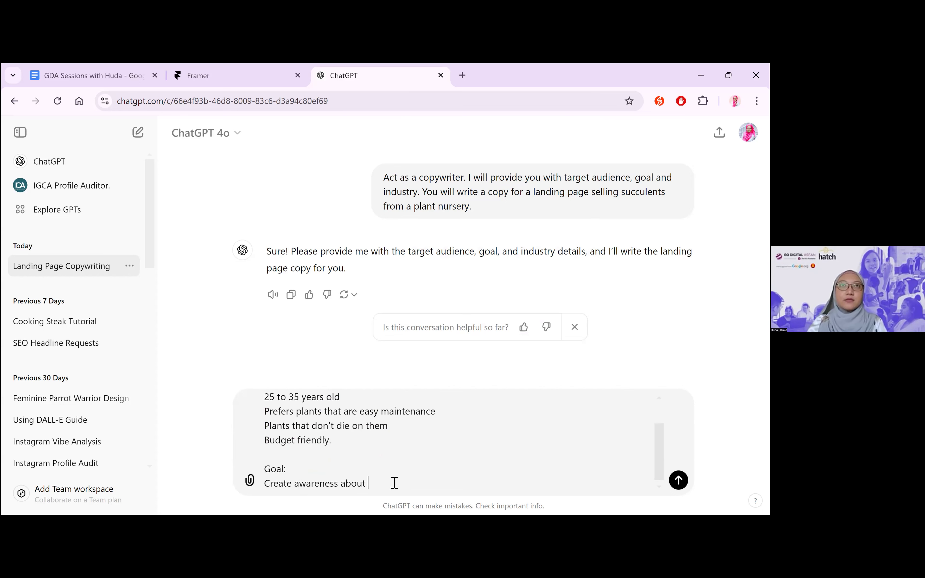
type(" simplicity of ")
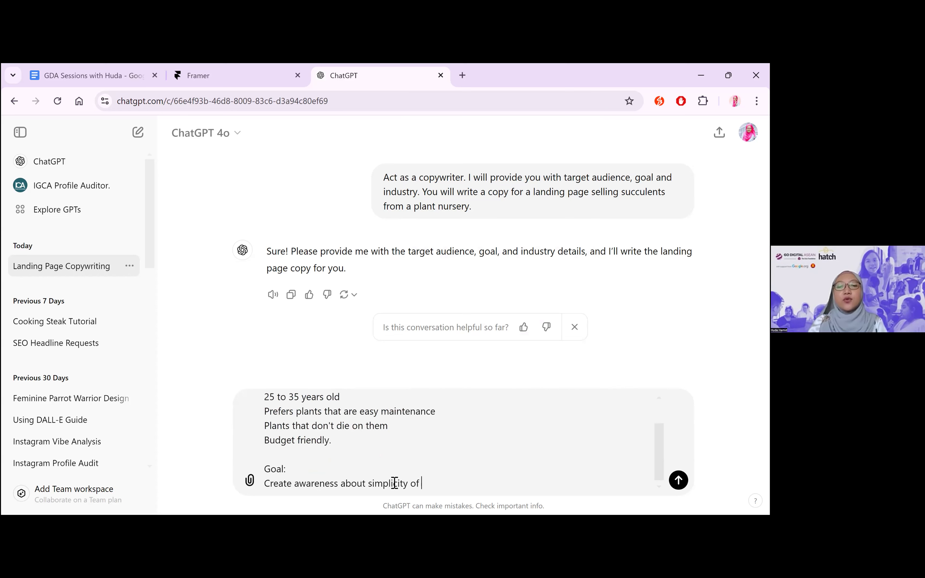
type("growing and maintaining succulents at home or the offic")
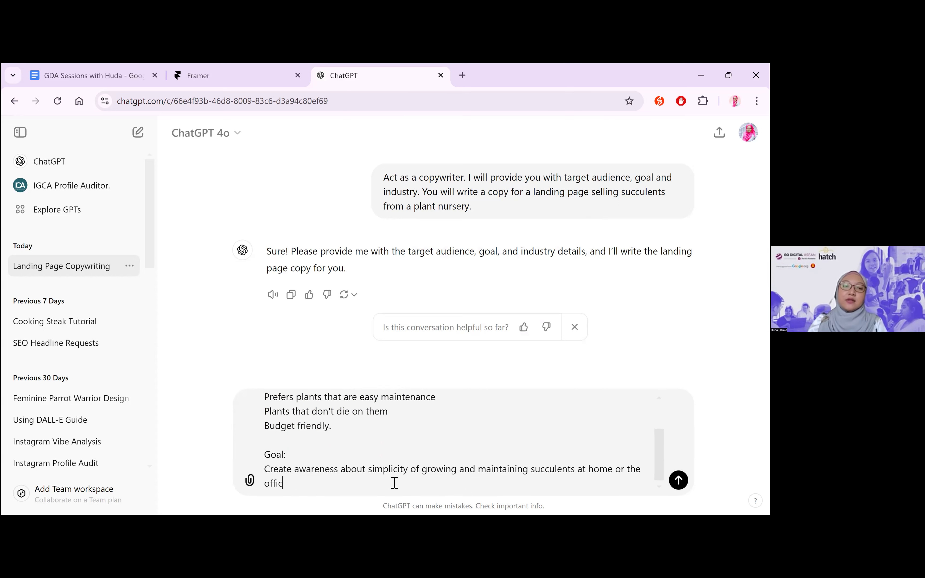
type("e")
Add a separate "Industry:" section below the goal in the message
key("shift+Return")
key("shift+Return")
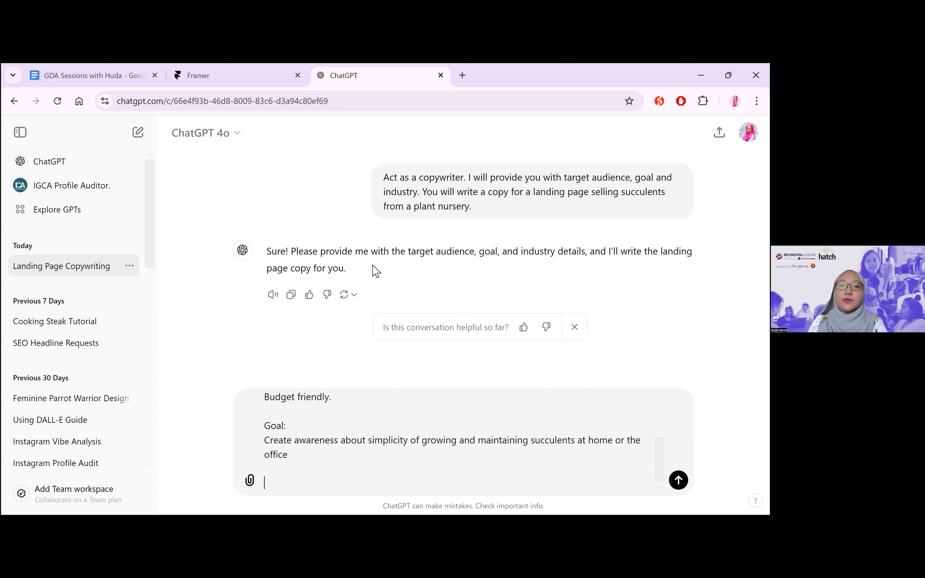
type("Indus")
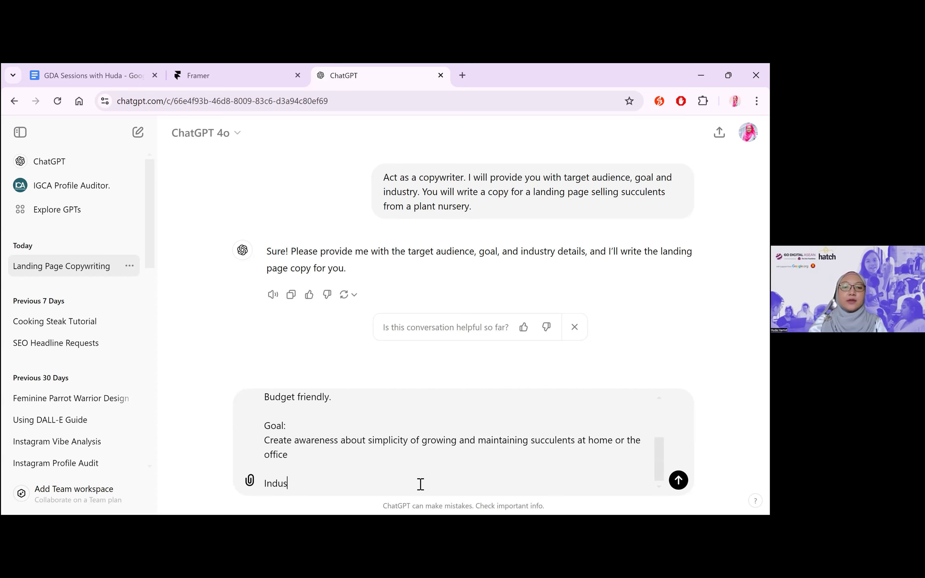
type("try:")
key("shift+Return")
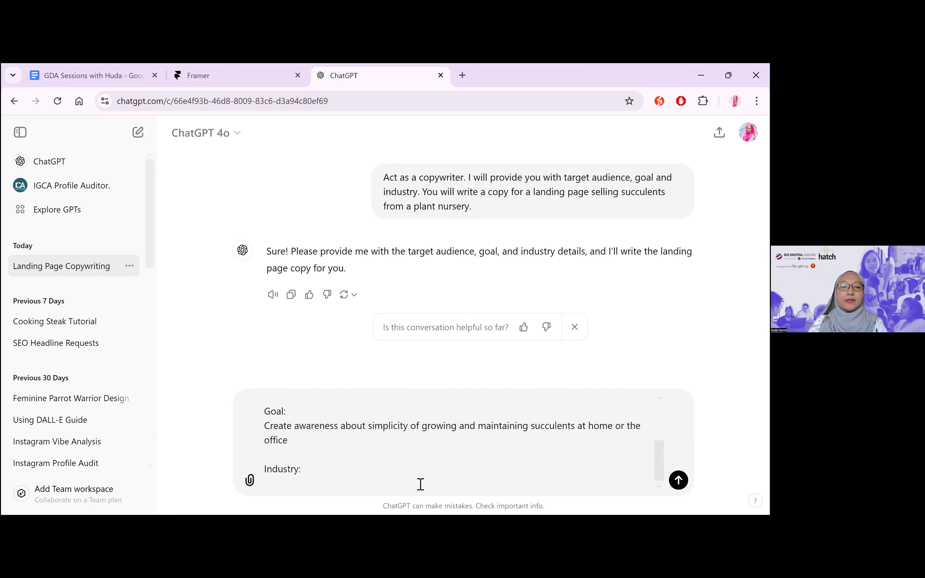
Describe the industry as "Plant nursery succulents, sold online only." and send the message
type("Plant nursery ")
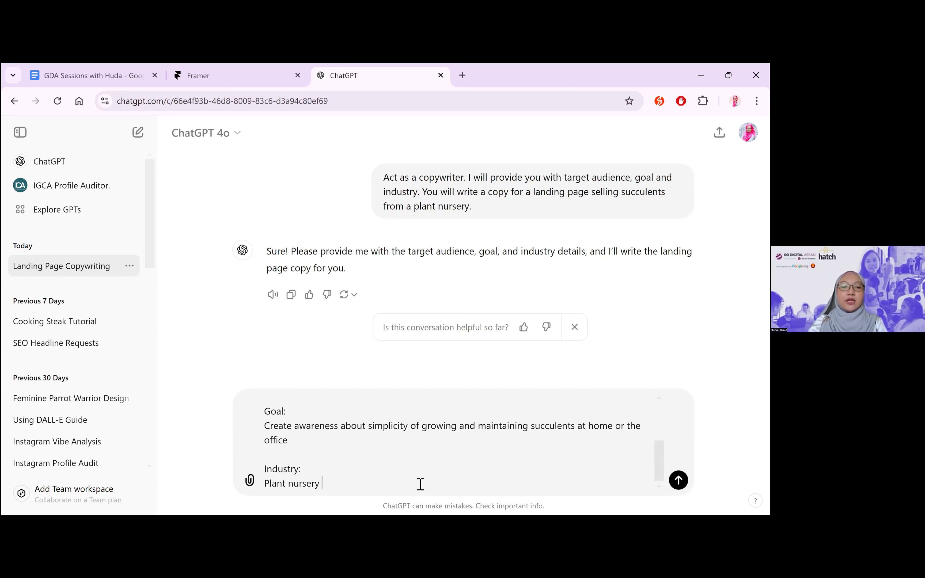
type("succulents, so")
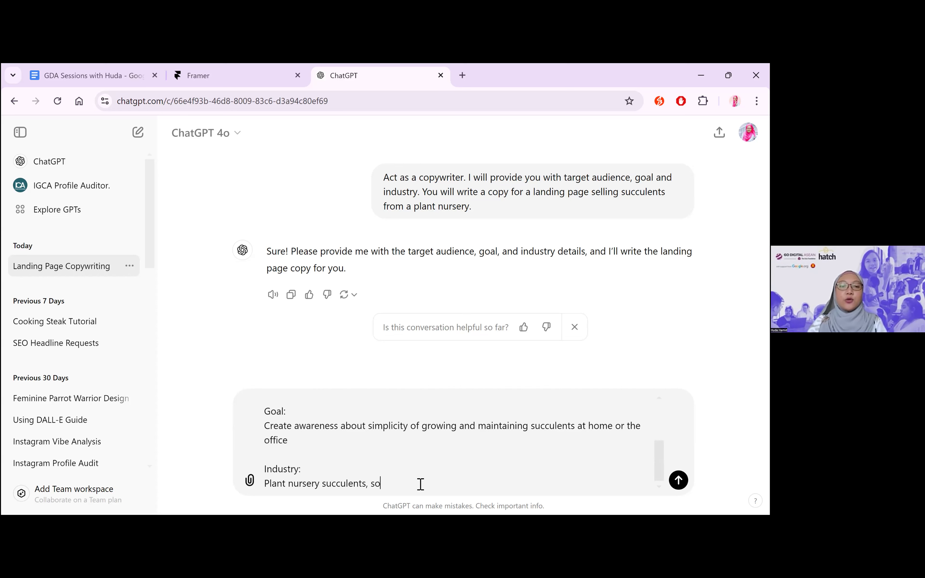
type("ld online only.")
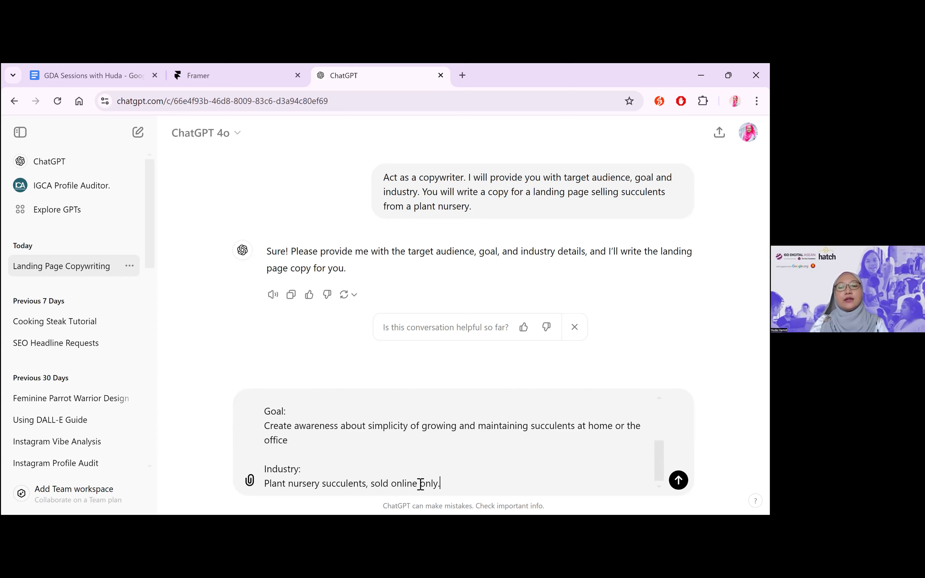
key("Return")
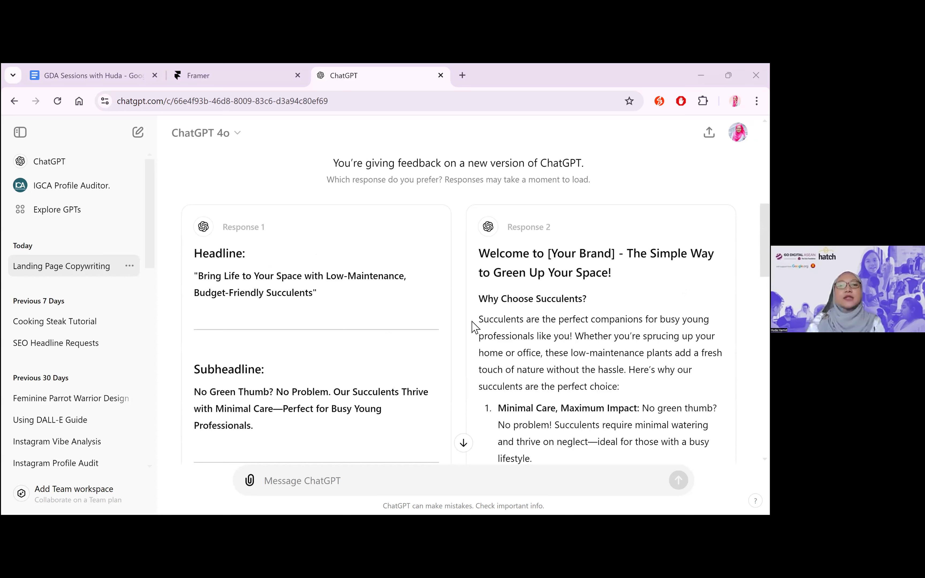
Compare the two proposed landing page responses and choose Response 1 as the preferred one
scroll(474, 326, "down", 1)
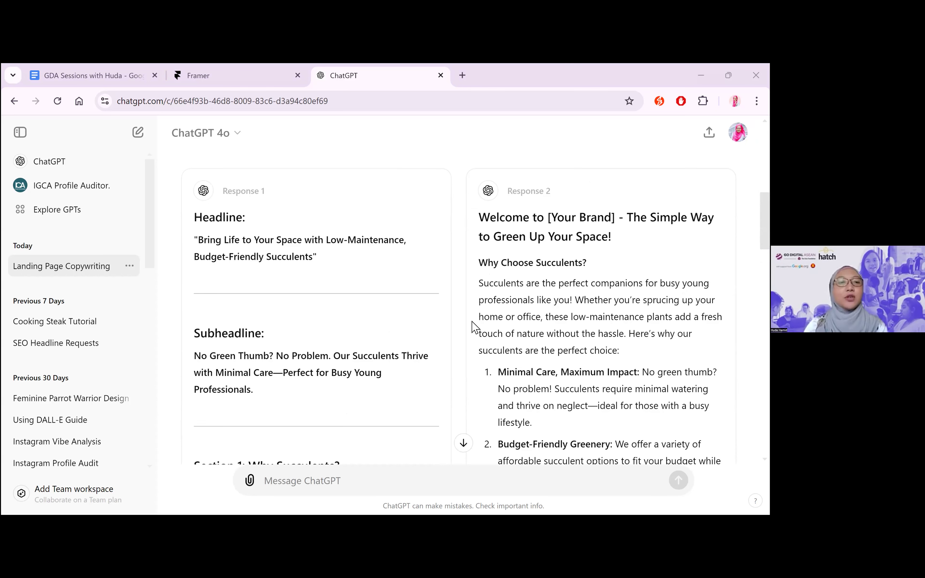
scroll(326, 333, "down", 1)
scroll(326, 353, "down", 2)
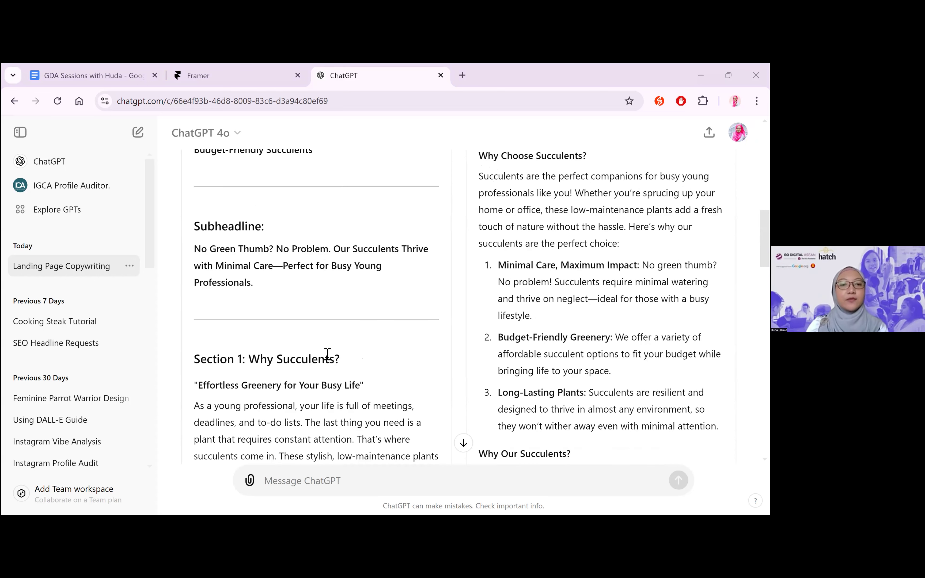
scroll(328, 352, "down", 5)
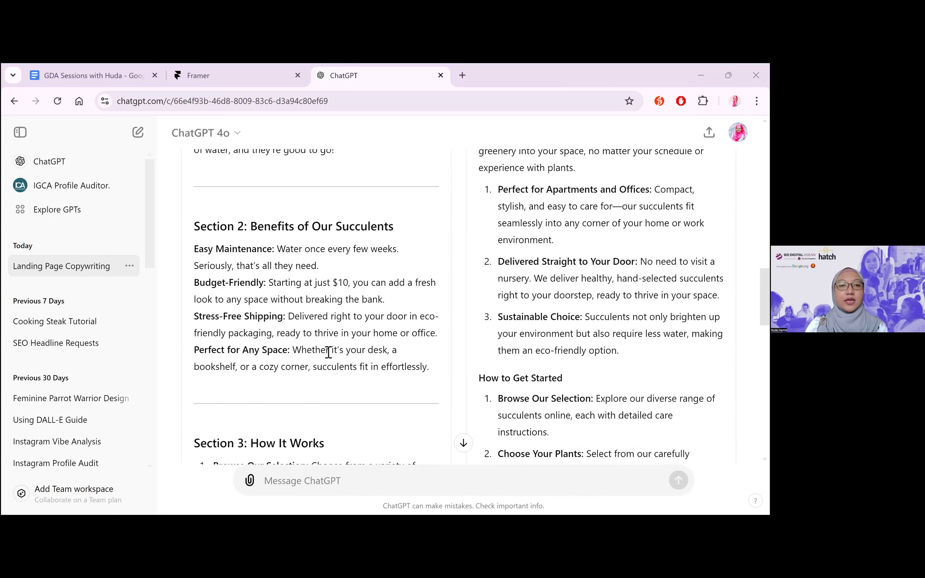
scroll(328, 352, "down", 10)
scroll(256, 399, "down", 5)
left_click(253, 394)
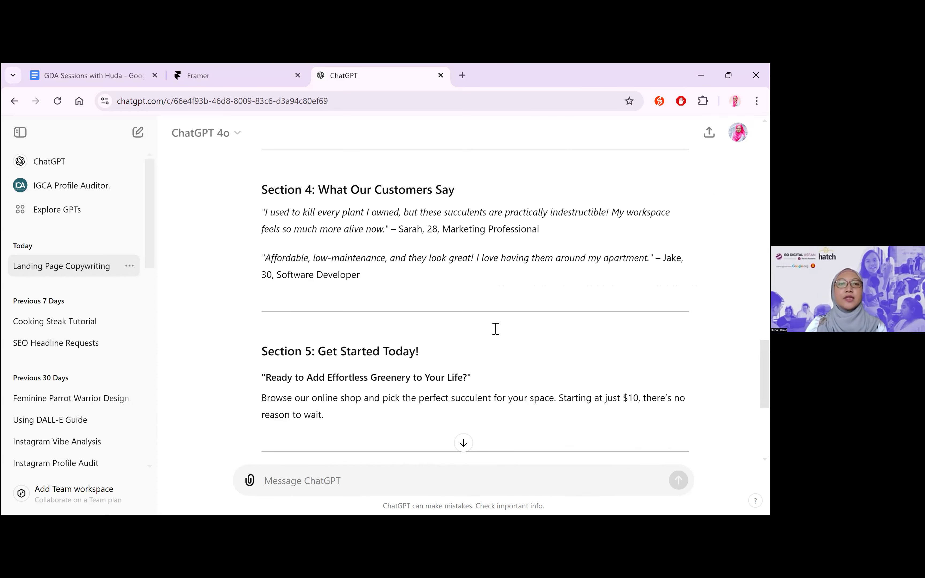
Review the headline and subheadline of the chosen copy, highlighting the key phrases and enlarging the page to 110%
scroll(496, 331, "up", 10)
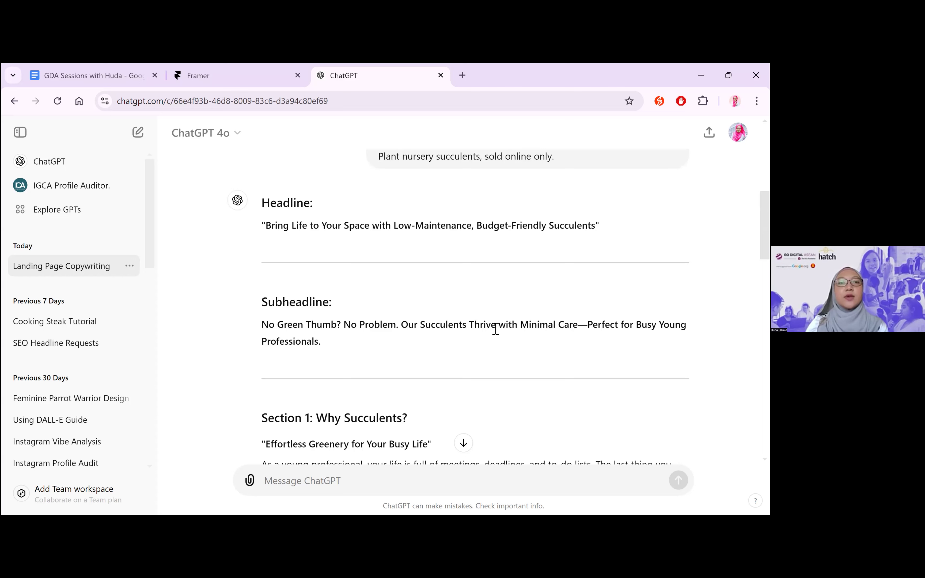
left_click_drag(269, 228, 600, 232)
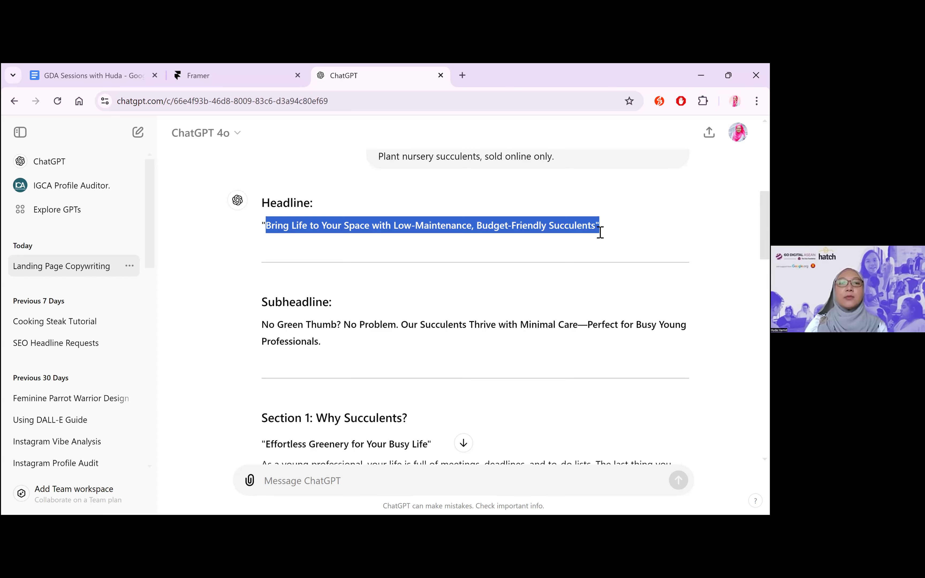
left_click(420, 236)
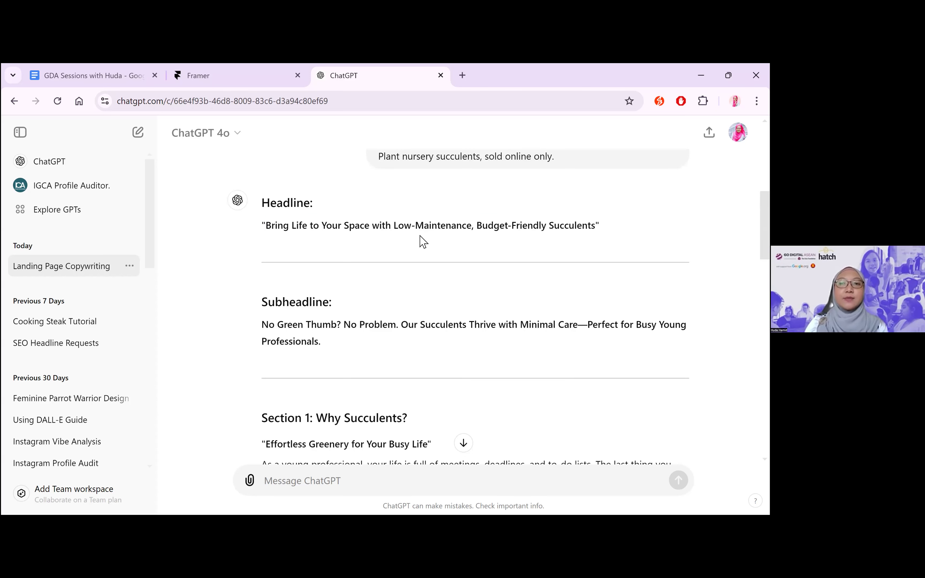
scroll(513, 320, "down", 2)
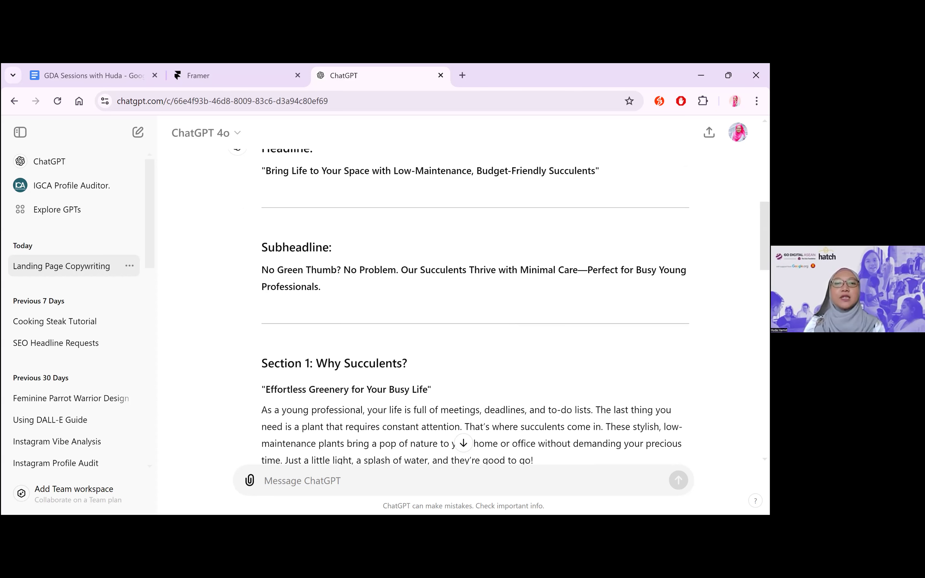
scroll(564, 280, "down", 1)
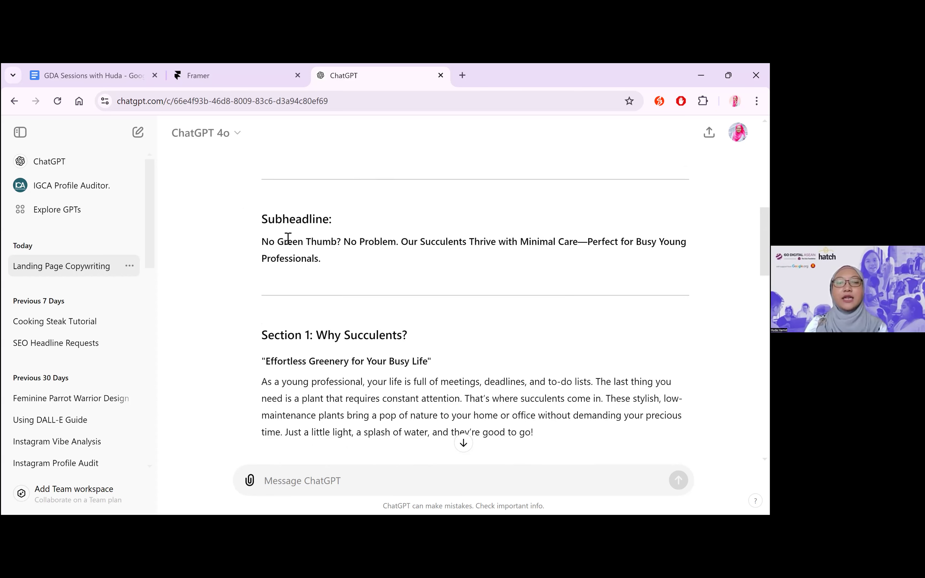
left_click_drag(262, 241, 405, 241)
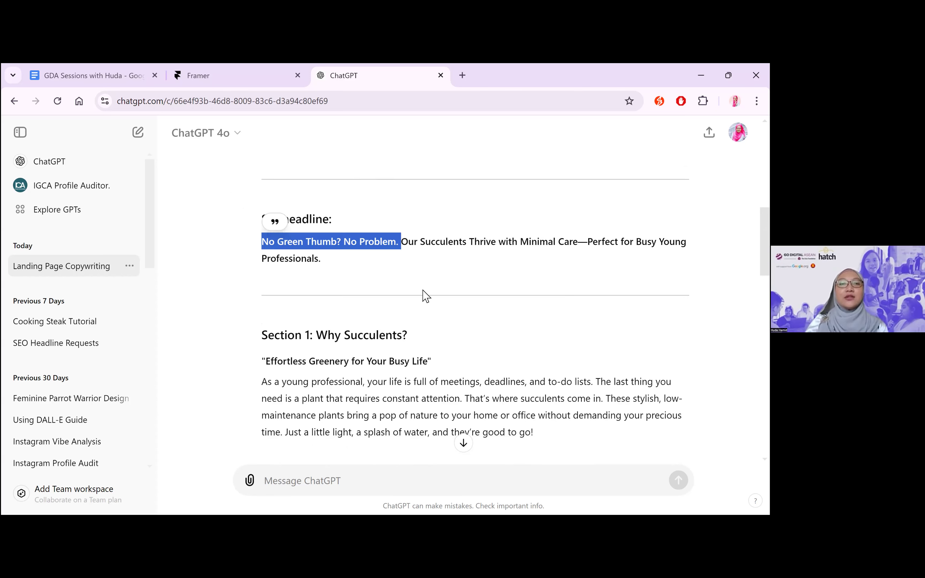
key("ctrl+plus")
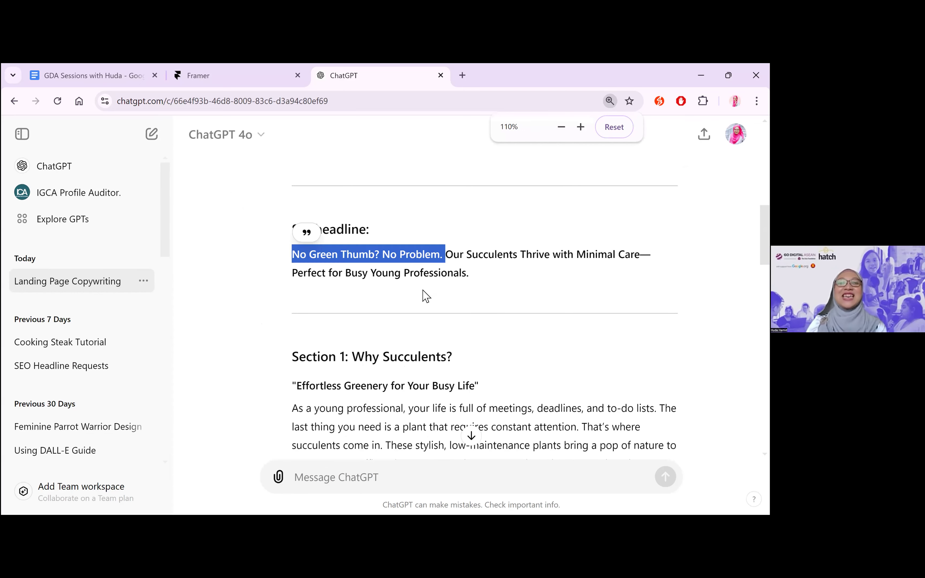
left_click(423, 292)
Read the rest of the landing page copy, from the "Why Succulents?" section through the call to action and footer
scroll(397, 244, "down", 4)
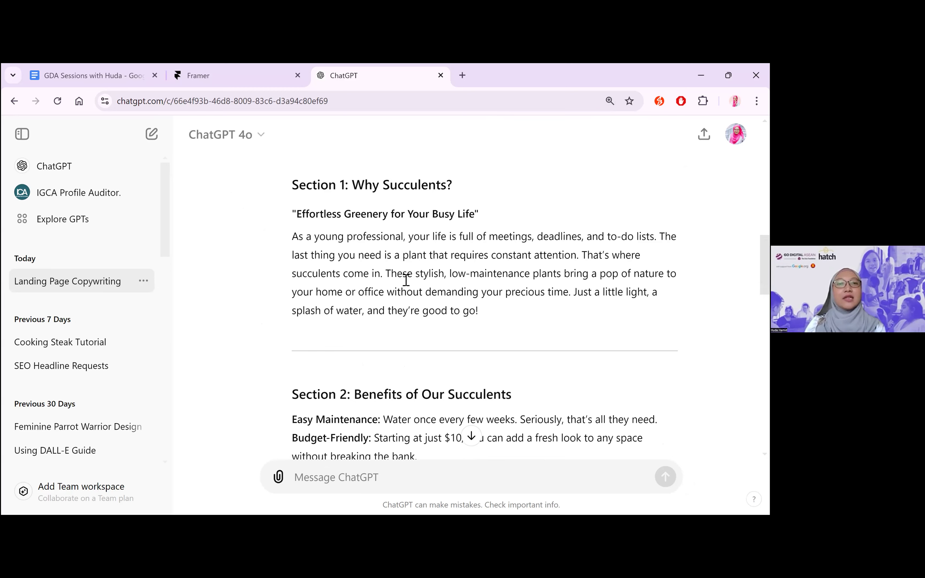
scroll(406, 280, "down", 1)
scroll(406, 280, "down", 3)
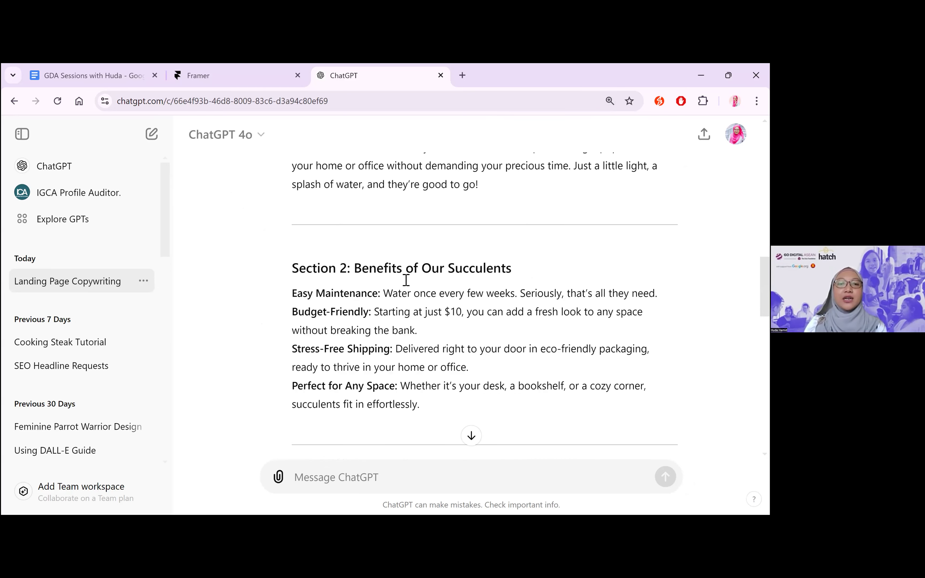
scroll(377, 342, "down", 2)
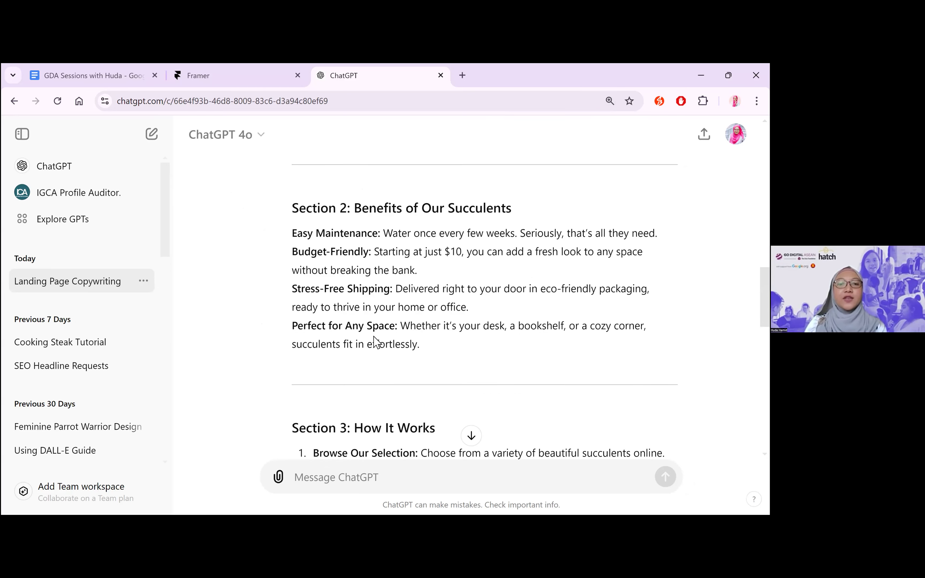
scroll(412, 313, "down", 4)
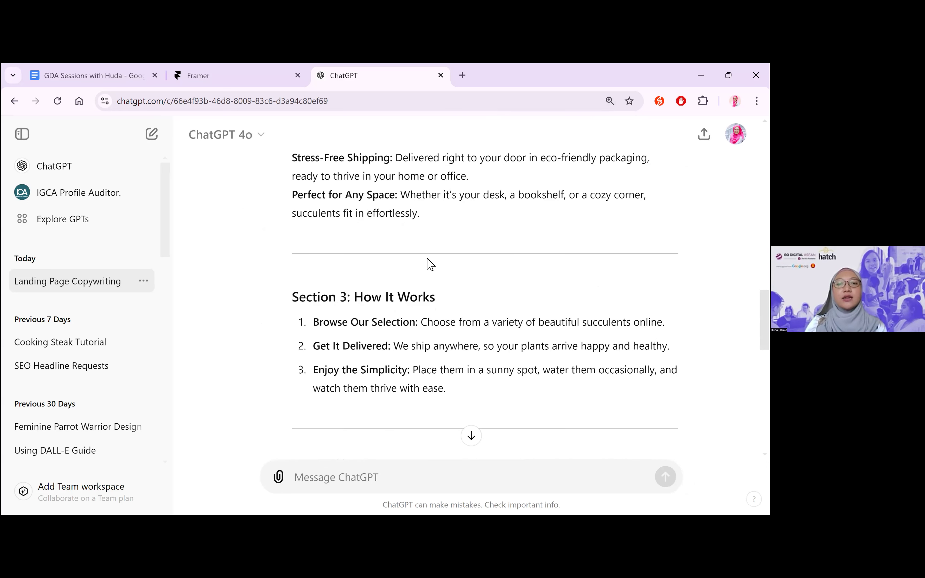
scroll(428, 263, "down", 2)
scroll(427, 323, "down", 3)
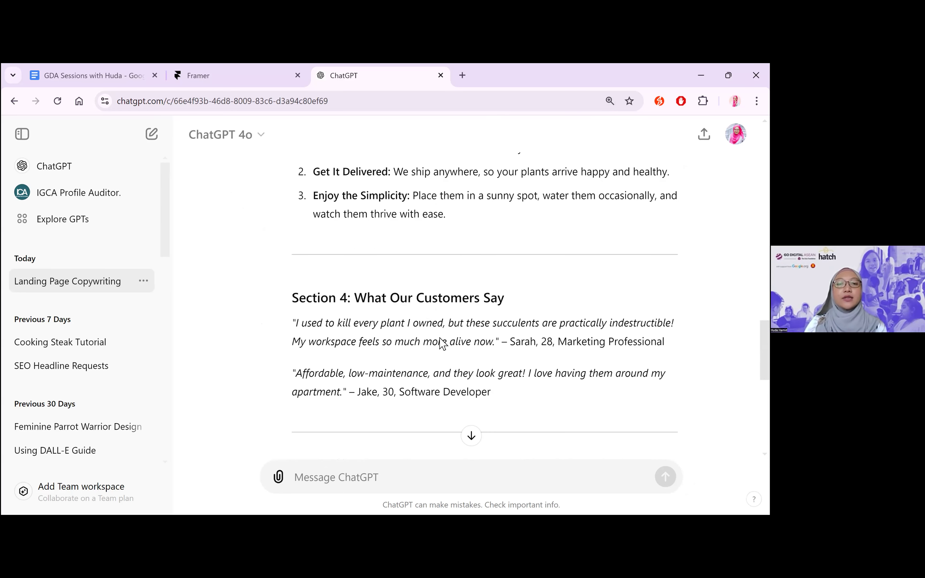
scroll(442, 343, "down", 3)
scroll(442, 339, "down", 5)
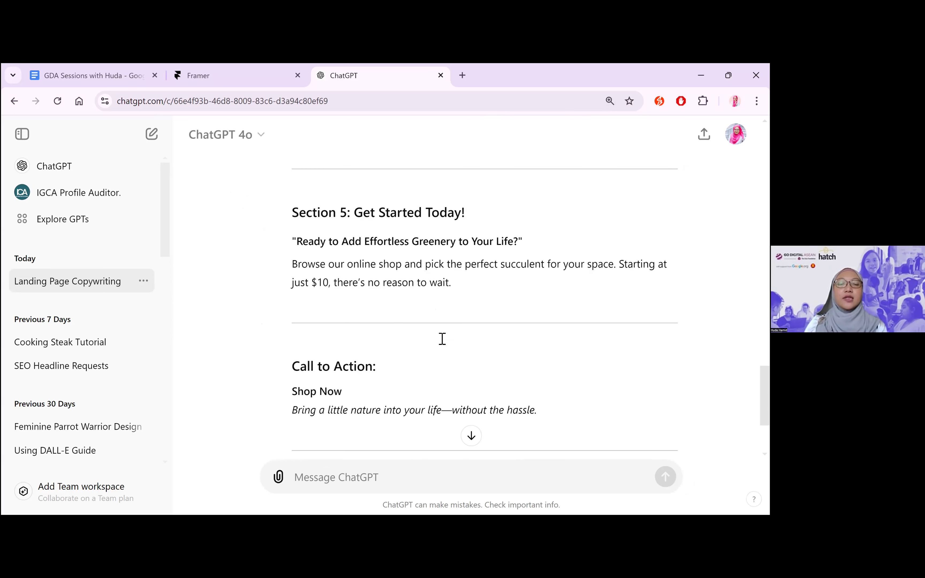
scroll(398, 325, "down", 3)
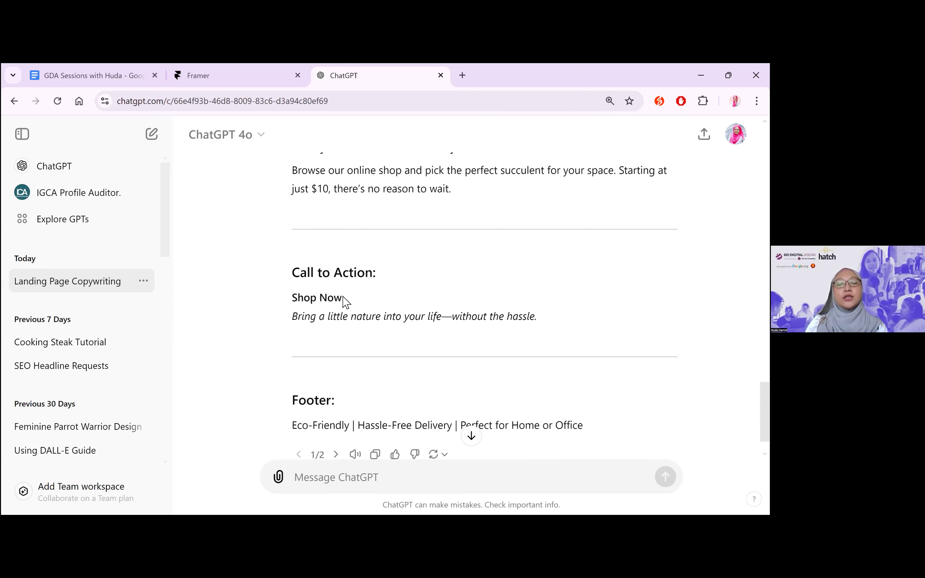
triple_click(288, 298)
left_click(371, 304)
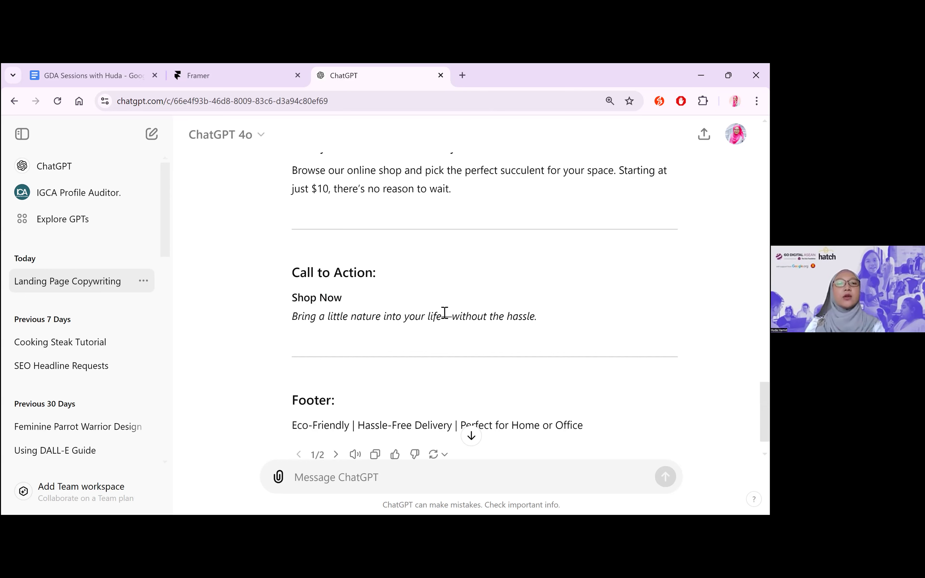
scroll(445, 316, "down", 1)
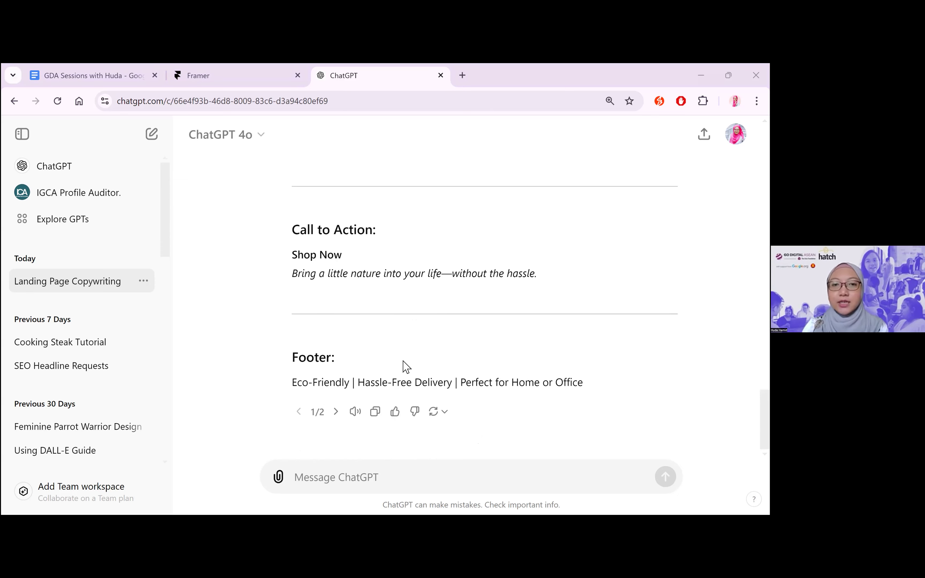
Revisit the opening copywriter prompt at the start of the conversation and highlight its text
scroll(406, 367, "up", 8)
scroll(407, 366, "up", 15)
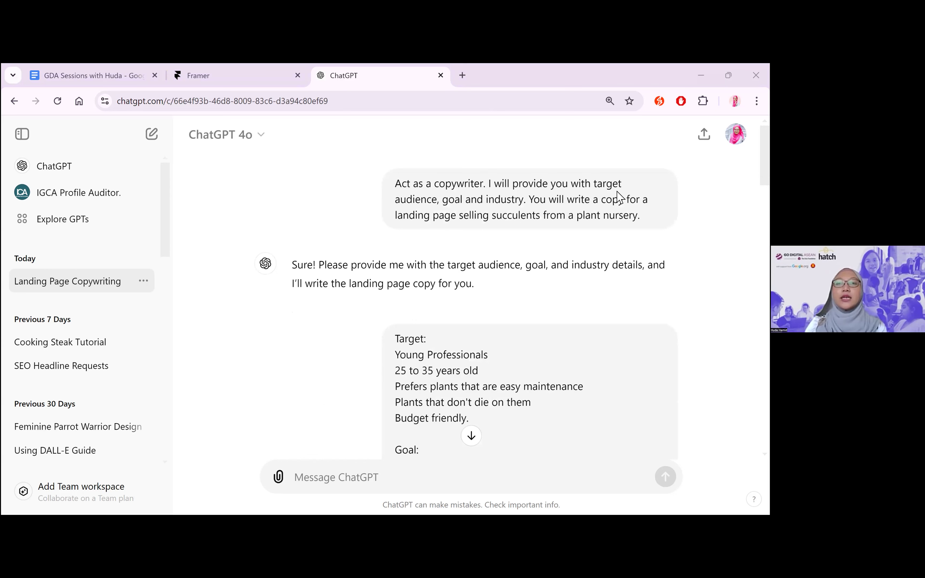
triple_click(399, 185)
key("alt+Tab")
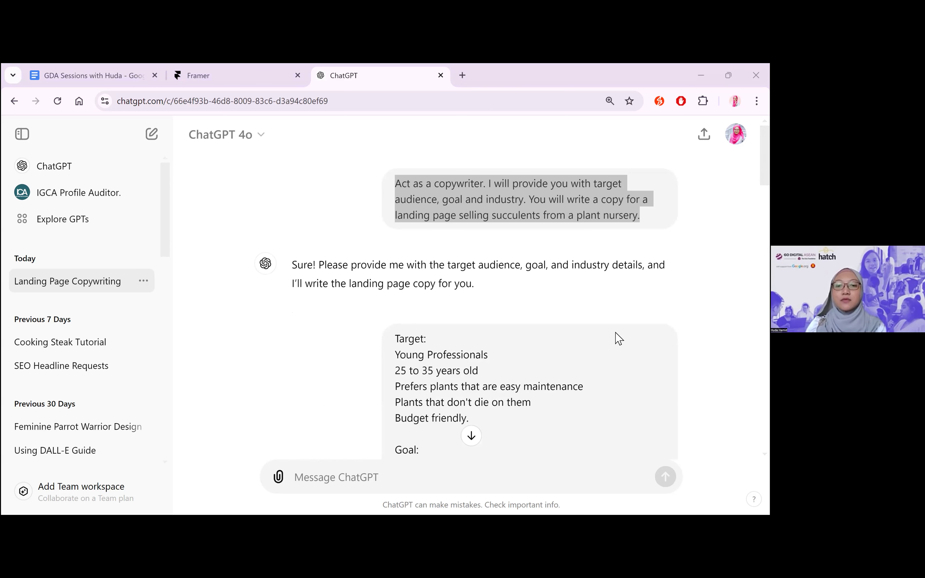
left_click(618, 339)
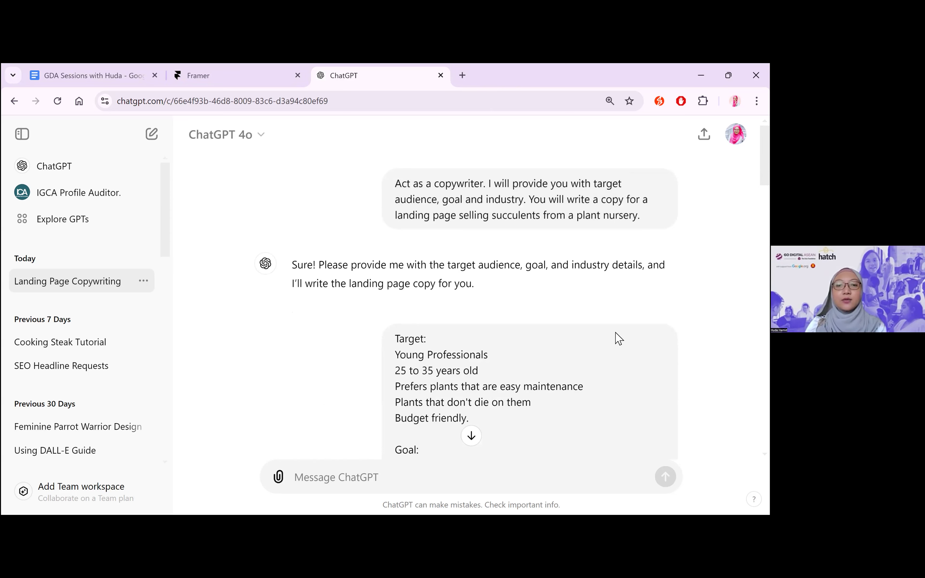
Begin a follow-up message reading "Great job. Please adjust the Call to Action to be for the Awareness stage."
scroll(335, 383, "down", 20)
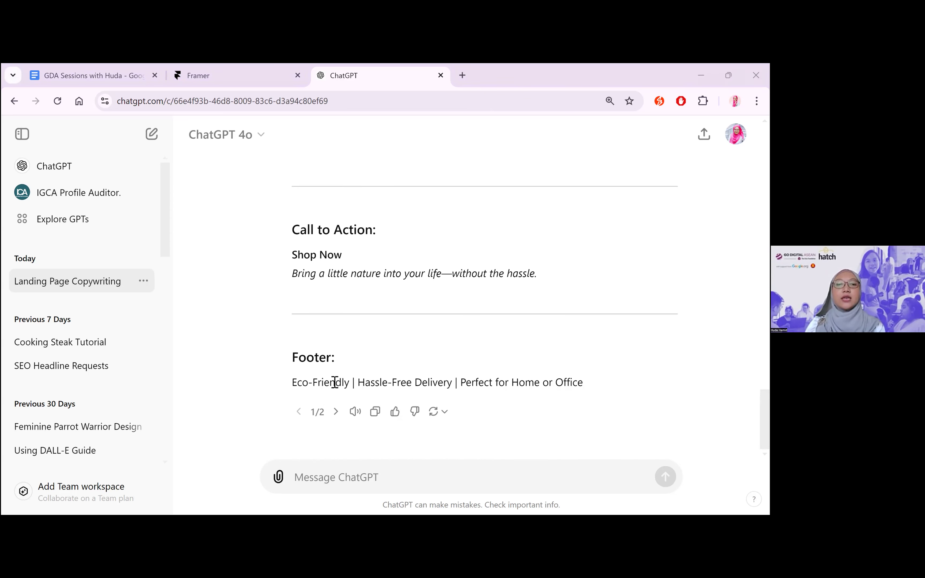
scroll(604, 374, "up", 3)
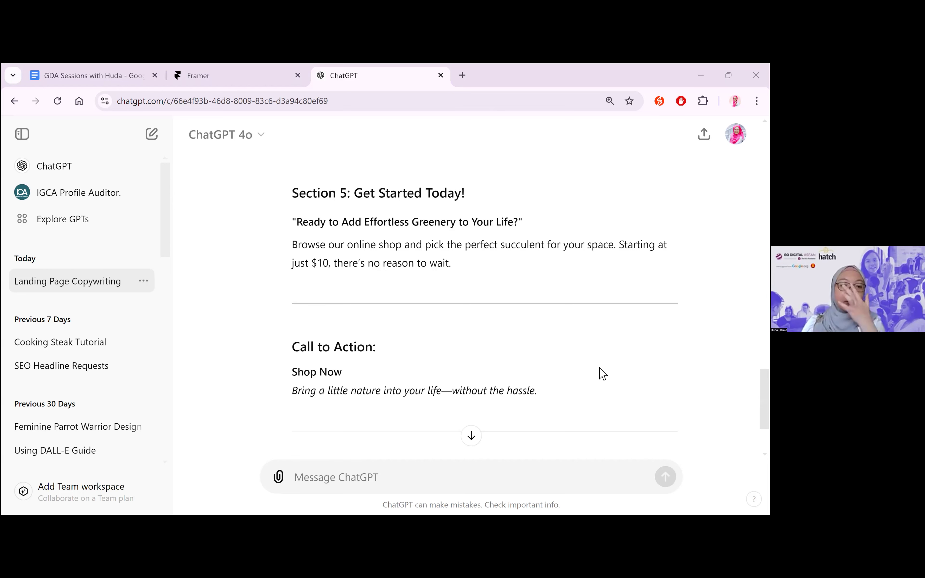
scroll(603, 374, "down", 3)
scroll(589, 295, "down", 1)
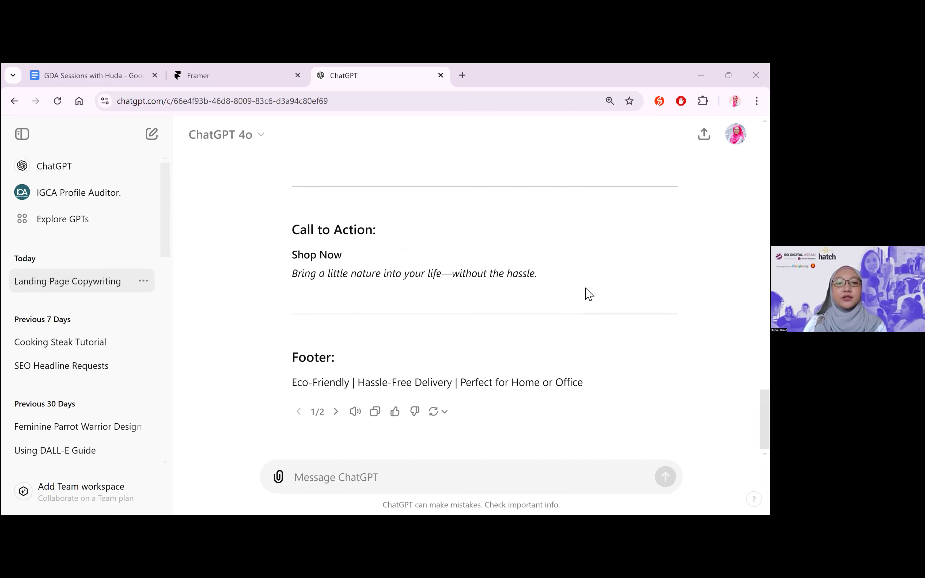
left_click(333, 468)
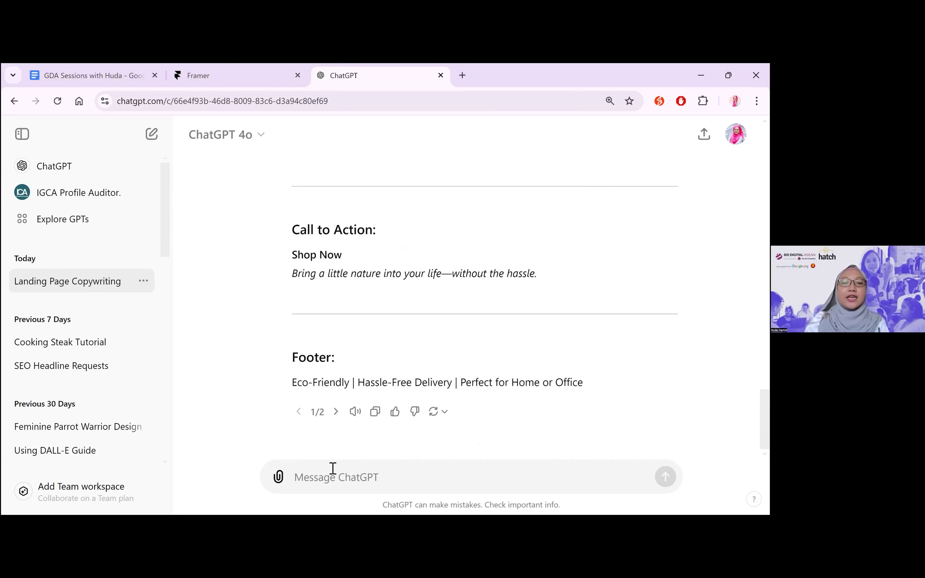
type("Great job.")
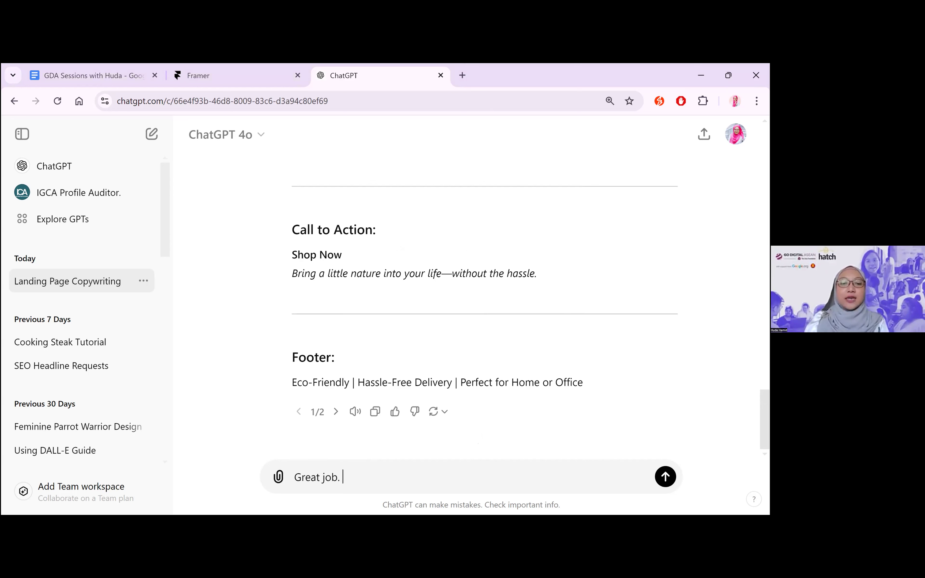
type("C")
key("BackSpace")
type("Please adjust the C")
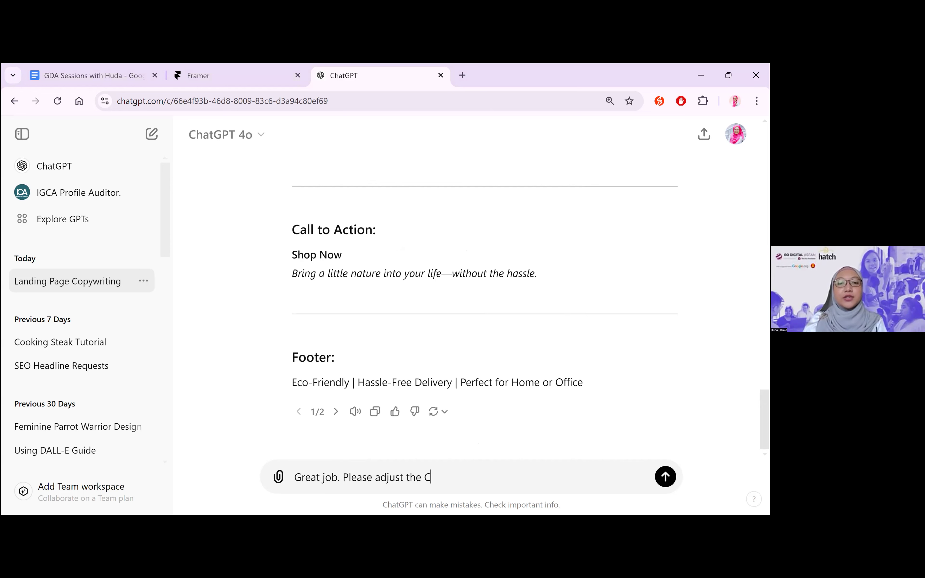
type("all to Action to be f")
type("or the Awareness")
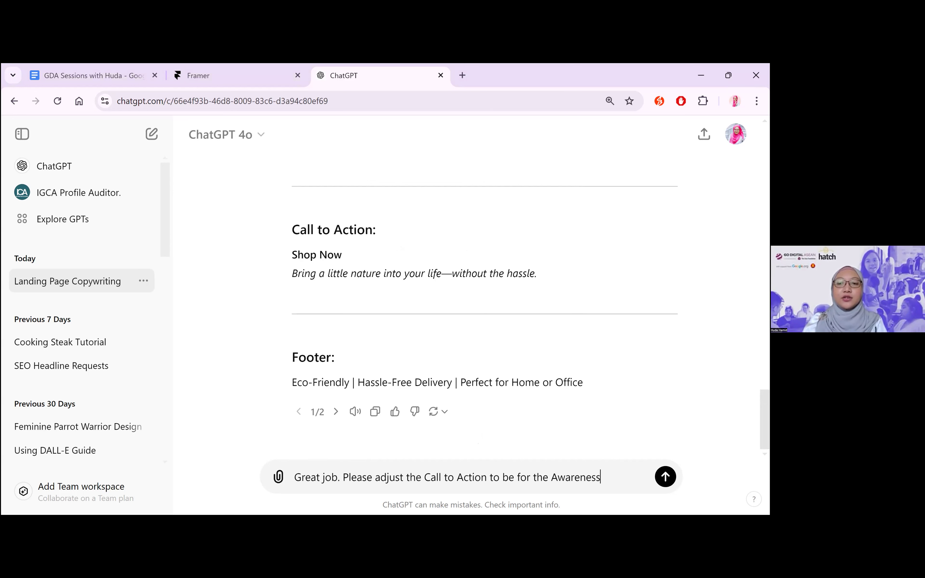
type(" stage. So")
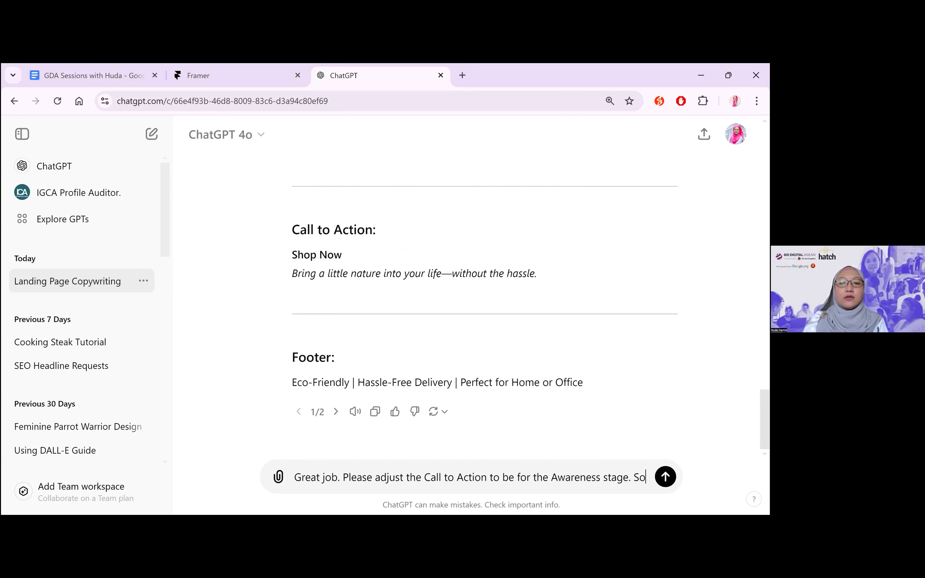
type(", recommend ")
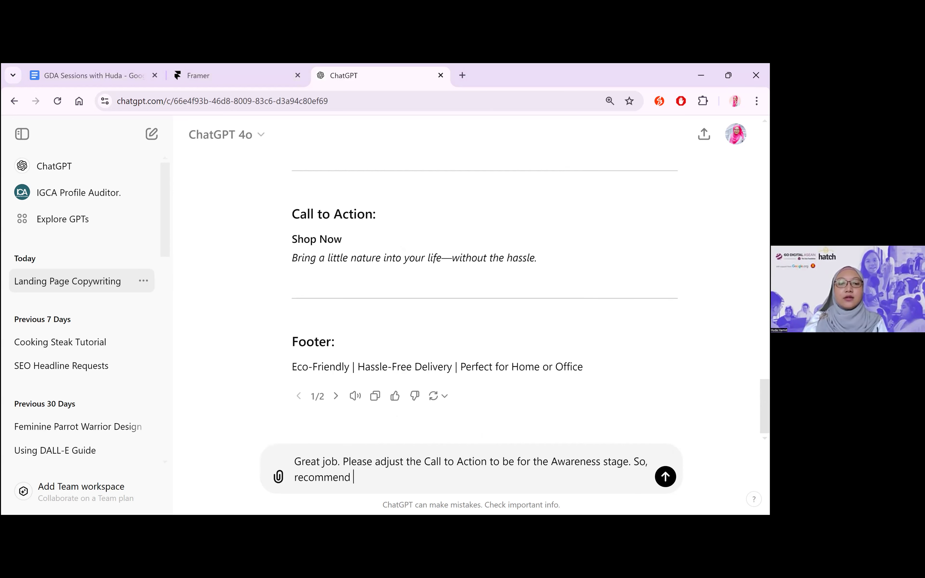
type("a downloadable t")
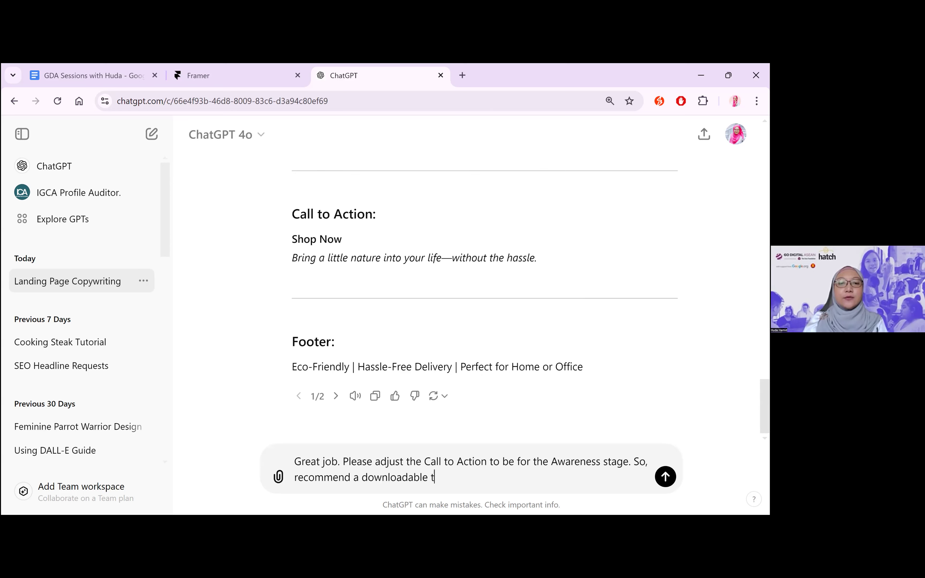
Add "So, recommend a downloadable for the audience to access in exchange for their email addresses." to the message and send it
key("BackSpace")
type("for the audience ")
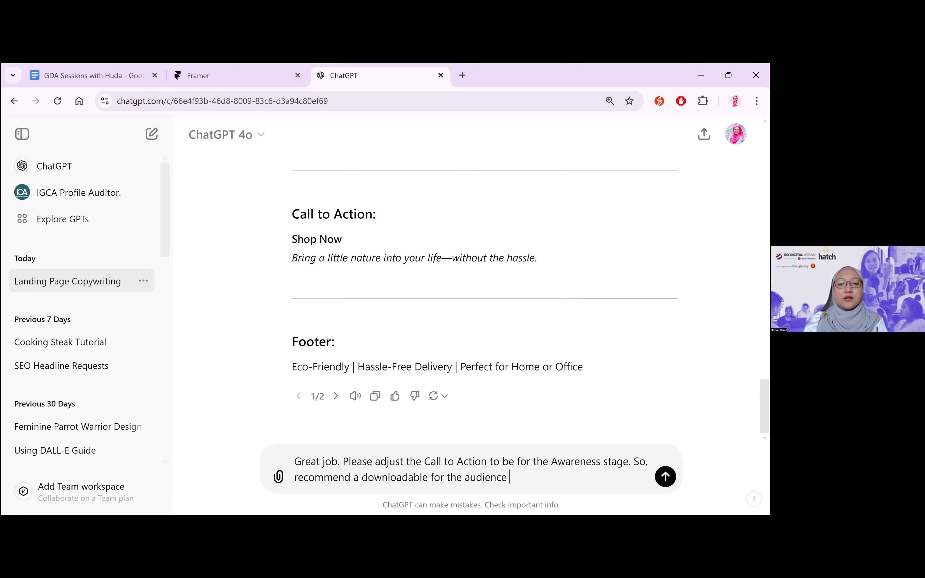
type("to acce")
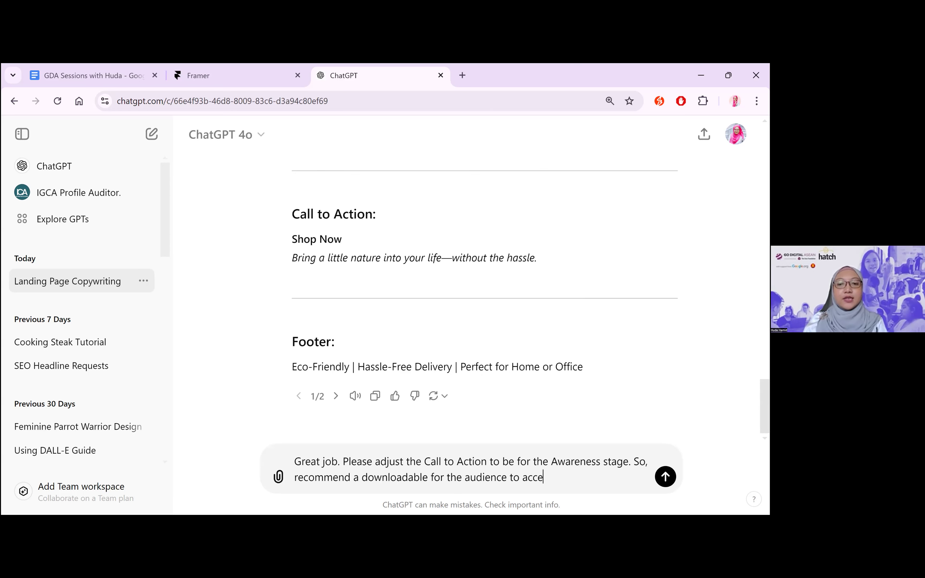
type("ss ")
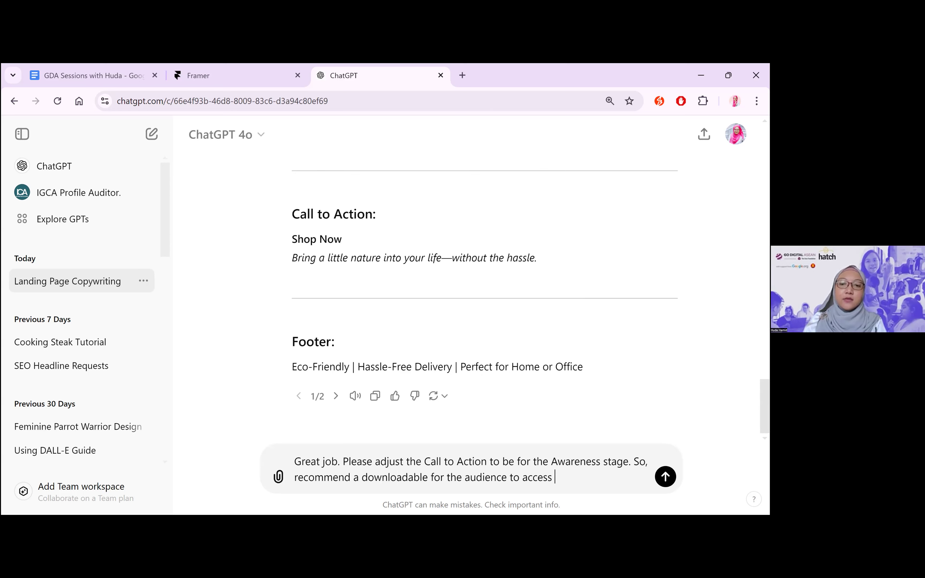
type("in exchange ")
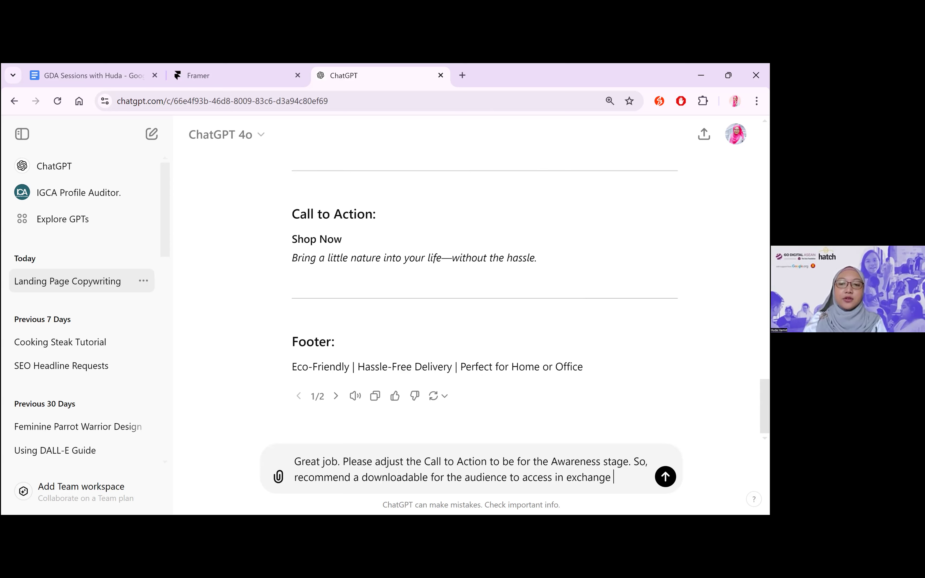
type("for their")
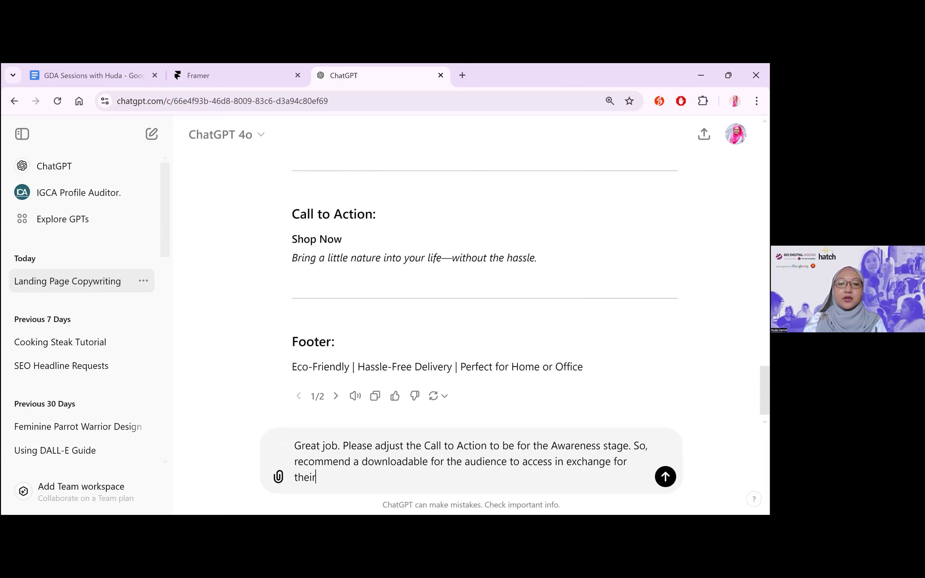
type(" email addresses.")
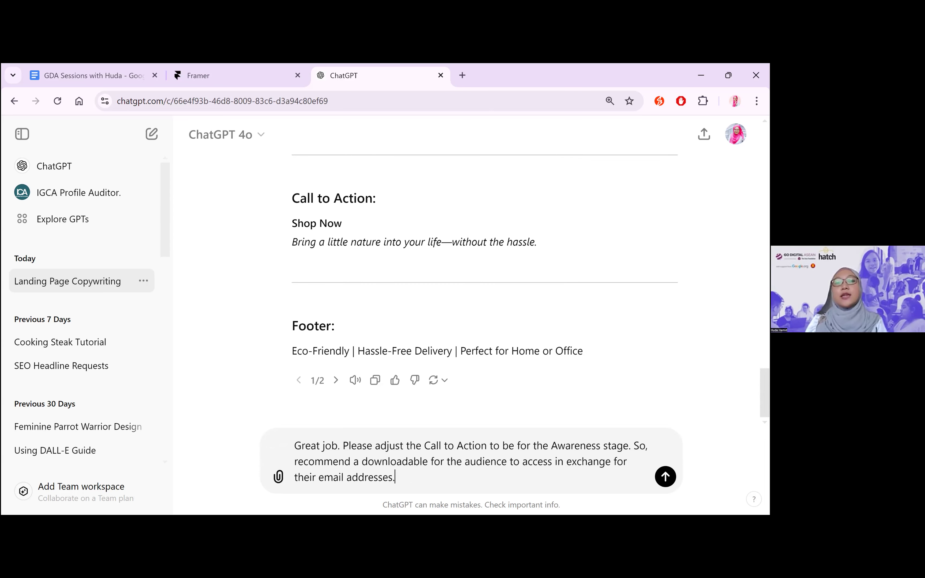
key("Return")
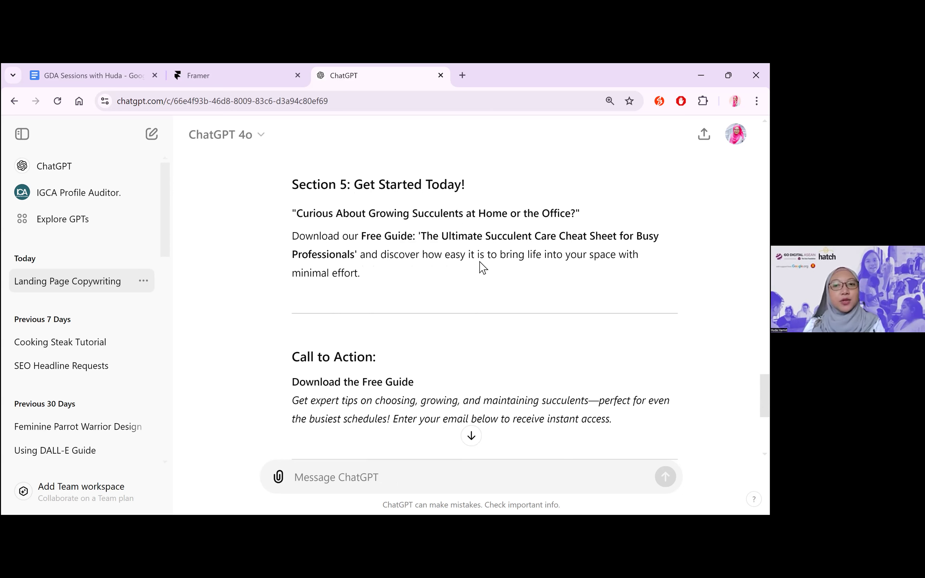
Read the revised "Get Started Today!" section, call to action and footer, briefly highlighting the footer line
scroll(483, 266, "down", 1)
scroll(482, 266, "down", 2)
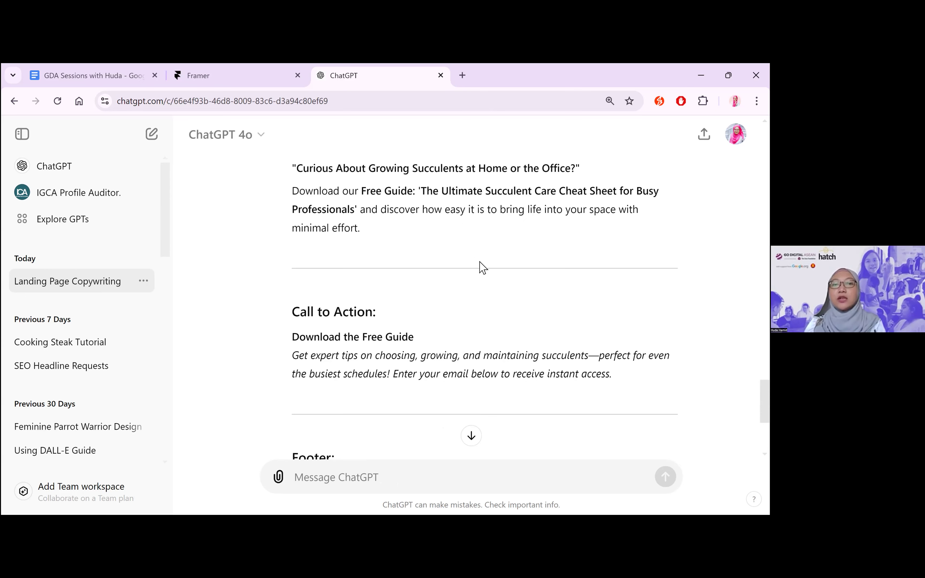
scroll(482, 266, "down", 3)
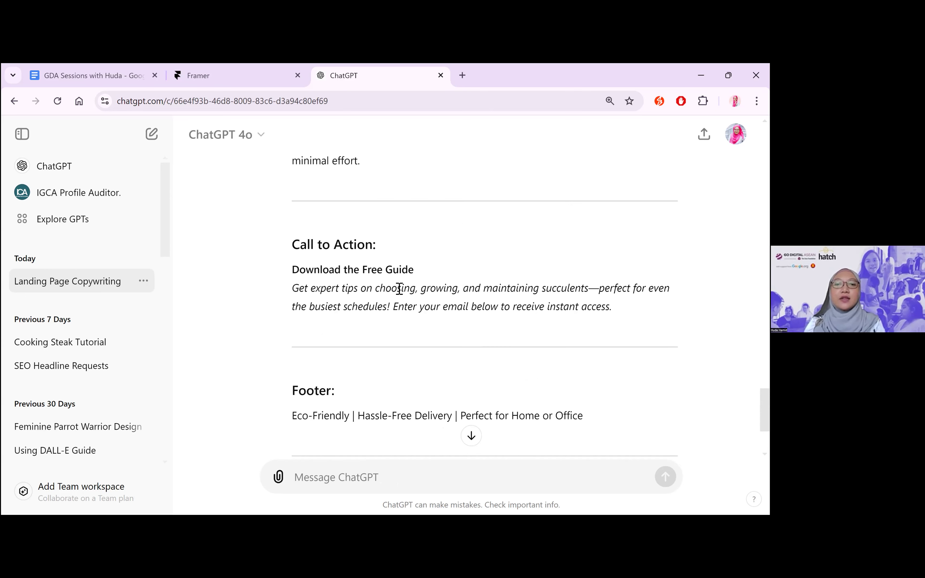
scroll(539, 306, "down", 1)
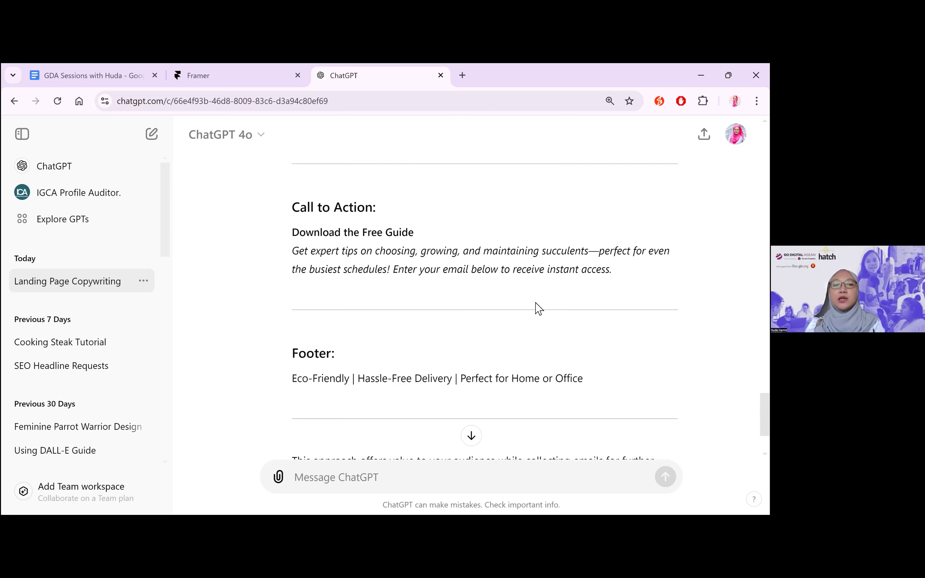
scroll(538, 308, "down", 1)
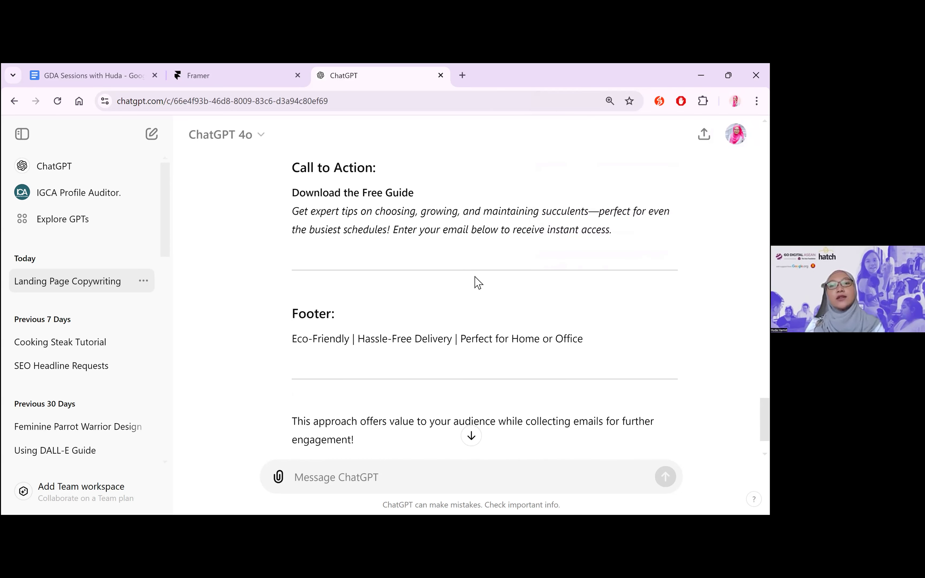
scroll(296, 308, "down", 1)
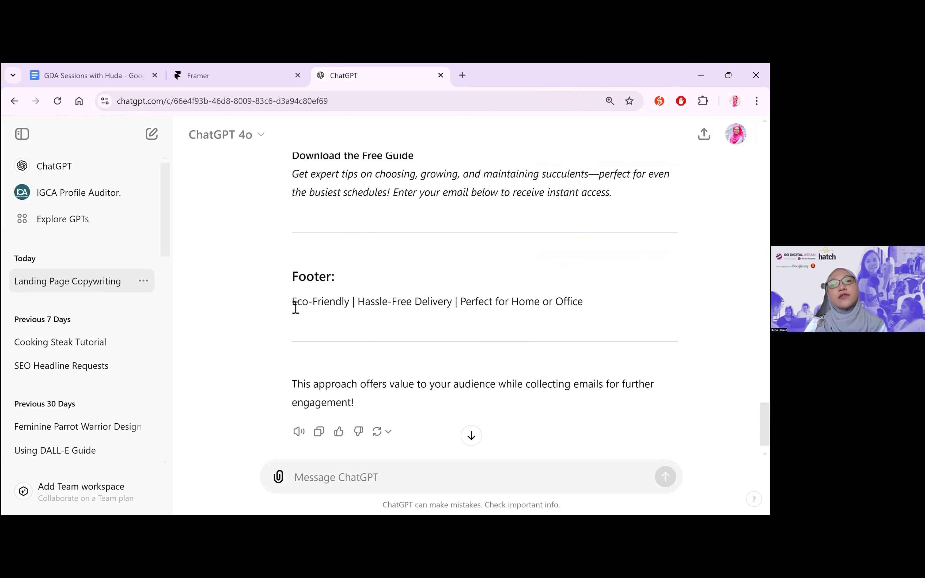
triple_click(295, 308)
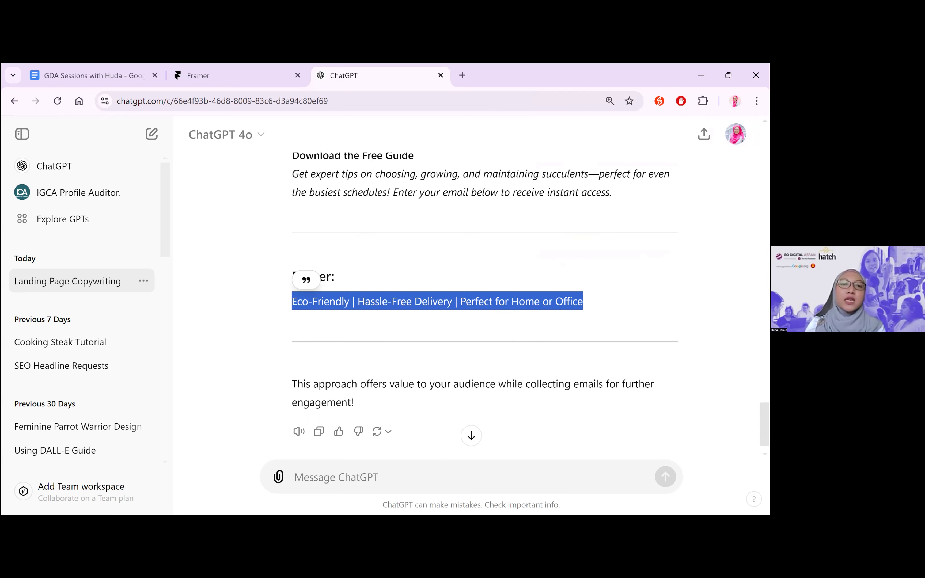
left_click(295, 308)
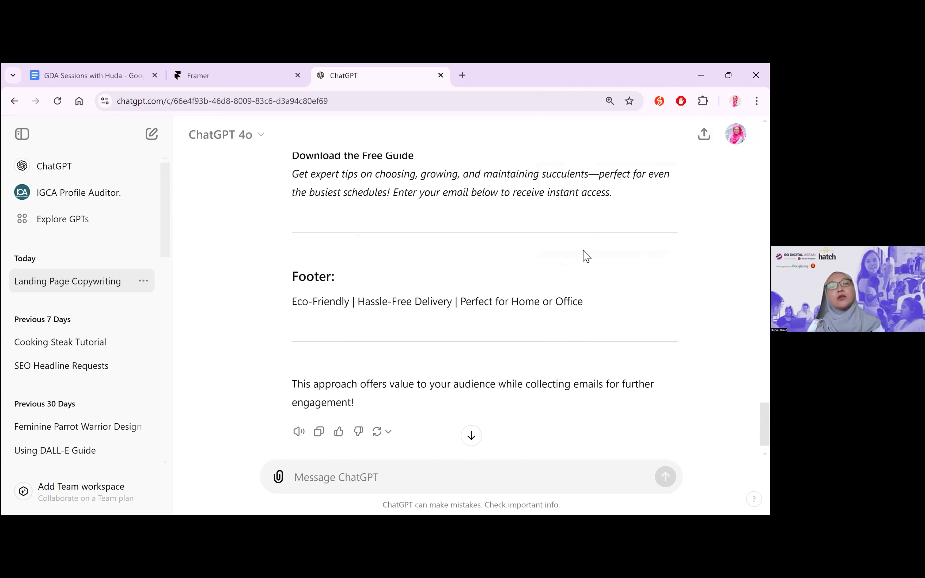
Review the original landing page copy from the headline and subheadline through its sections, down to the revised call to action
scroll(585, 251, "up", 2)
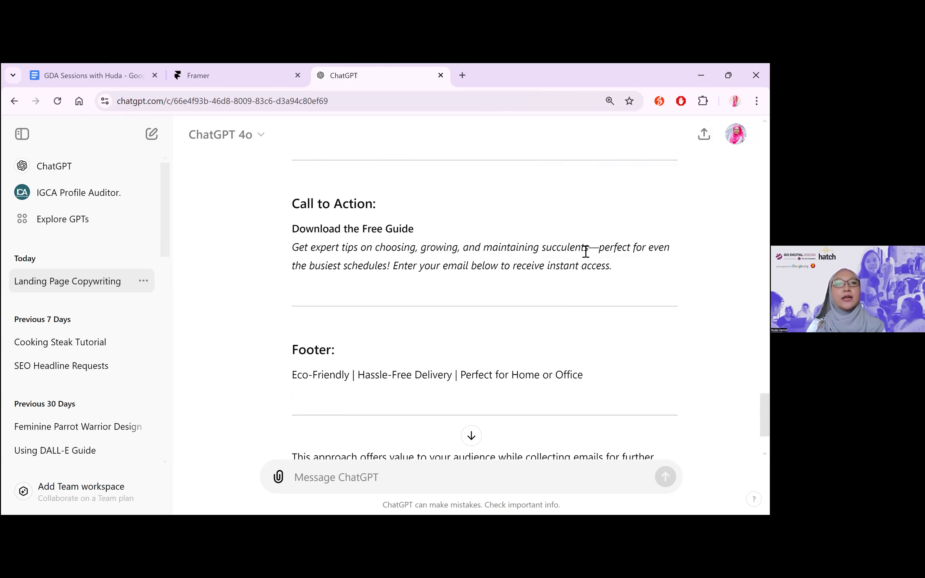
scroll(440, 253, "up", 15)
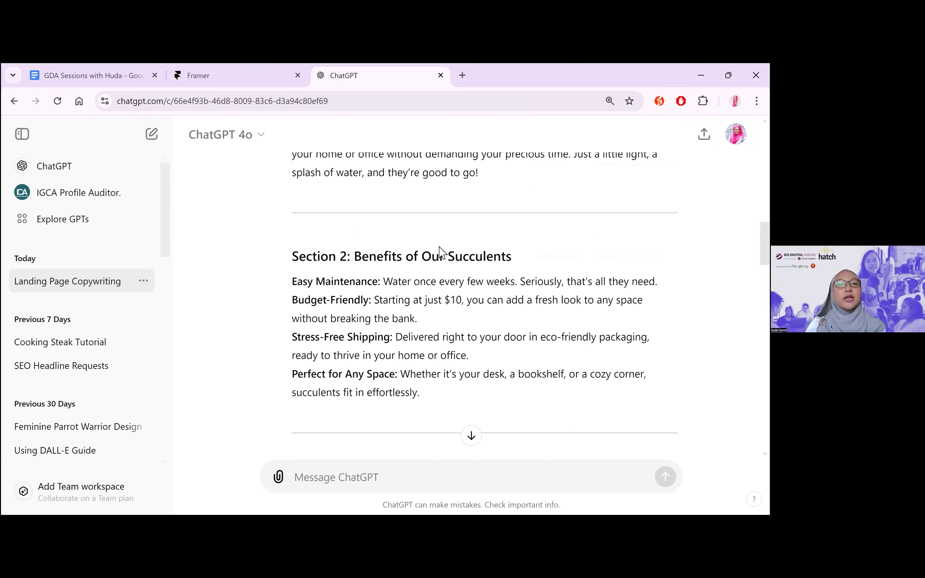
scroll(439, 253, "up", 14)
scroll(440, 252, "down", 3)
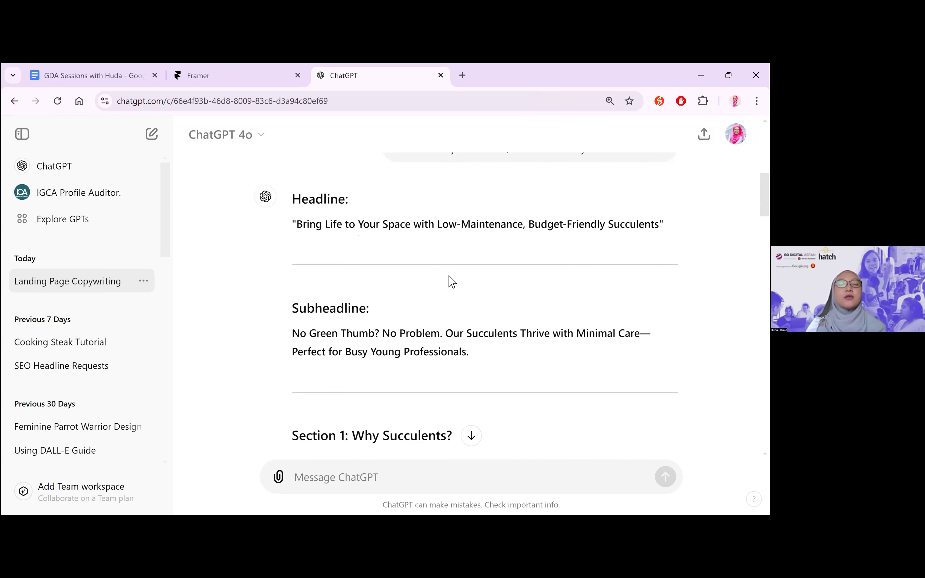
scroll(452, 282, "down", 1)
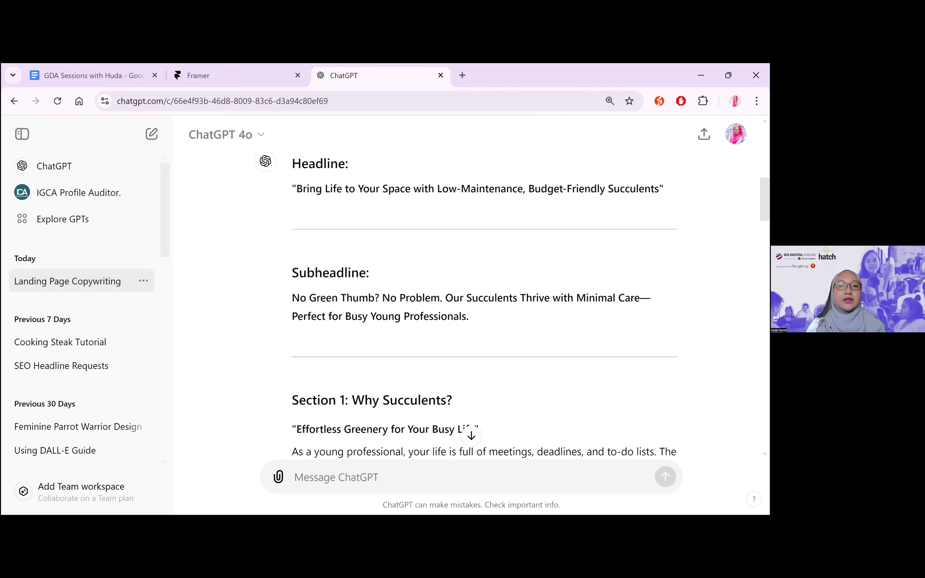
scroll(343, 265, "down", 1)
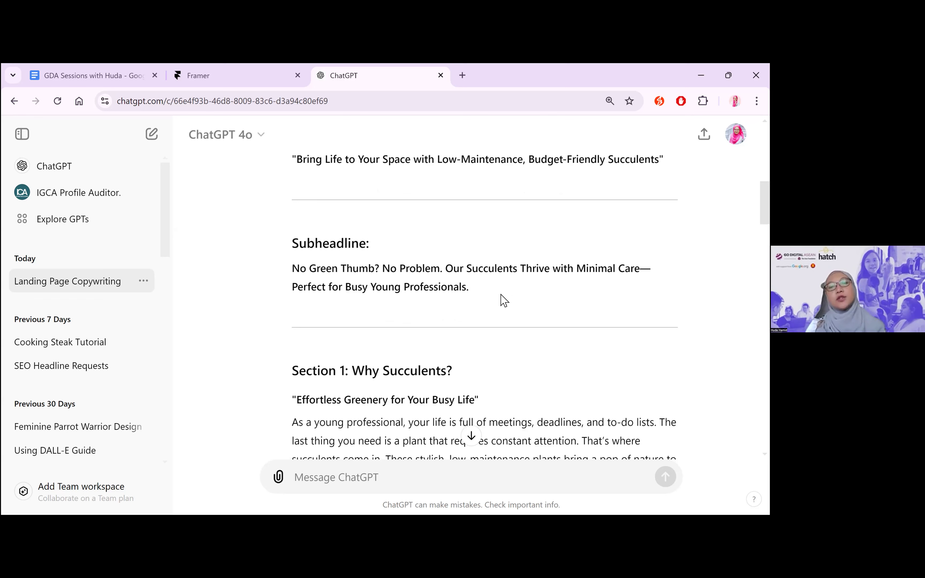
scroll(503, 300, "down", 10)
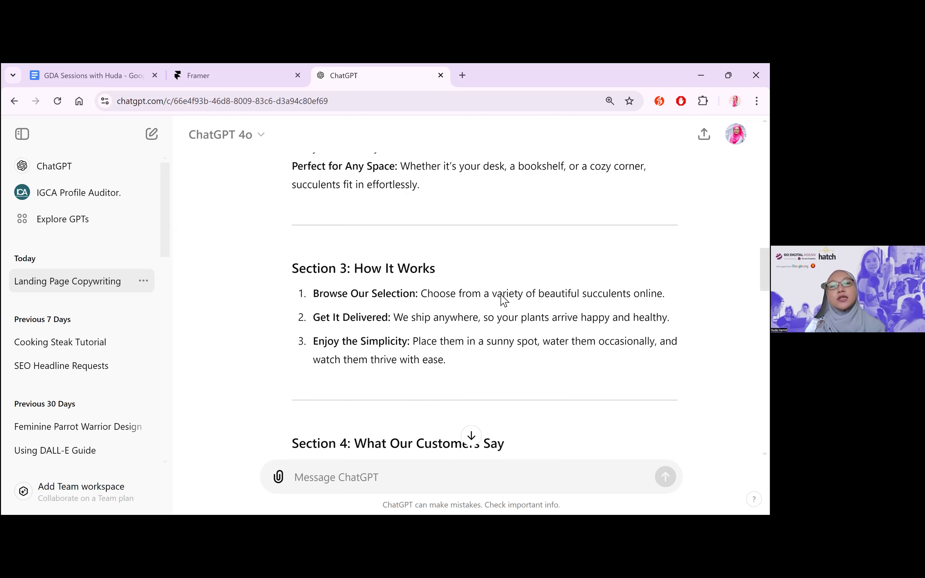
scroll(504, 300, "down", 10)
scroll(429, 306, "up", 4)
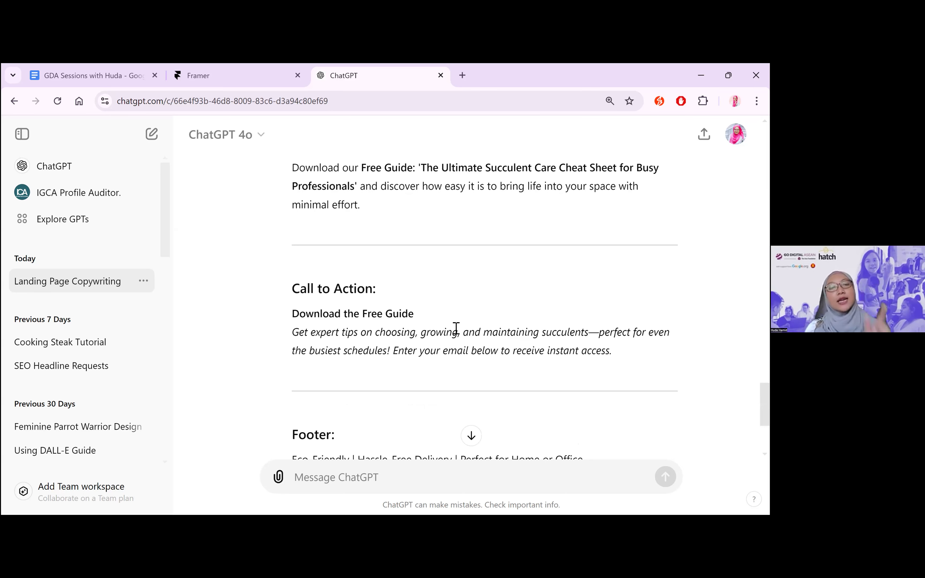
Begin a follow-up message reading "Present the copy for the whole landing page, focused on"
left_click(389, 469)
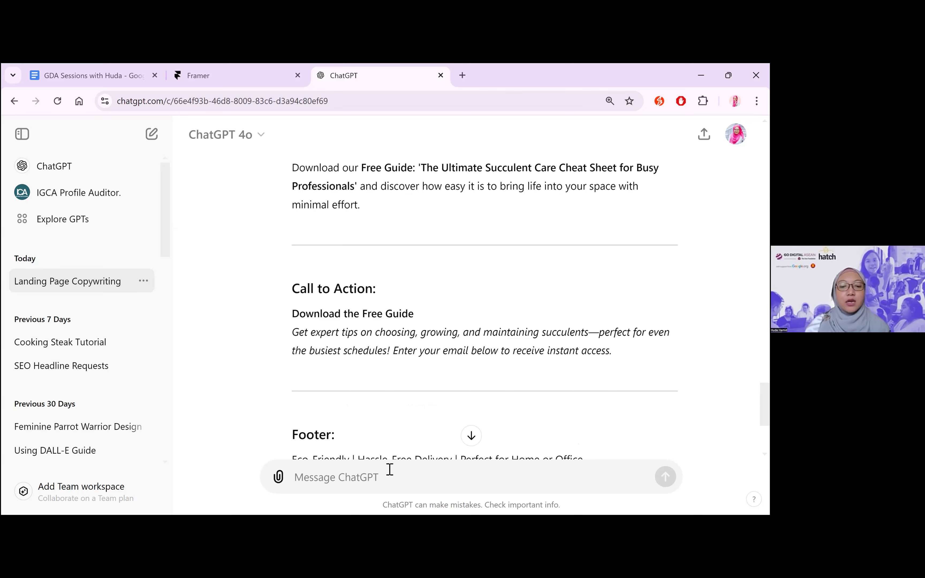
type("Pres")
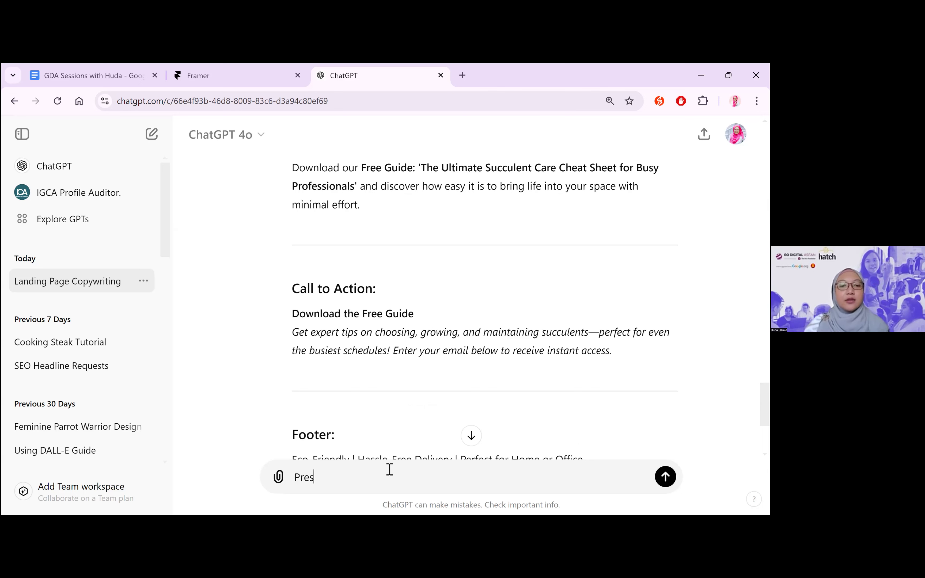
type("ent the copy for the whole la")
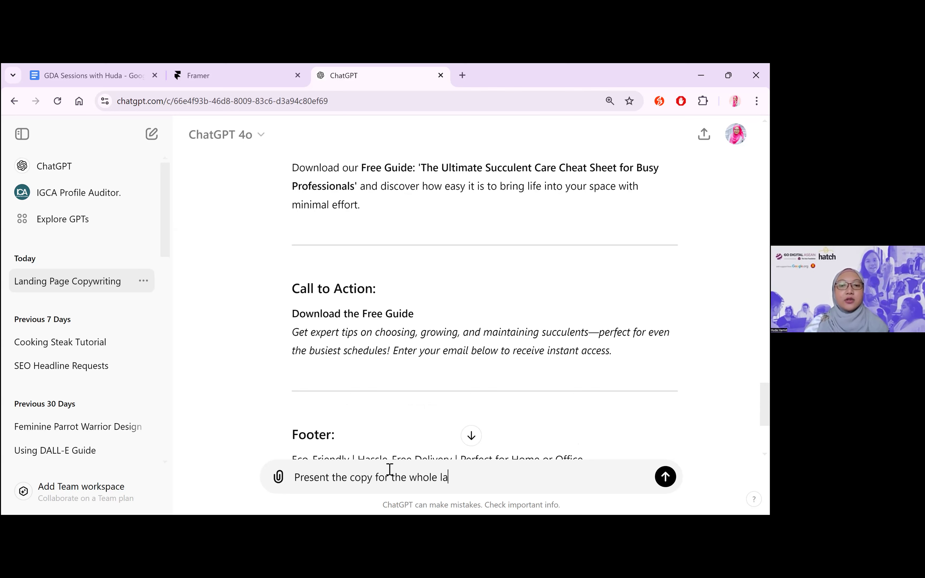
type("nding page, focused on D")
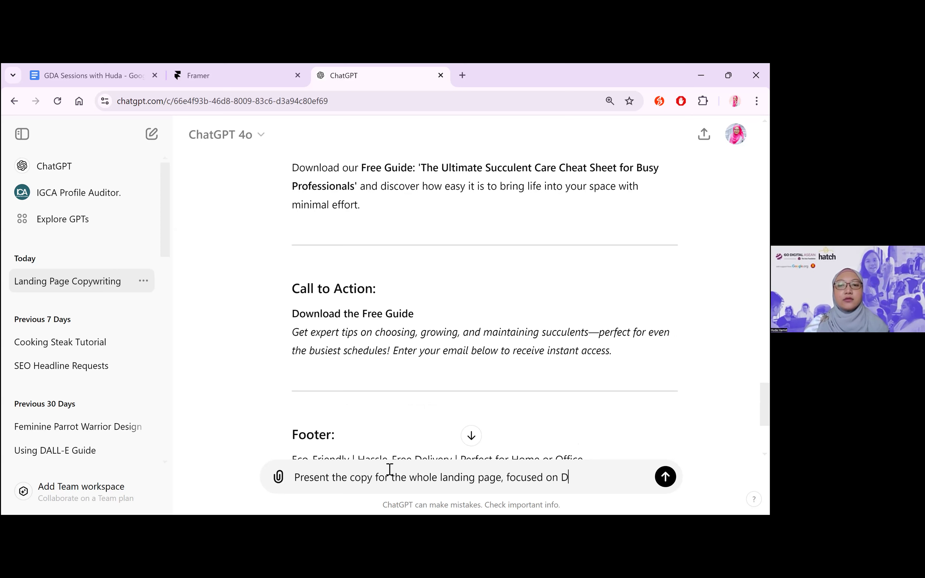
type("ownloading the Fre")
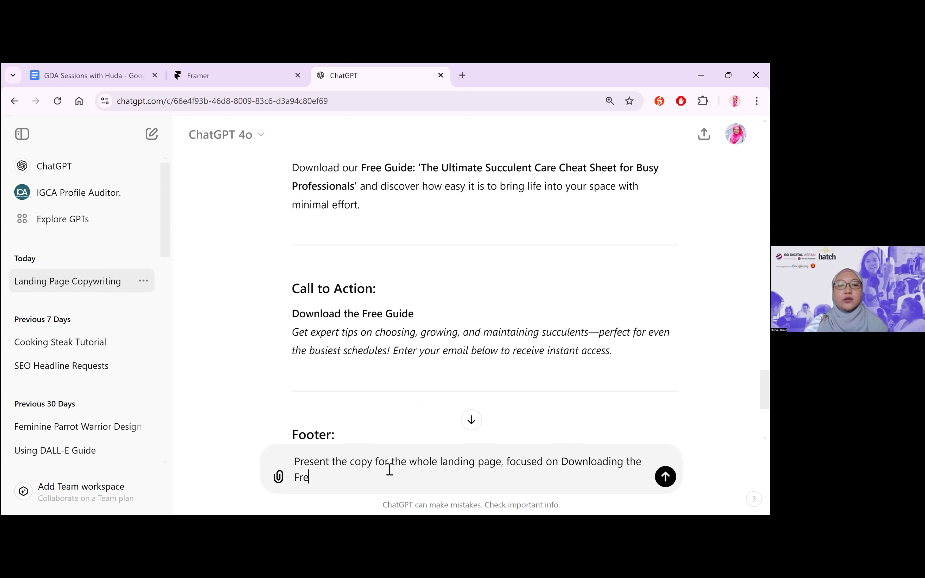
type("e Guide you have propsoe")
Complete the message with "Downloading the Free Guide you have proposed." and send it
key("BackSpace")
key("BackSpace")
key("BackSpace")
type("osed.")
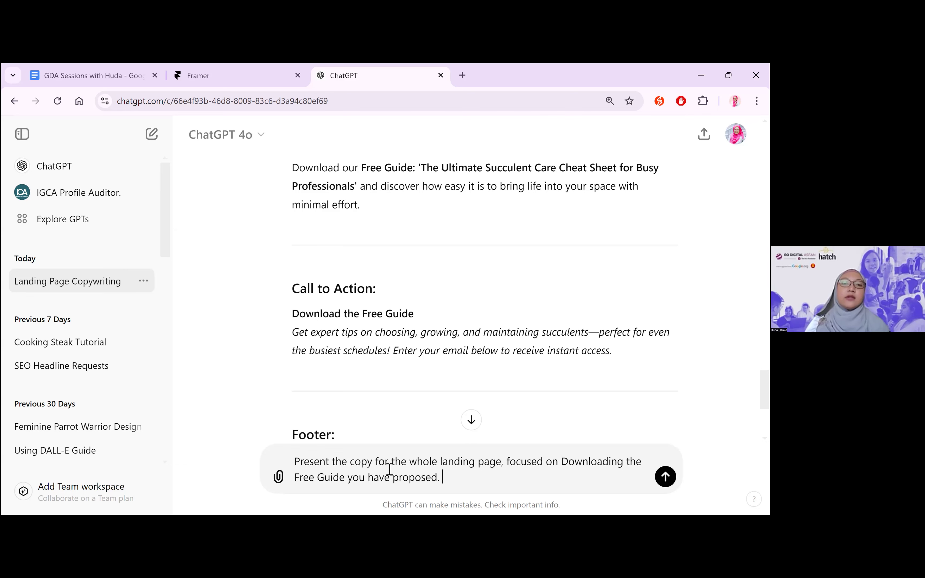
key("Return")
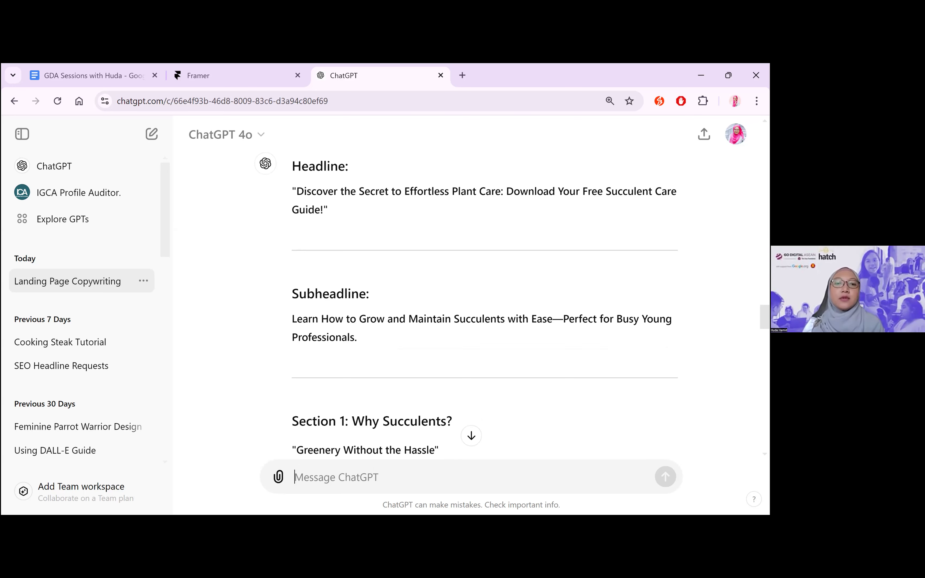
Read the new landing page copy from the headline and subheadline through Section 1 and Section 2 on the free guide's contents
scroll(584, 277, "up", 4)
scroll(319, 285, "down", 2)
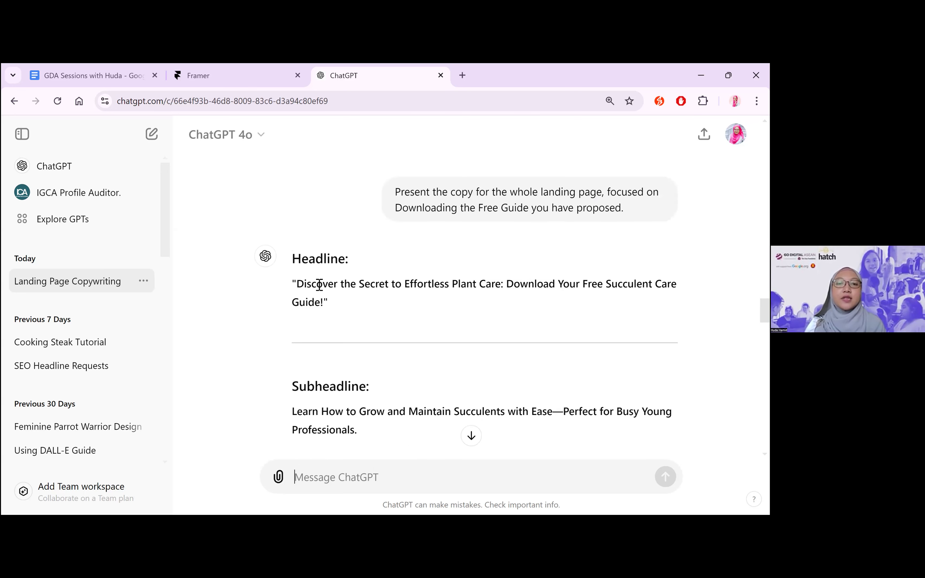
scroll(443, 254, "down", 1)
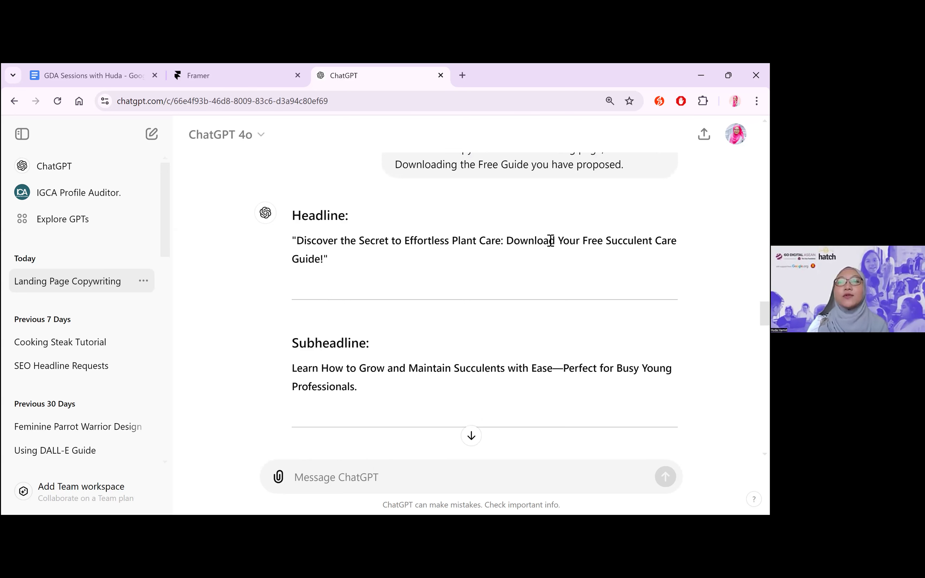
scroll(493, 264, "down", 1)
scroll(421, 275, "down", 1)
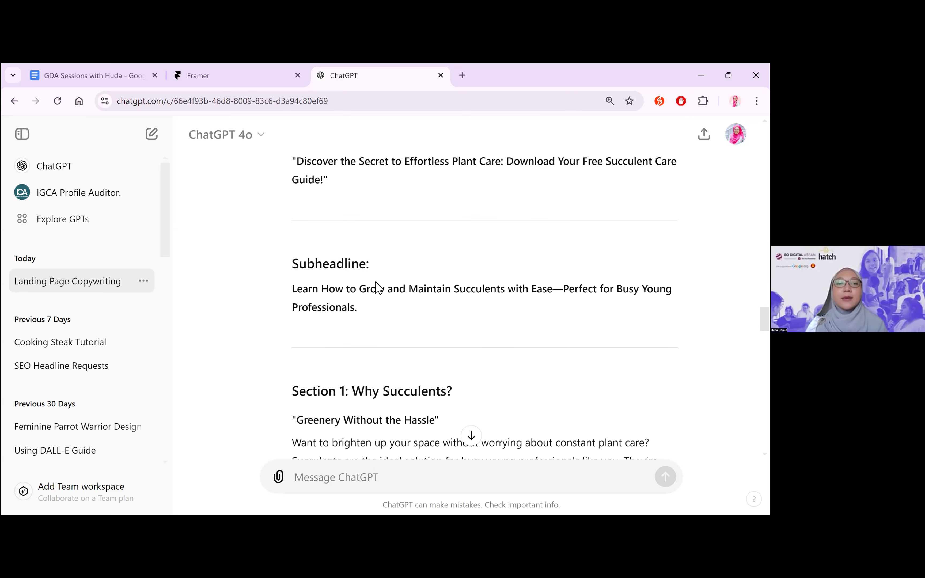
scroll(362, 273, "down", 1)
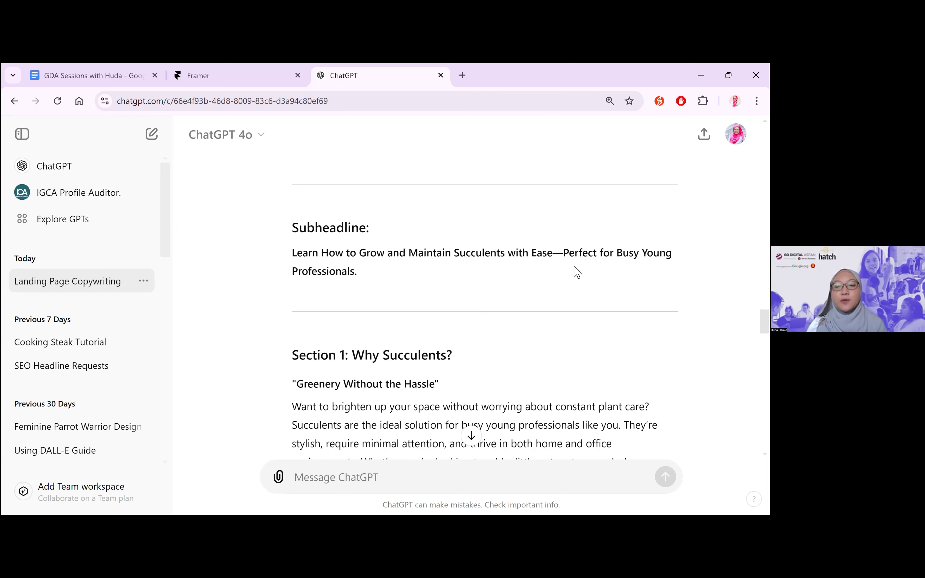
scroll(577, 272, "down", 1)
scroll(577, 272, "down", 3)
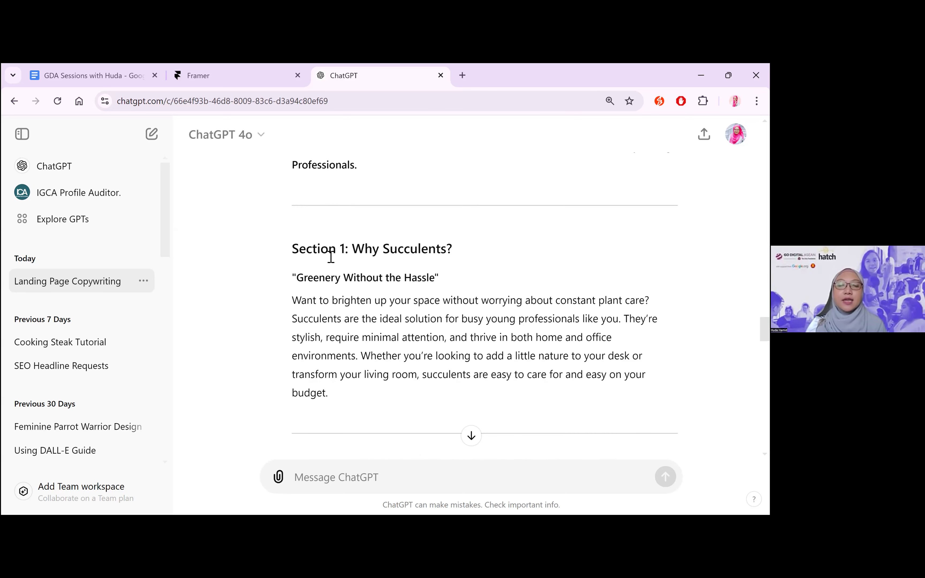
scroll(331, 257, "down", 2)
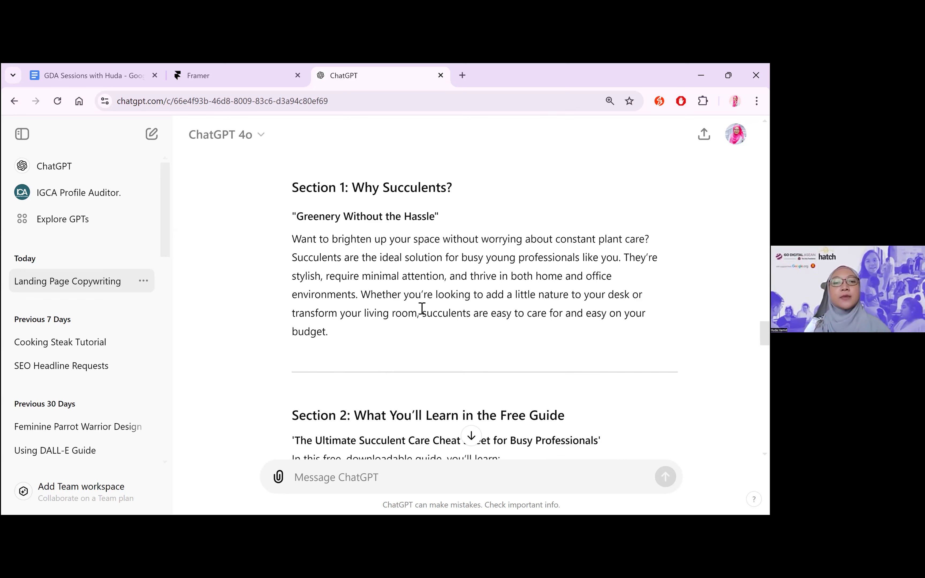
scroll(422, 309, "down", 5)
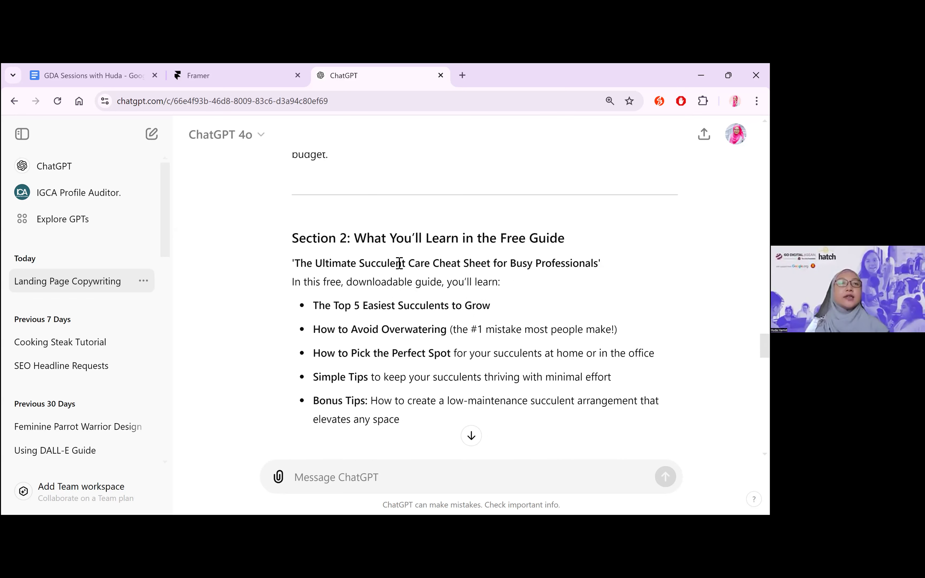
scroll(399, 263, "down", 1)
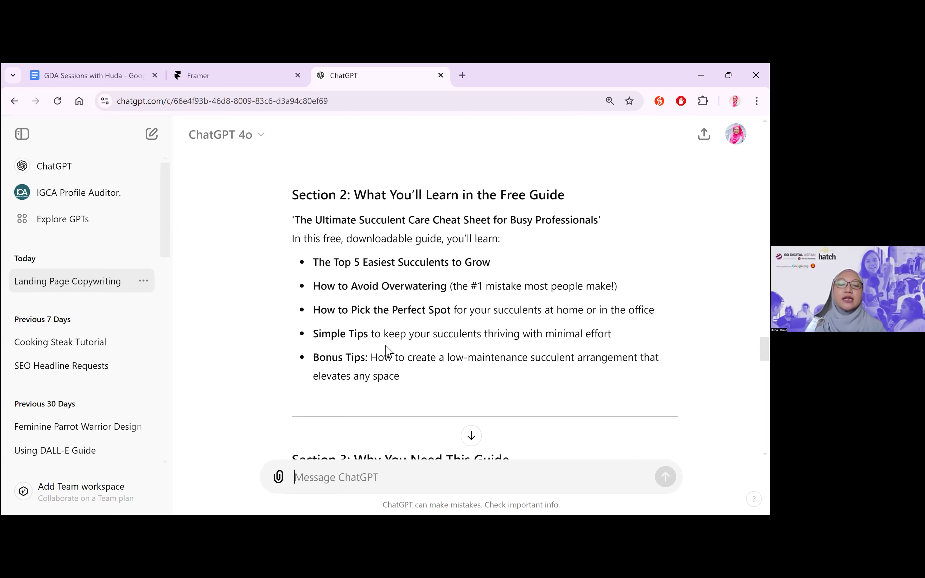
Read the remaining copy from Section 3 through the call to action, email capture form, footer and closing summary
scroll(410, 350, "down", 1)
scroll(410, 349, "down", 1)
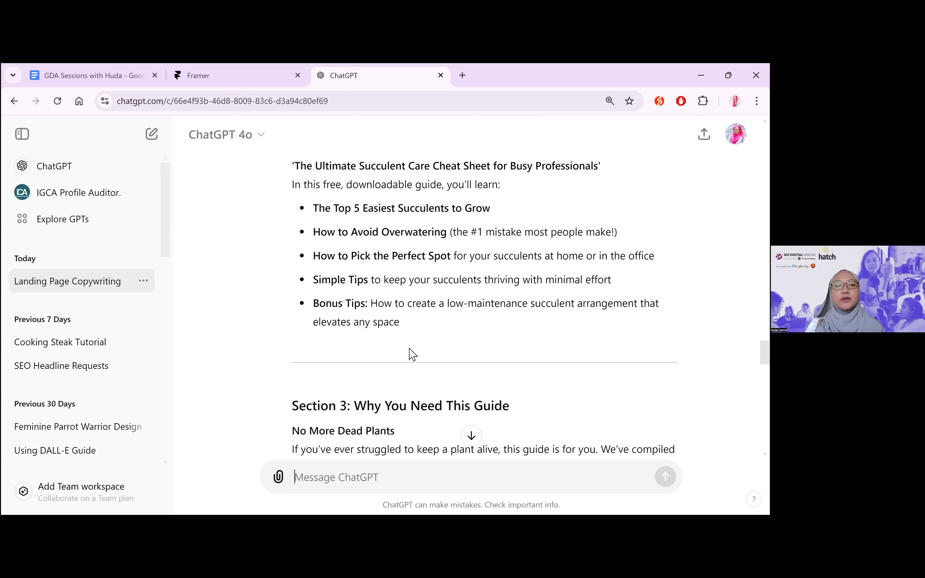
scroll(412, 349, "down", 3)
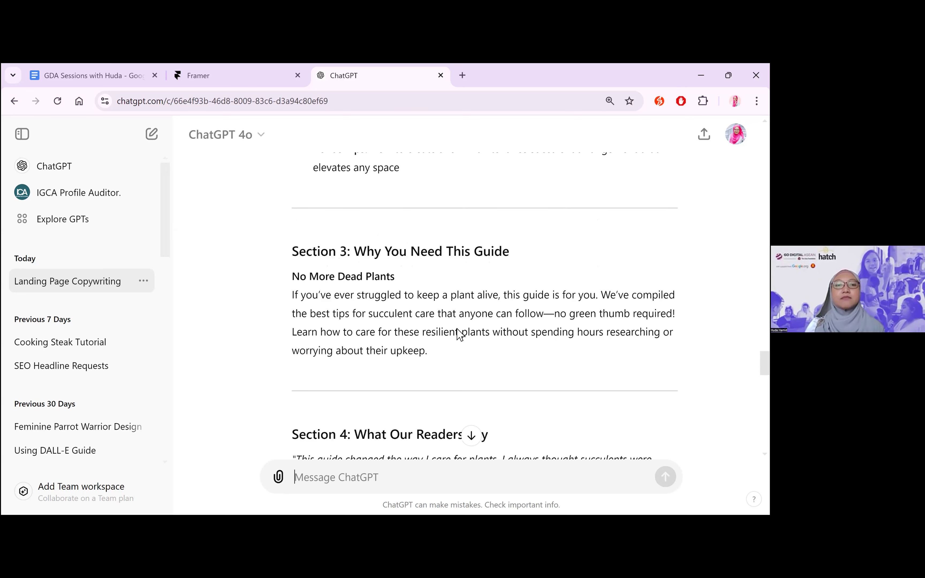
scroll(458, 334, "down", 2)
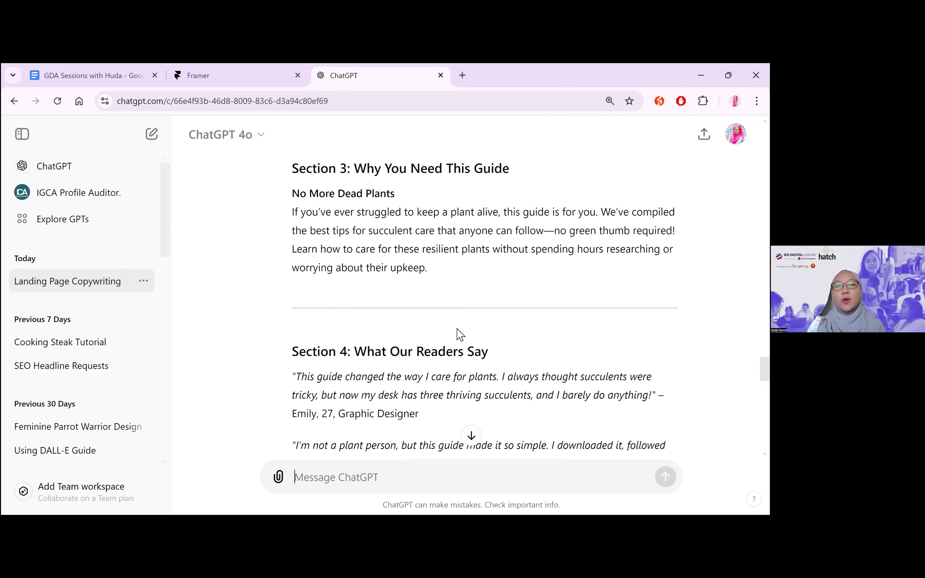
scroll(460, 335, "down", 2)
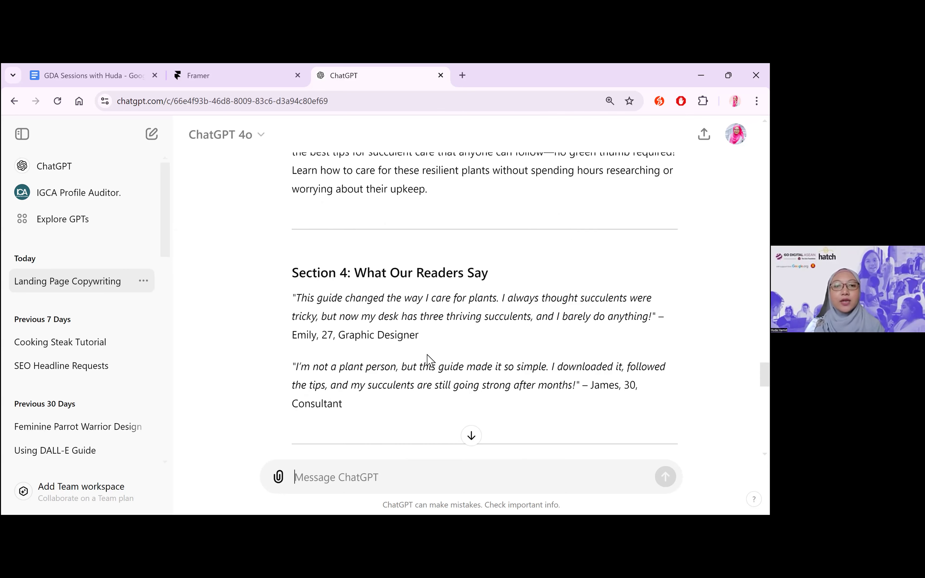
scroll(451, 394, "down", 6)
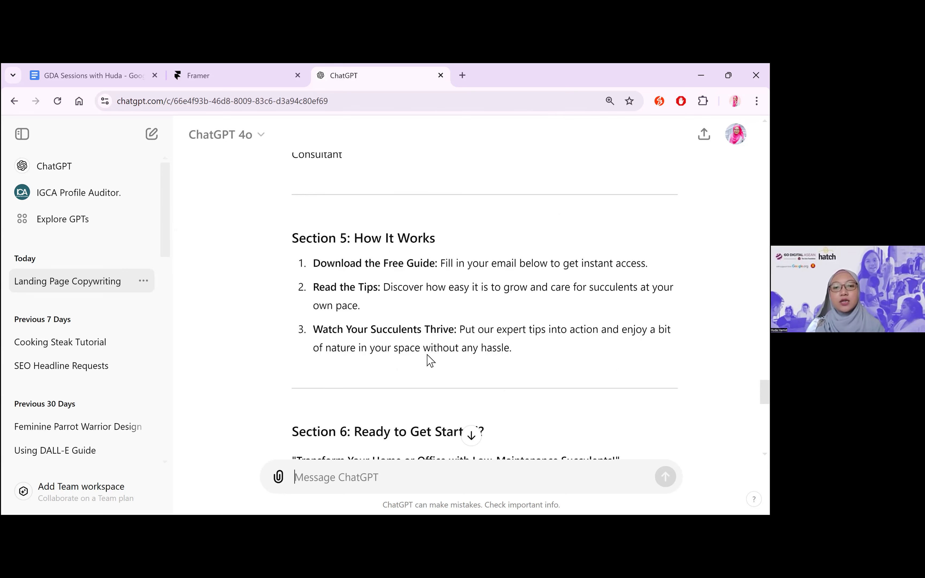
scroll(476, 344, "down", 4)
scroll(475, 343, "down", 5)
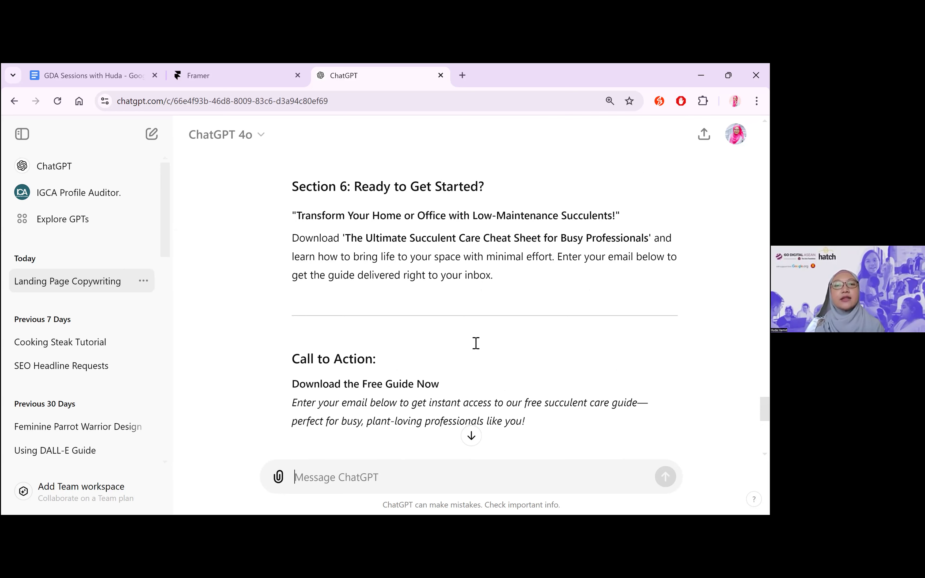
scroll(454, 342, "down", 3)
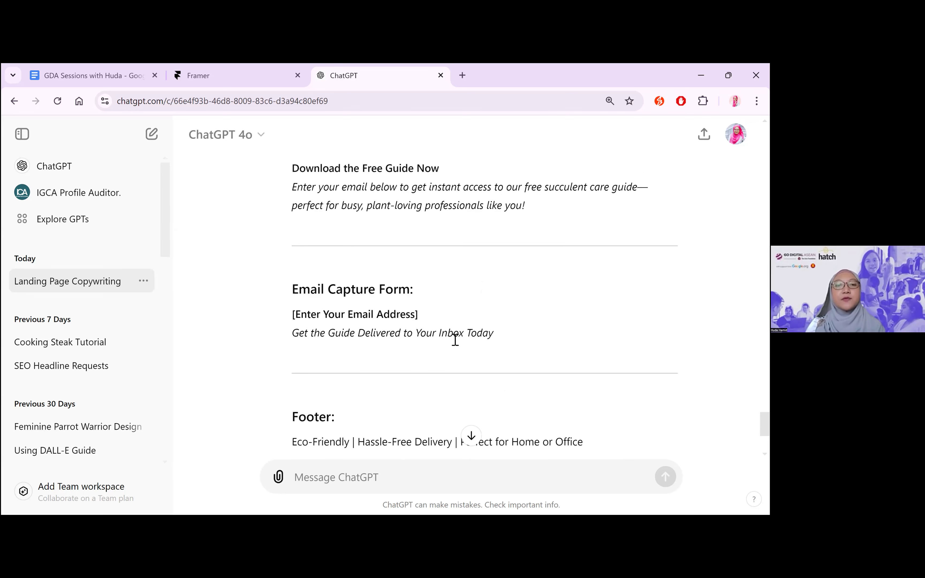
scroll(455, 345, "down", 3)
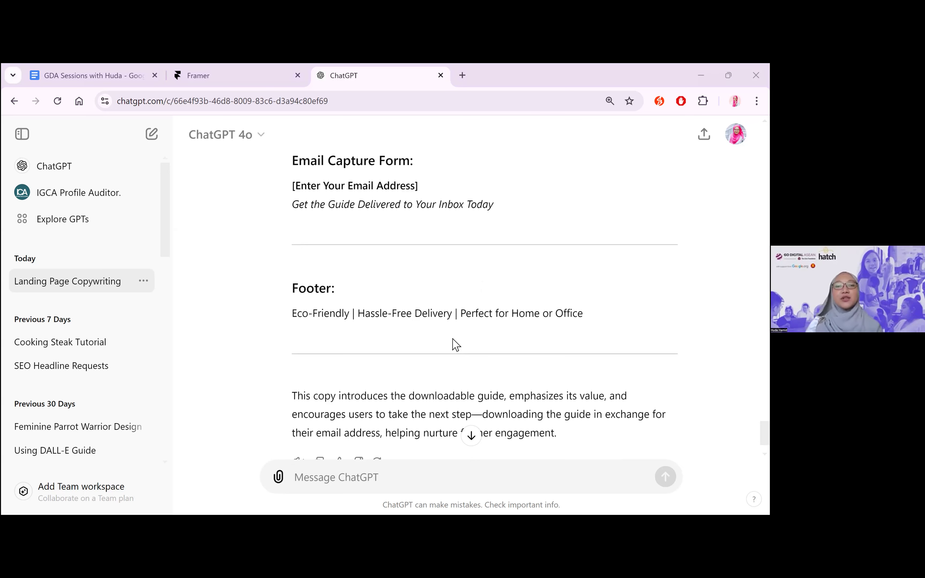
scroll(531, 315, "down", 1)
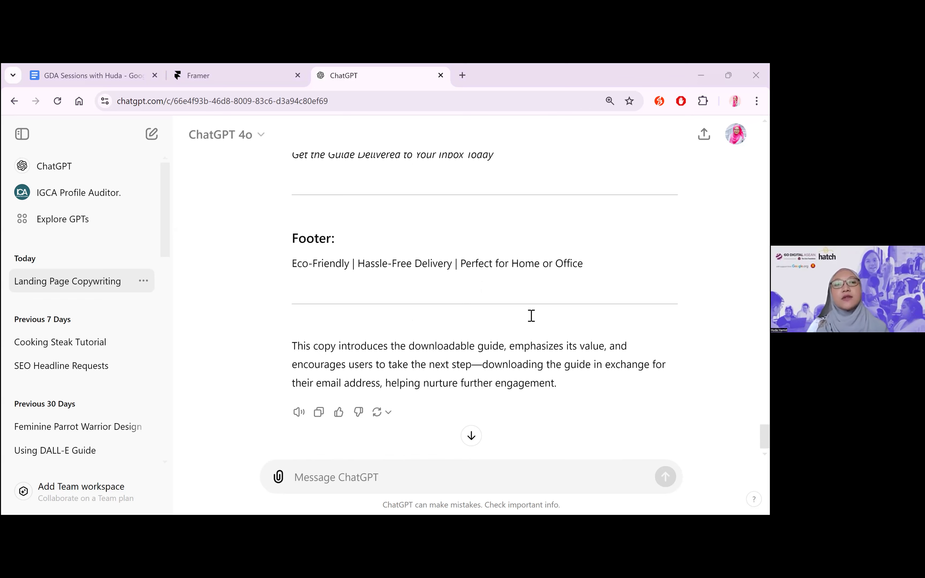
Review the free-guide landing page copy again from the subheadline to the footer, checking how developed each section is
scroll(533, 266, "up", 4)
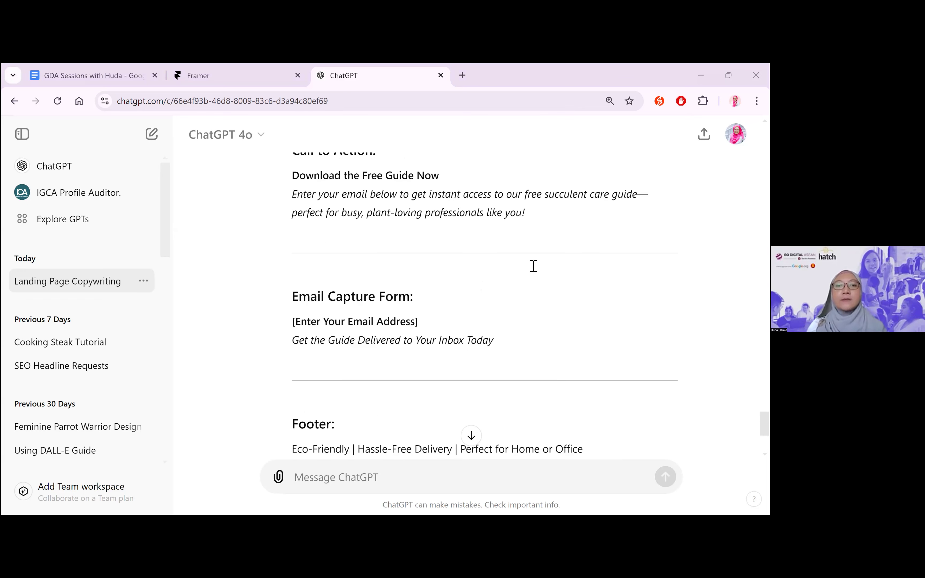
scroll(533, 266, "up", 6)
scroll(533, 266, "up", 7)
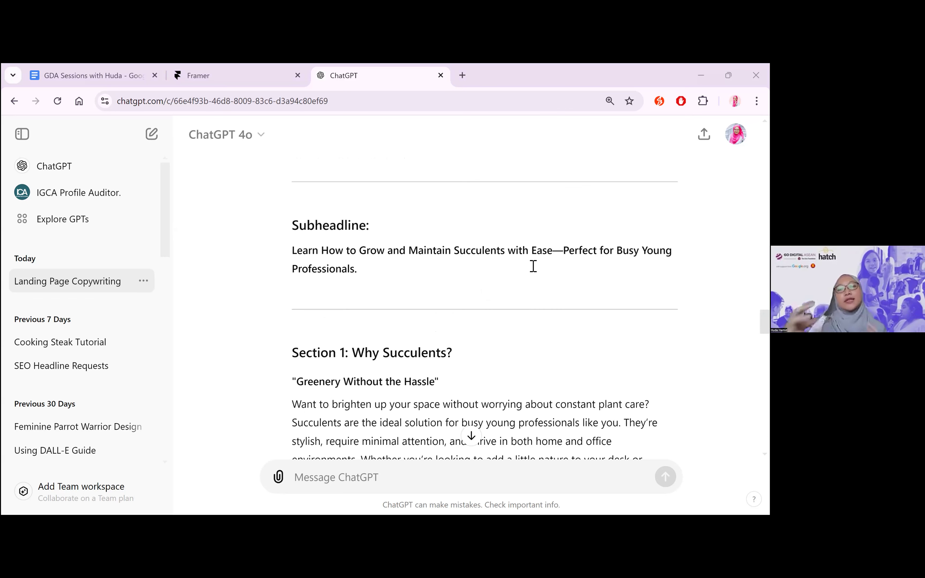
scroll(533, 266, "down", 1)
scroll(533, 266, "down", 3)
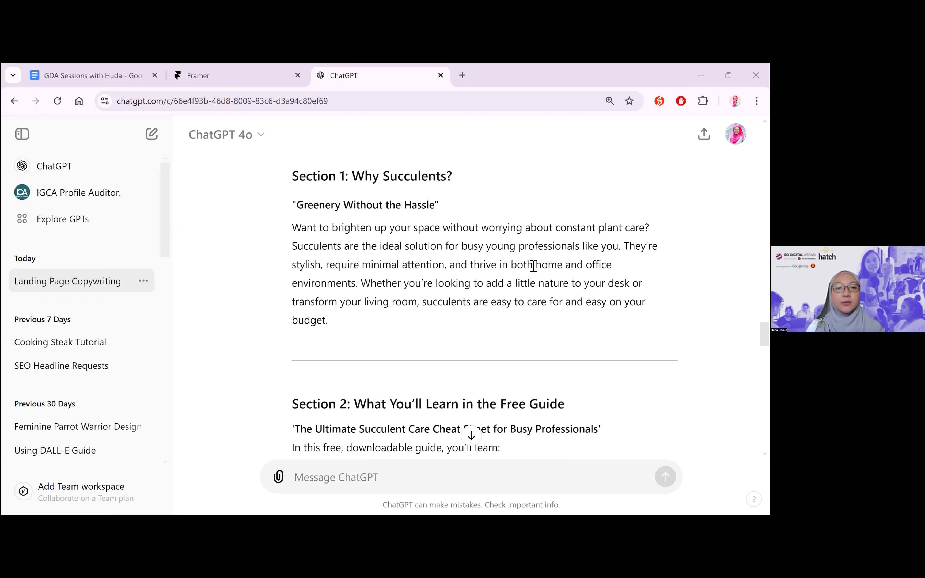
scroll(533, 266, "down", 14)
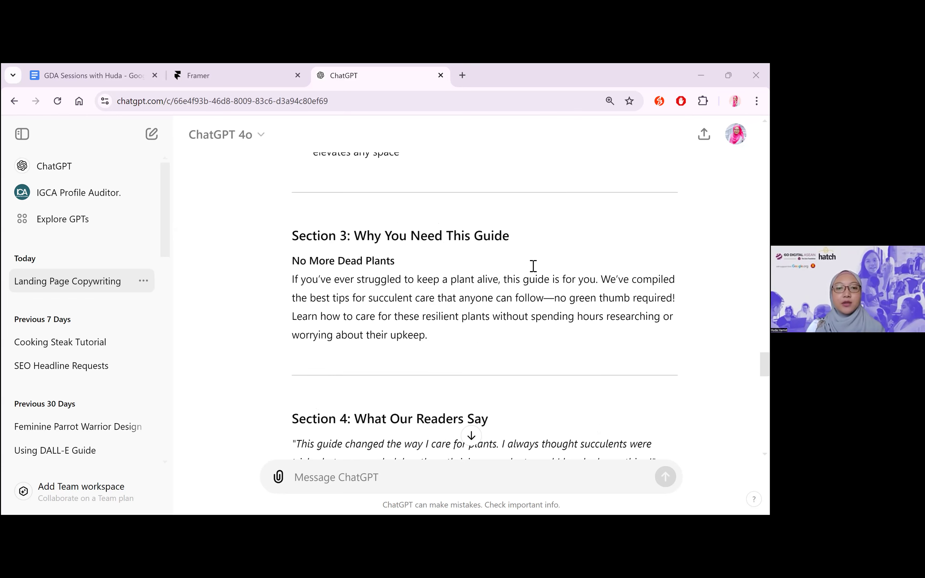
scroll(533, 266, "down", 7)
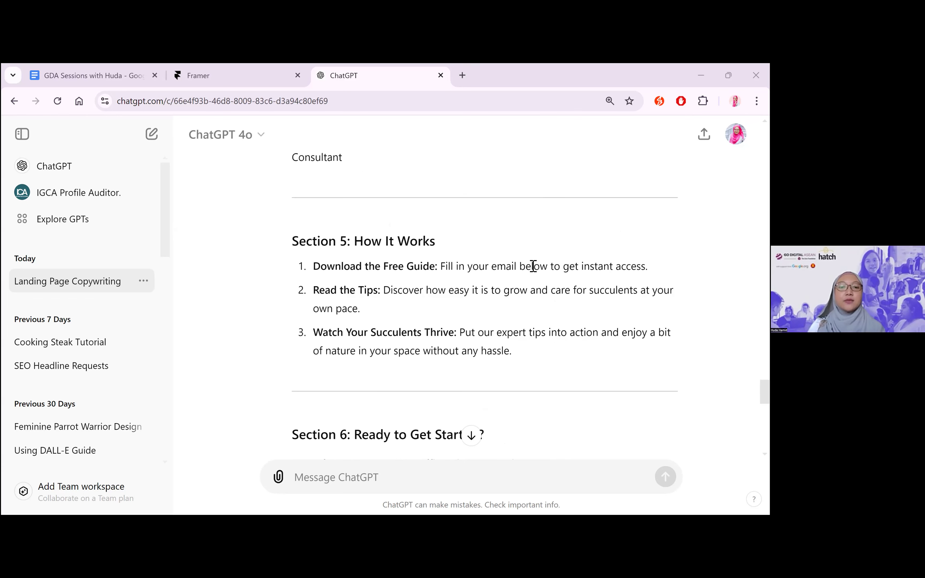
scroll(533, 265, "down", 15)
scroll(485, 255, "up", 8)
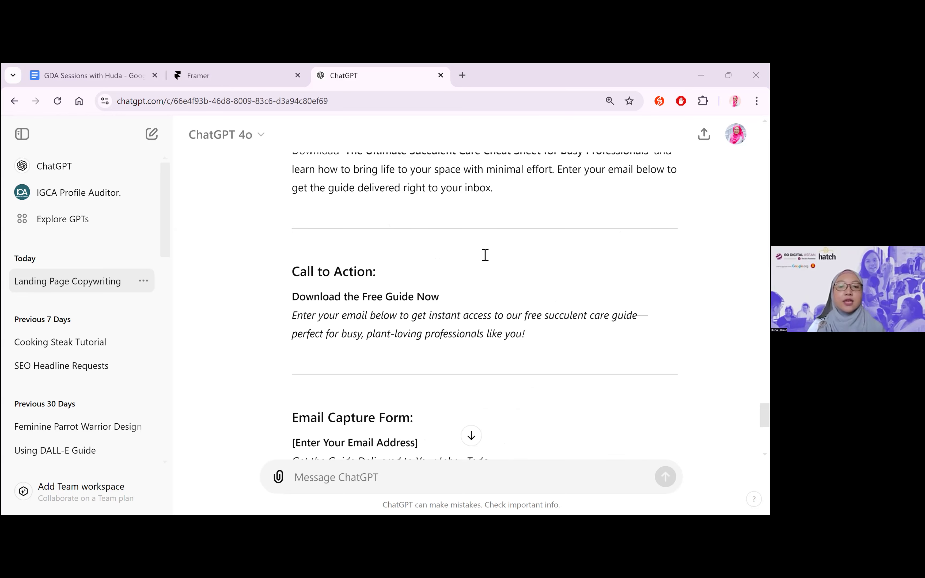
scroll(485, 255, "down", 8)
Begin a new message reading "Please expand Section 1 and Section 3."
left_click(466, 478)
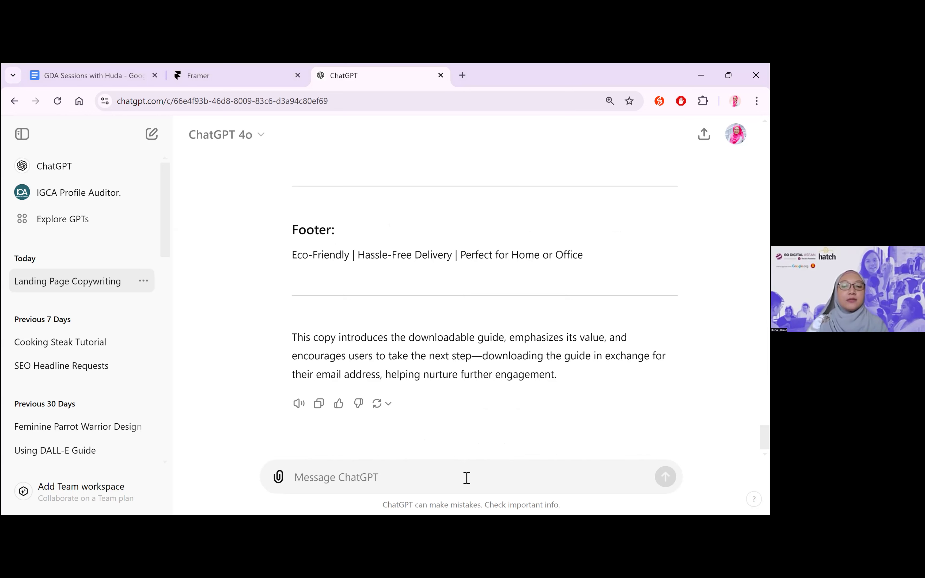
type("Please e")
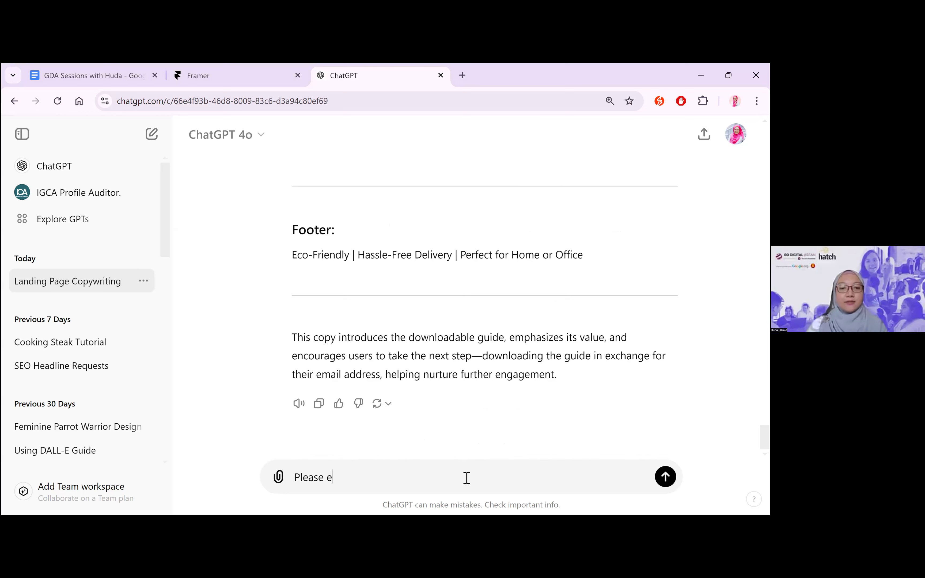
type("xpand Section 1 and Section 3. Include 3 points in")
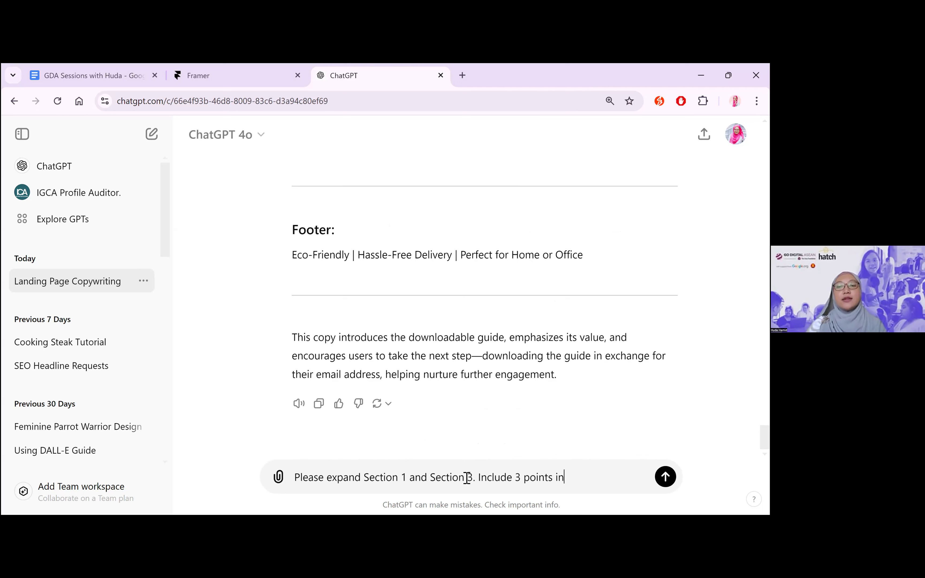
type("stead.")
Add "Include 3 points instead." to the message and send it
key("Return")
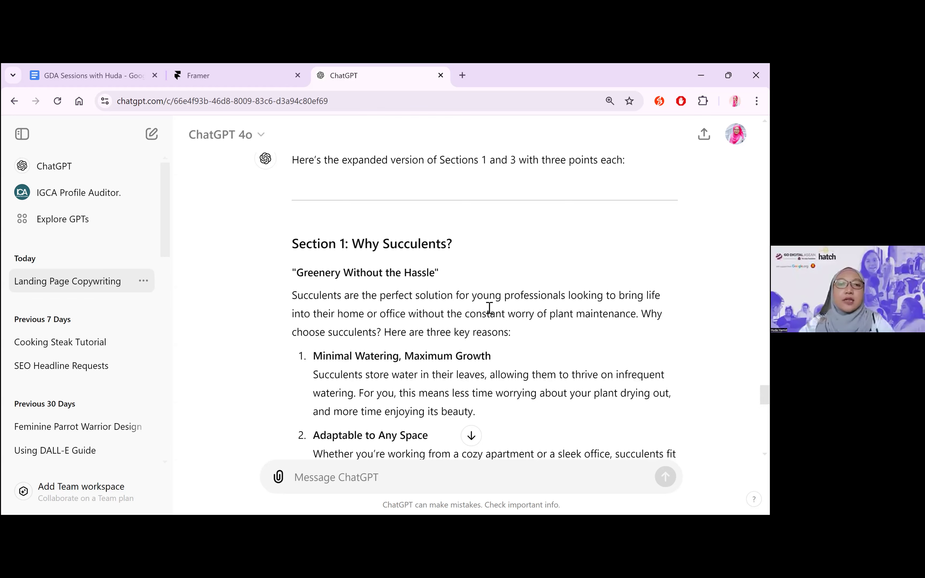
Read the expanded Section 1 and Section 3, going through the three points of each and the closing summary
scroll(489, 308, "down", 2)
scroll(402, 250, "down", 2)
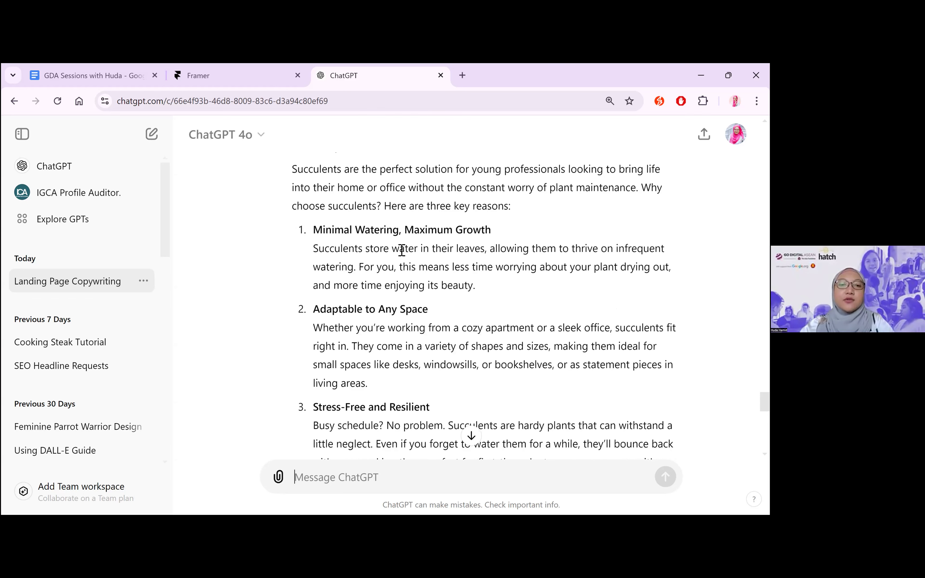
scroll(390, 264, "down", 2)
scroll(418, 247, "up", 4)
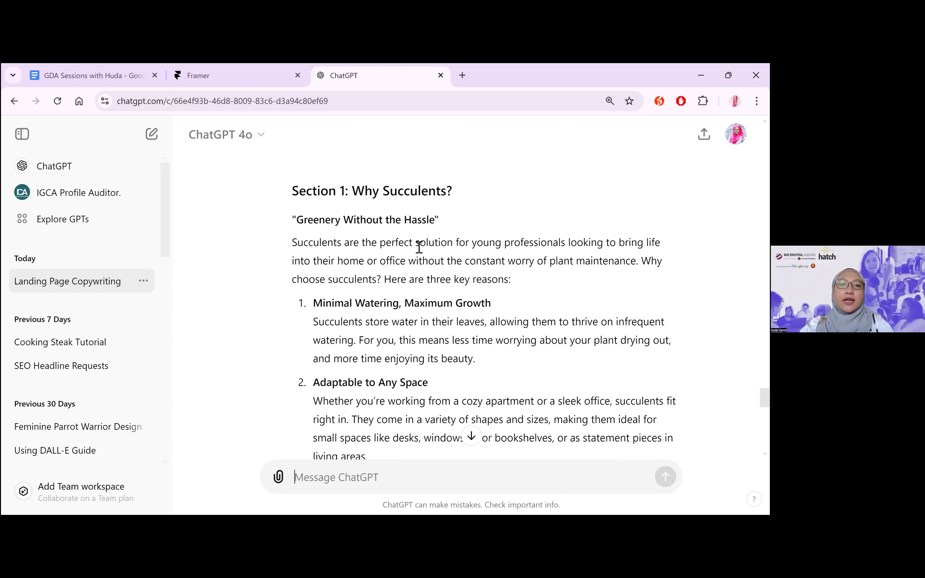
scroll(336, 201, "down", 3)
scroll(358, 412, "down", 7)
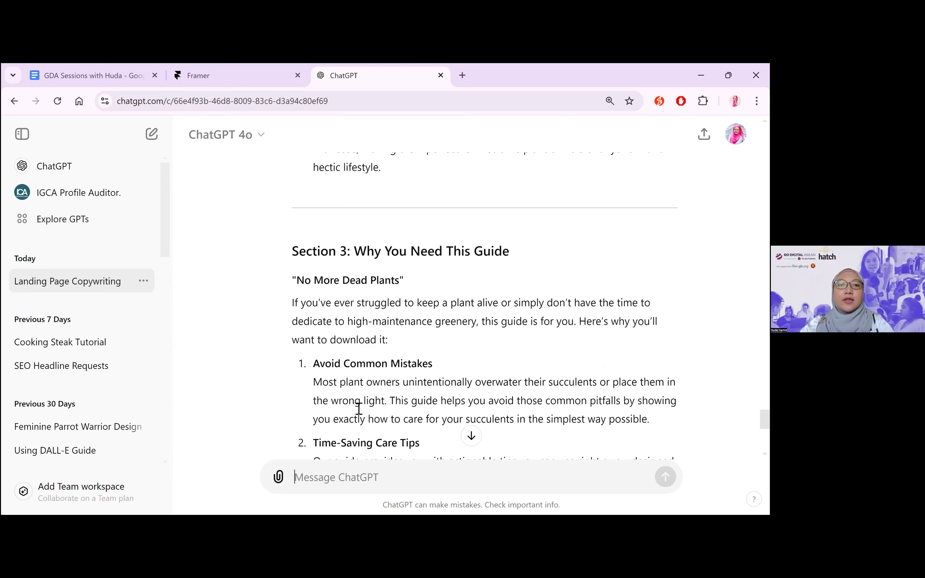
scroll(442, 163, "down", 4)
scroll(433, 267, "down", 1)
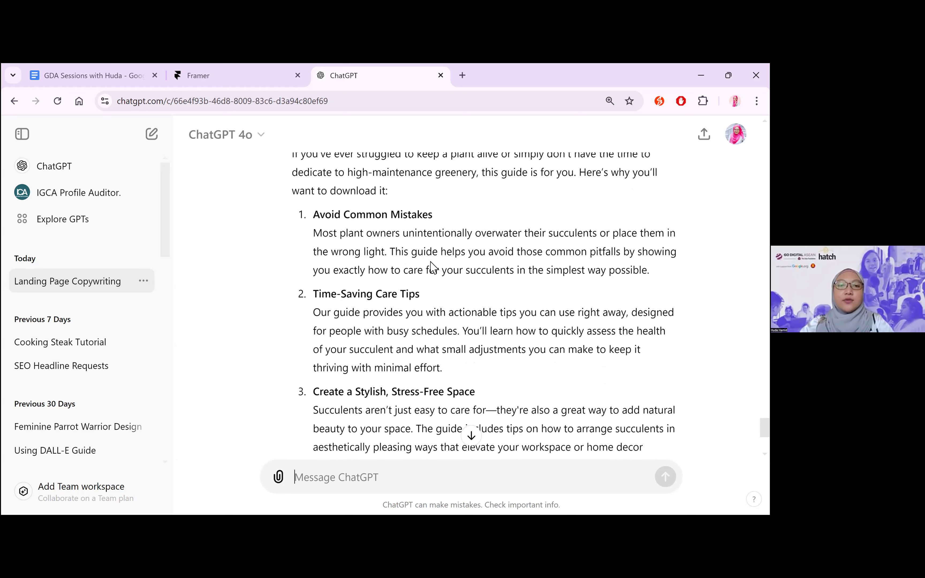
scroll(373, 432, "down", 3)
scroll(428, 389, "down", 3)
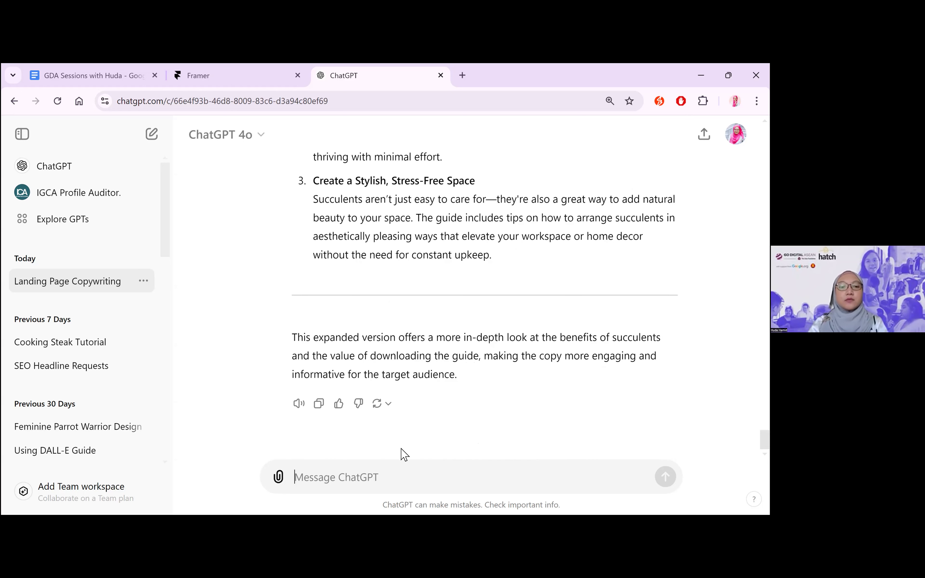
Send the message "Present all the information for my landing page, including this adjustment request."
type("Present all the ")
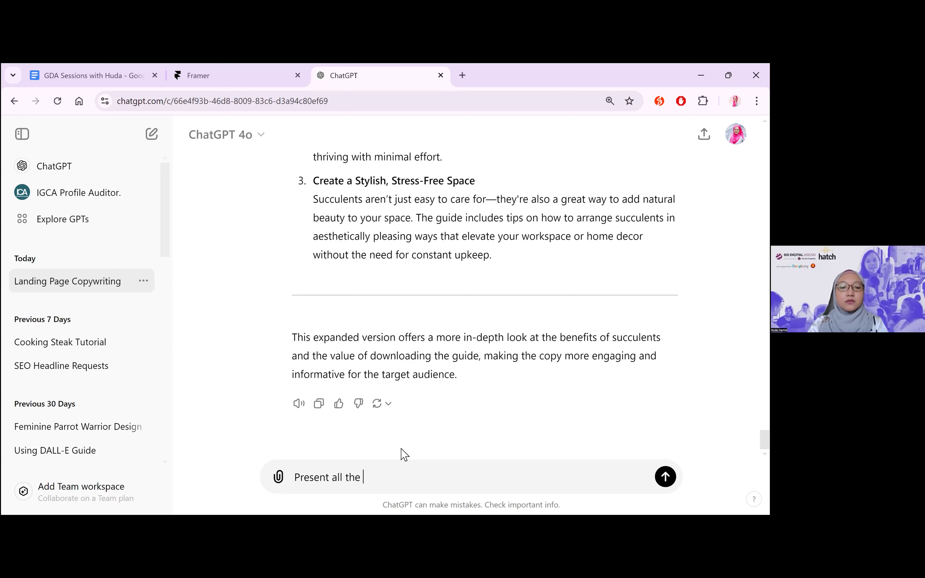
type("information f")
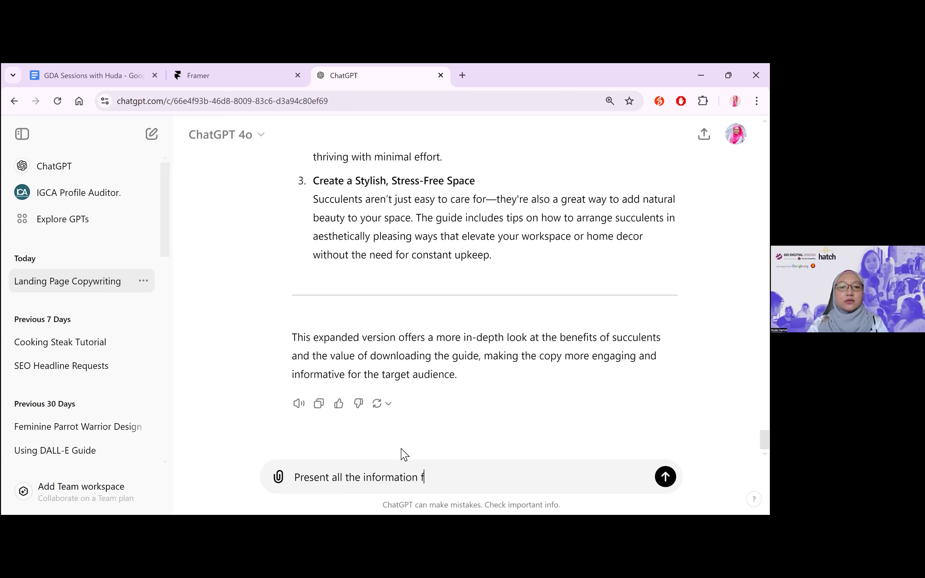
type("or my landing pag")
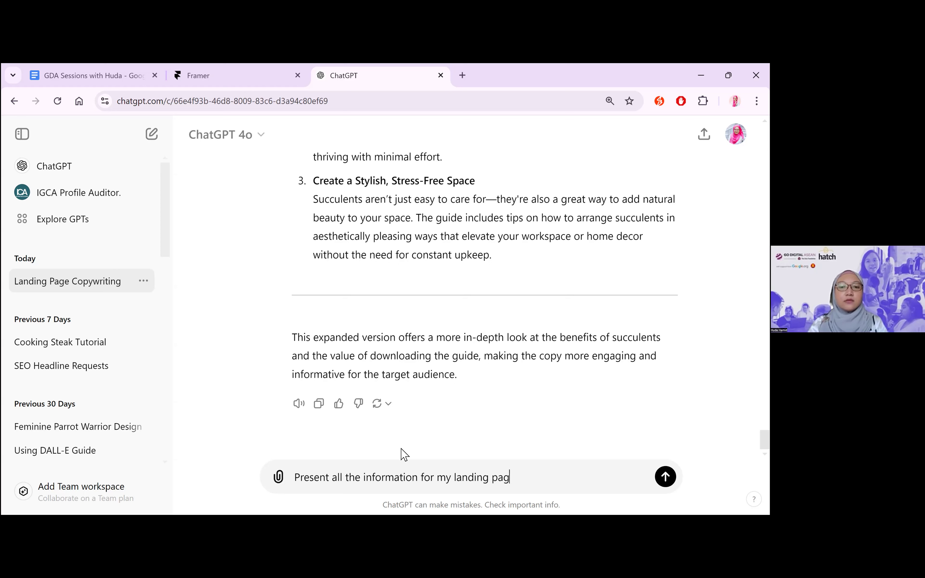
type("e, including this ")
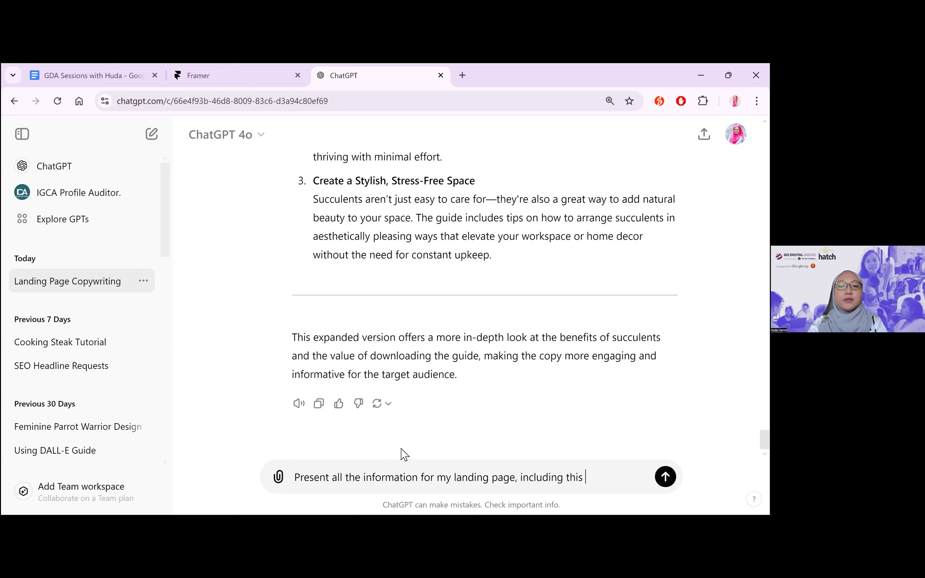
type("adjustment req")
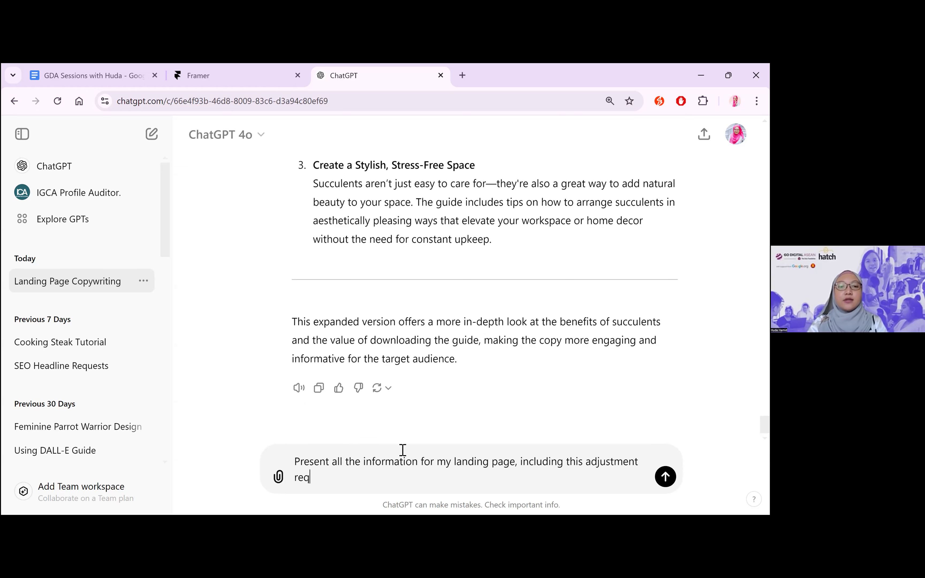
type("uest o")
key("BackSpace")
key("BackSpace")
type(".")
key("Return")
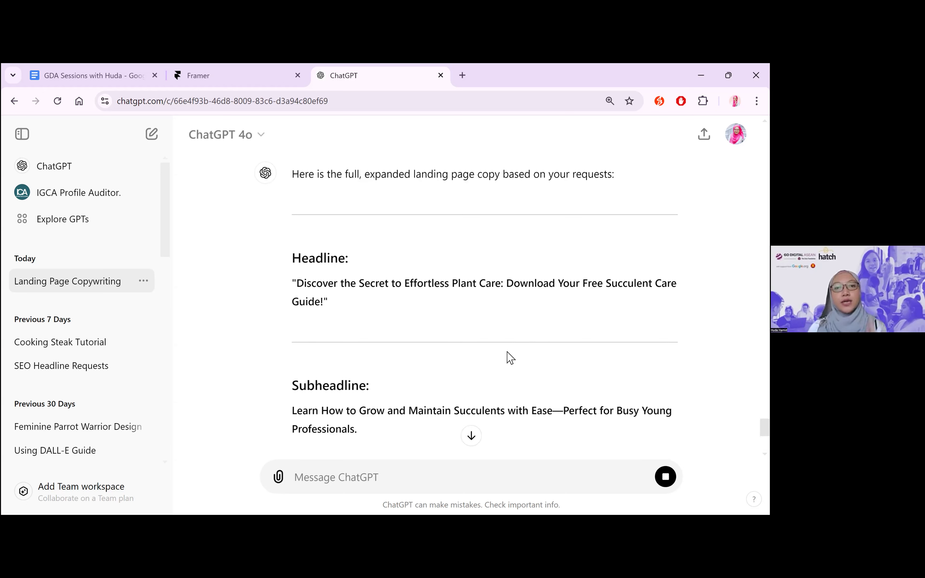
Copy Section 2's text from the full landing page copy, from the cheat sheet title through the Bonus Tips bullet
scroll(507, 352, "down", 6)
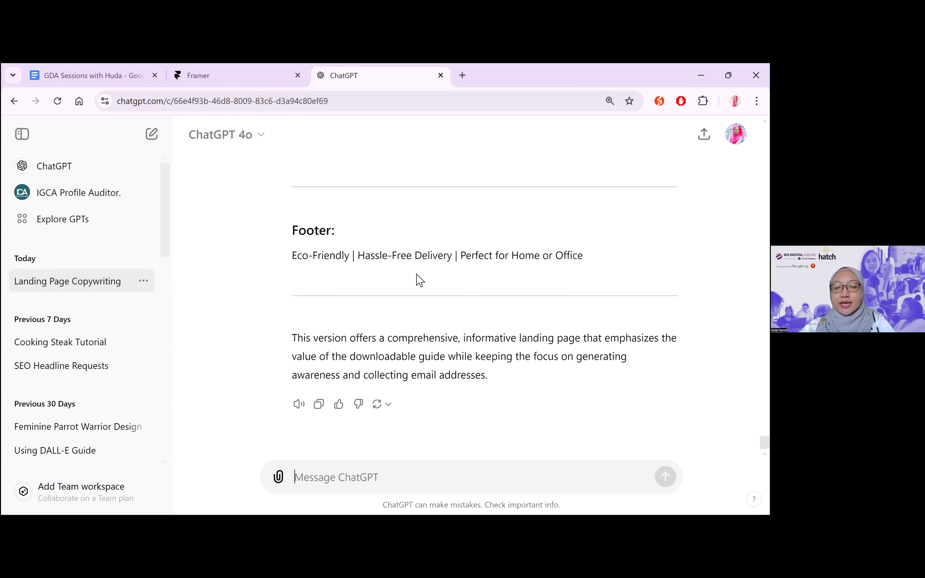
scroll(420, 280, "up", 10)
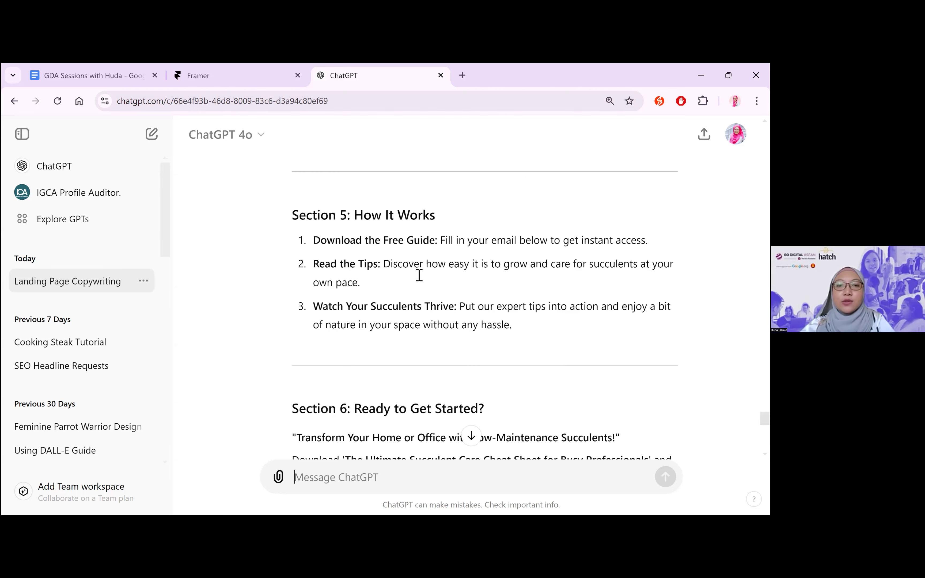
scroll(420, 280, "down", 1)
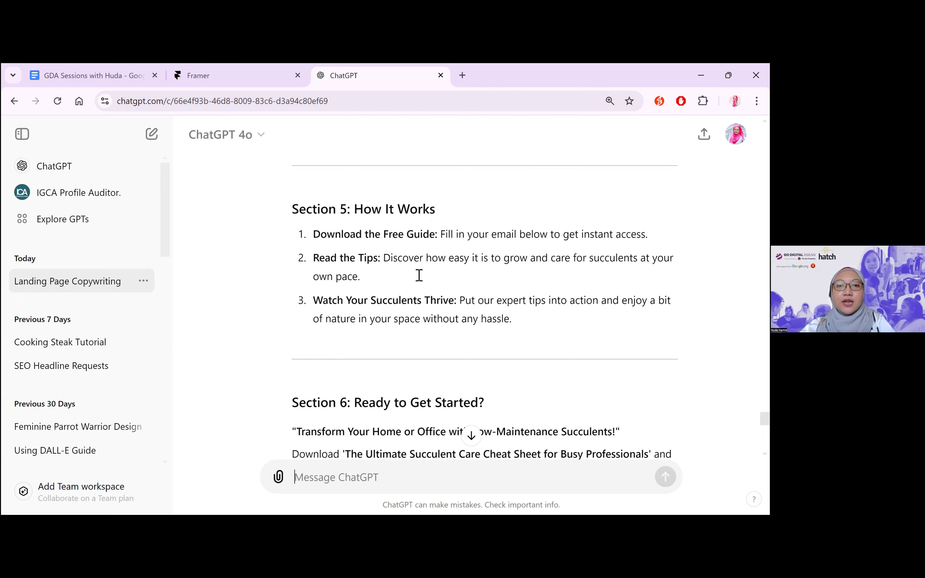
scroll(419, 280, "up", 10)
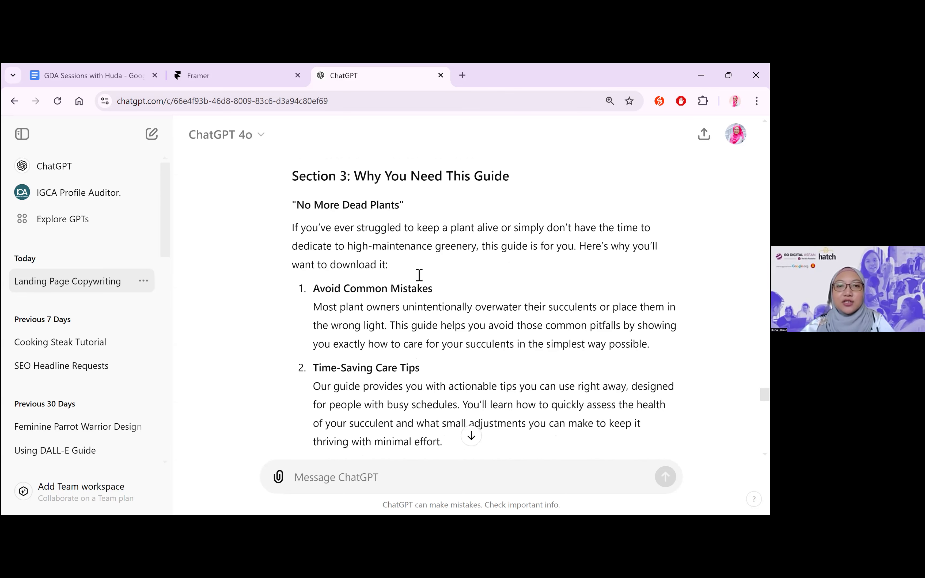
scroll(420, 280, "up", 5)
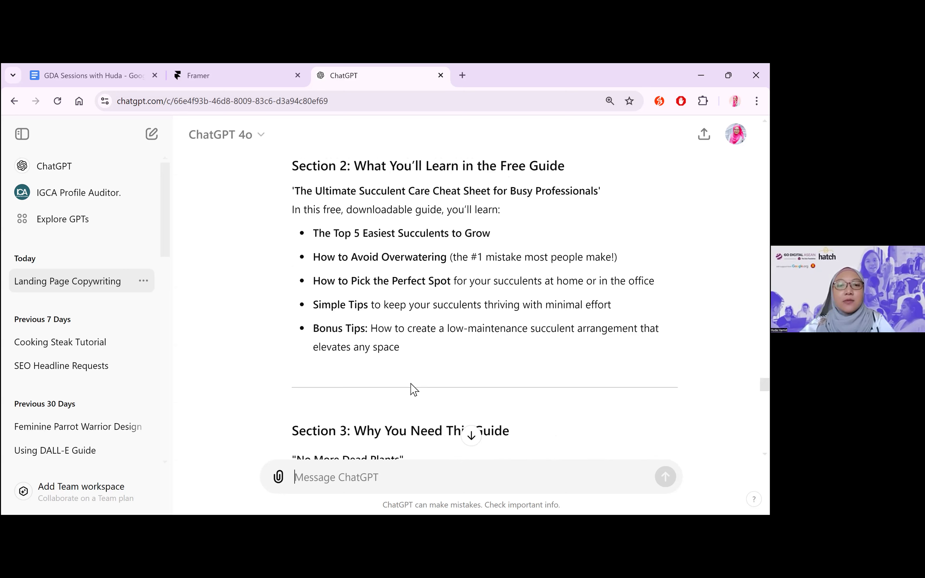
scroll(414, 382, "up", 1)
left_click_drag(415, 383, 291, 220)
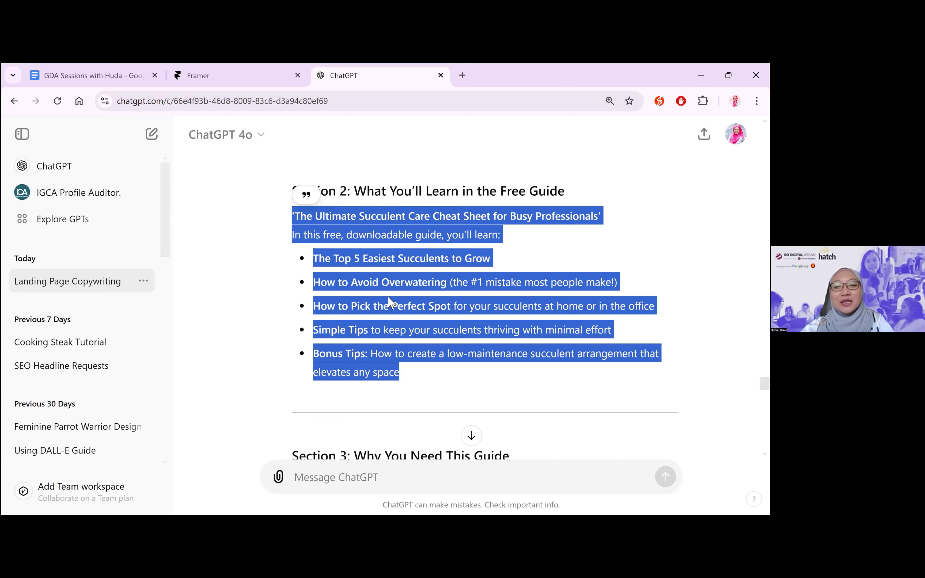
key("alt+Tab")
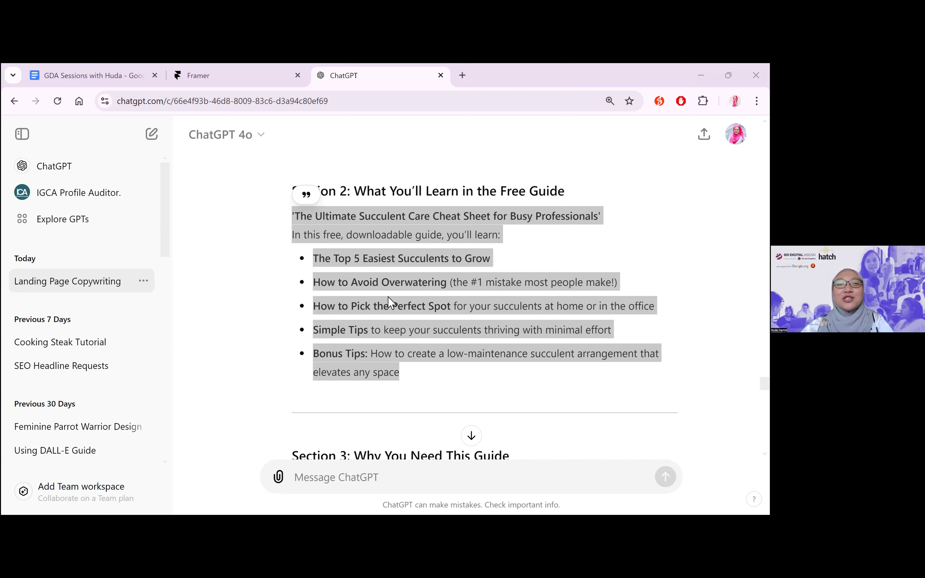
key("alt+Tab")
left_click_drag(283, 213, 291, 217)
key("ctrl+c")
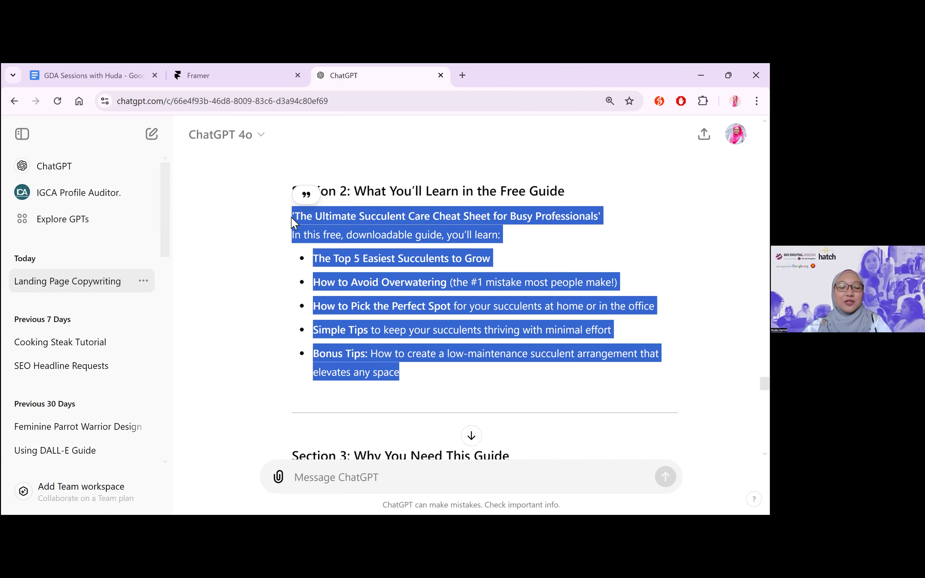
Start a new chat, paste the copied cheat sheet details into the message and make room above them for an instruction
left_click(151, 135)
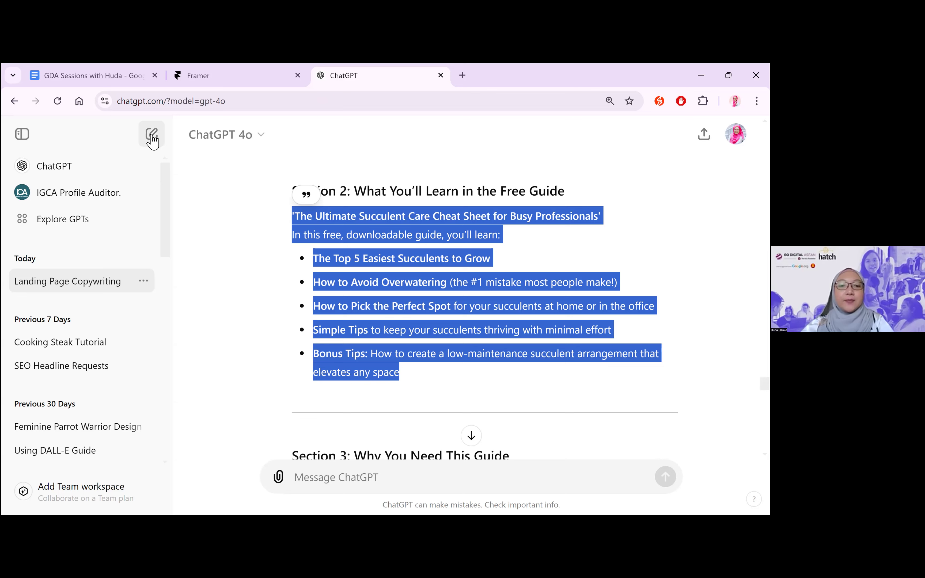
key("ctrl+v")
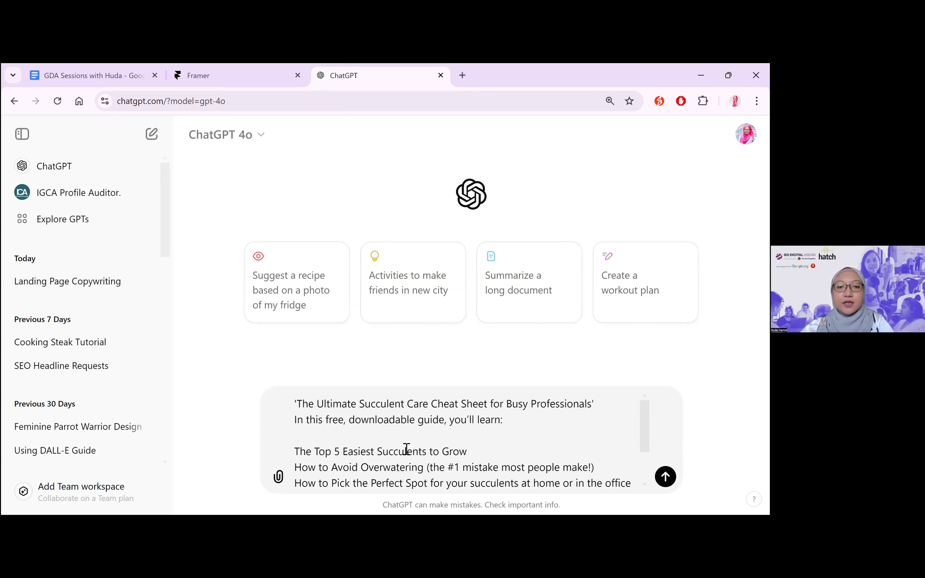
left_click(295, 403)
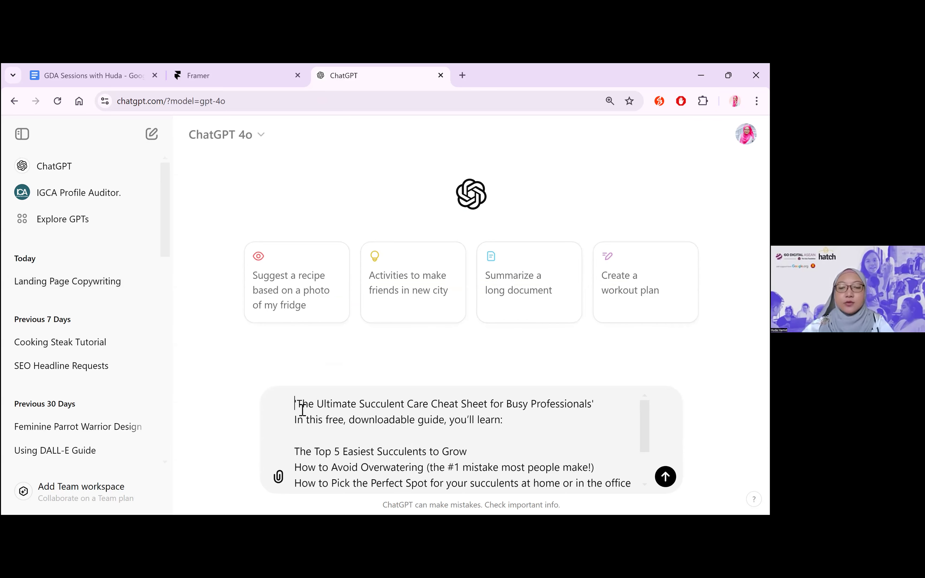
key("shift+Return")
key("shift+Return")
key("Up")
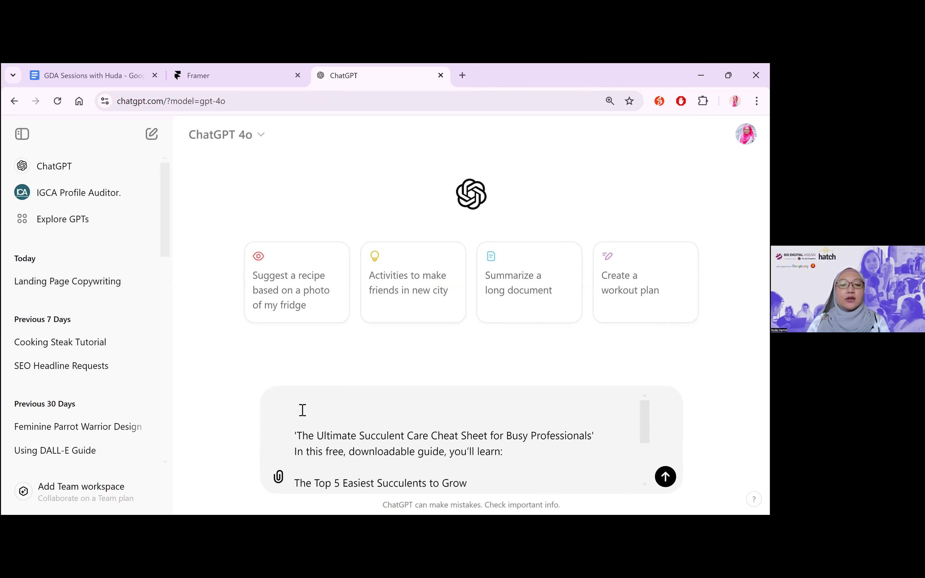
Write "I would like to create a PDF downloadable guide. Below is the information. It should be a 10-page guide." above the pasted details
type("I would like to crea")
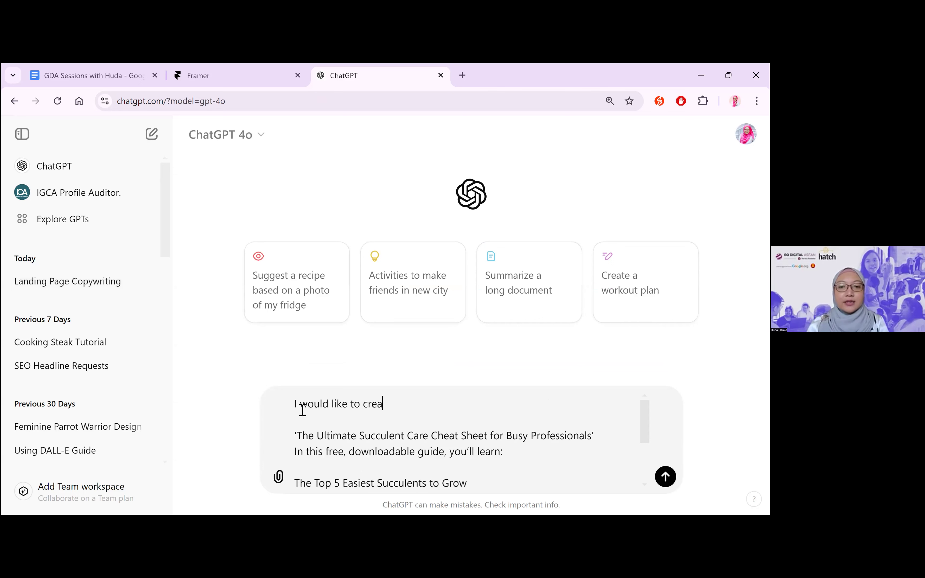
type("te a PDF")
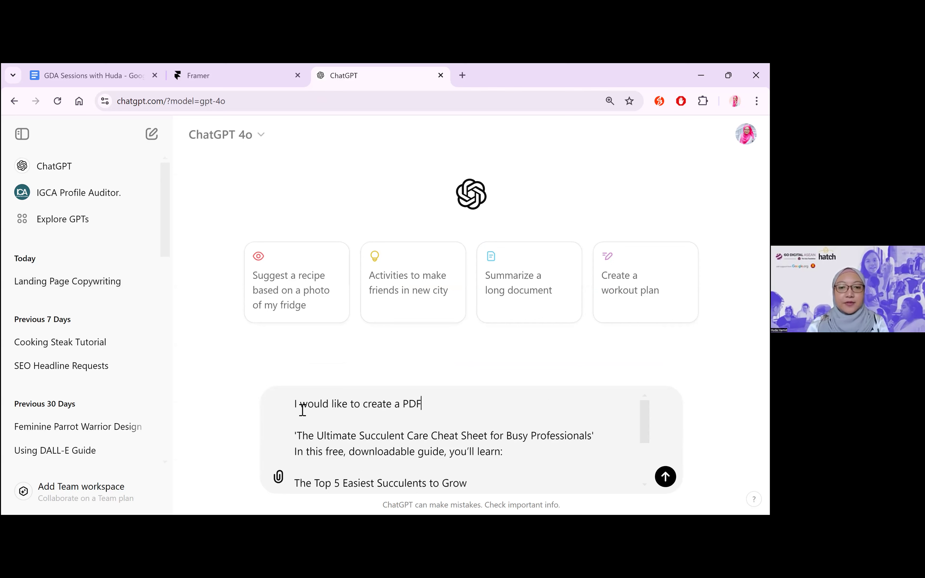
type(" downloadable guide. Below is the information. It")
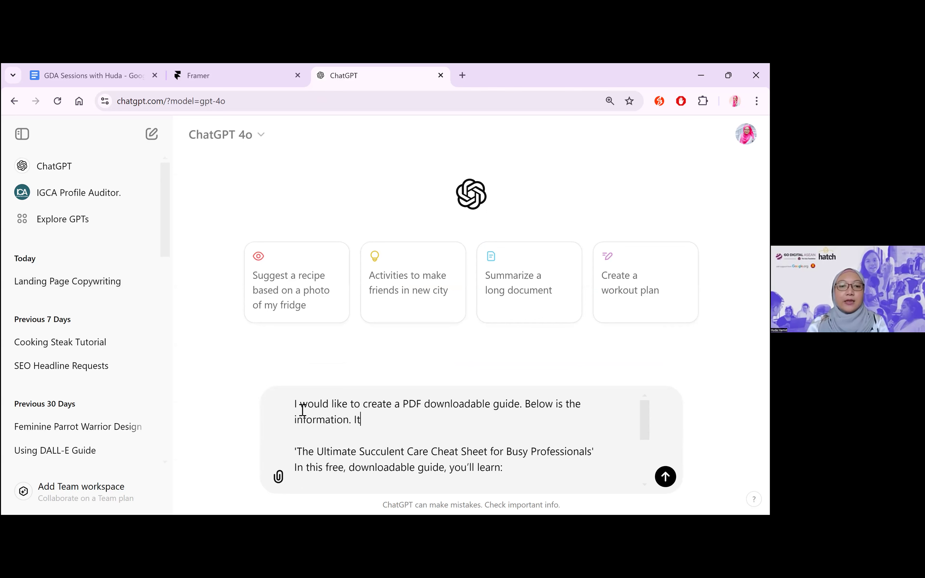
type(" should be a 10-page ")
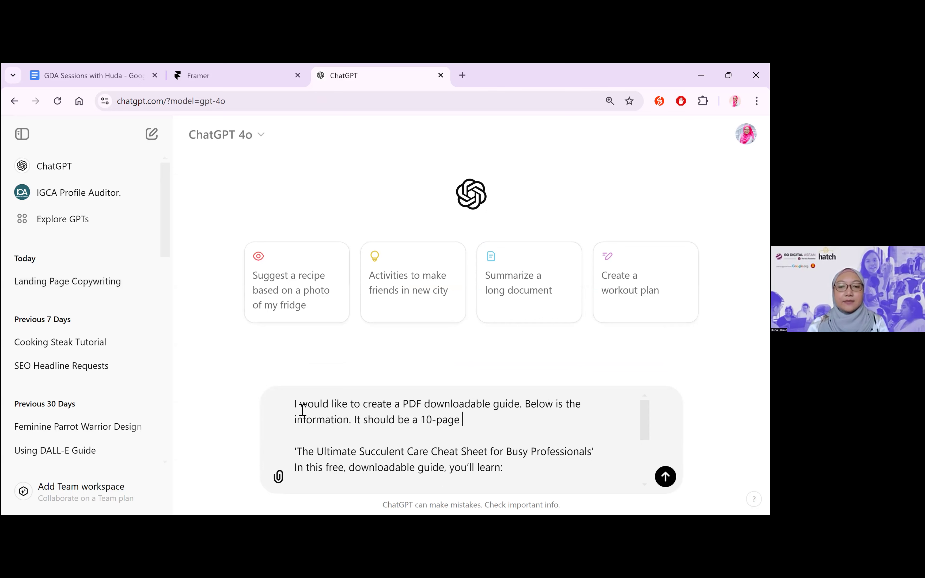
type("guide. Please provid")
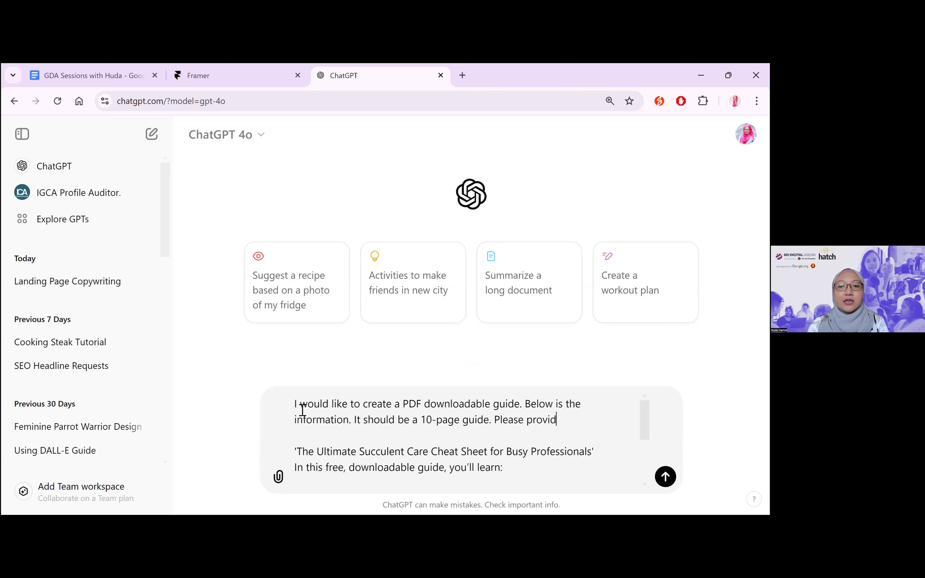
type("e me with th")
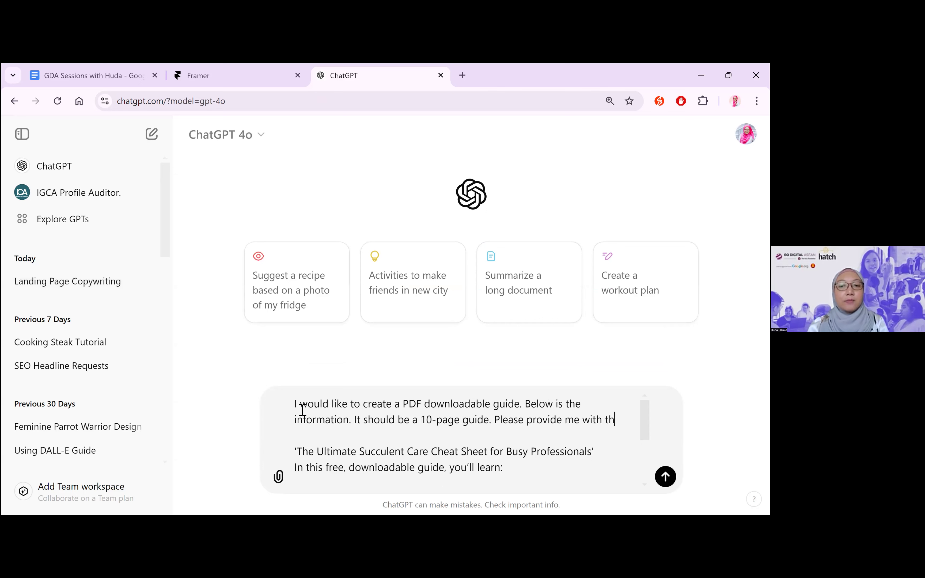
type("e copy for the g")
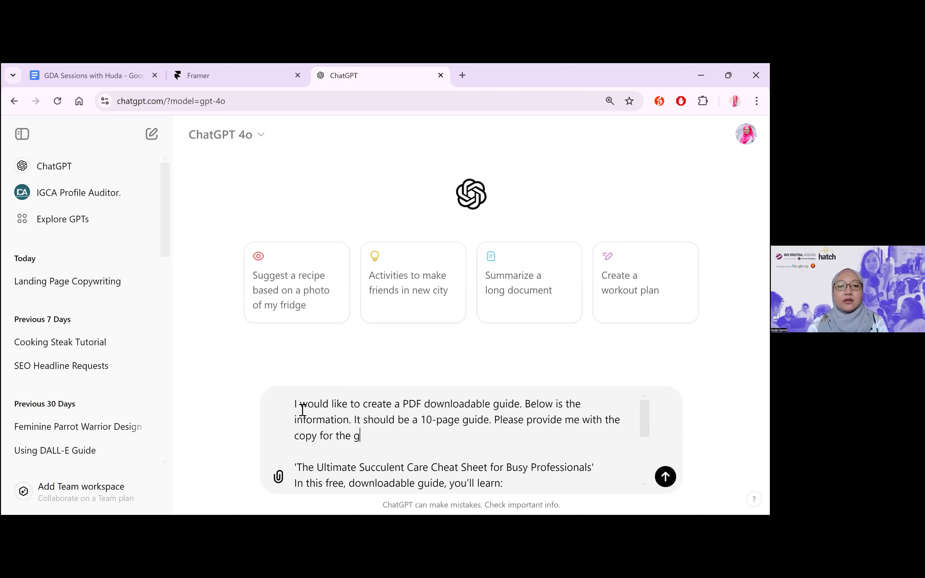
type("uide, following ")
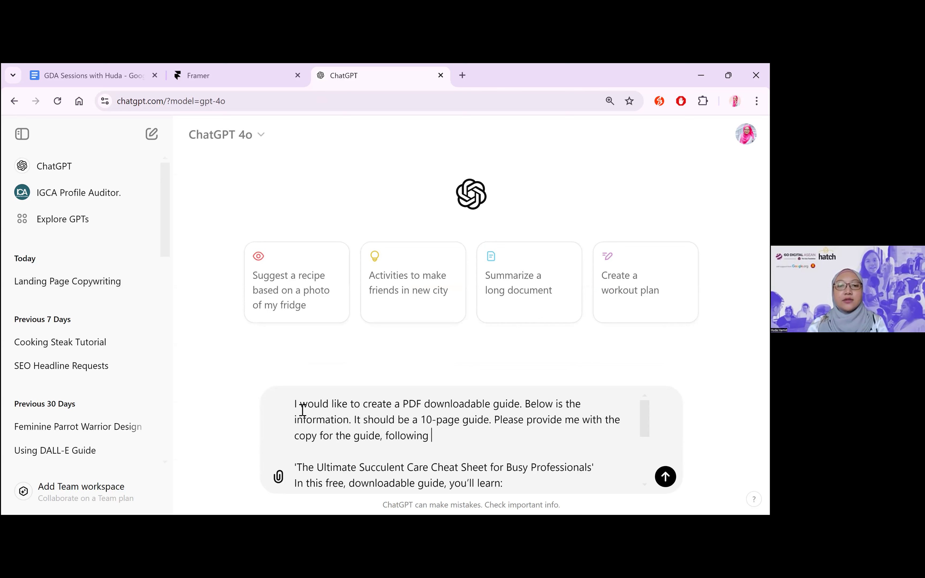
type("the details below:")
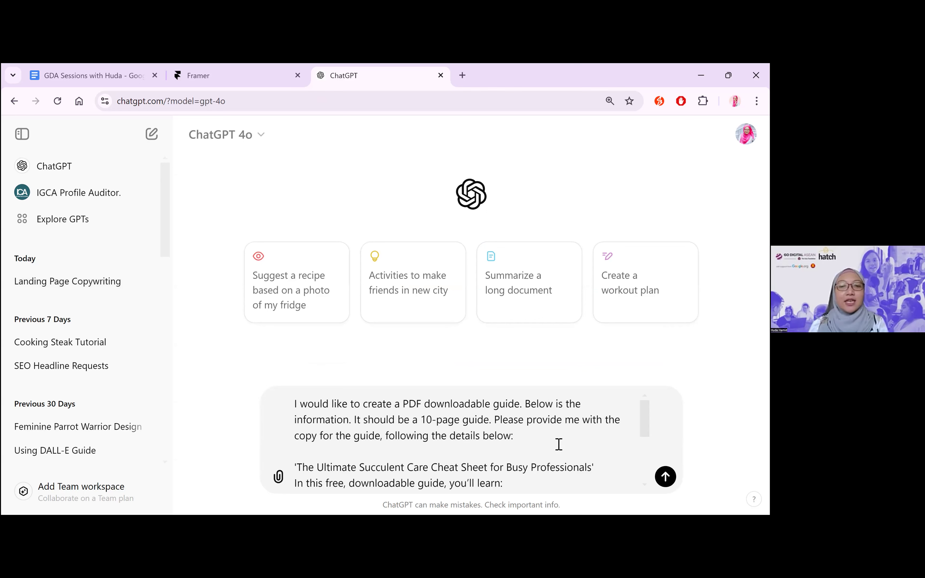
Add "Please provide me with the copy for the guide, following the details below:" to the instruction and send the message
left_click(561, 436)
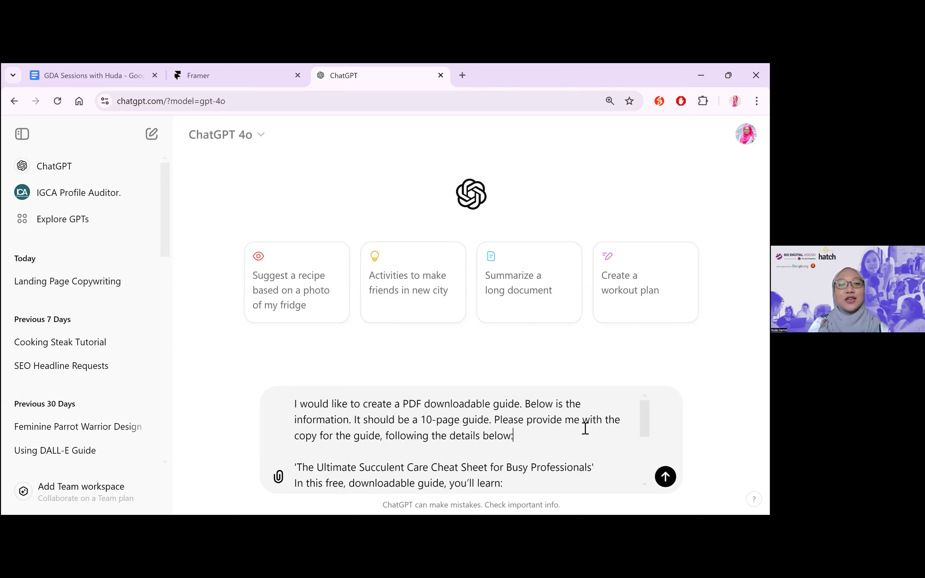
key("Return")
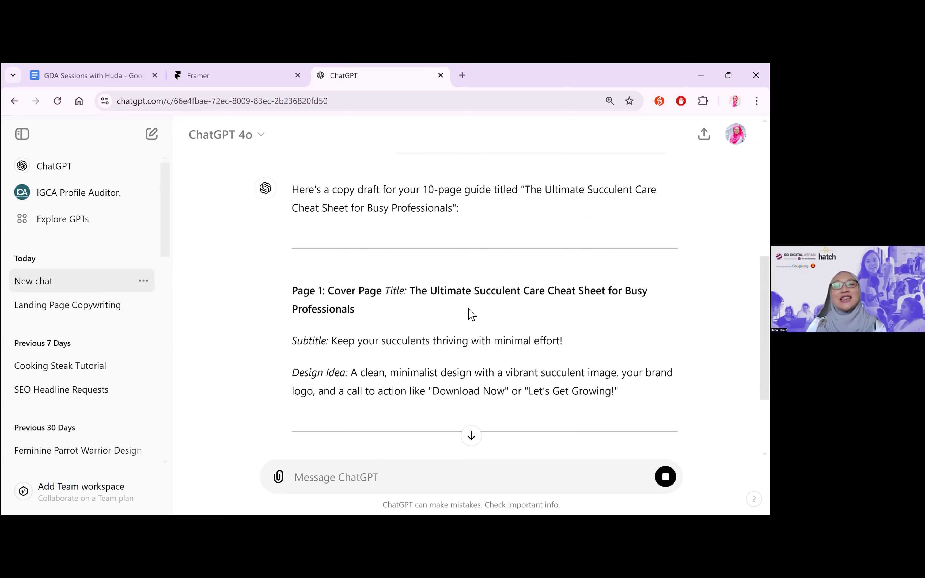
Read the guide's Page 1 cover copy, including the title, subtitle and design idea
scroll(471, 310, "down", 1)
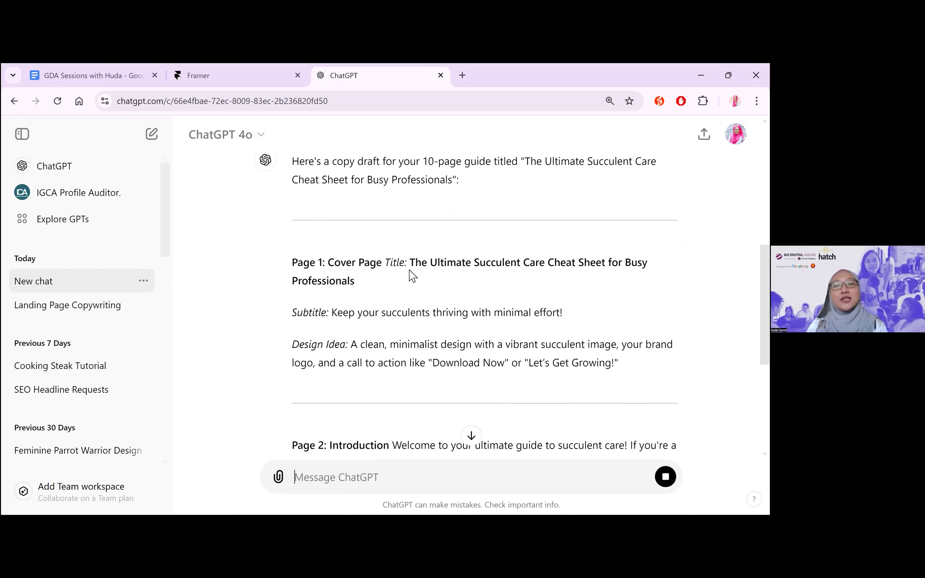
scroll(615, 268, "down", 1)
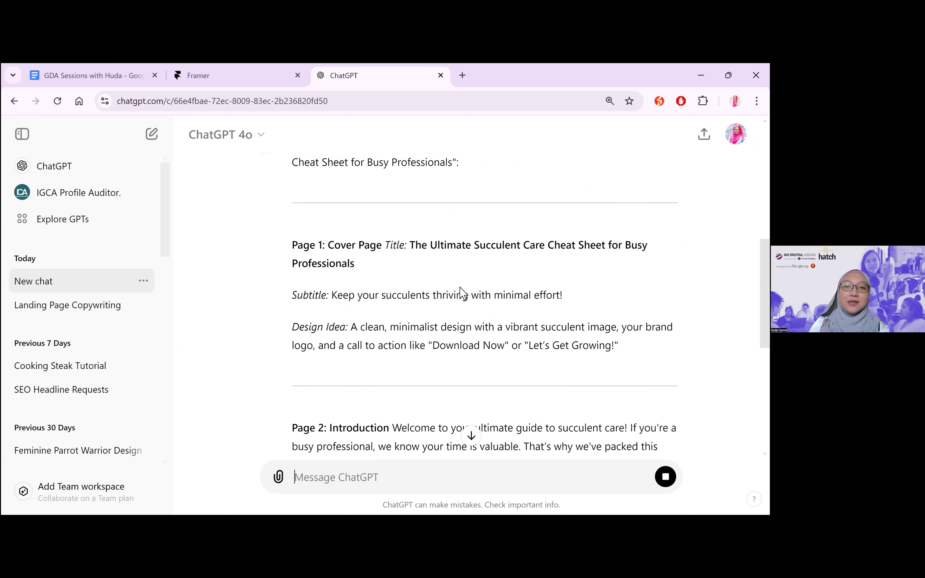
scroll(463, 293, "down", 1)
scroll(568, 290, "down", 2)
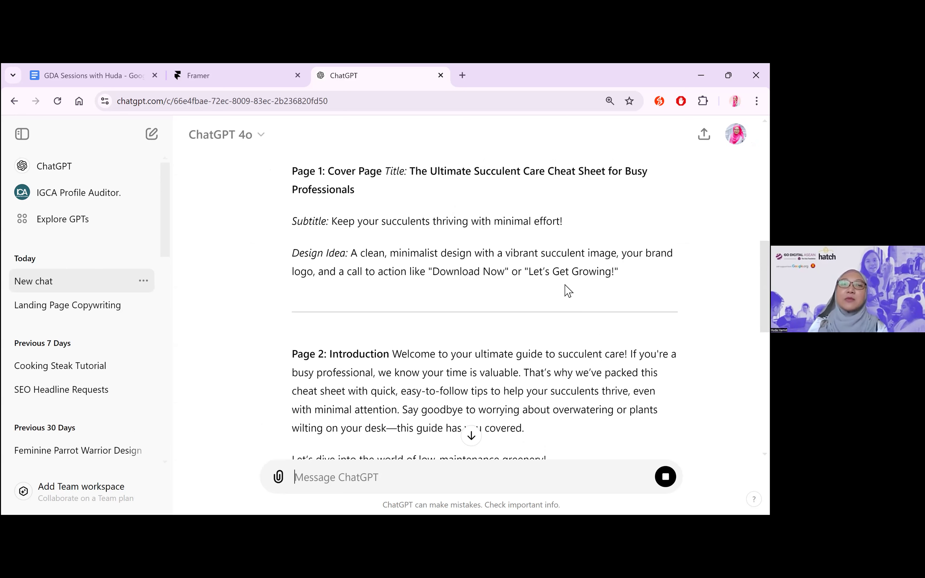
scroll(412, 306, "down", 1)
scroll(358, 232, "down", 1)
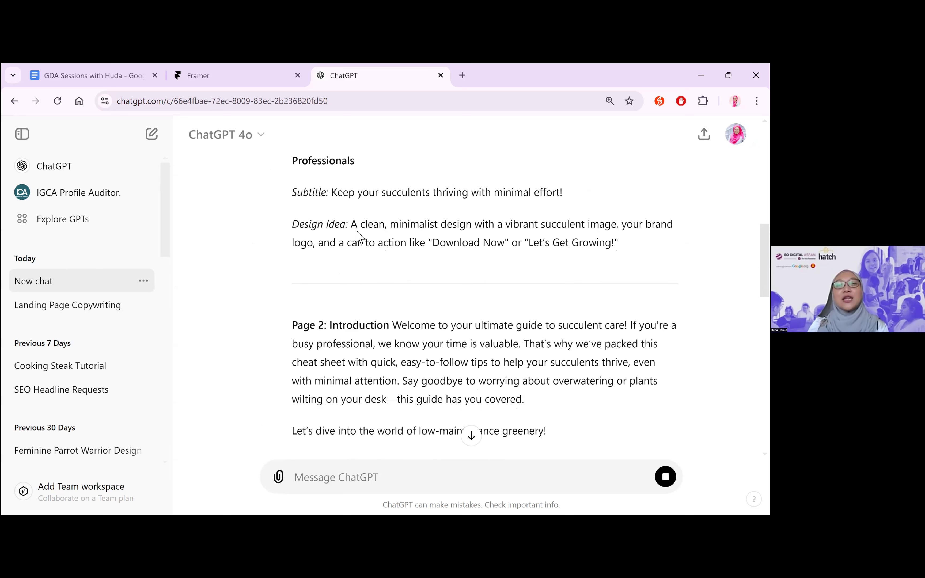
left_click_drag(351, 225, 619, 243)
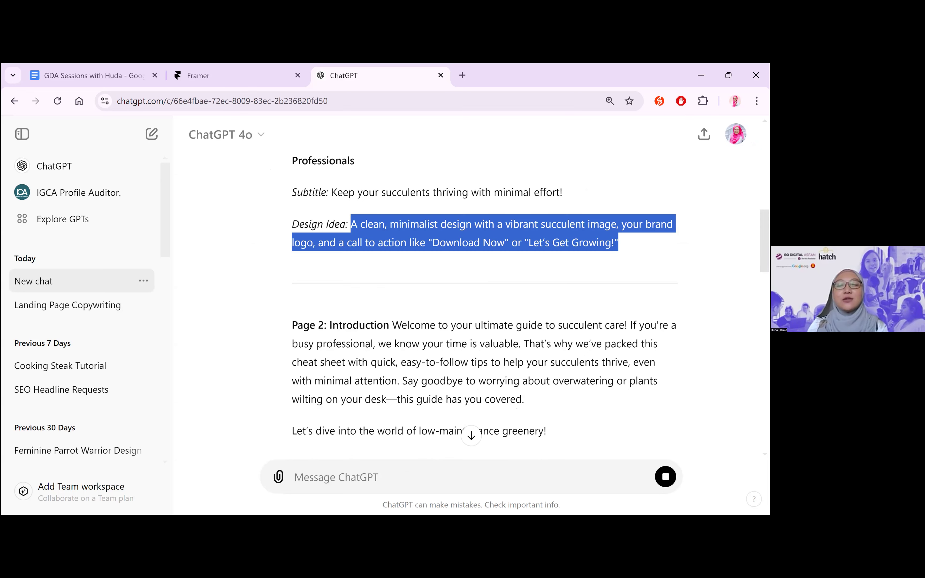
left_click(539, 243)
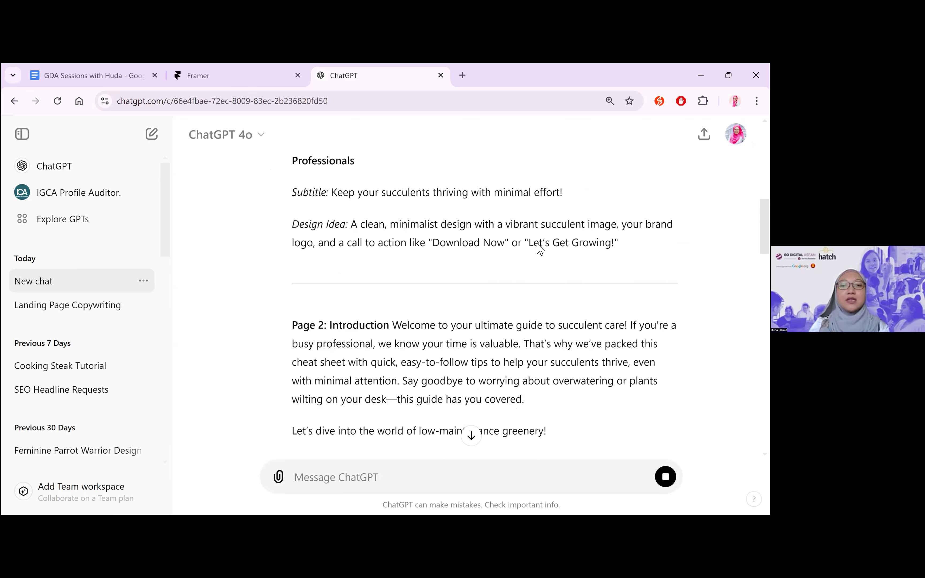
Read the guide copy for Pages 2 to 6, from the introduction through the simple tips for thriving succulents
scroll(539, 244, "down", 2)
scroll(490, 234, "down", 1)
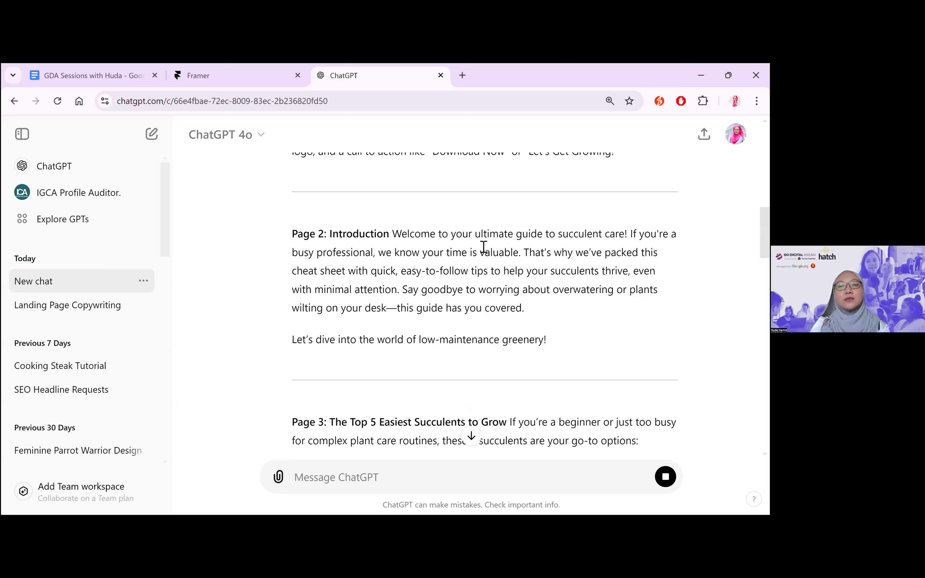
scroll(452, 244, "down", 4)
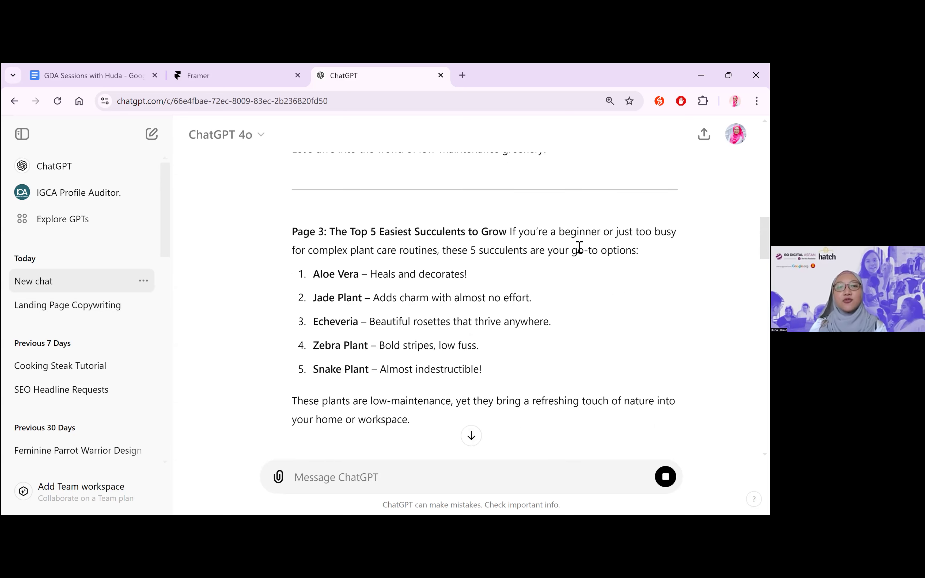
scroll(468, 190, "down", 1)
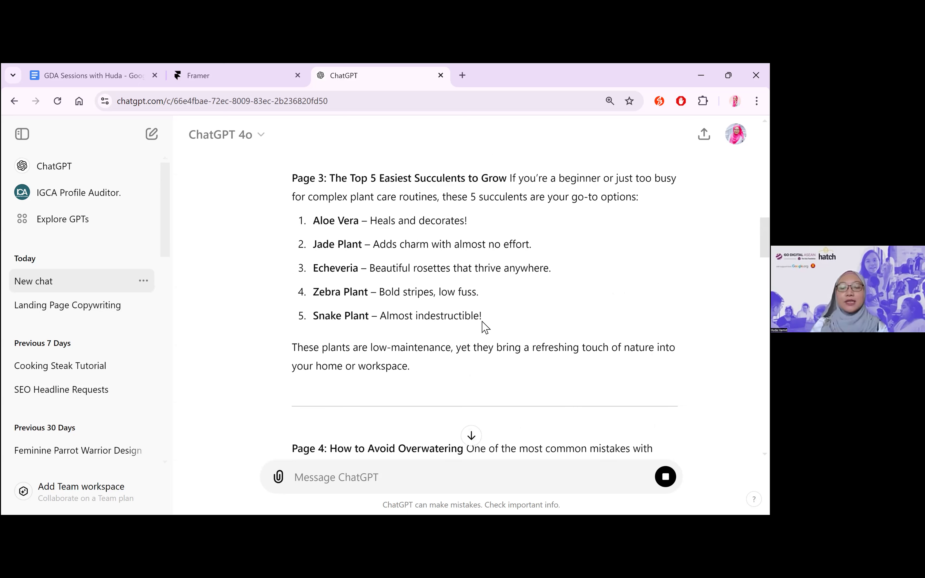
scroll(483, 322, "down", 5)
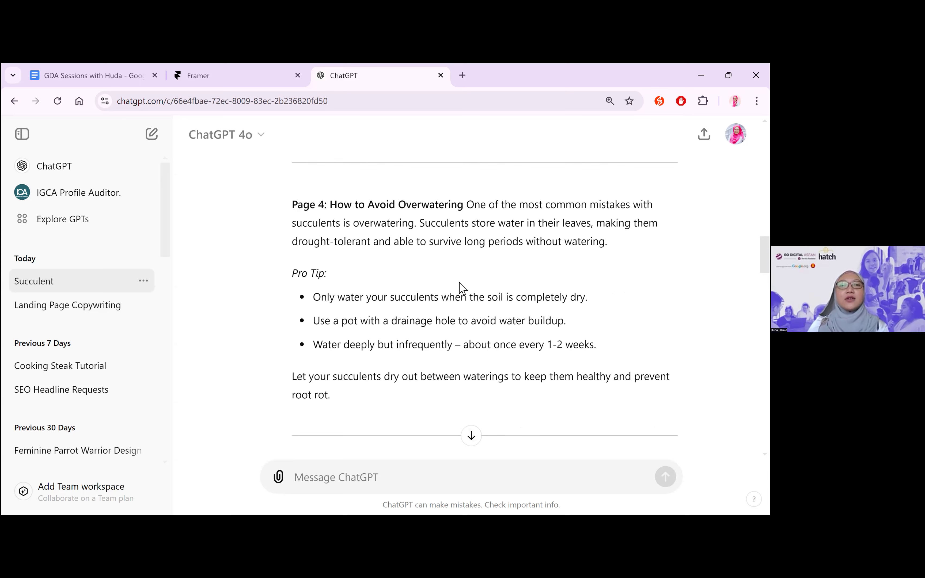
scroll(477, 196, "down", 1)
scroll(477, 196, "up", 1)
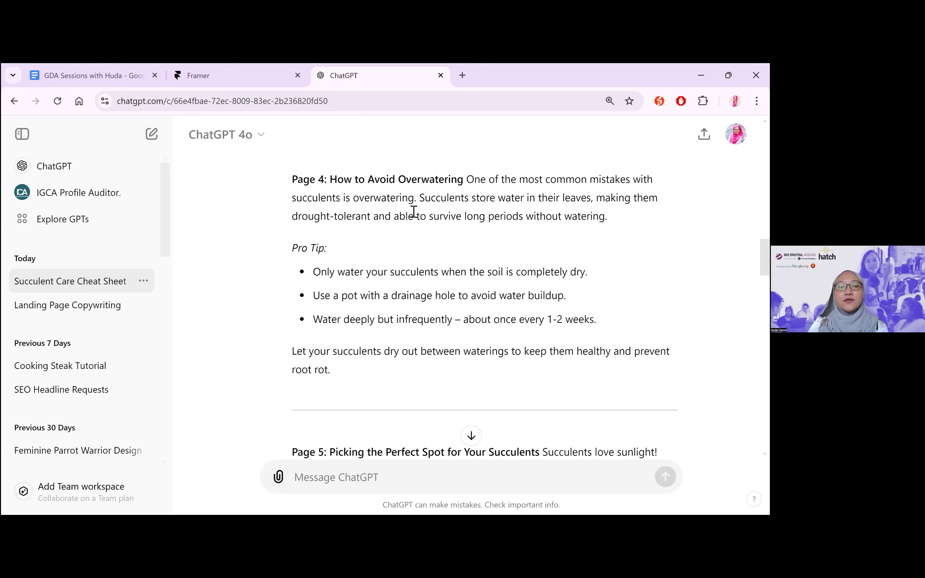
scroll(429, 350, "down", 3)
scroll(557, 286, "down", 1)
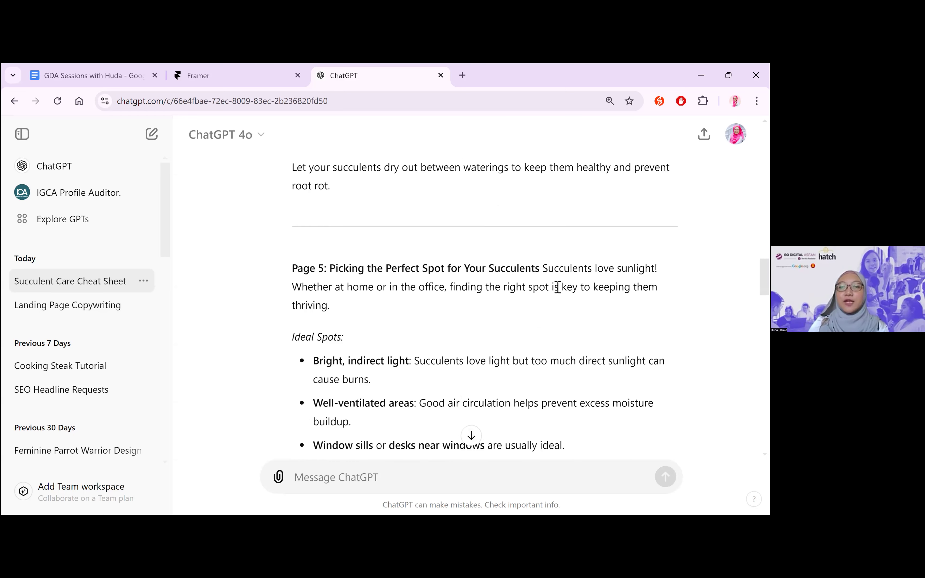
scroll(437, 363, "down", 3)
scroll(439, 371, "down", 1)
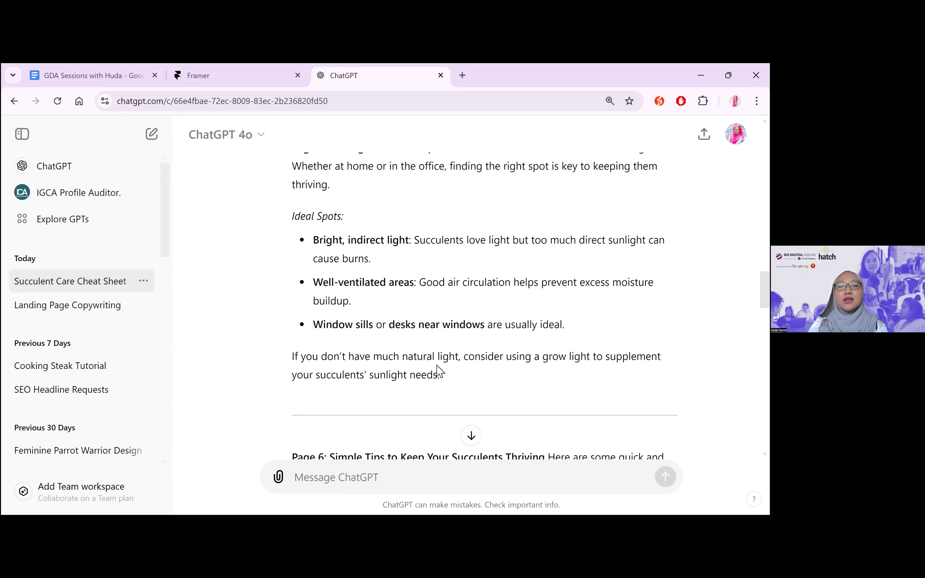
scroll(439, 371, "down", 4)
scroll(440, 371, "down", 1)
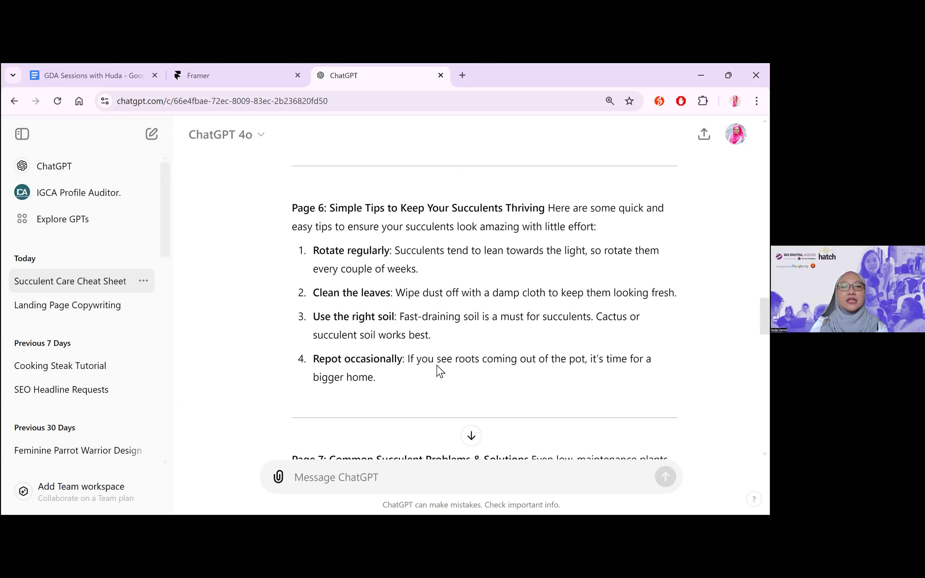
Read the guide copy for Pages 7 to 10, from common problems through the closing call-to-action bullets
scroll(437, 369, "down", 5)
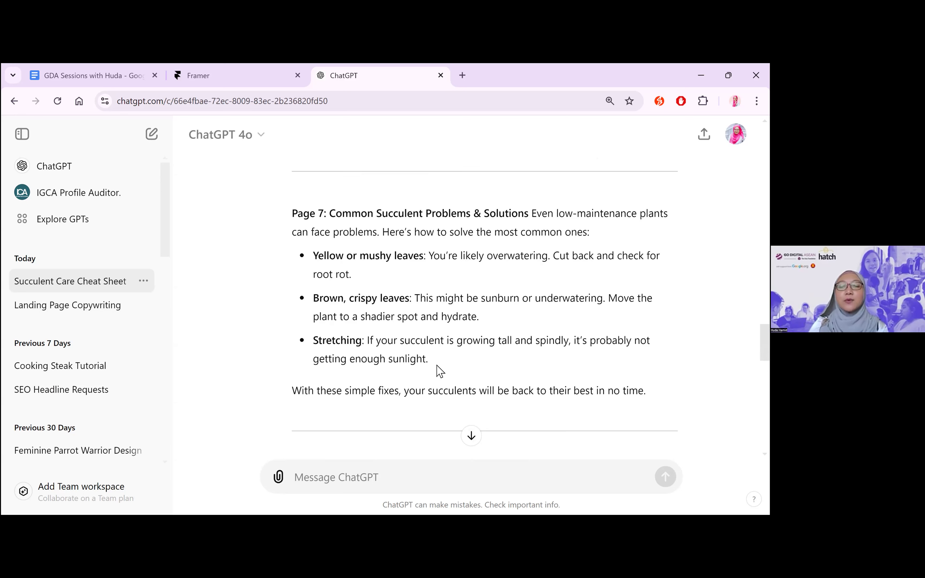
scroll(438, 366, "down", 4)
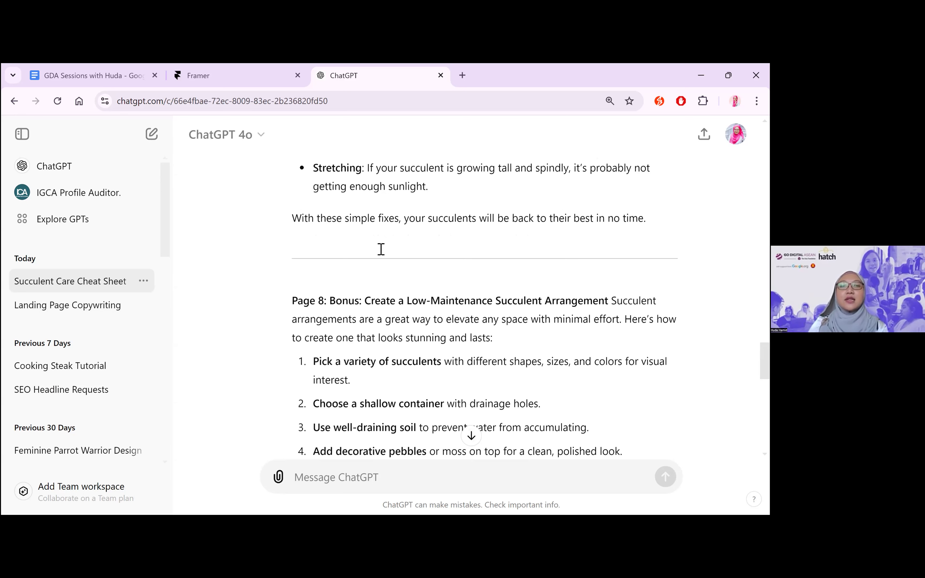
scroll(343, 244, "down", 1)
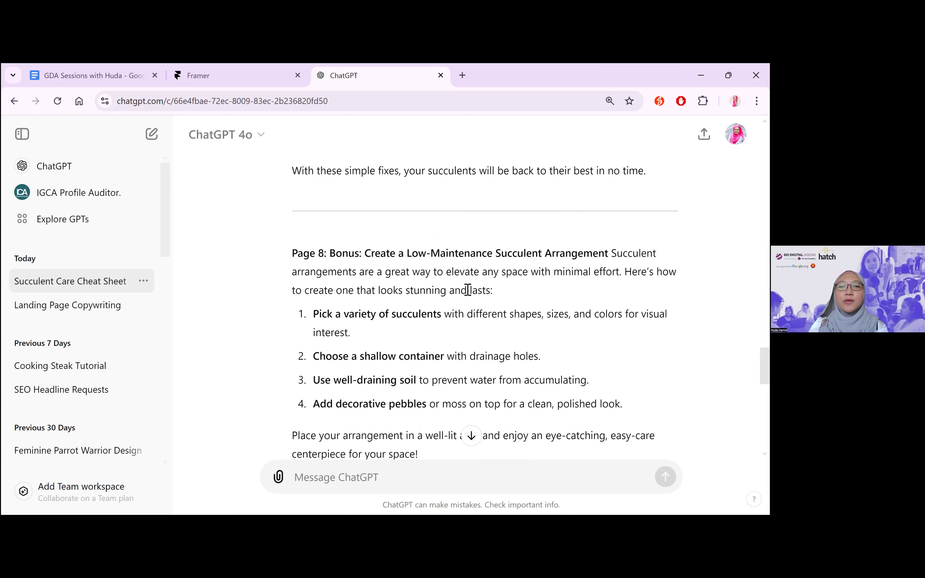
scroll(466, 293, "down", 1)
scroll(462, 268, "down", 4)
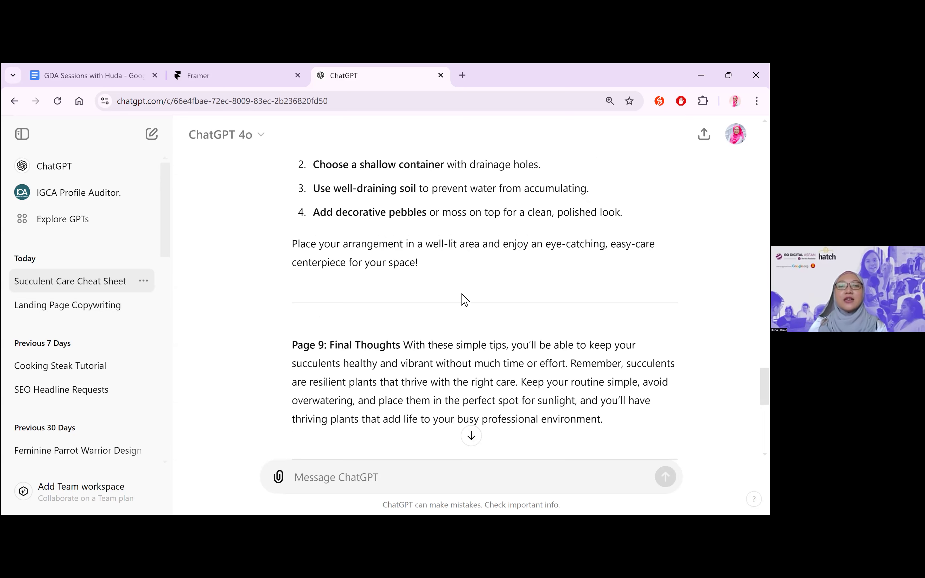
scroll(403, 268, "down", 2)
scroll(402, 269, "down", 2)
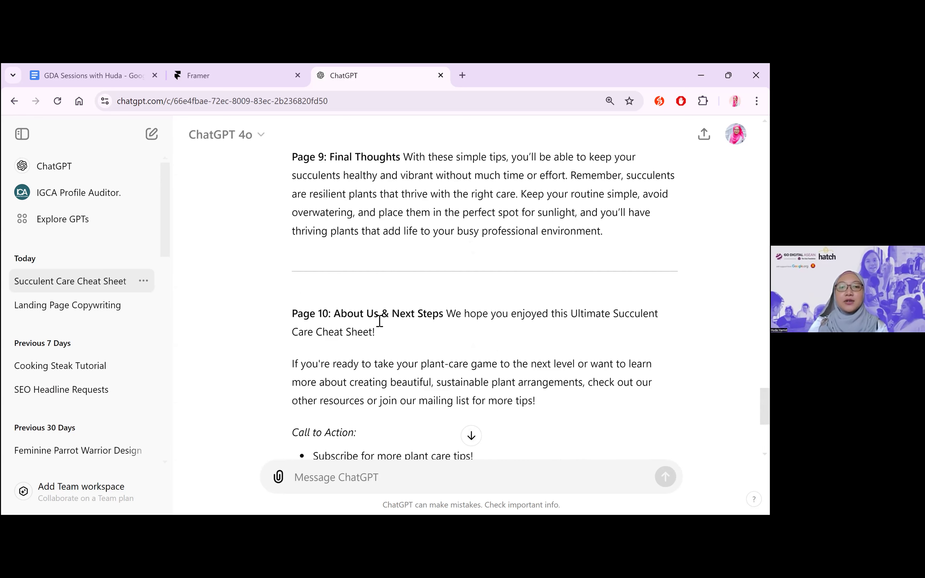
scroll(450, 376, "down", 3)
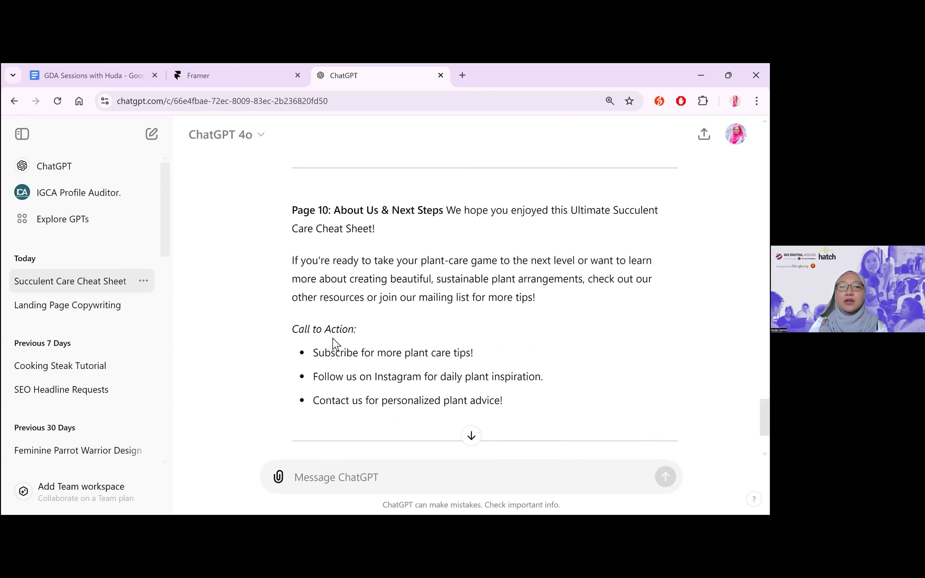
left_click_drag(523, 415, 317, 351)
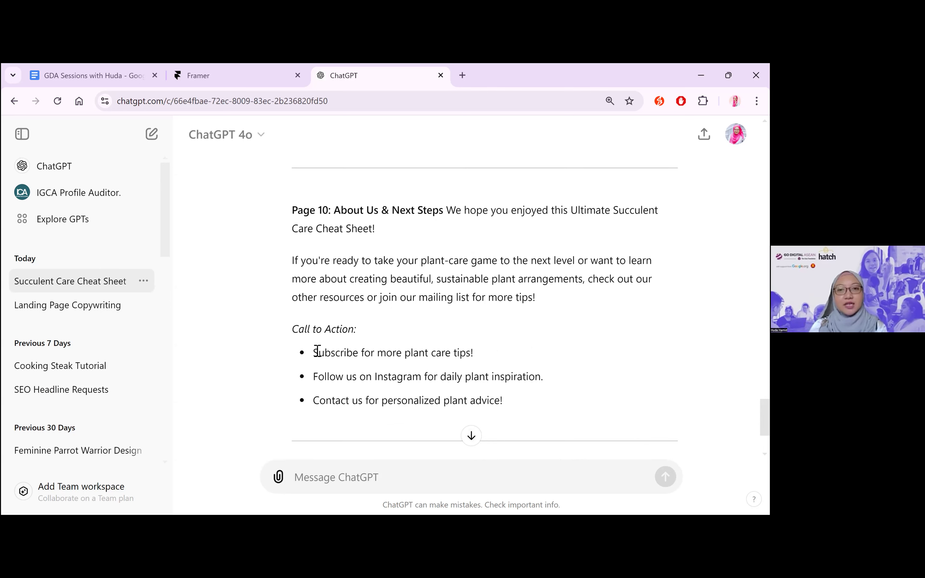
left_click(413, 377)
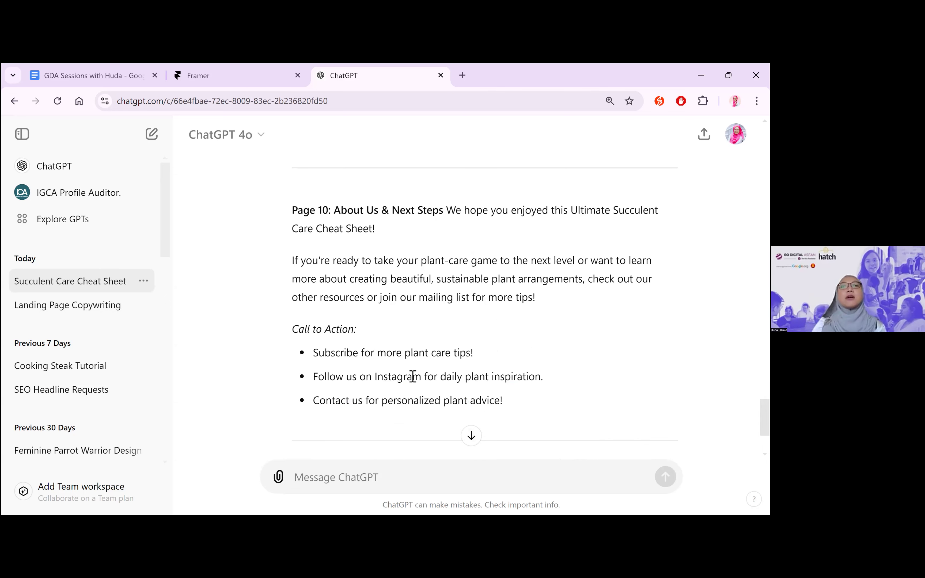
scroll(414, 379, "down", 4)
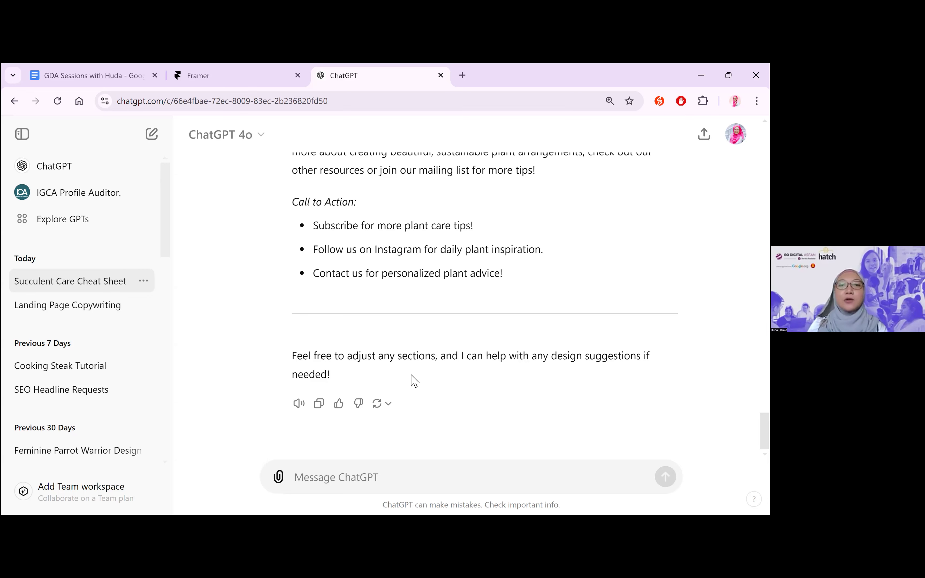
Review the generated guide copy again, going back from Page 10 to the Page 1 cover details
scroll(524, 292, "up", 3)
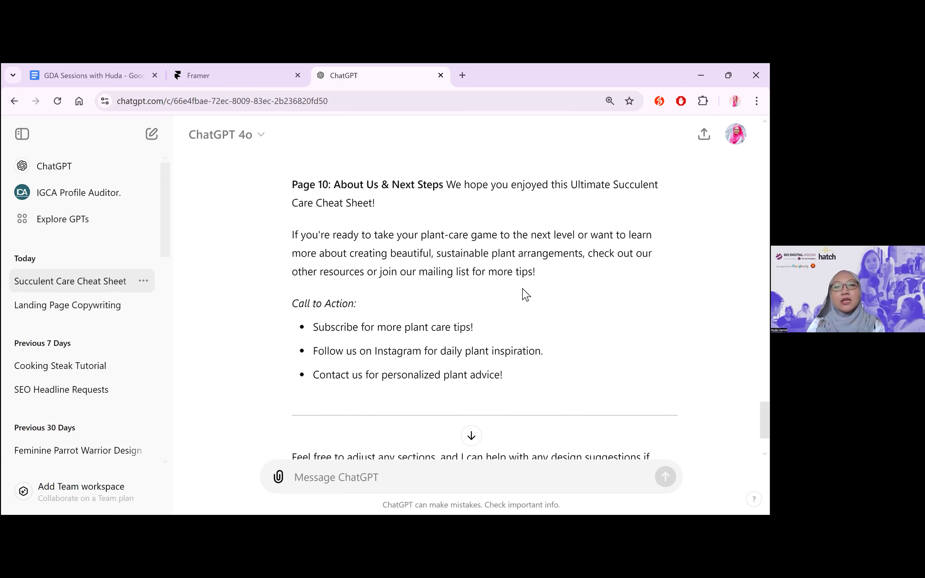
scroll(526, 294, "up", 1)
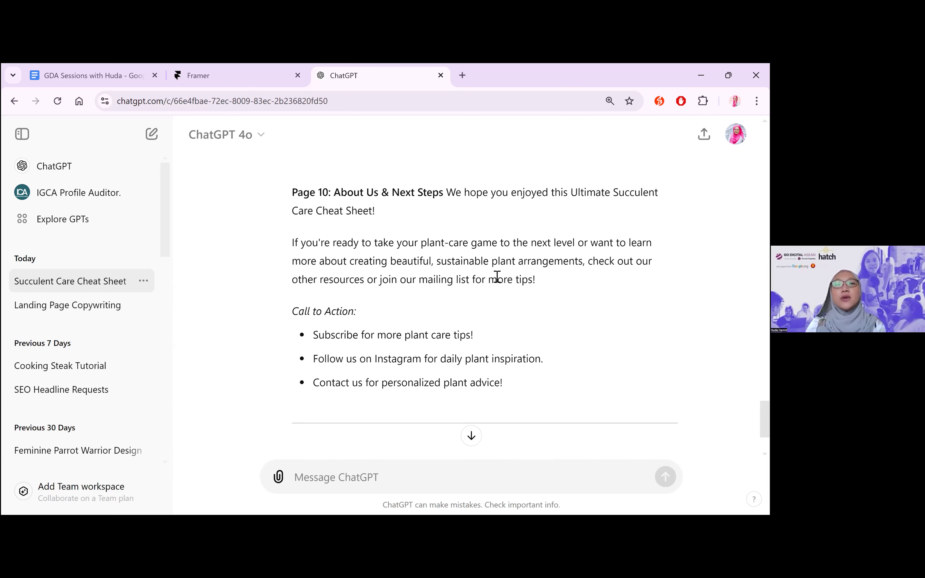
scroll(483, 271, "up", 10)
scroll(482, 274, "up", 3)
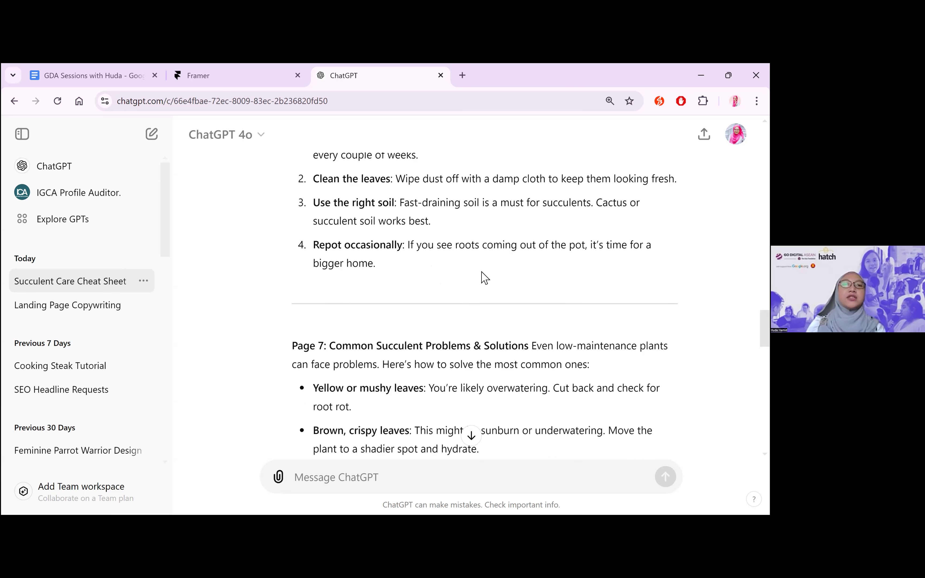
scroll(485, 278, "up", 5)
scroll(485, 277, "up", 5)
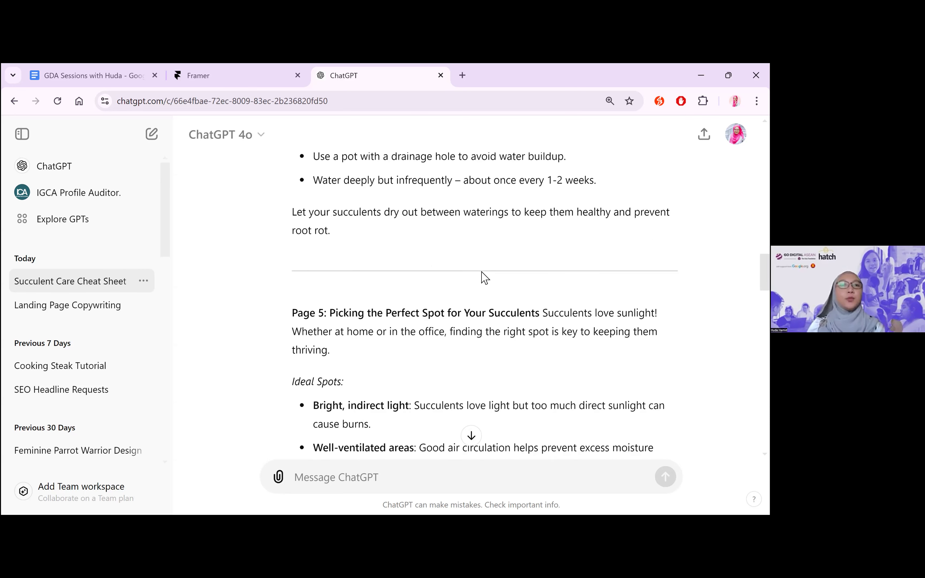
scroll(485, 278, "up", 4)
scroll(484, 277, "up", 3)
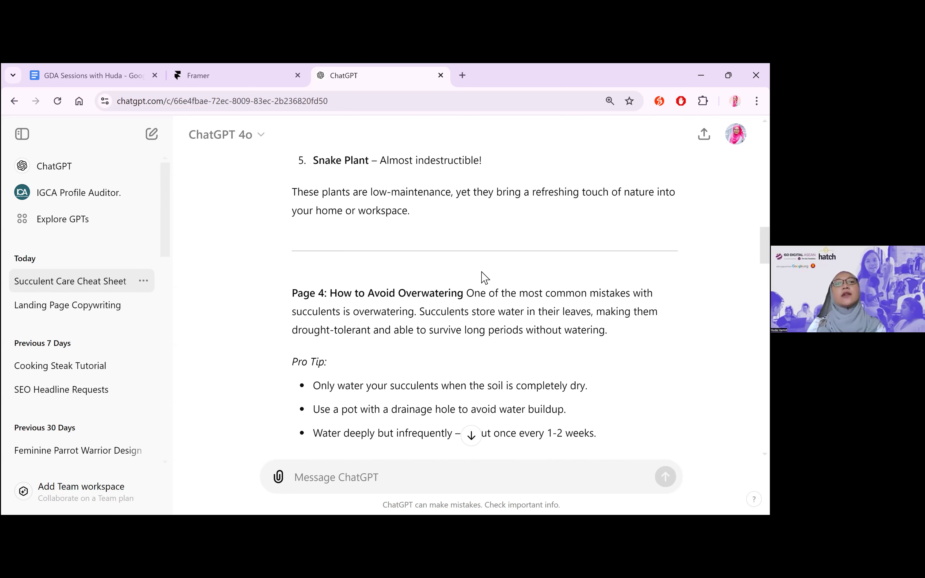
scroll(484, 277, "up", 2)
scroll(483, 275, "up", 4)
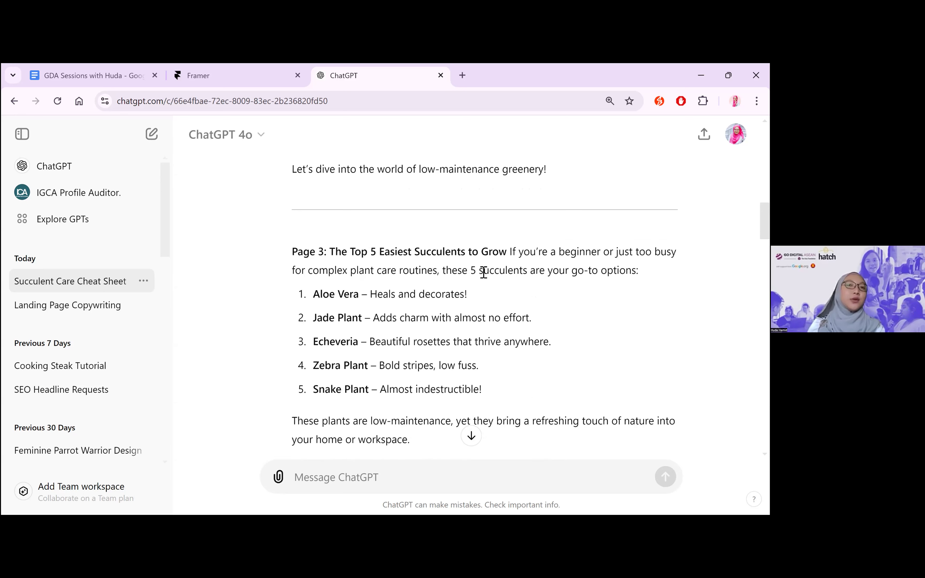
scroll(484, 273, "up", 4)
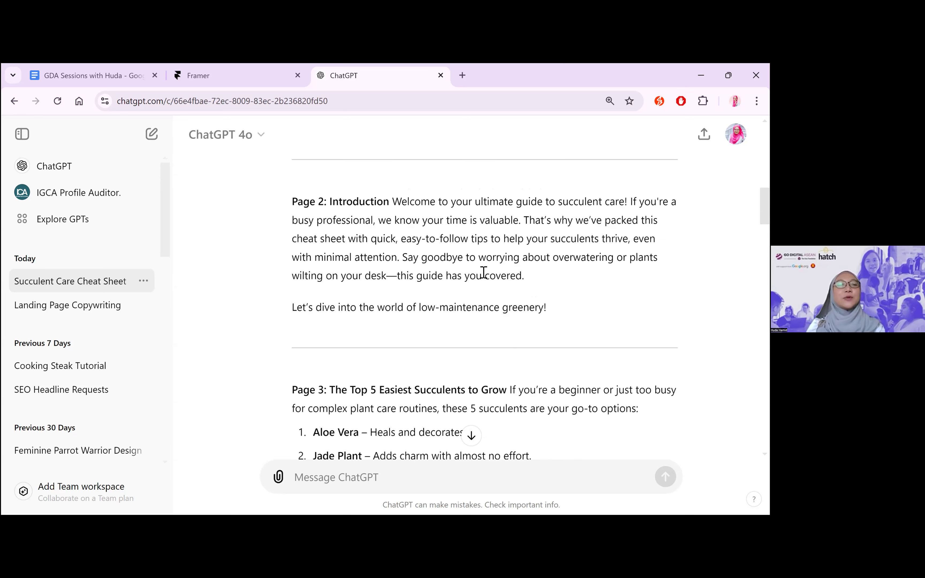
scroll(482, 275, "up", 3)
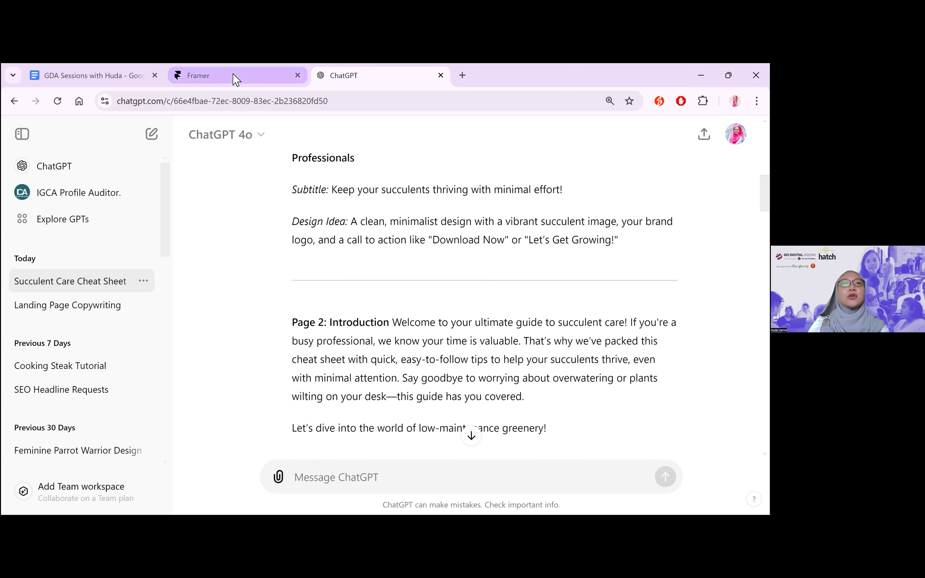
Search the web for "landing page tools" in a new browser tab
left_click(468, 73)
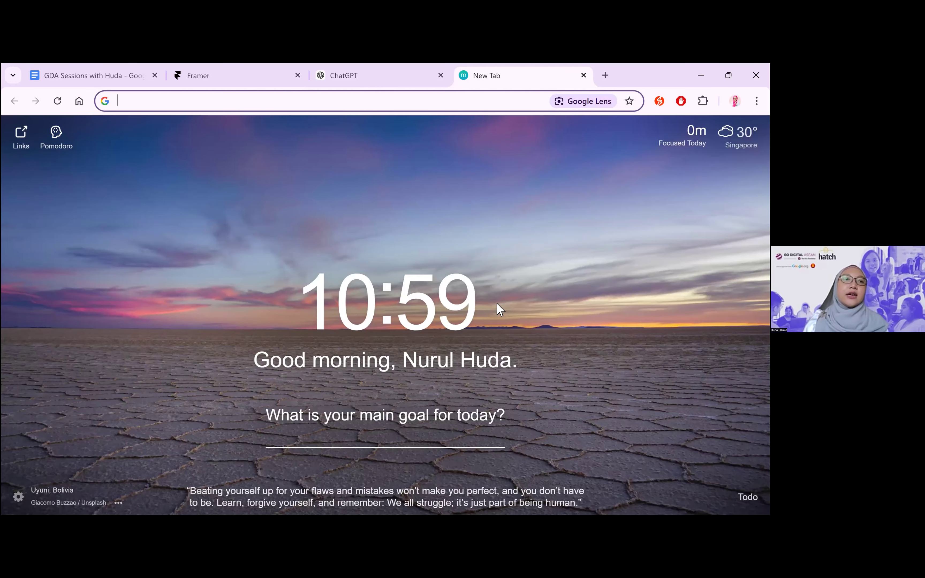
type("landina")
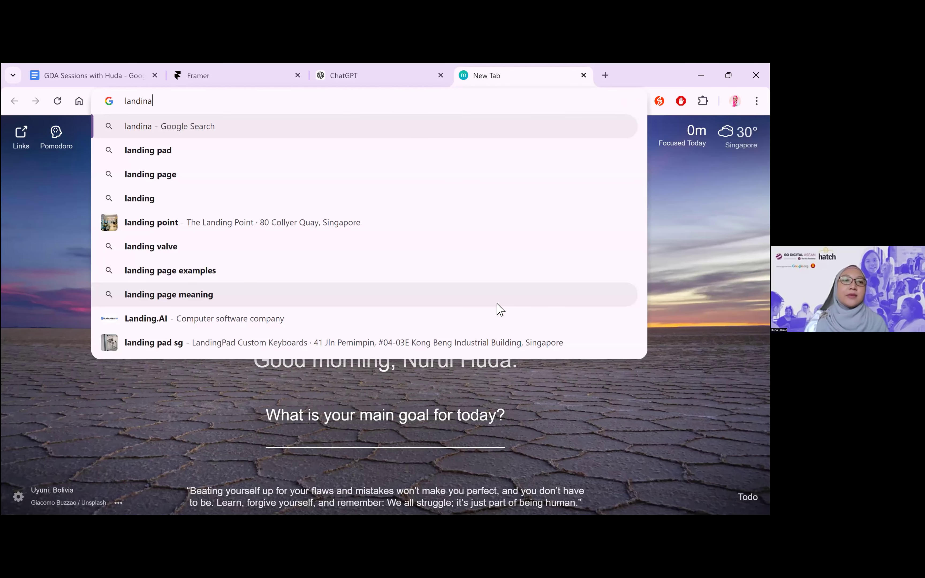
key("BackSpace")
type("g page")
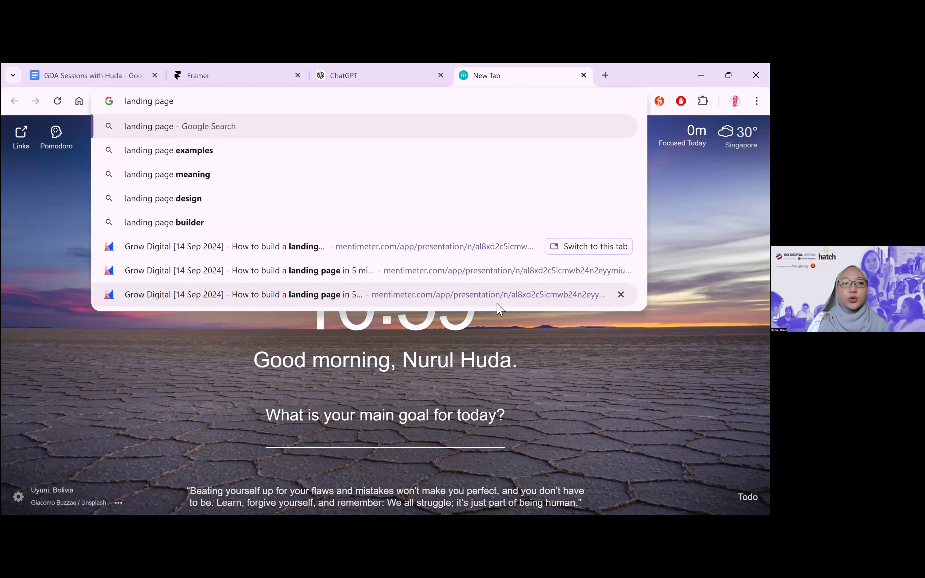
type(" to")
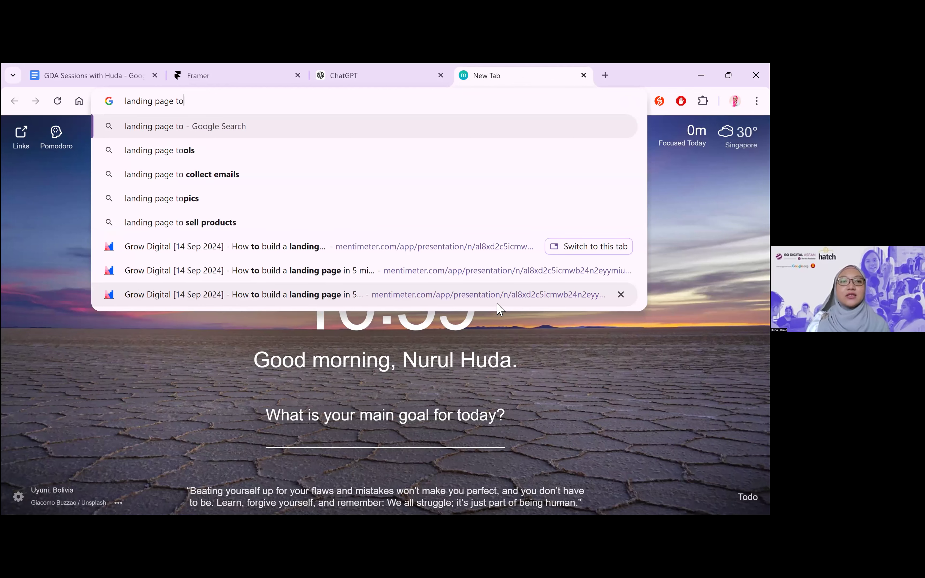
type("ols")
key("Return")
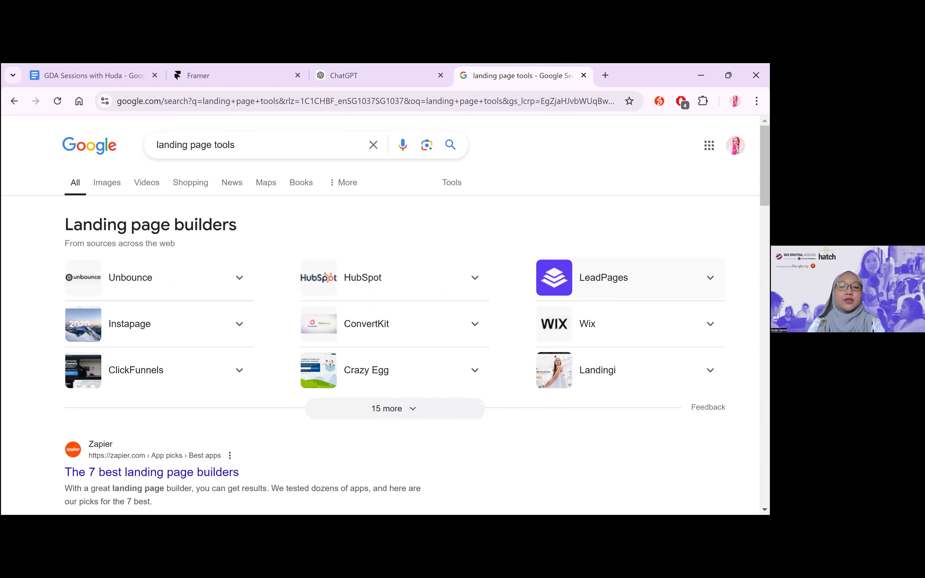
Search for "leadpages" in another new tab and open the official Leadpages website
key("ctrl+t")
type("l")
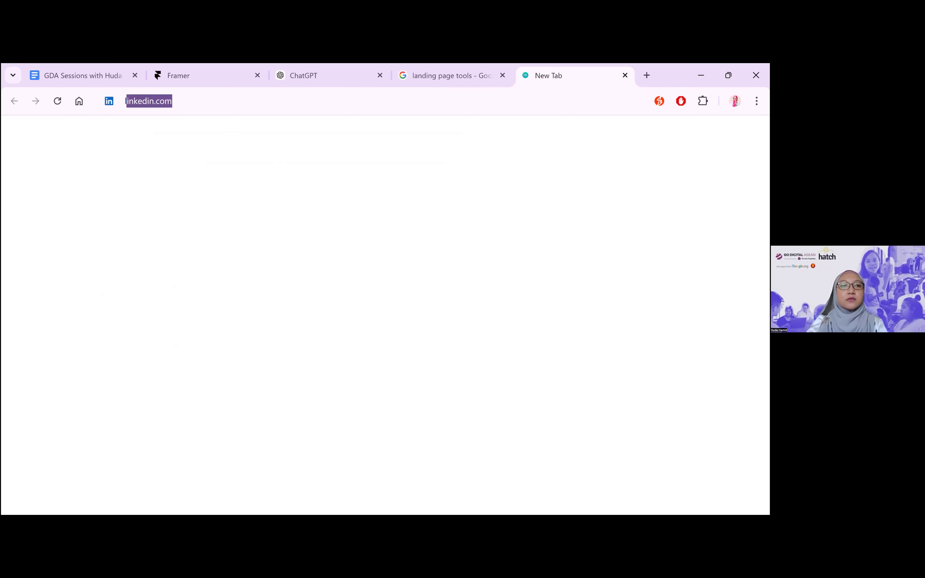
type("eadpagen")
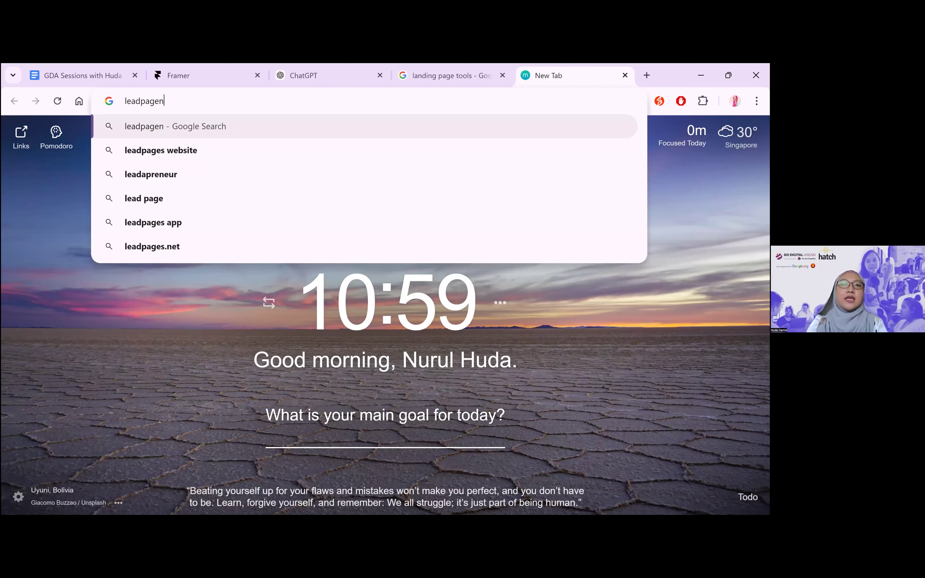
key("BackSpace")
type("s")
key("Return")
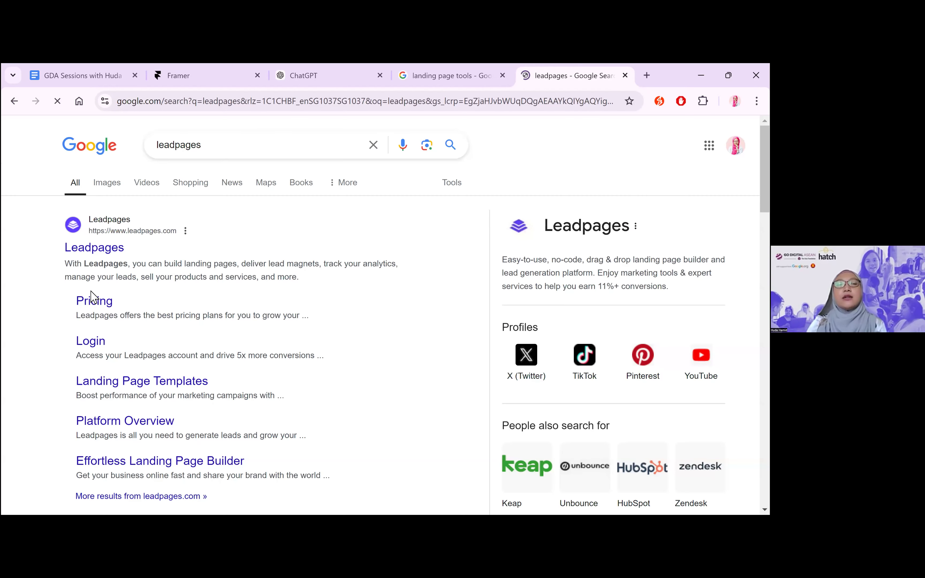
left_click(112, 252)
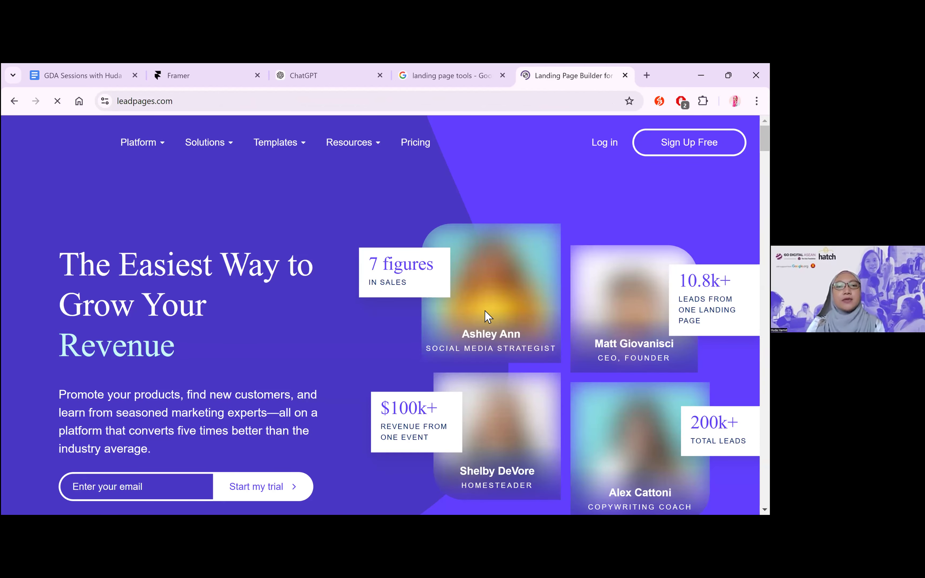
Look through the Leadpages homepage, covering its features, expert-designed templates, support section and testimonials
scroll(487, 312, "down", 10)
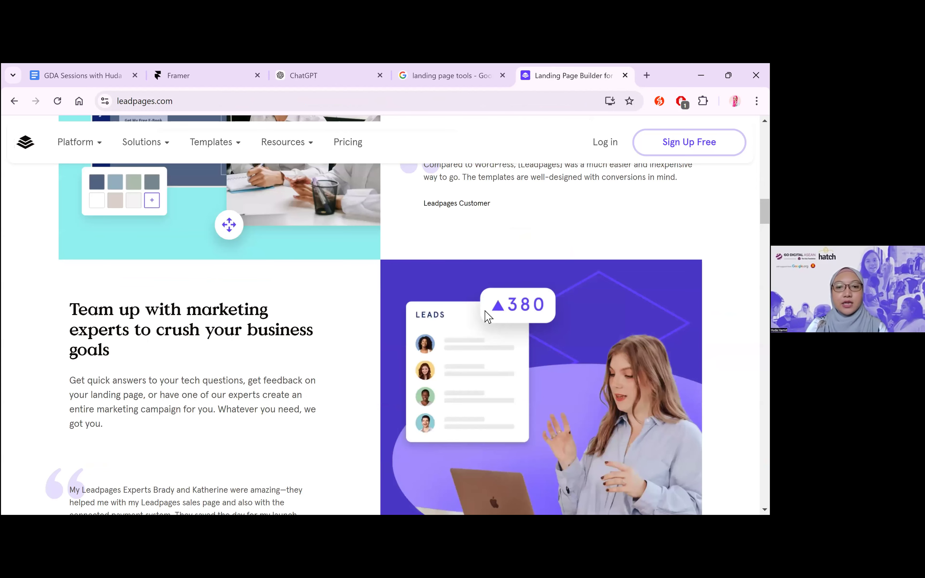
scroll(488, 317, "down", 8)
scroll(488, 317, "down", 8)
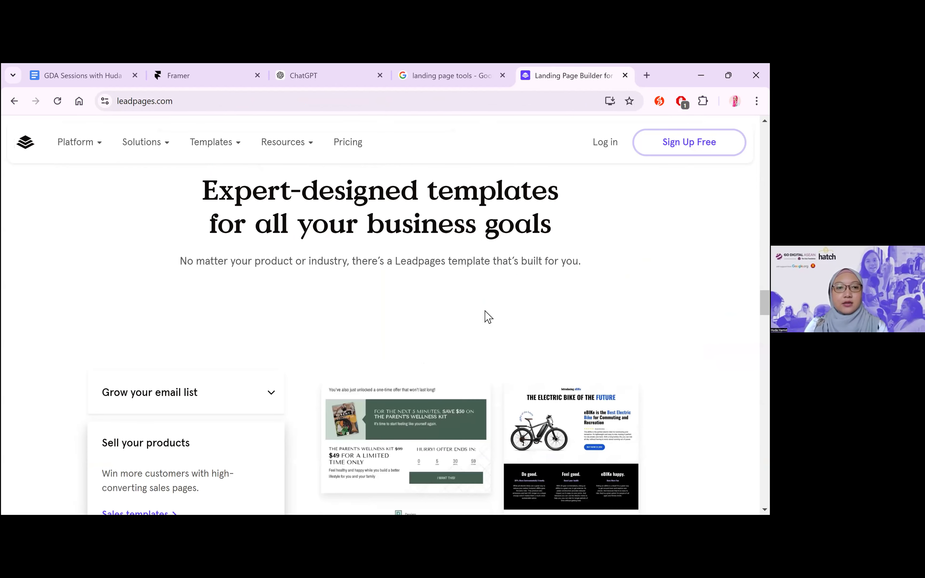
scroll(488, 317, "down", 3)
scroll(486, 314, "down", 5)
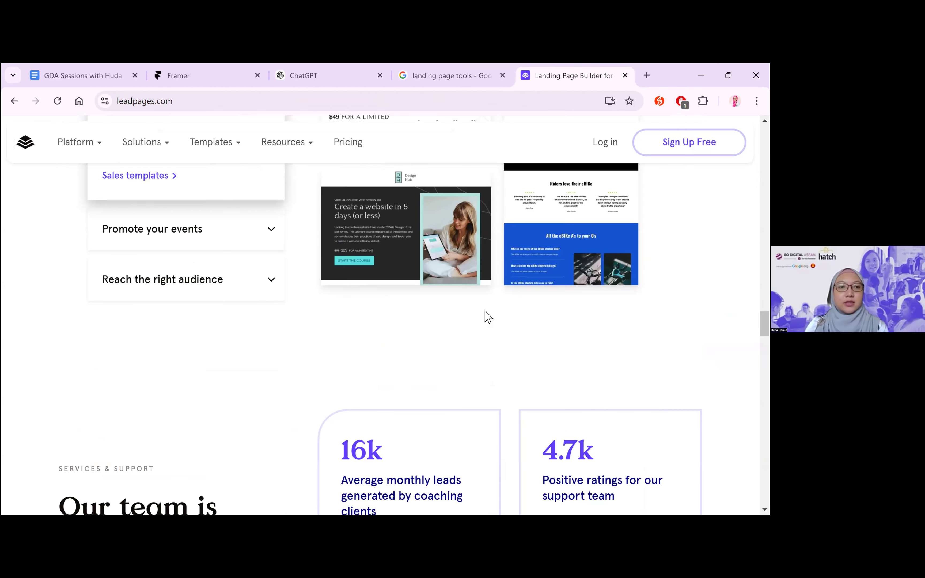
scroll(131, 151, "down", 20)
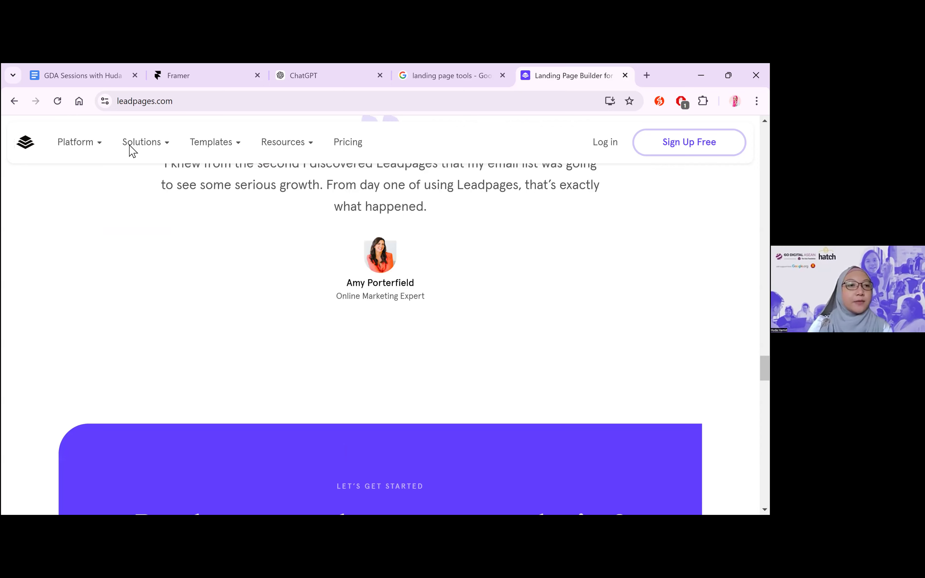
Open Leadpages' landing page builder page from its platform offerings and view the three-stage page-building overview
left_click(88, 153)
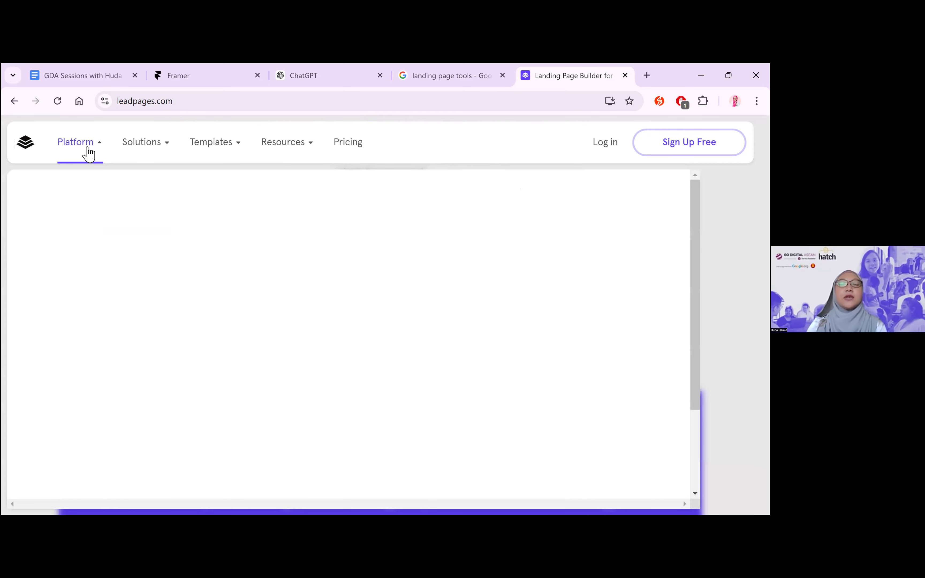
left_click(518, 326)
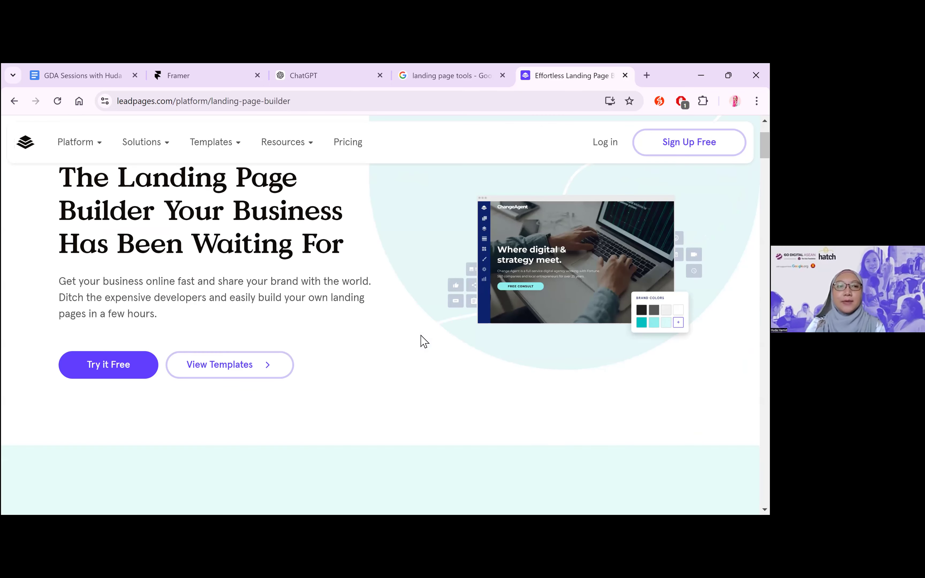
scroll(423, 342, "down", 5)
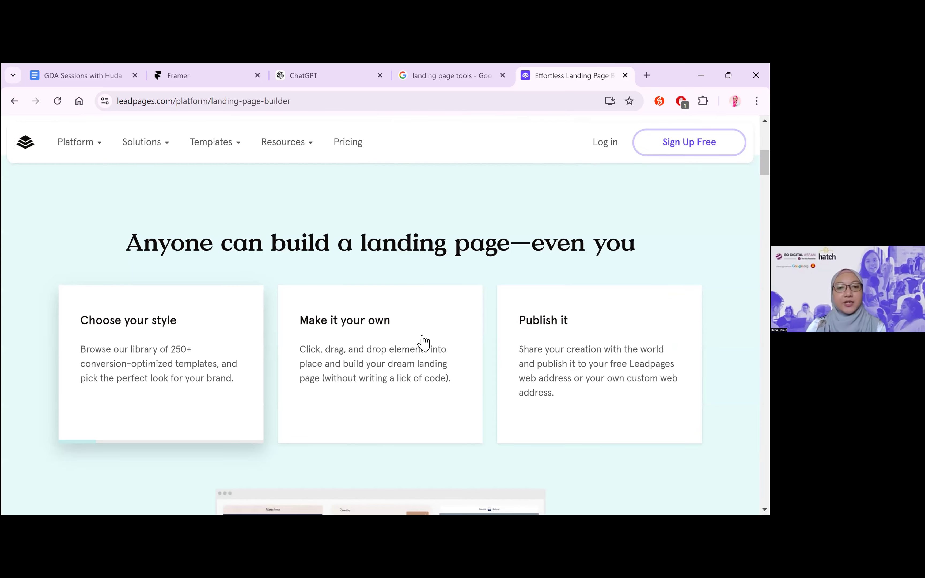
scroll(421, 339, "down", 6)
Bring up the Landing Page Copywriting chat in ChatGPT, and examine the rest of the Leadpages builder page down to its use cases
left_click(314, 70)
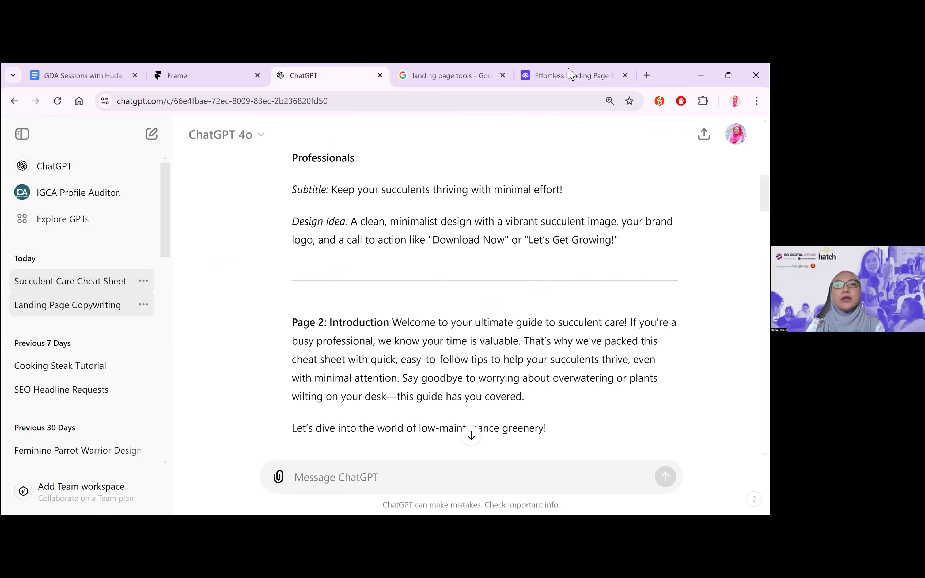
left_click(569, 74)
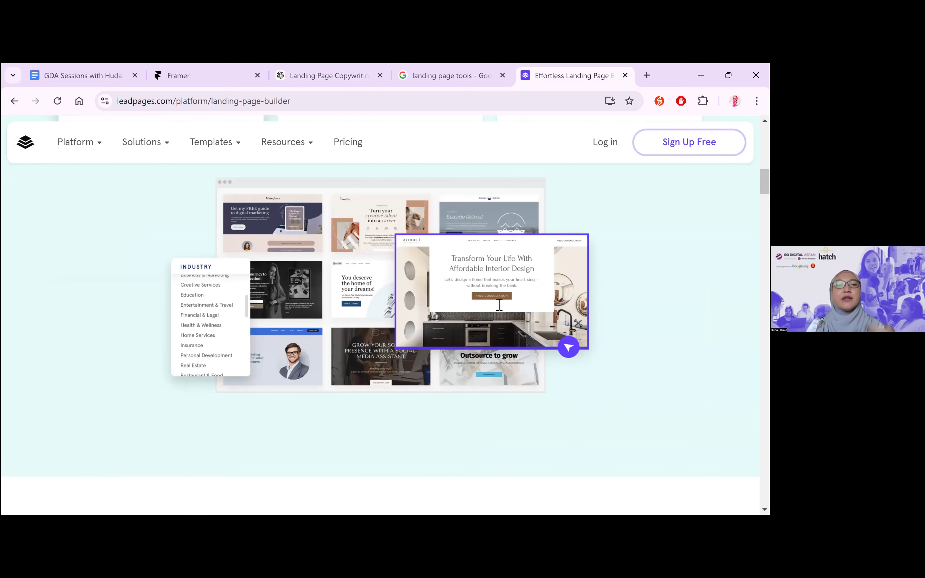
scroll(499, 309, "down", 5)
scroll(499, 308, "down", 5)
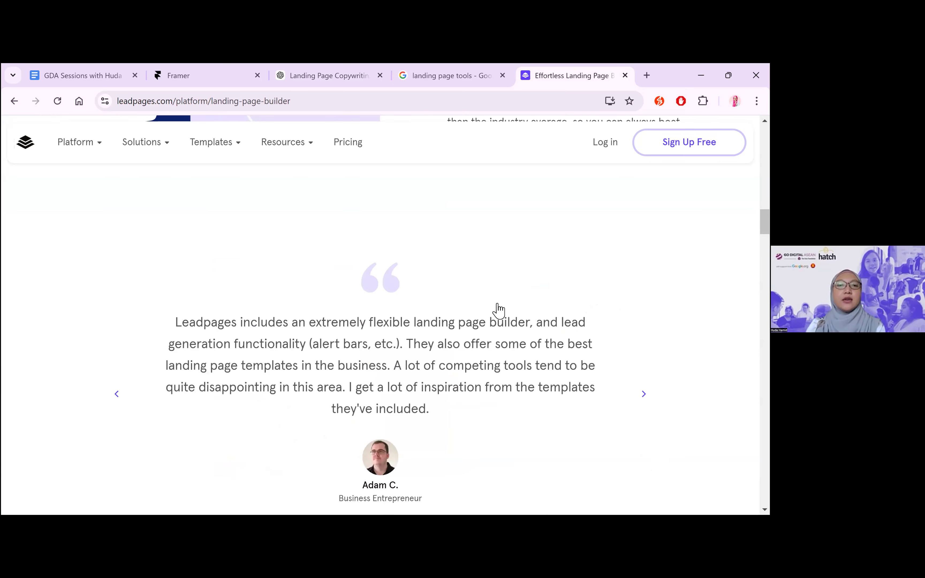
scroll(498, 309, "down", 5)
scroll(522, 372, "down", 5)
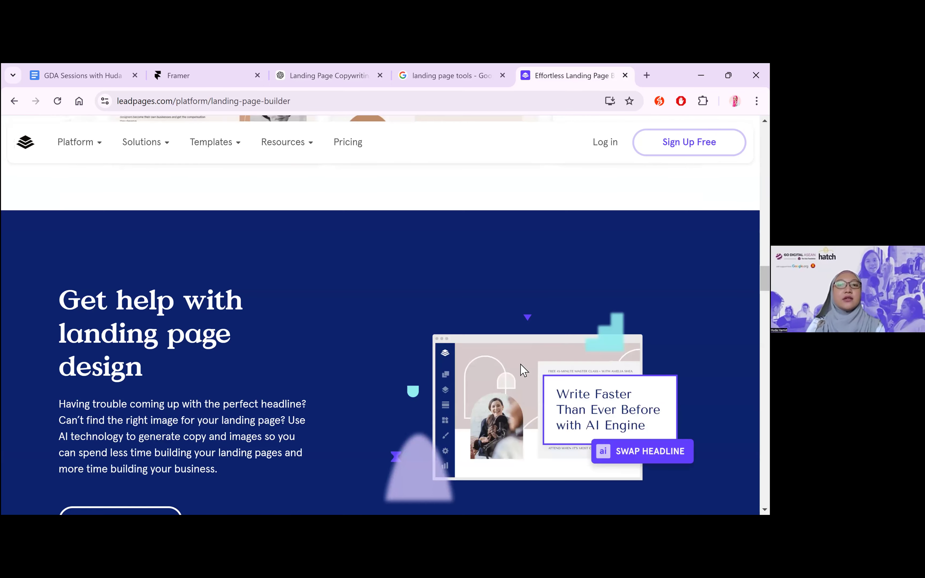
scroll(521, 365, "down", 5)
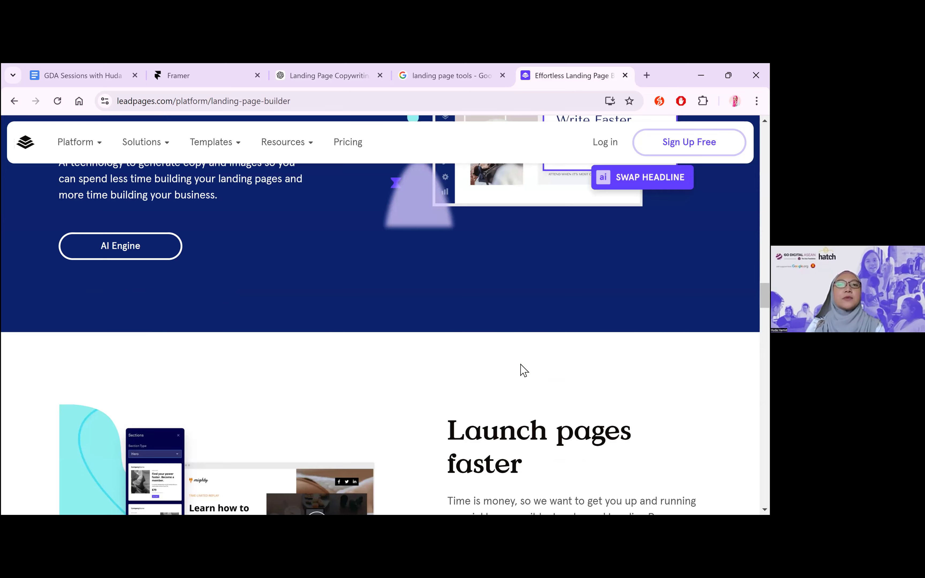
scroll(522, 371, "down", 5)
scroll(522, 367, "up", 1)
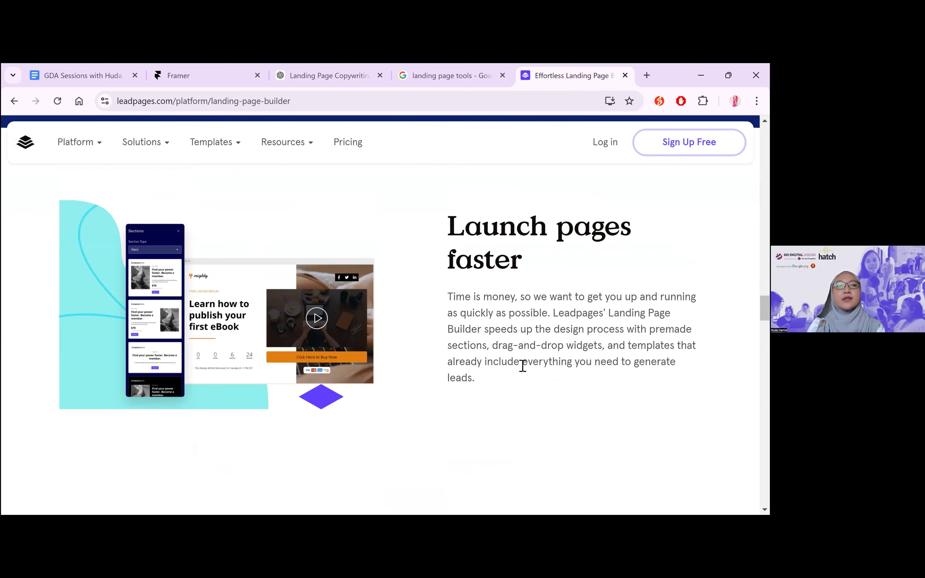
scroll(522, 366, "down", 3)
scroll(521, 369, "down", 15)
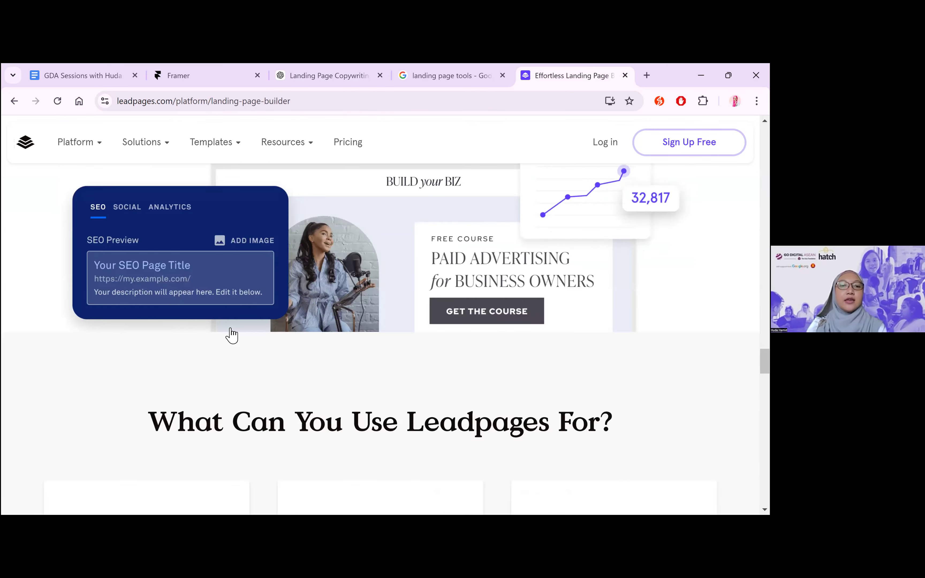
Return to the landing page tools search tab and load wix.com in it
key("ctrl+shift+Tab")
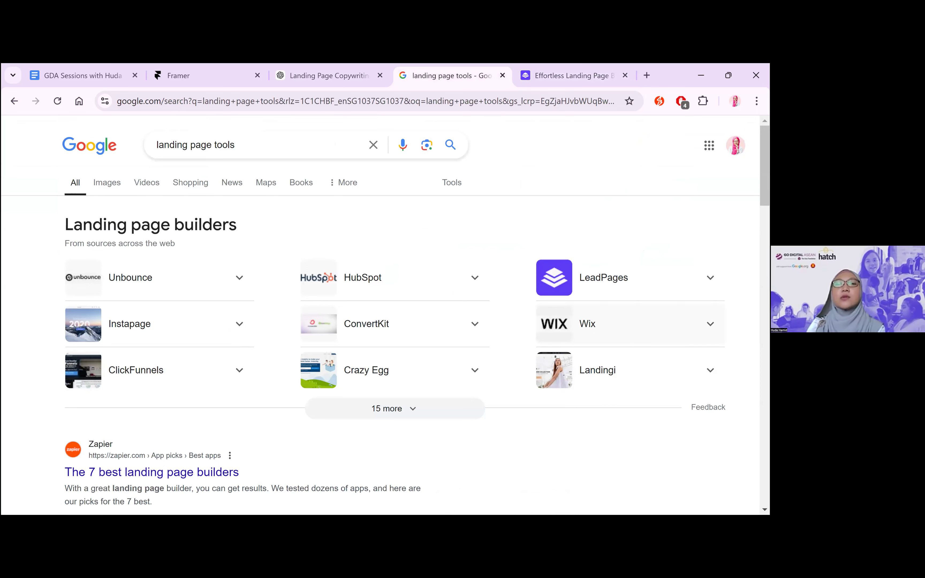
left_click(436, 108)
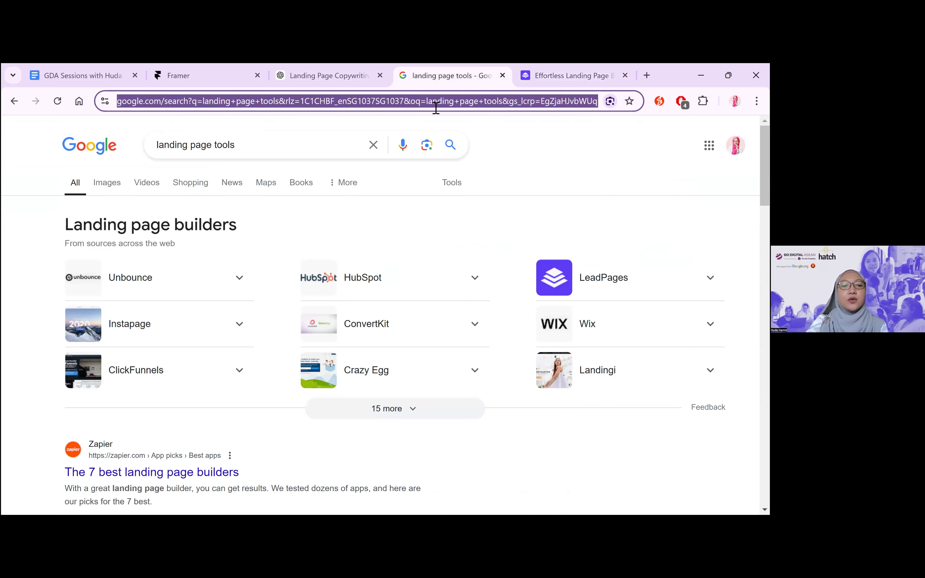
type("wix.c")
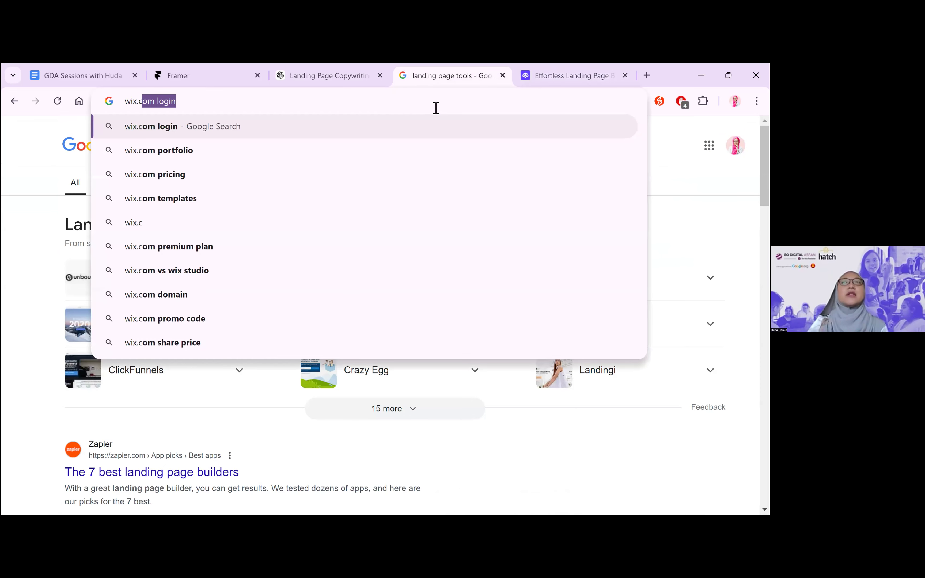
type("om")
key("Return")
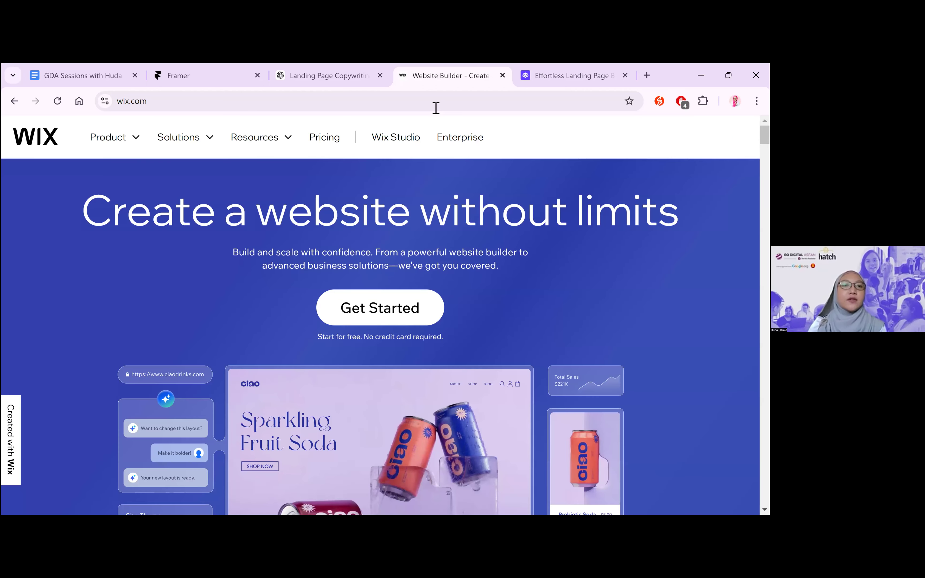
Look over the opening section of the Wix homepage and its list of product offerings
scroll(221, 291, "down", 1)
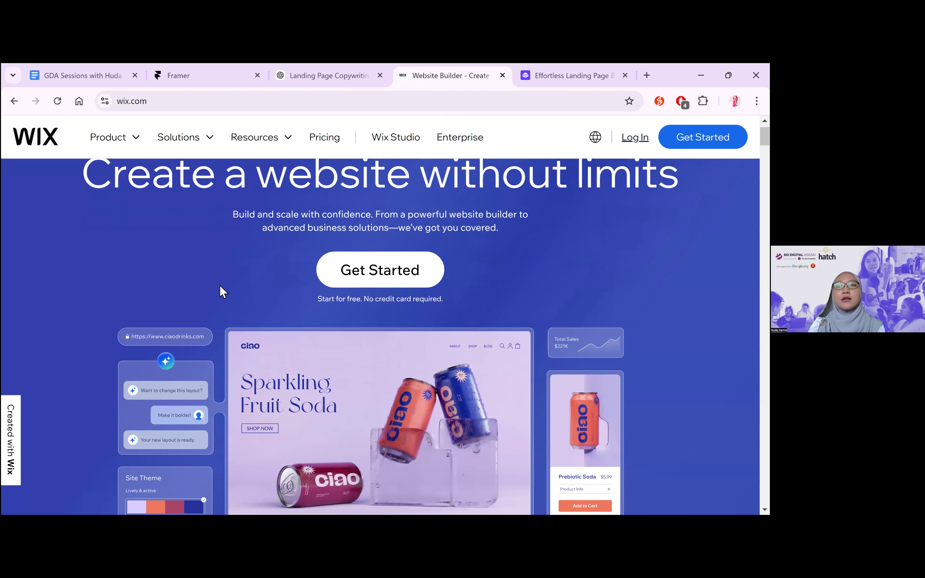
scroll(221, 292, "down", 1)
left_click(153, 185)
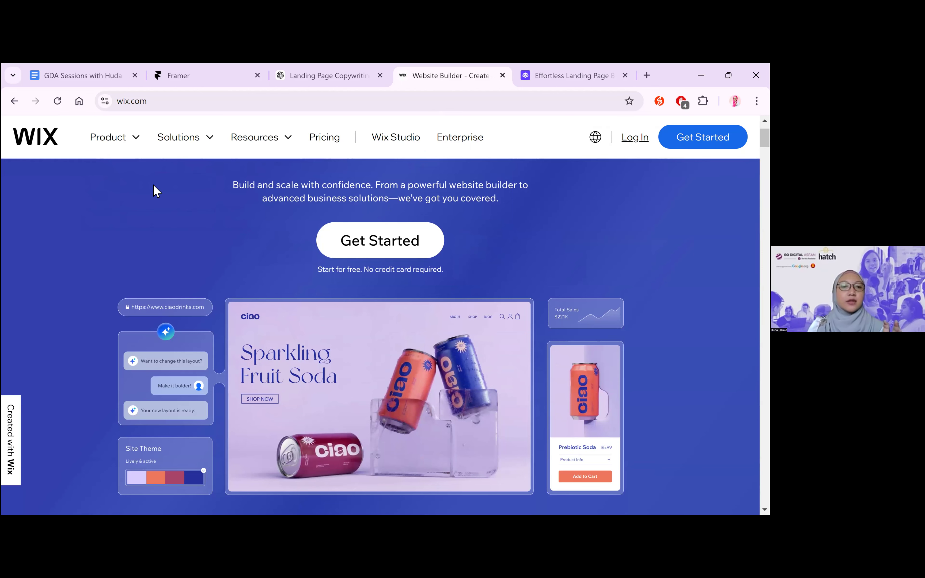
scroll(154, 190, "down", 2)
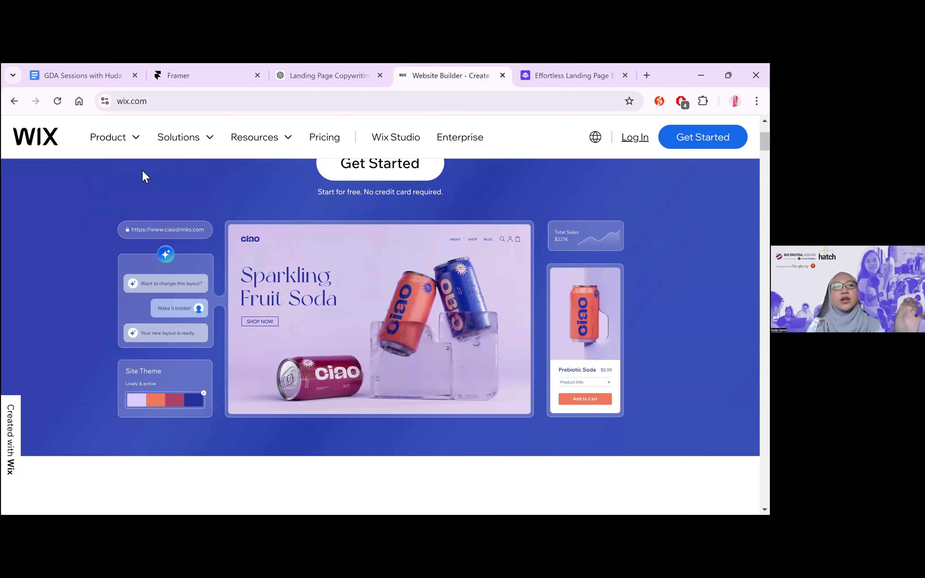
left_click(136, 150)
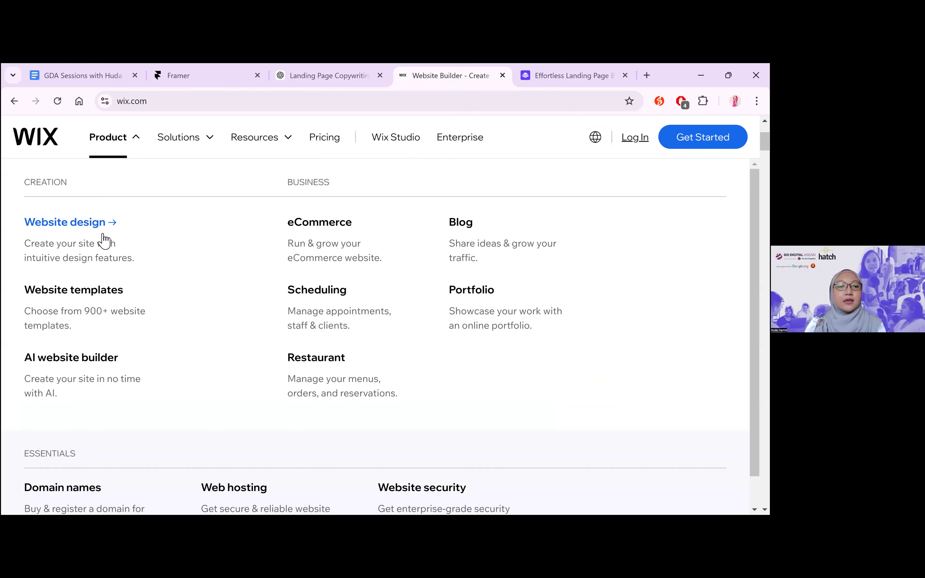
key("Escape")
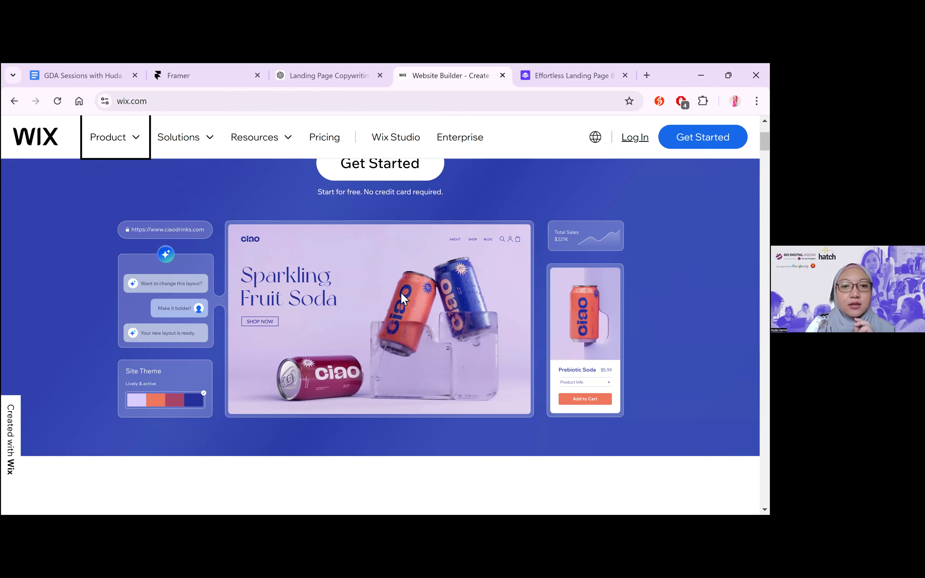
Examine the Wix homepage sections on building a website, website templates and building more than a website
scroll(402, 295, "down", 5)
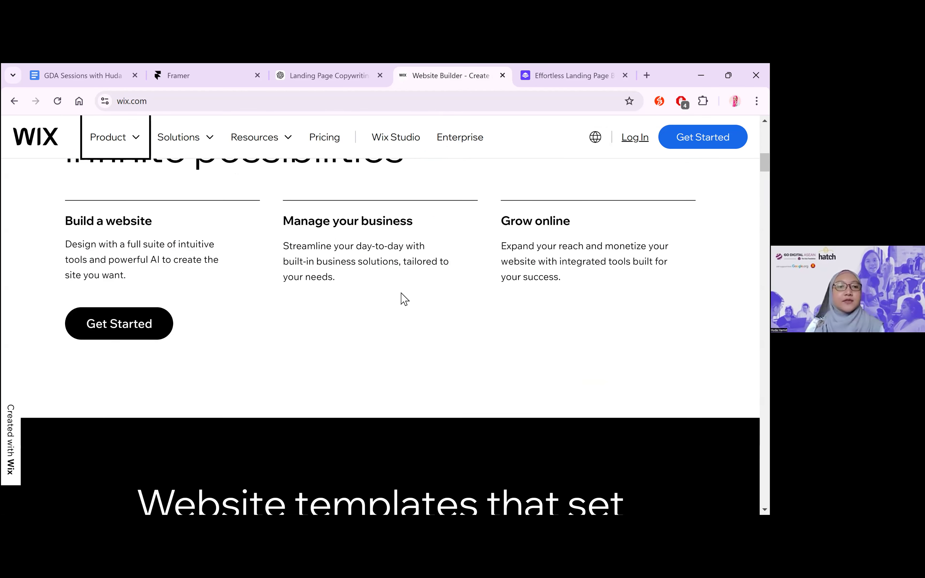
scroll(401, 299, "down", 5)
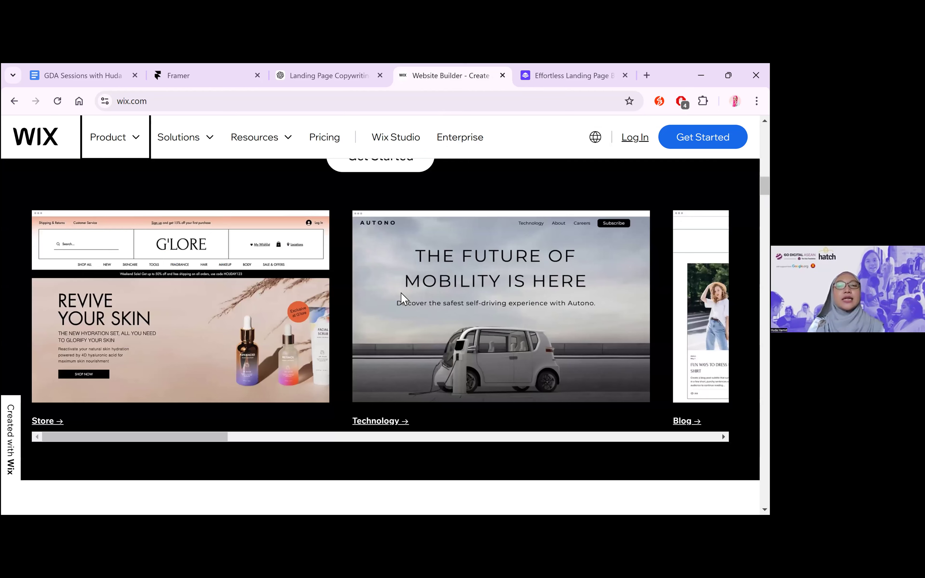
scroll(401, 299, "down", 5)
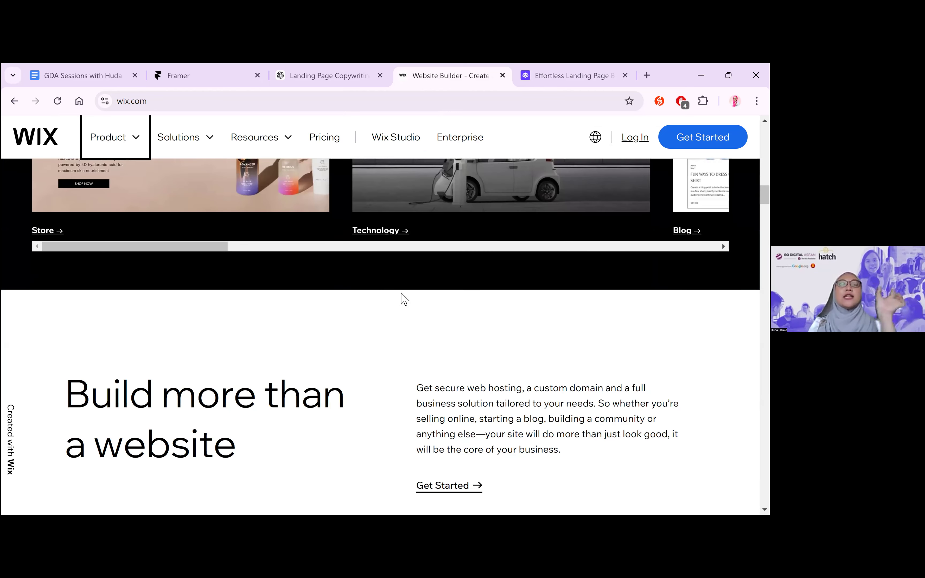
Load etsy.com in place of the Wix homepage and search it for "wix landing page template"
left_click(479, 102)
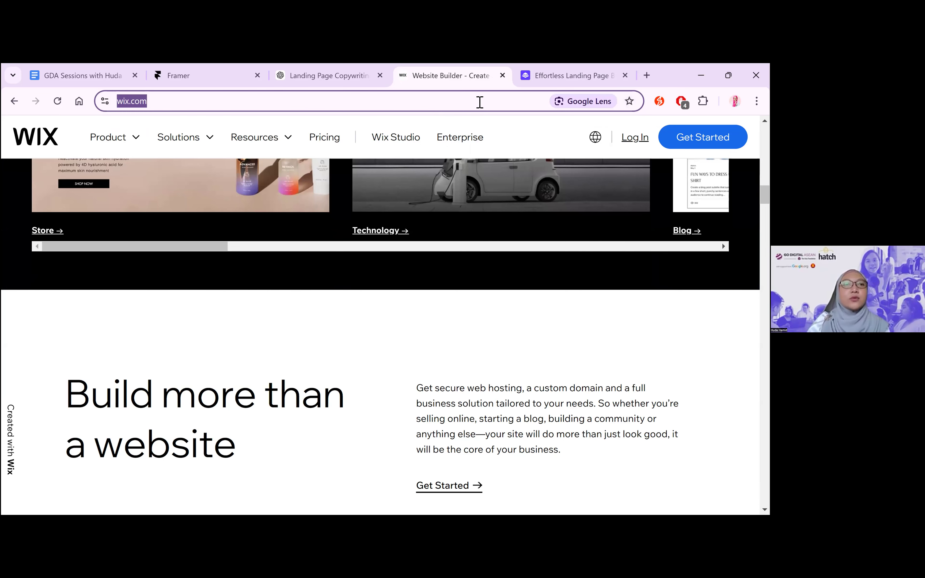
type("etsy.com")
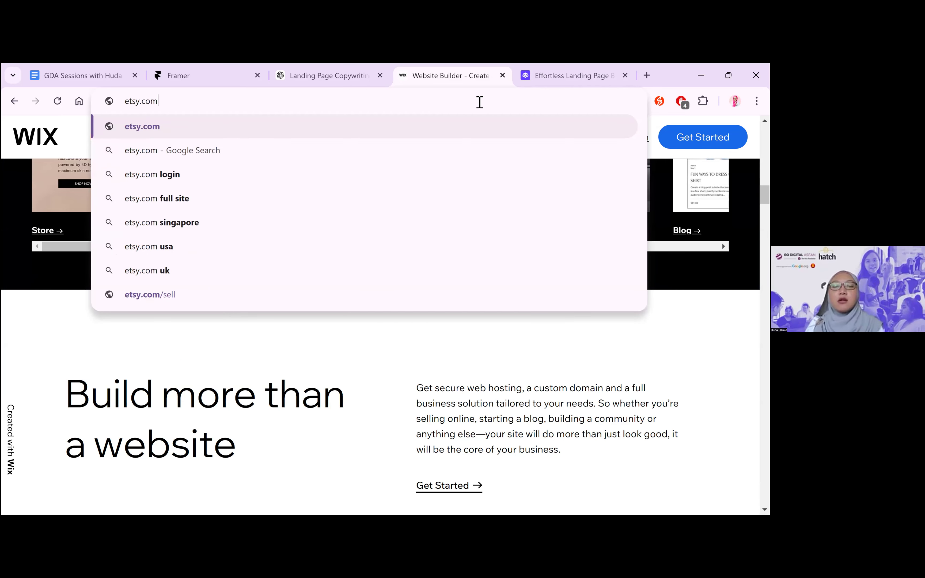
key("Return")
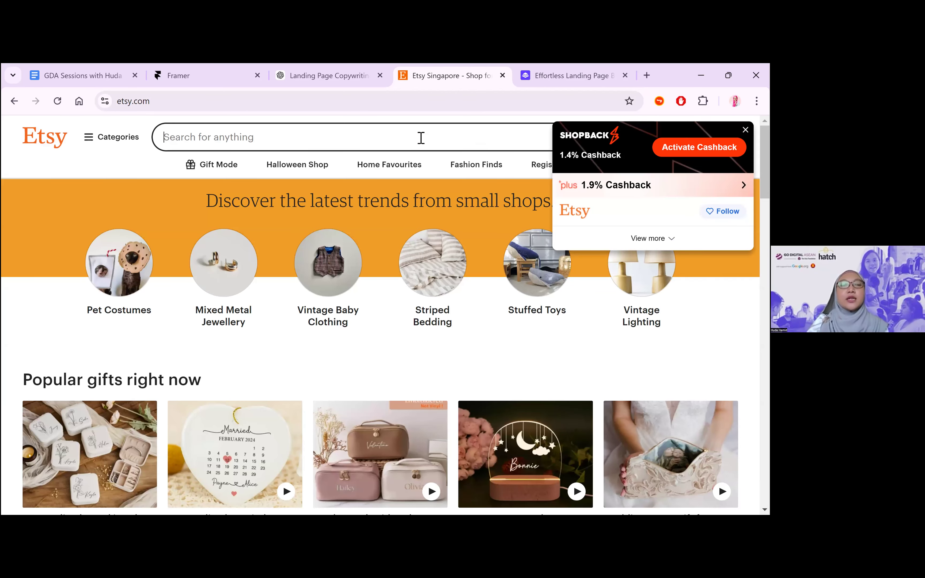
left_click(421, 138)
type("wix ")
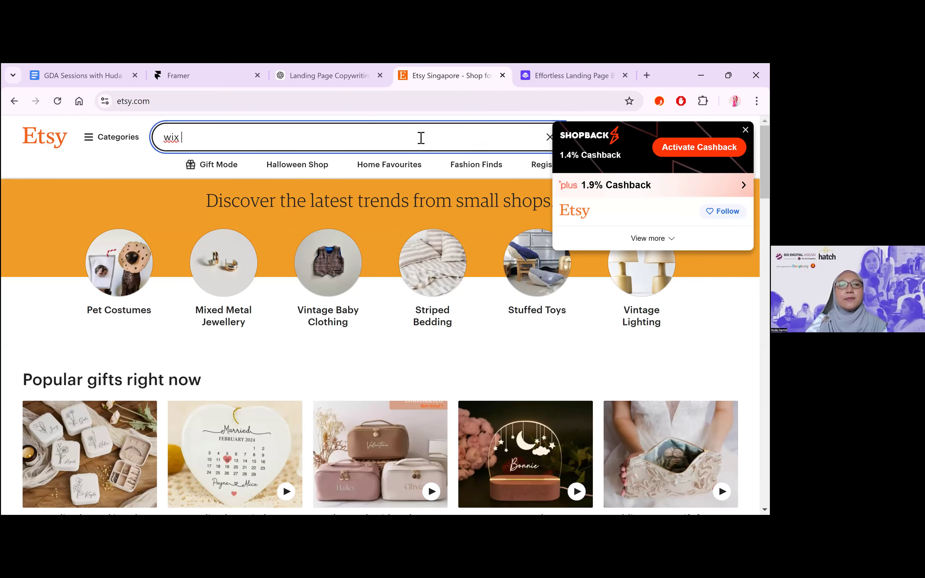
type("landing page template")
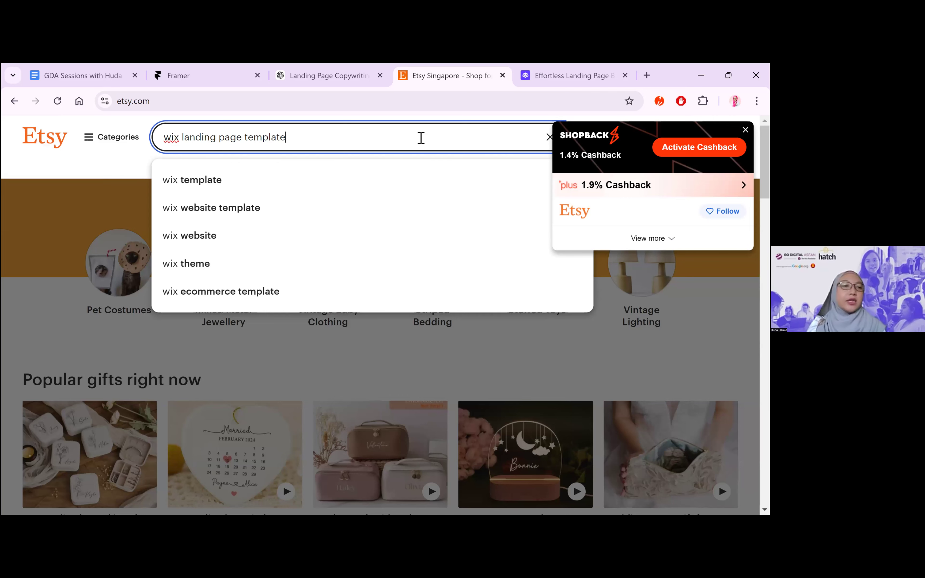
key("Return")
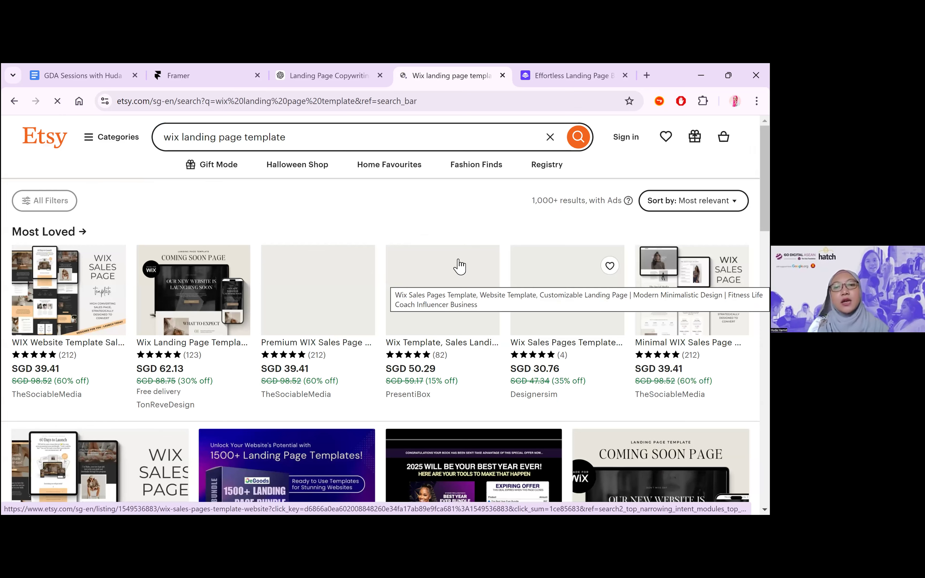
Open the first Most Loved WIX Website Template Sales Page listing and point out its field for the Wix account email
scroll(458, 264, "down", 1)
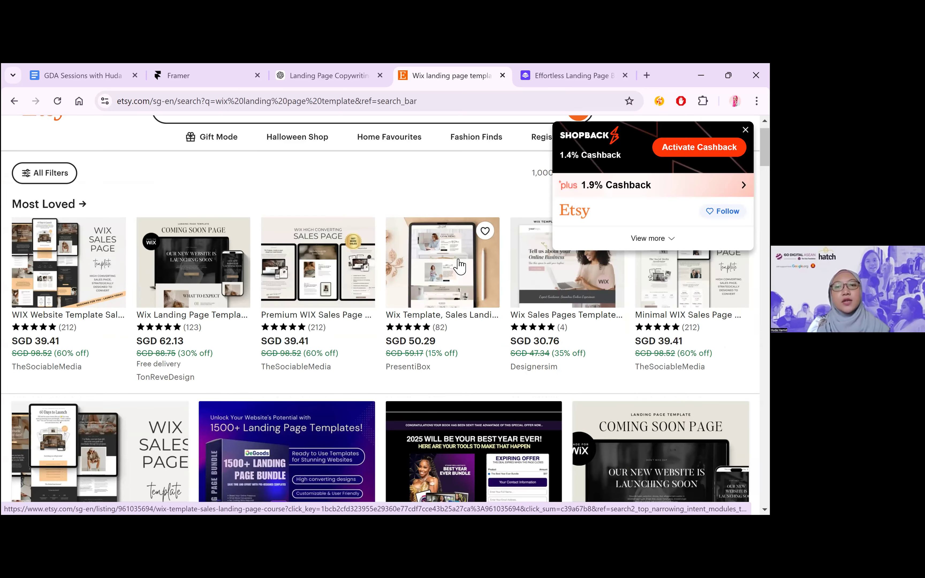
left_click(89, 295)
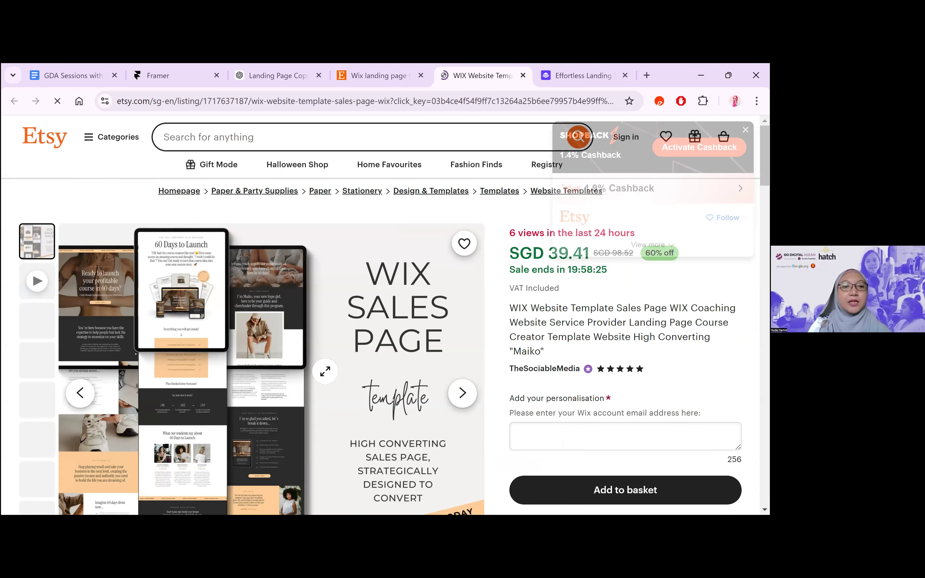
scroll(382, 314, "down", 2)
scroll(325, 371, "up", 1)
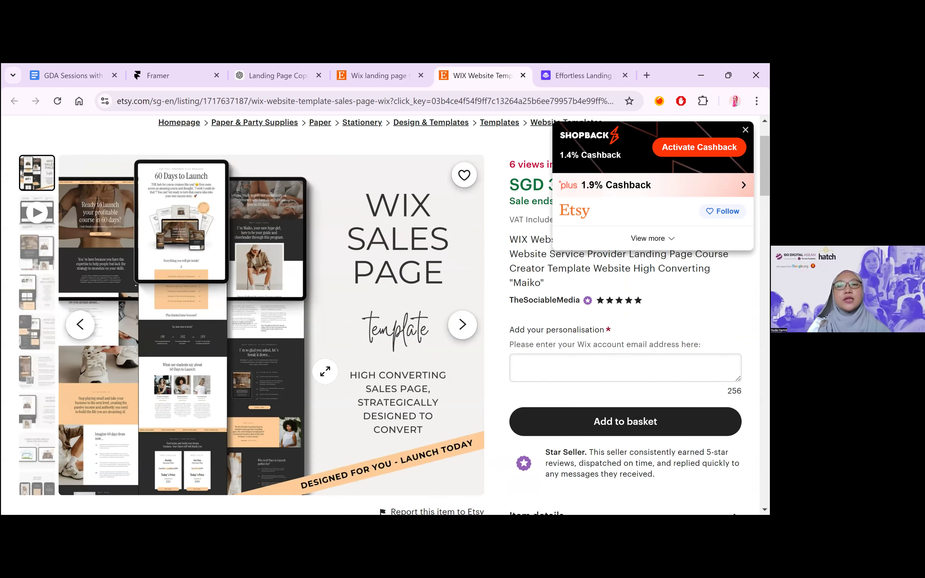
left_click(611, 368)
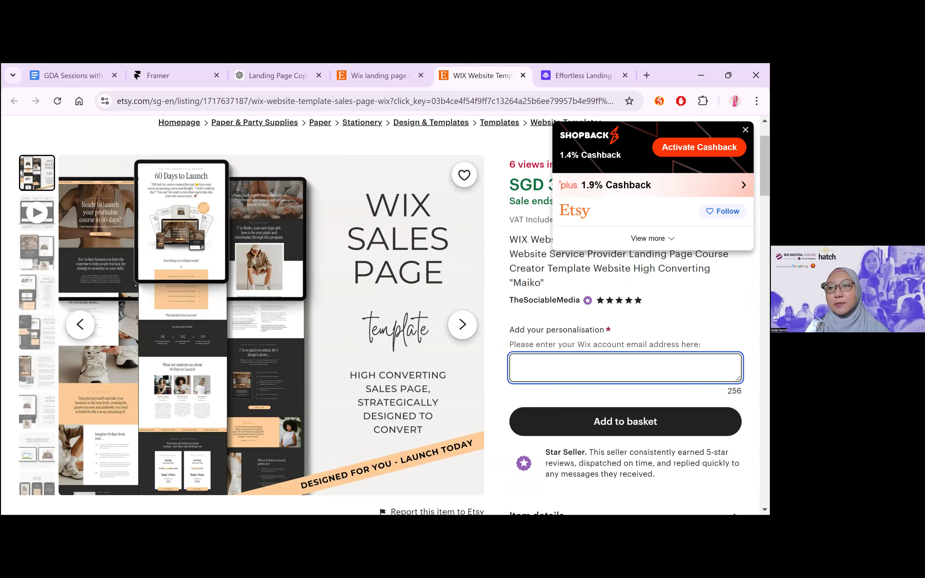
Dismiss the ShopBack cashback offer and look over the template listing's price, personalisation field, reviews and item details
left_click(745, 130)
scroll(726, 137, "up", 2)
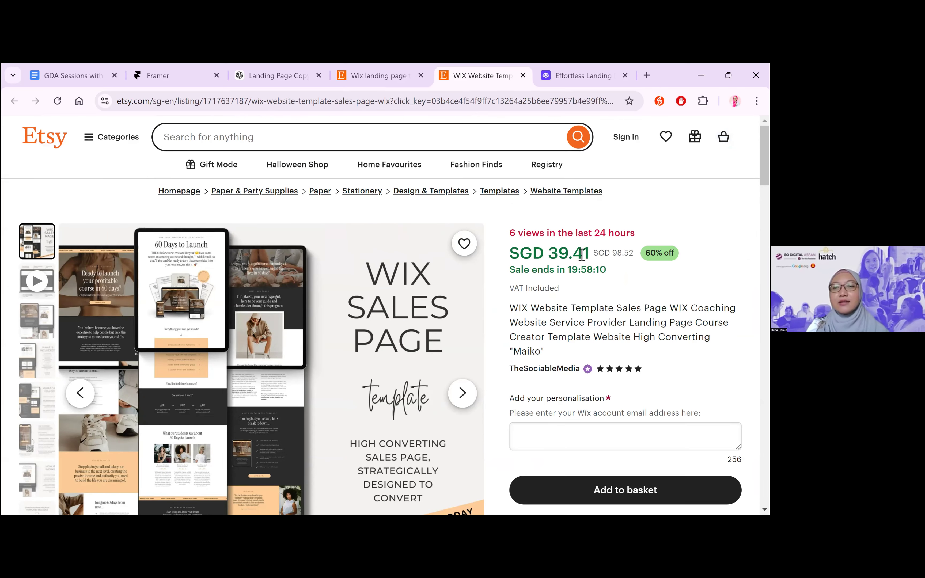
scroll(599, 324, "down", 4)
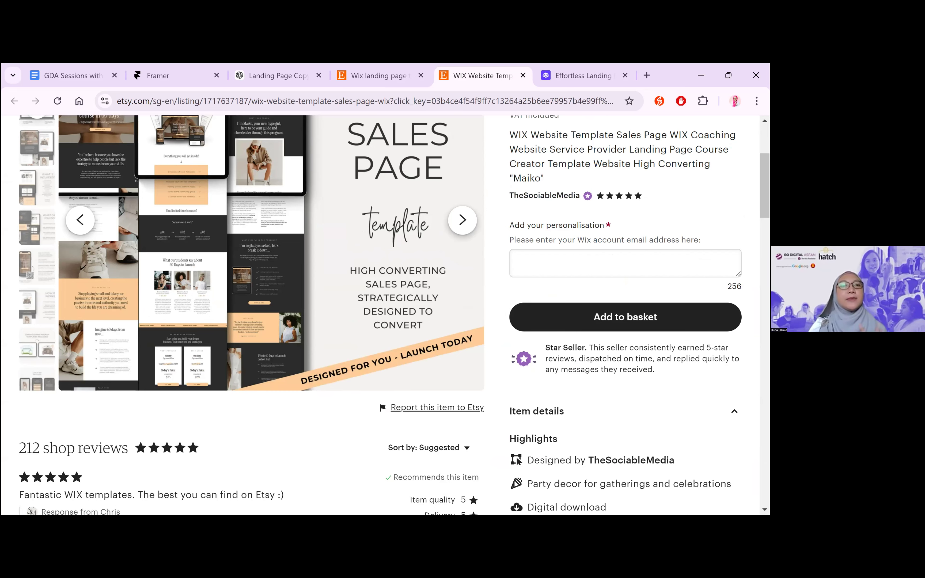
scroll(599, 324, "up", 3)
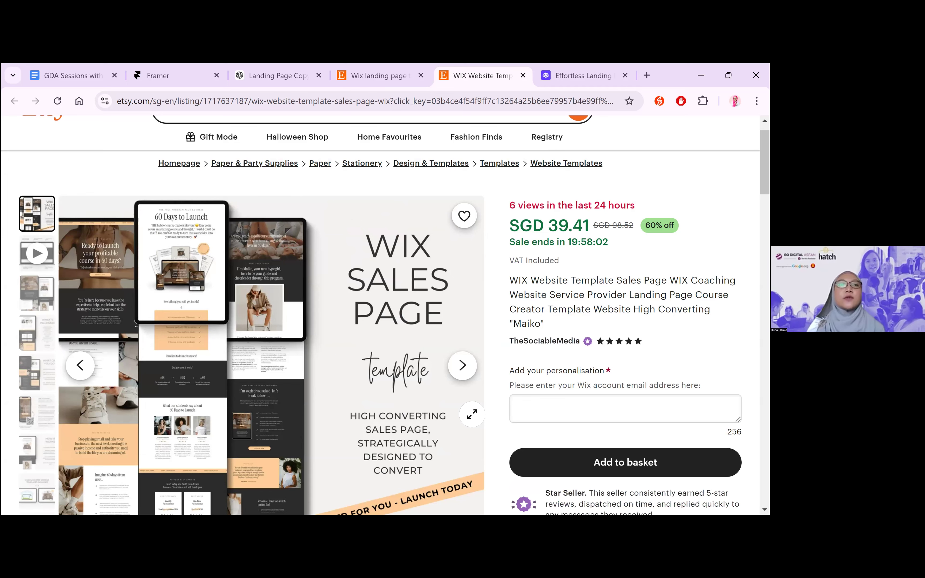
scroll(382, 344, "up", 1)
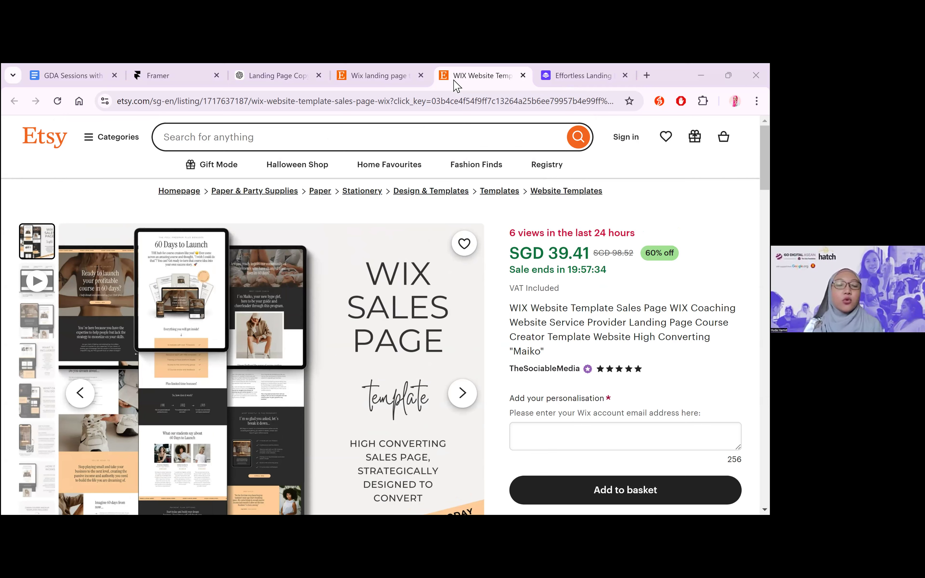
Close the Etsy listing, Etsy search results and Leadpages pages to return to the Landing Page Copywriting chat
key("ctrl+w")
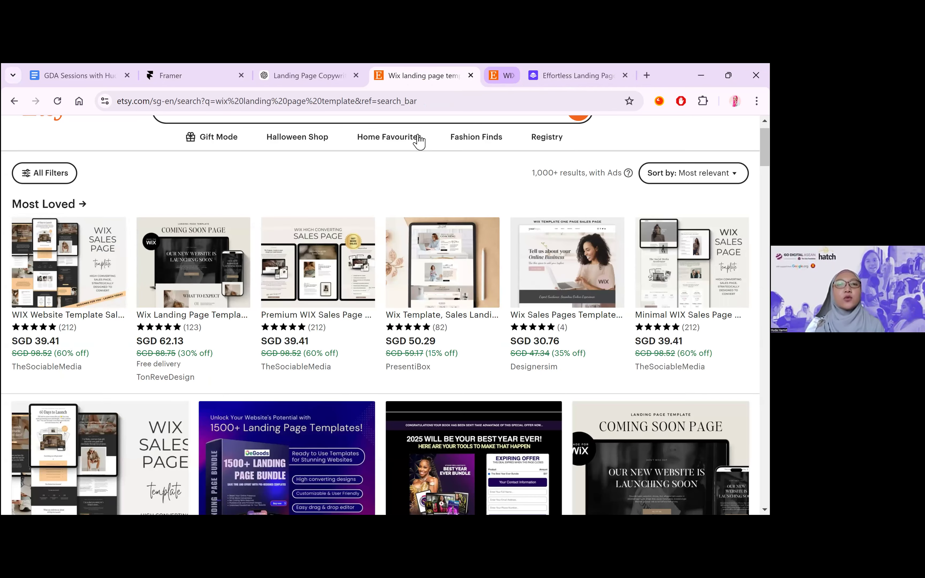
key("ctrl+w")
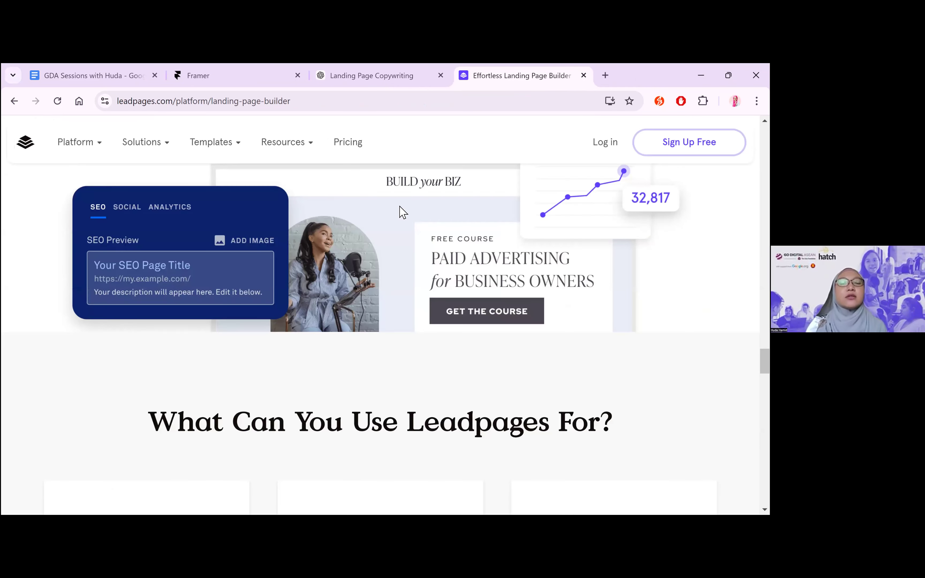
key("ctrl+w")
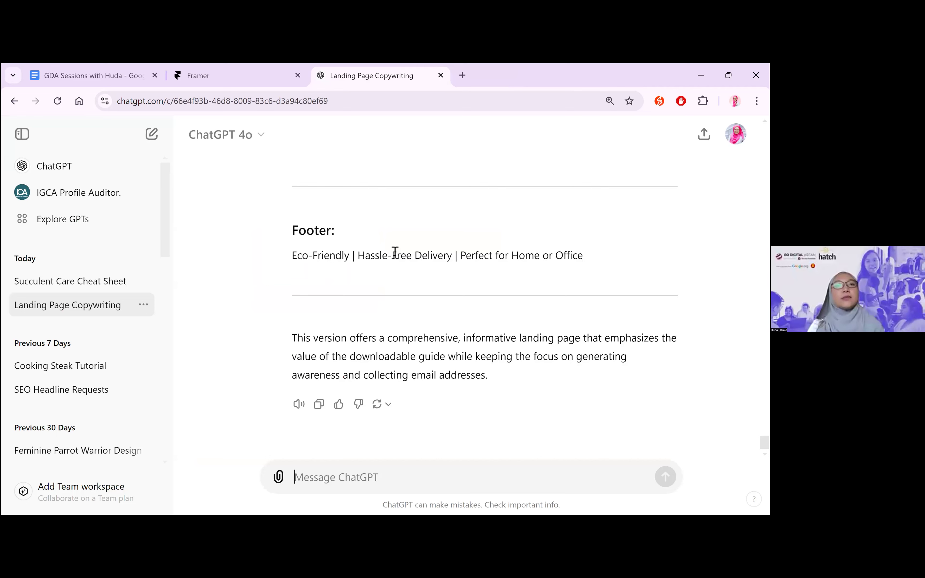
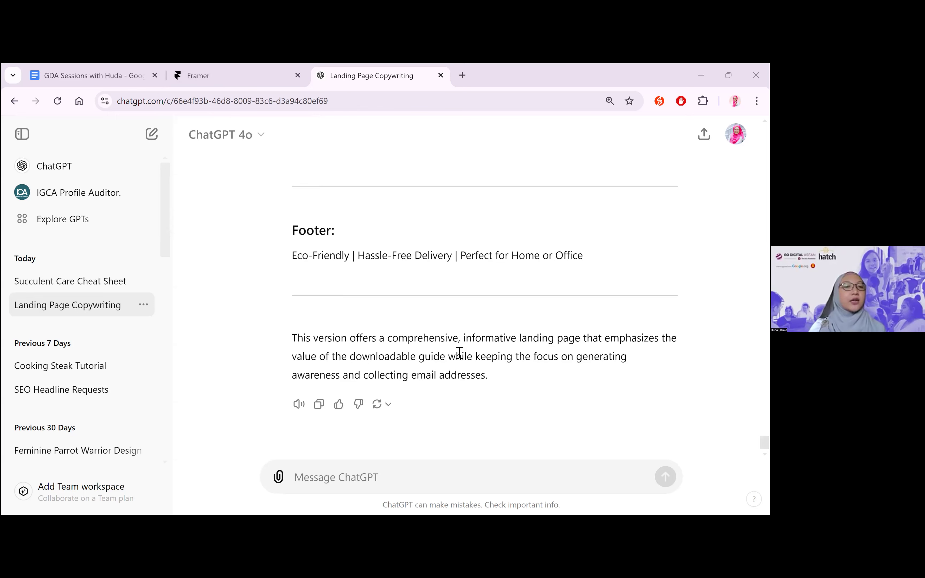
Go back to the start of the Landing Page Copywriting chat and select the prompt giving the Target, Goal and Industry
scroll(456, 295, "up", 5)
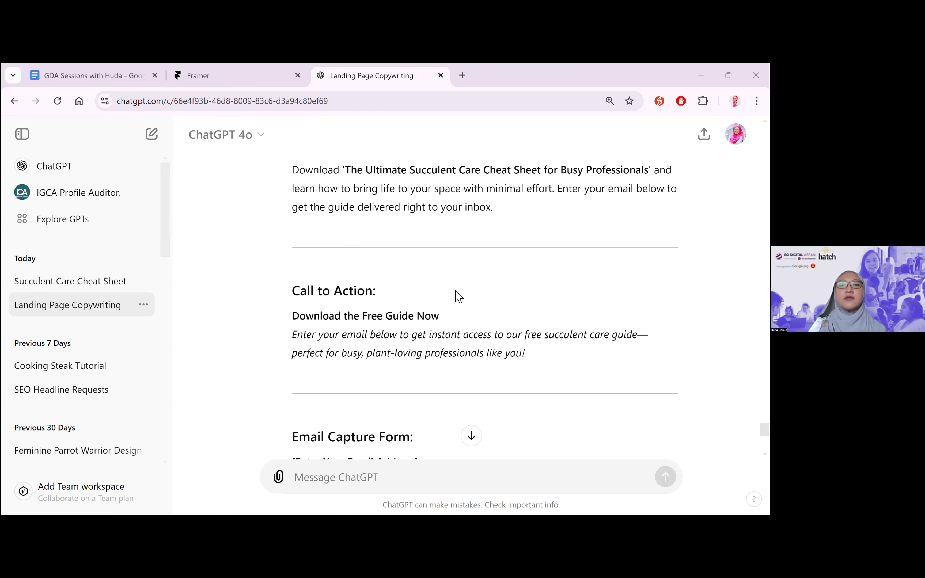
scroll(458, 297, "up", 5)
scroll(458, 297, "up", 5)
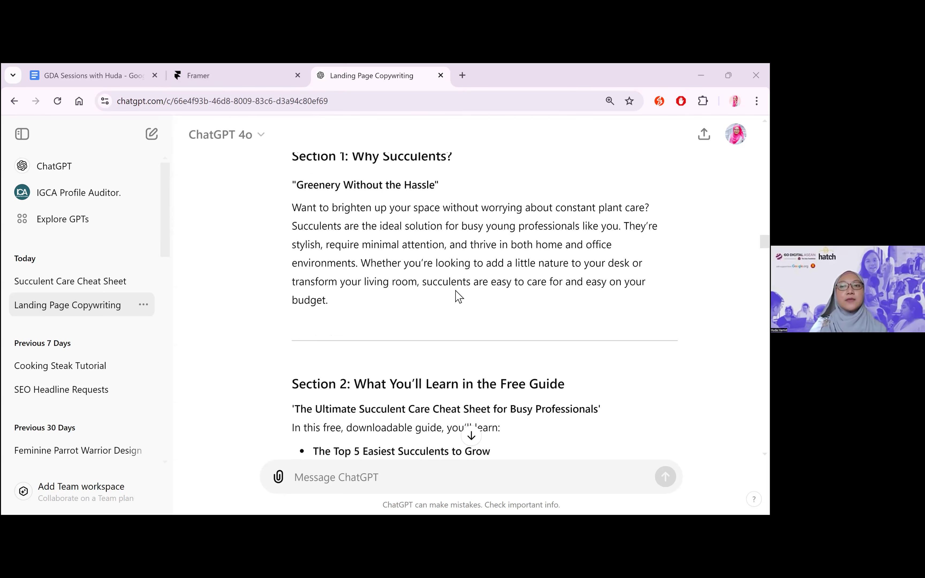
scroll(458, 297, "up", 5)
scroll(458, 296, "up", 5)
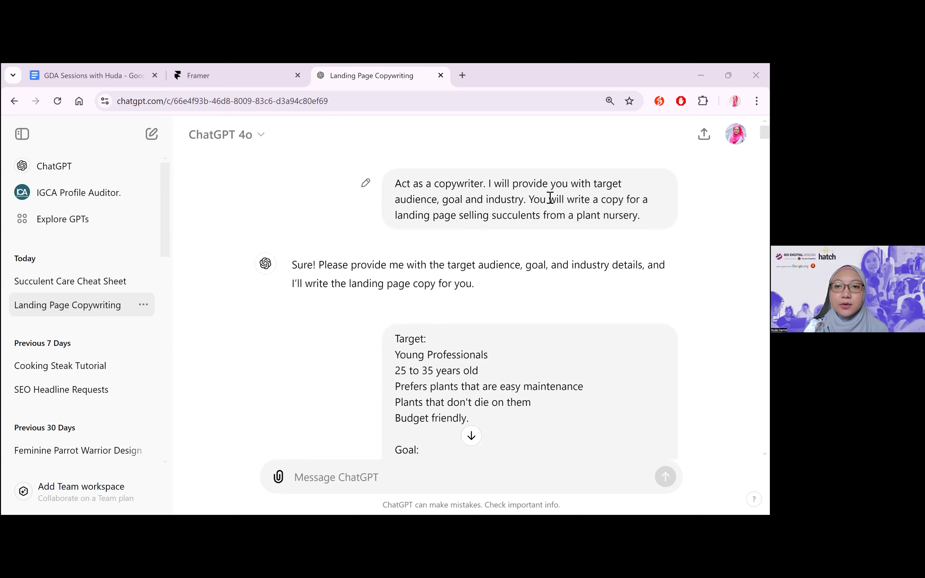
scroll(527, 223, "down", 1)
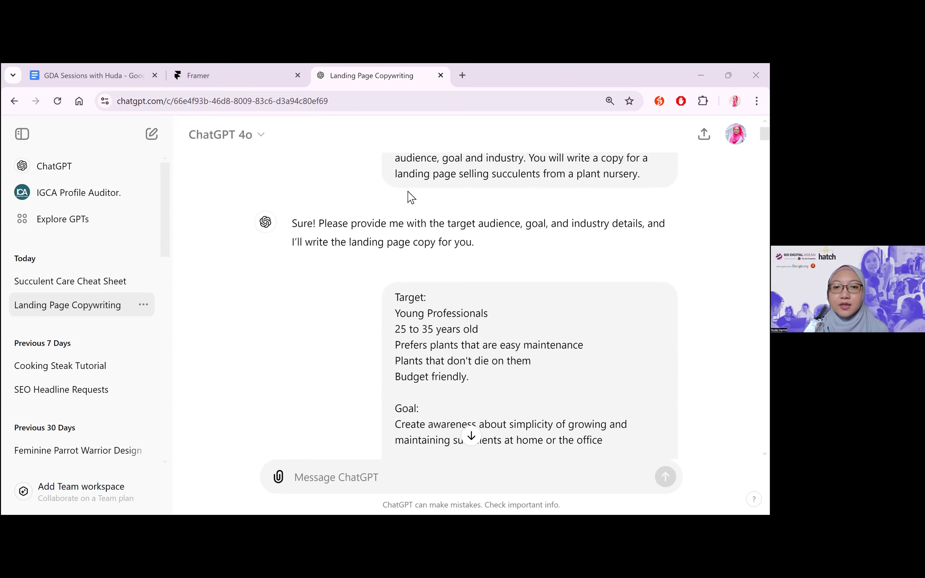
scroll(433, 289, "down", 2)
left_click_drag(395, 228, 603, 425)
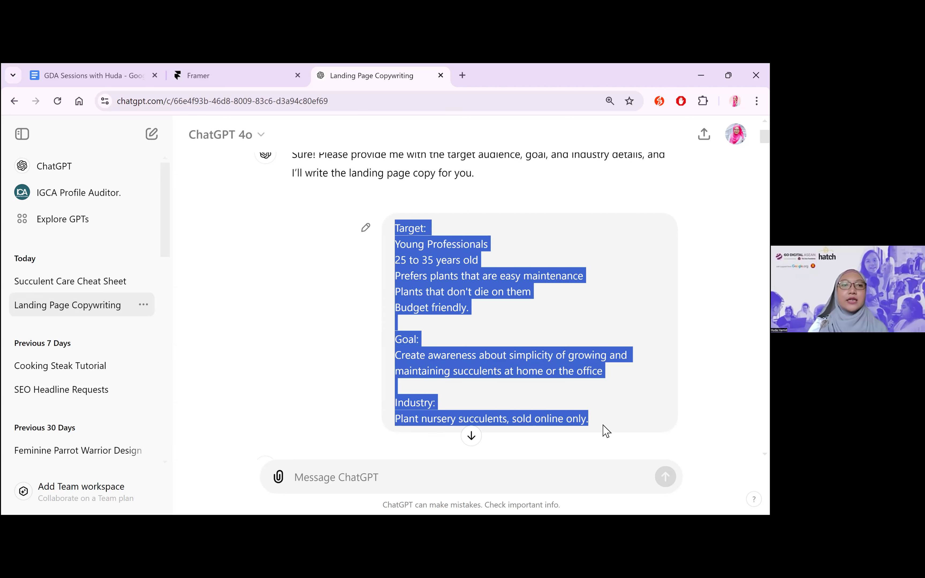
Switch to Framer, load framer.com on a separate page and open the existing Untitled landing page project
key("alt+Tab")
left_click(217, 71)
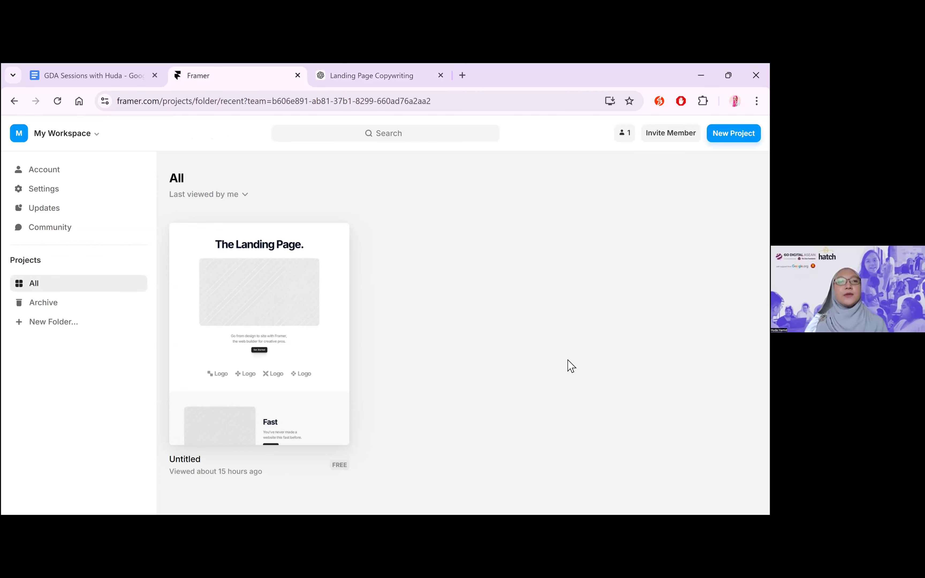
key("ctrl+t")
type("fram")
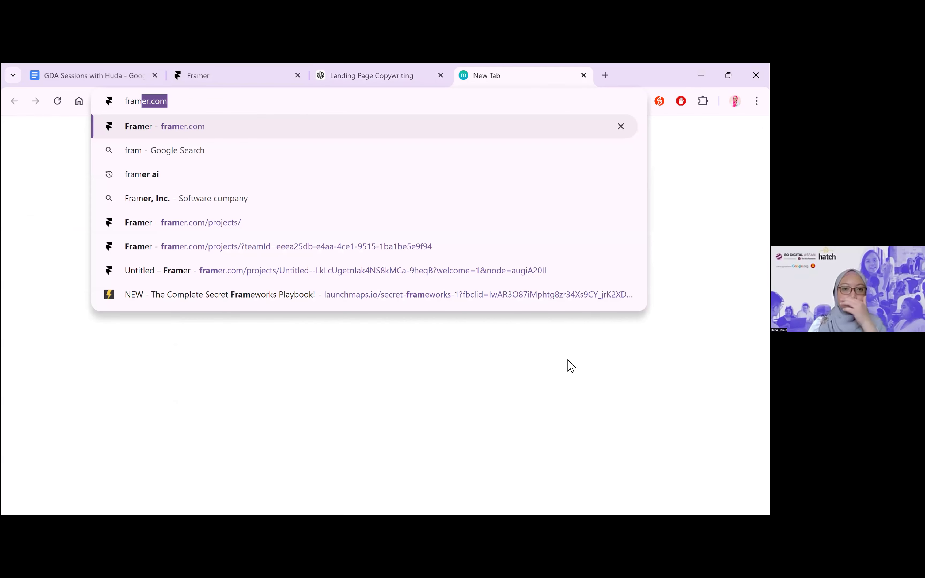
key("Return")
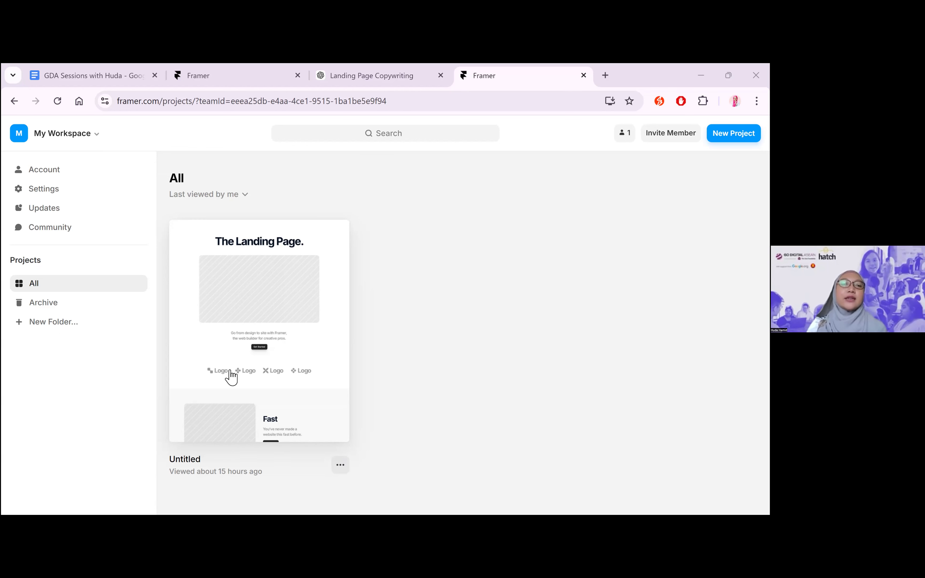
left_click(279, 300)
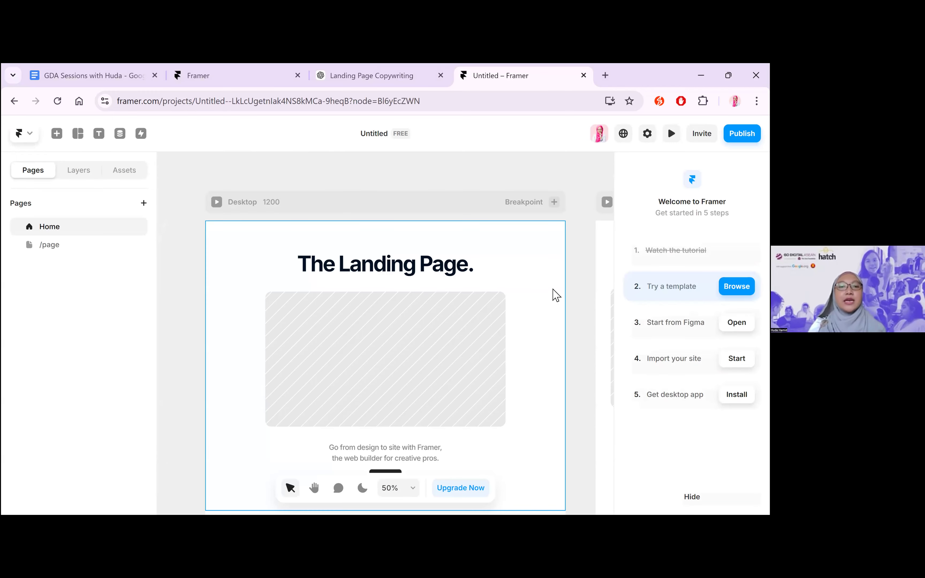
Compare the sections of the Untitled Framer landing page with the headline and subheadline copy in the ChatGPT chat
scroll(554, 317, "down", 5)
scroll(554, 317, "up", 5)
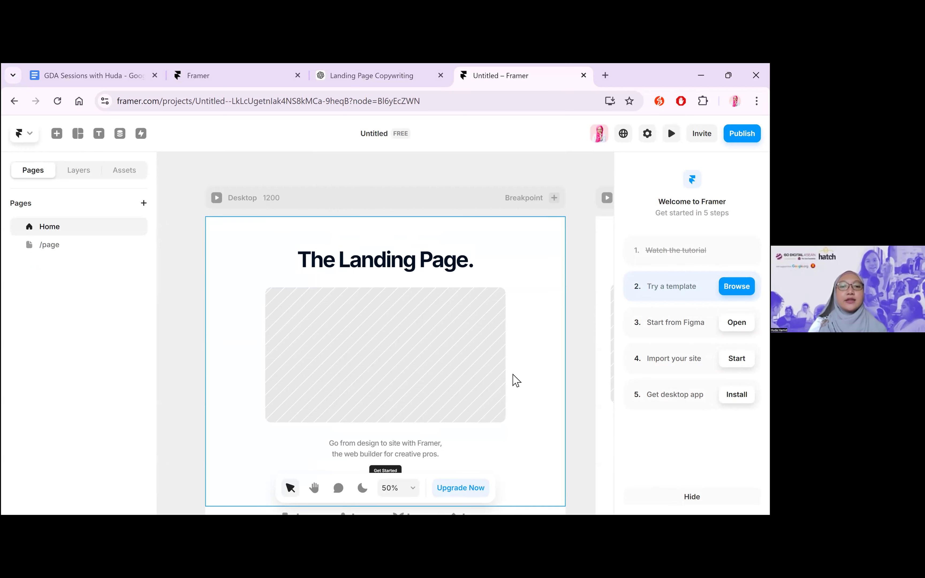
scroll(542, 309, "down", 3)
left_click(394, 80)
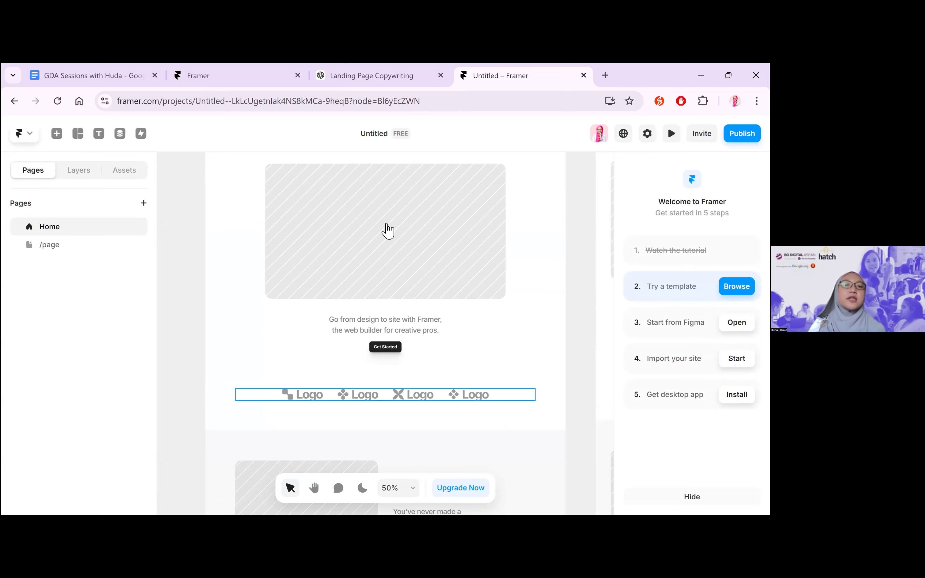
scroll(367, 302, "down", 5)
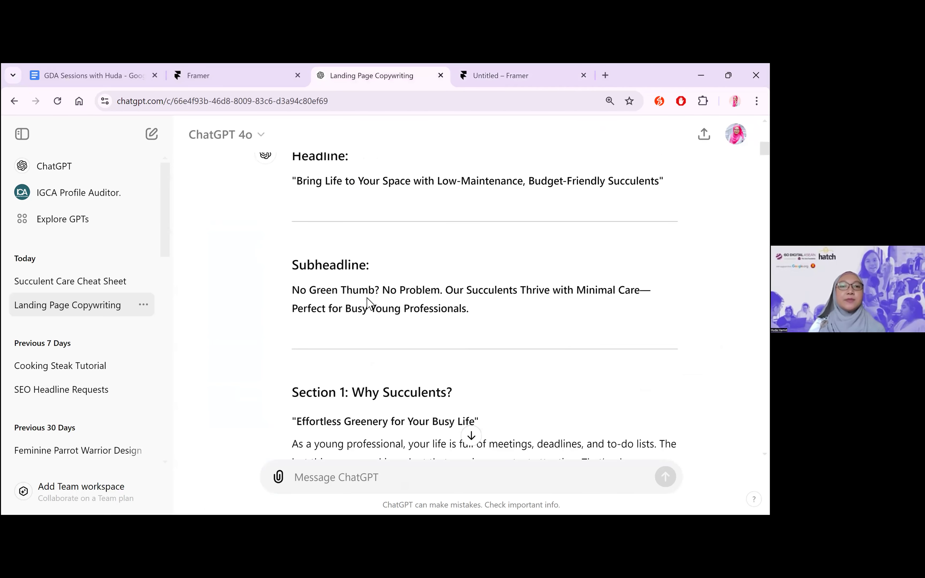
scroll(366, 303, "down", 3)
scroll(507, 232, "up", 4)
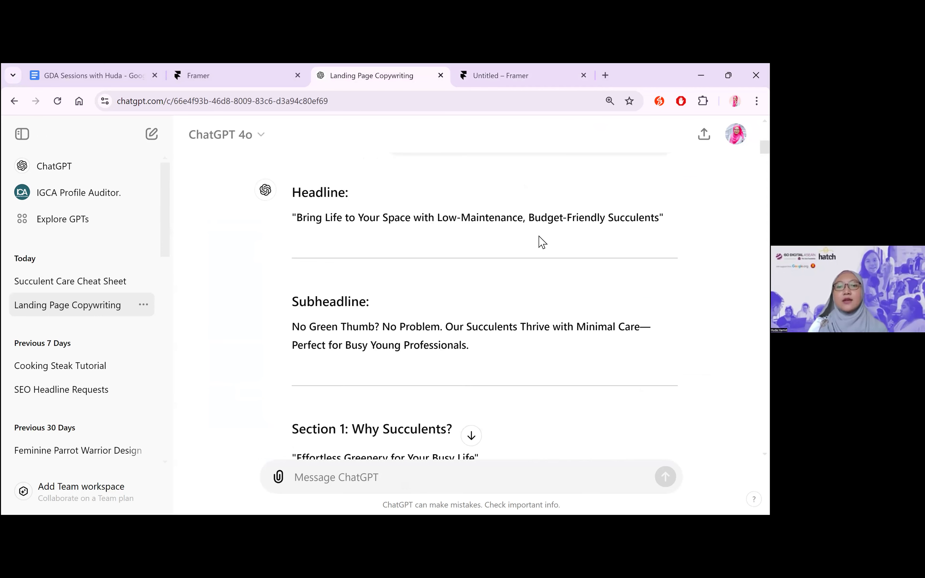
key("ctrl+Tab")
scroll(542, 241, "down", 10)
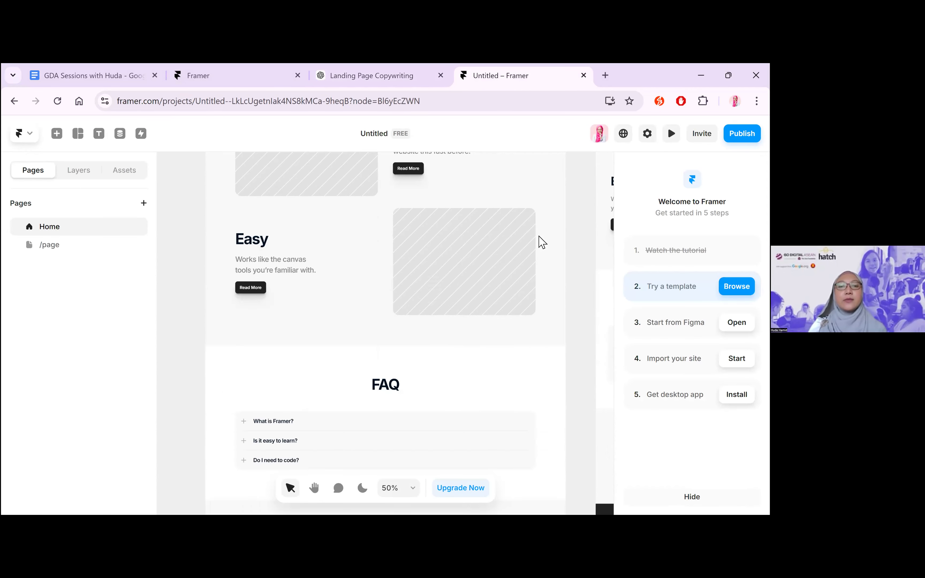
scroll(542, 242, "down", 2)
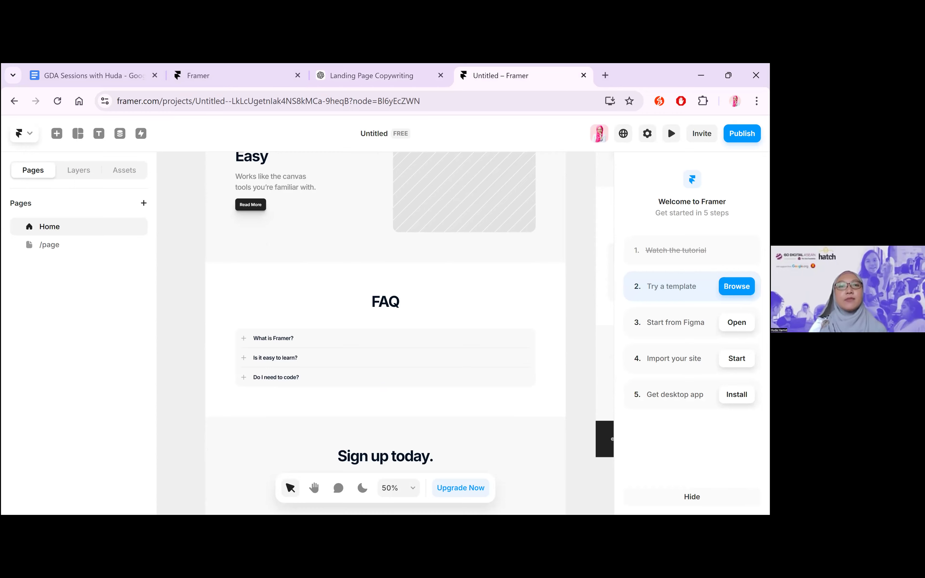
Browse the Framer Marketplace's new website templates and open the free Convertly template
left_click(736, 287)
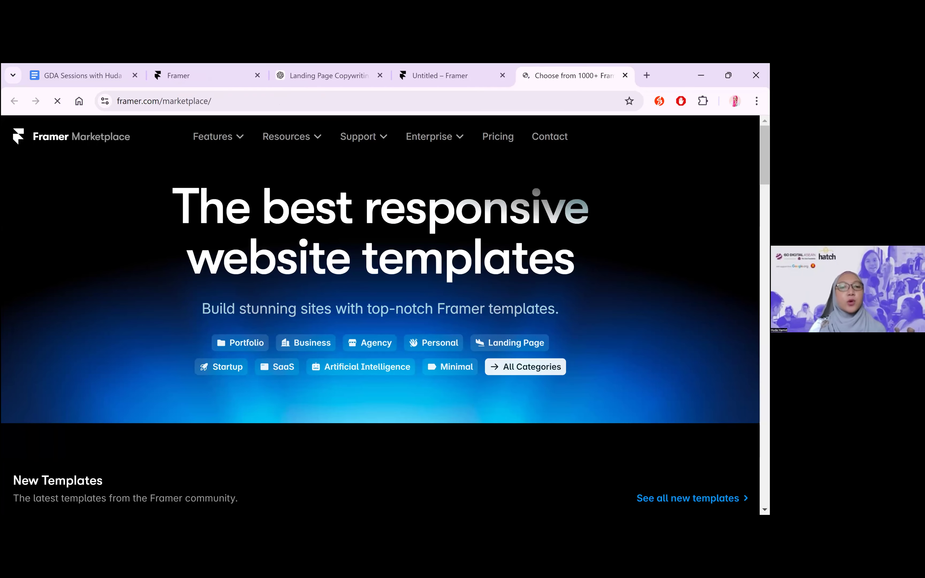
scroll(440, 336, "down", 3)
scroll(388, 405, "down", 3)
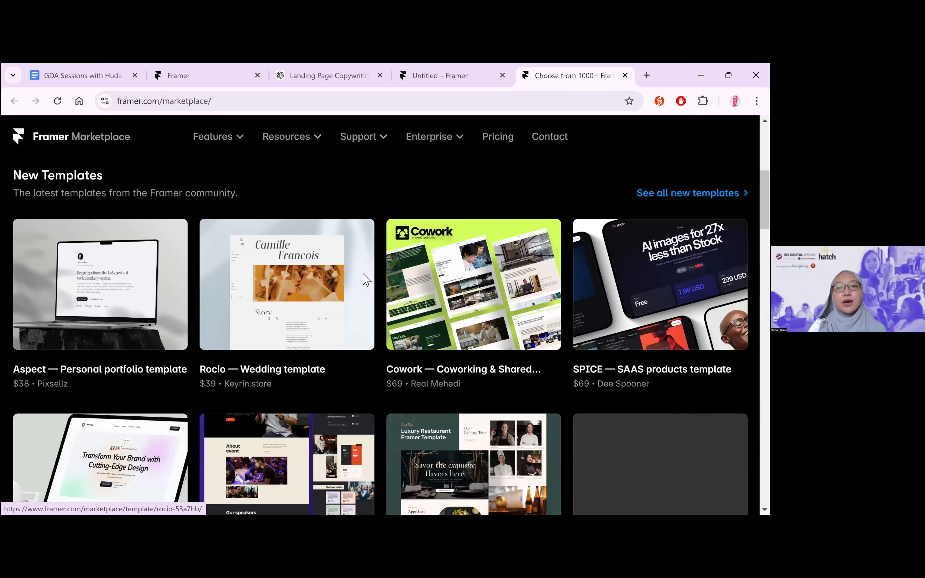
scroll(172, 283, "up", 3)
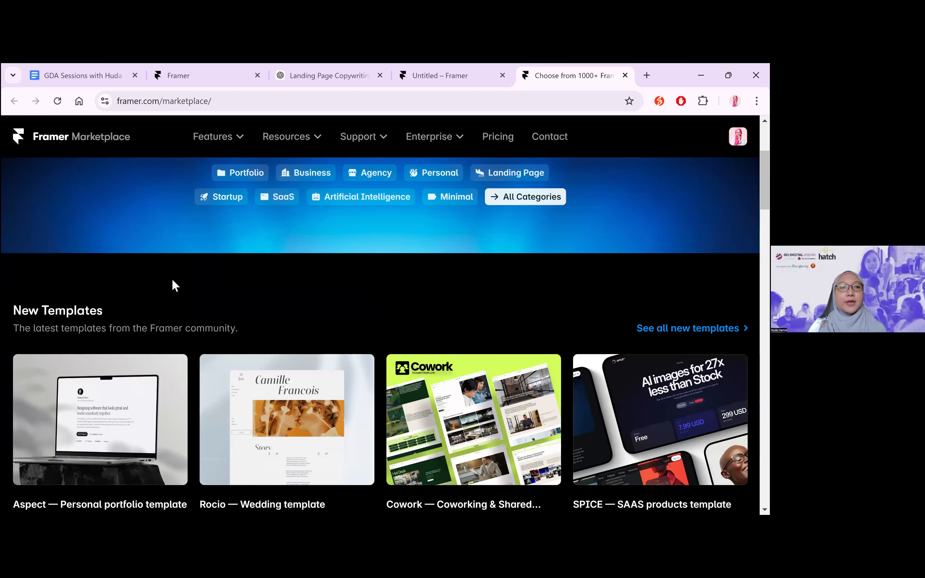
scroll(172, 283, "down", 10)
scroll(118, 374, "up", 3)
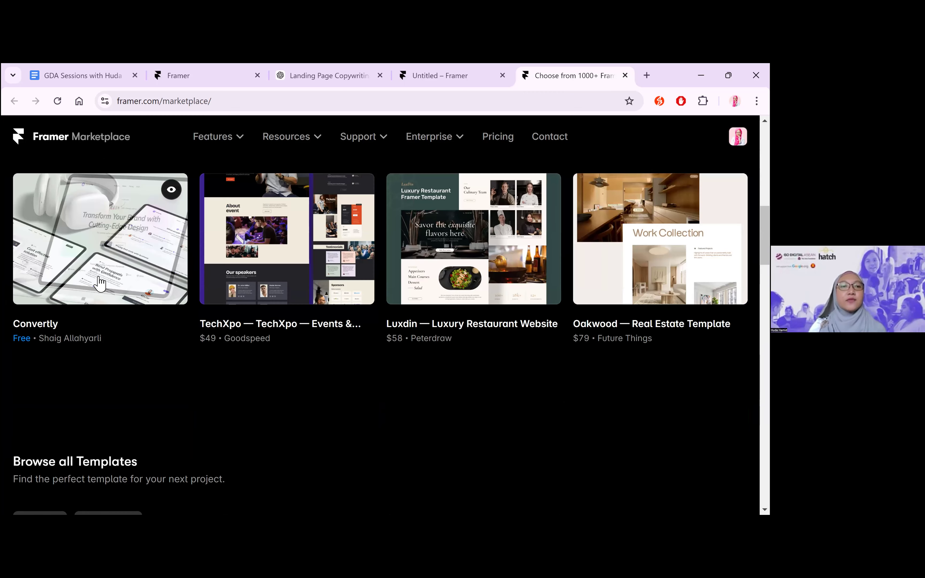
left_click(119, 264)
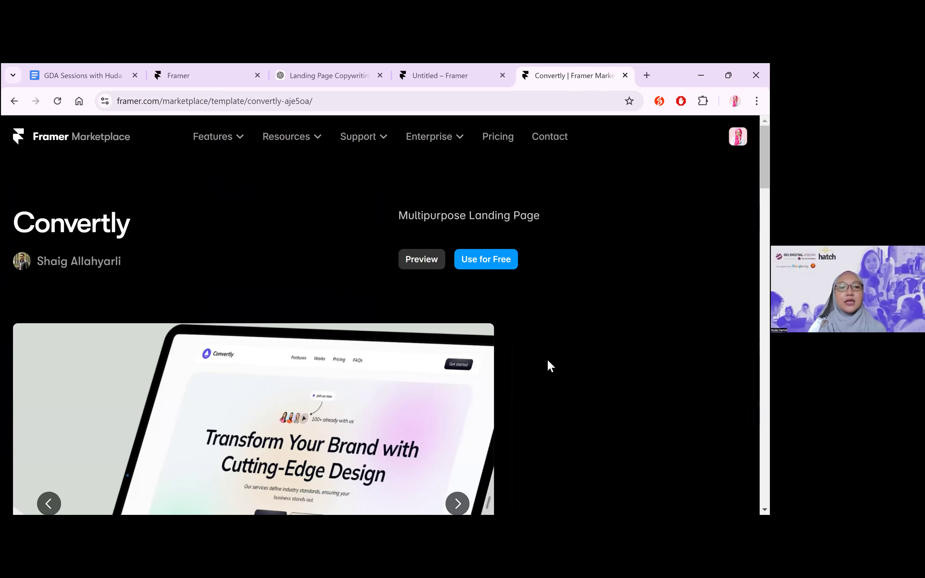
Look through Convertly's preview images, choose to use the template for free and copy the project to the account
scroll(470, 363, "down", 4)
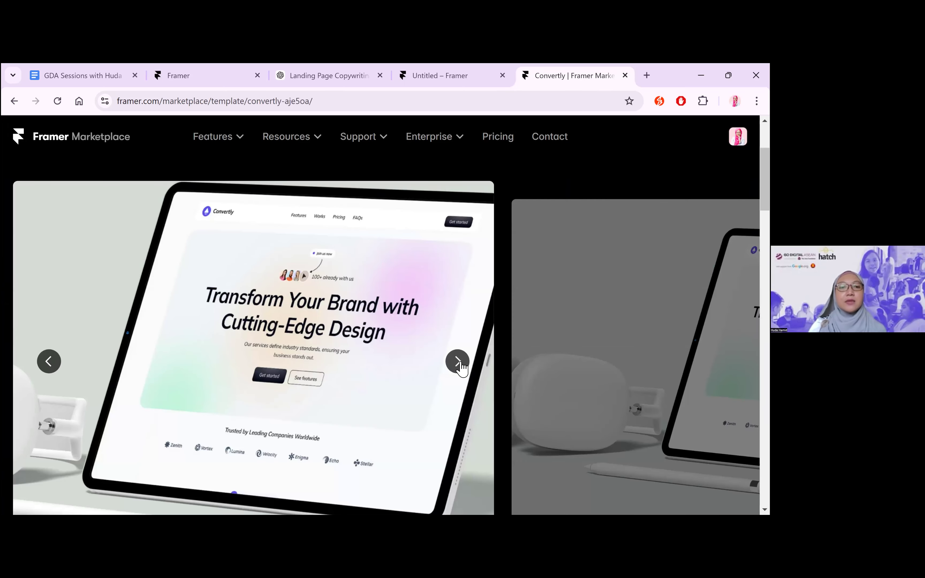
left_click(460, 365)
scroll(517, 313, "up", 4)
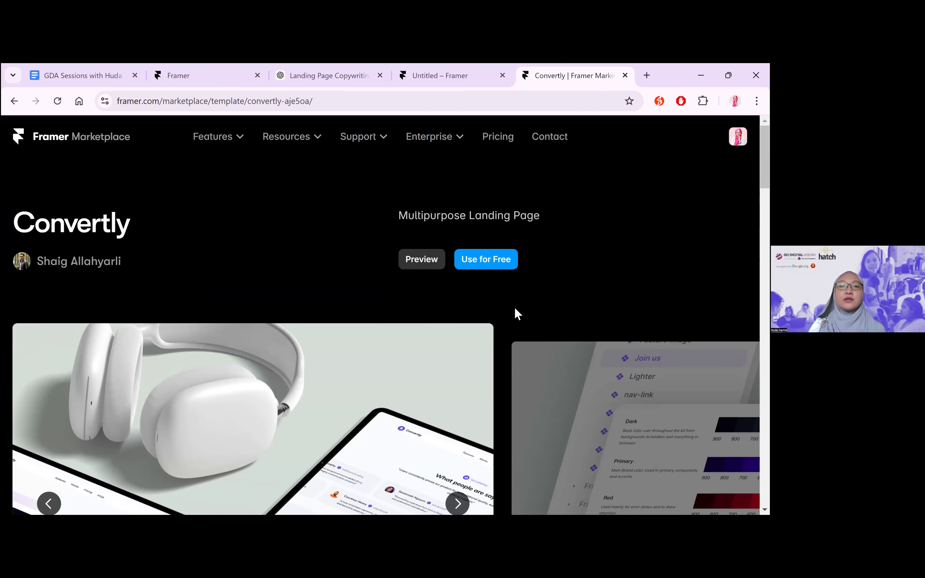
left_click(489, 264)
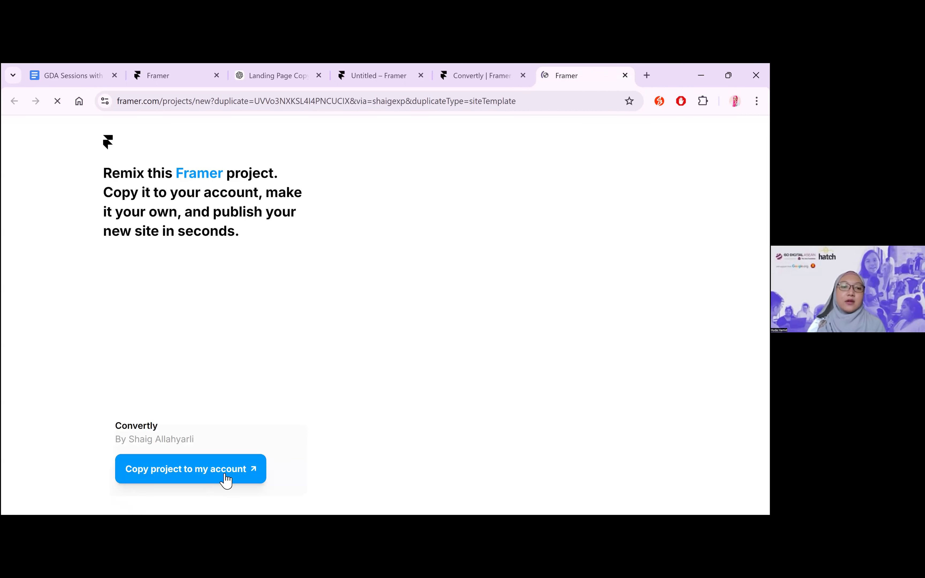
left_click(226, 471)
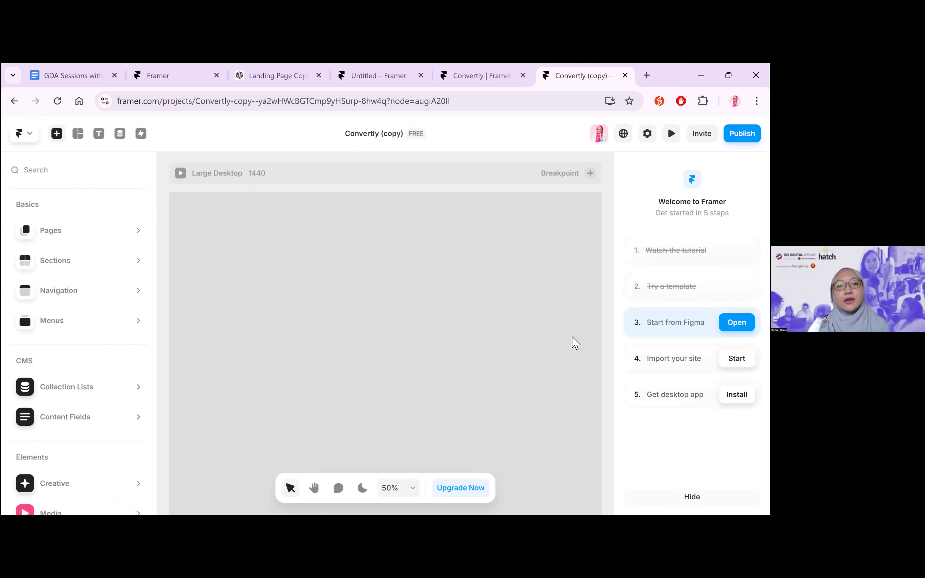
Examine the Convertly copy's sections, including features, testimonials, pricing and FAQ, and open the site's publishing options
scroll(486, 336, "down", 5)
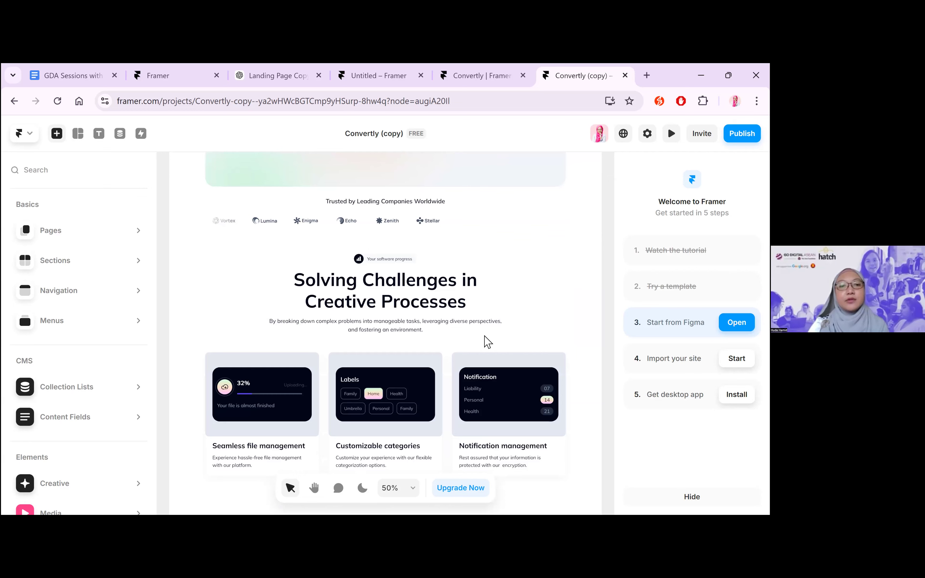
scroll(300, 264, "down", 6)
scroll(388, 382, "down", 5)
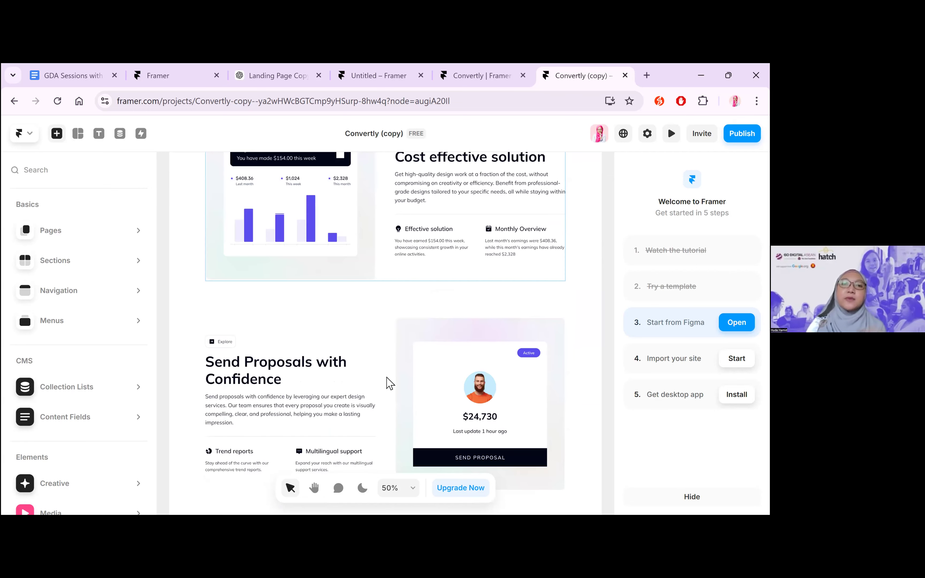
scroll(466, 323, "down", 3)
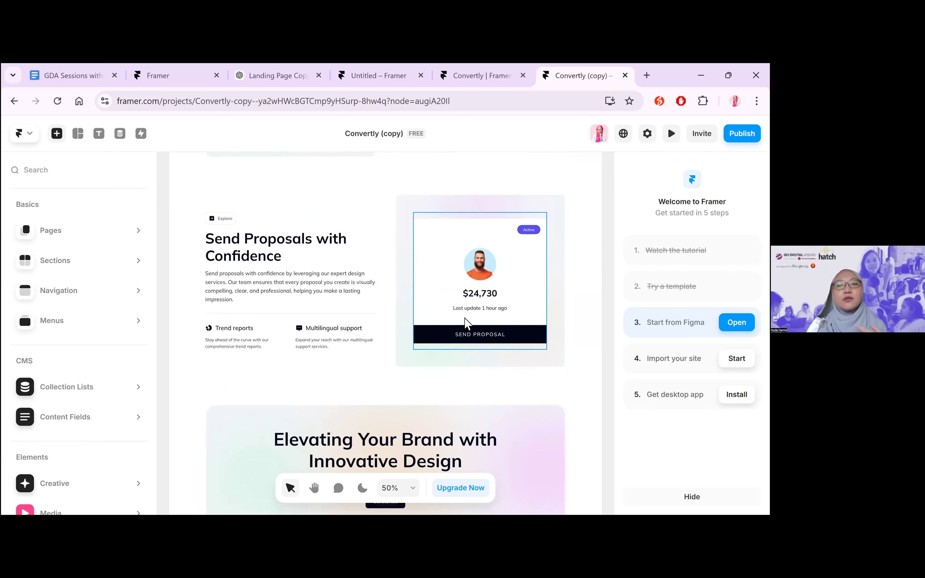
scroll(466, 323, "down", 7)
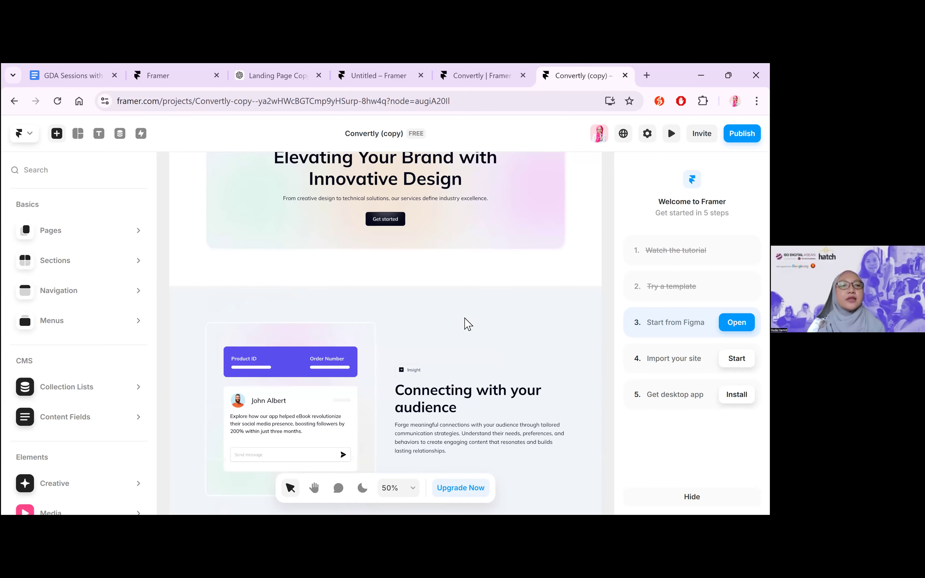
scroll(467, 324, "down", 10)
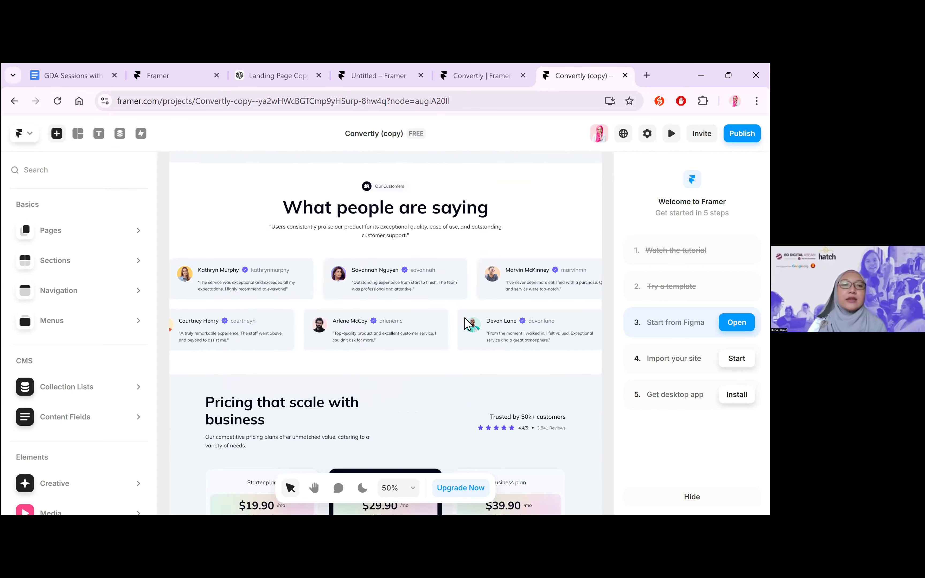
scroll(467, 324, "down", 10)
scroll(467, 324, "up", 6)
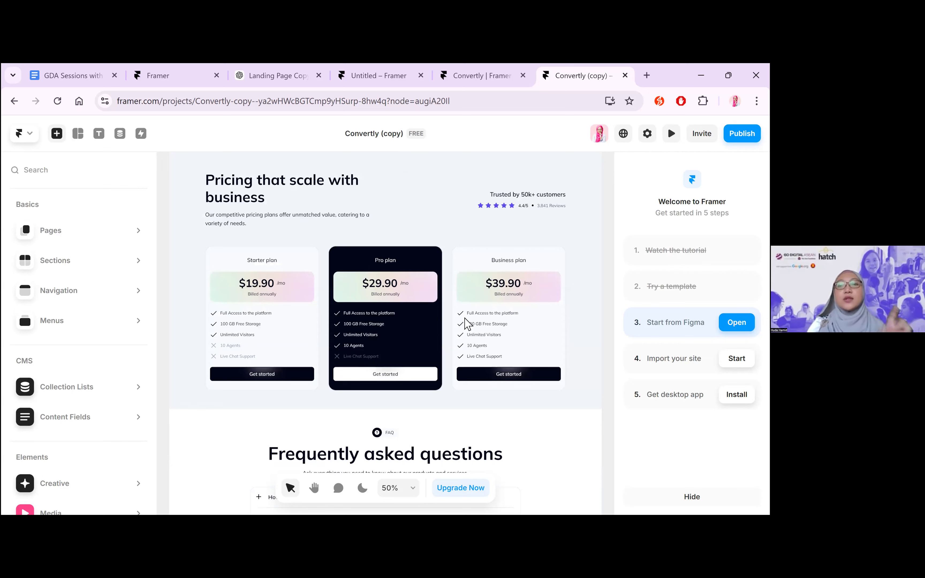
scroll(590, 300, "up", 15)
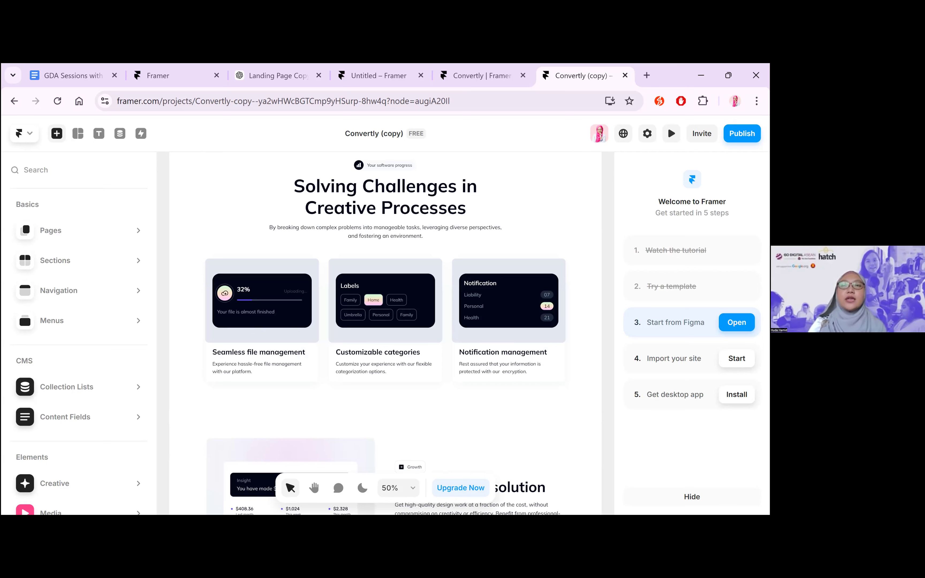
left_click(742, 133)
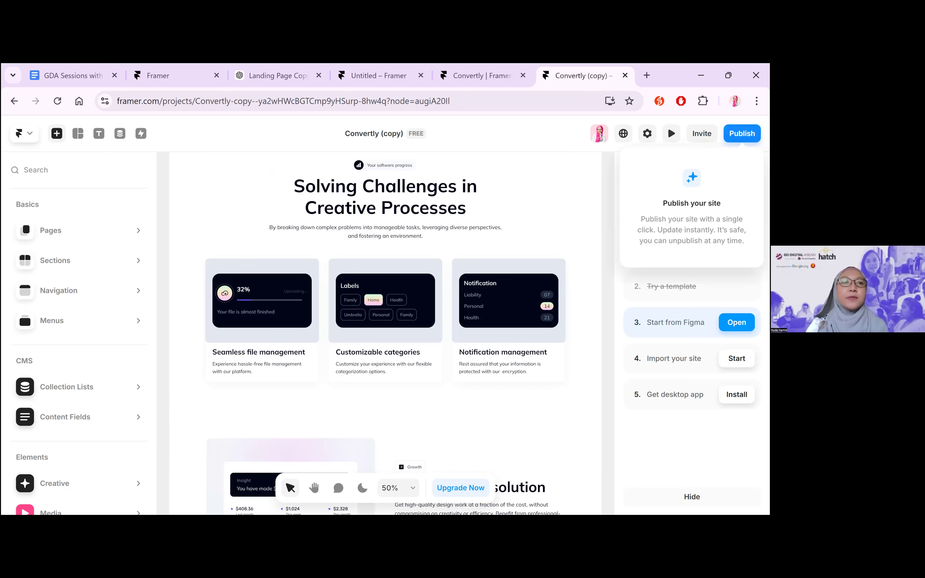
In the blank Untitled Framer project, open AI page generation and paste the succulent nursery brief with target, goal and industry as the prompt
left_click(379, 75)
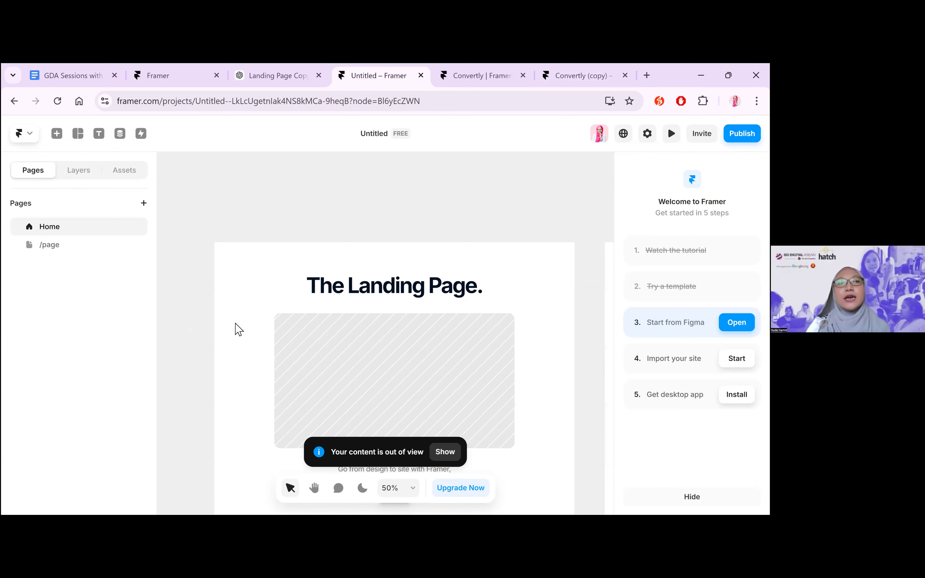
left_click(151, 75)
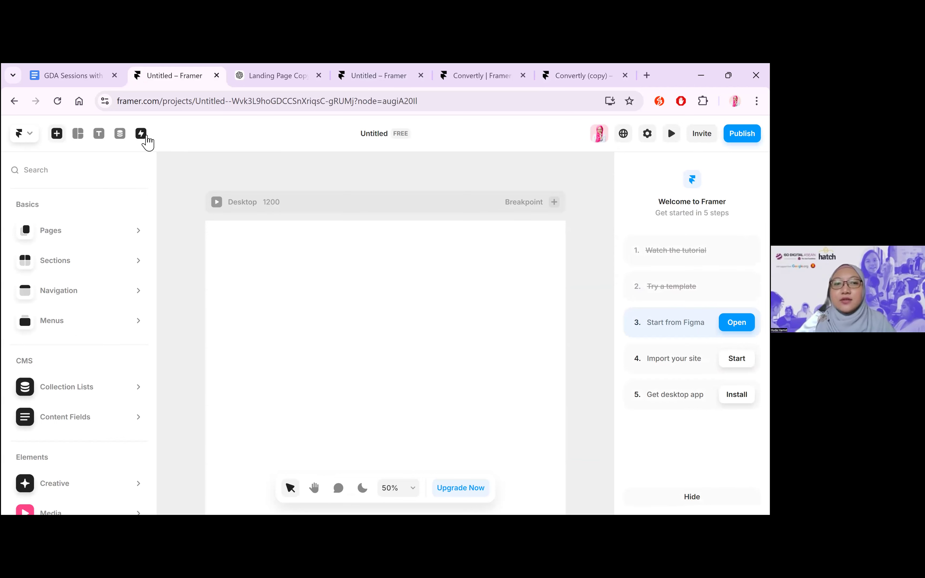
left_click(142, 134)
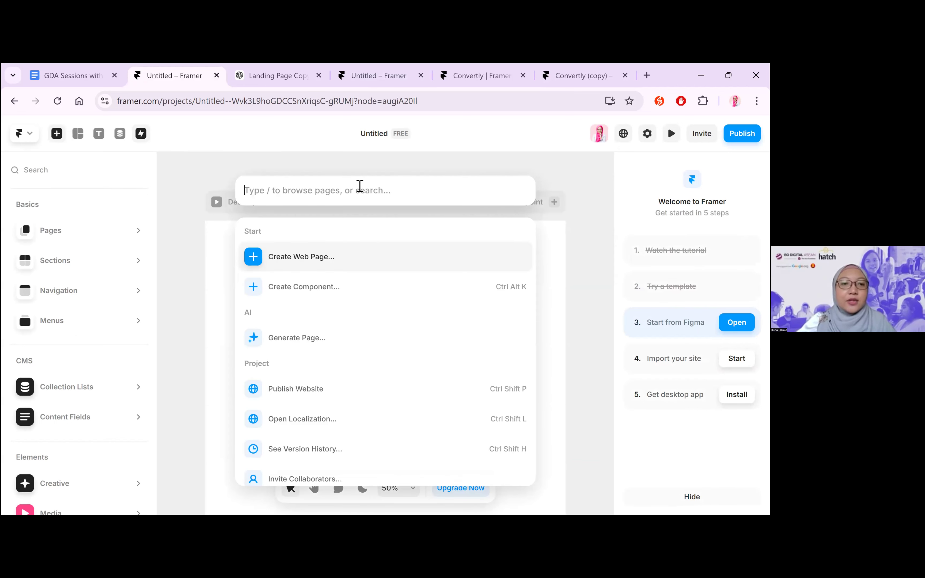
left_click(293, 344)
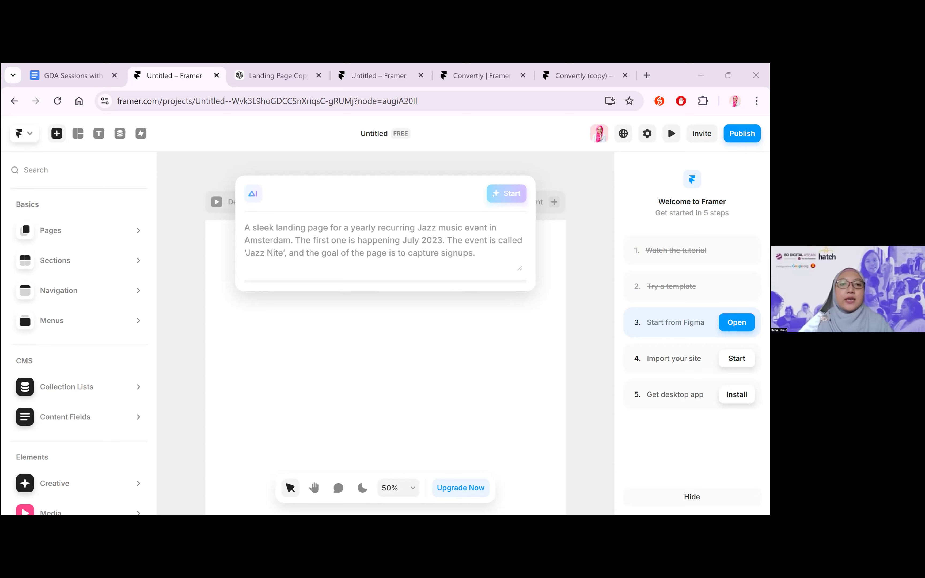
left_click(461, 262)
key("ctrl+v")
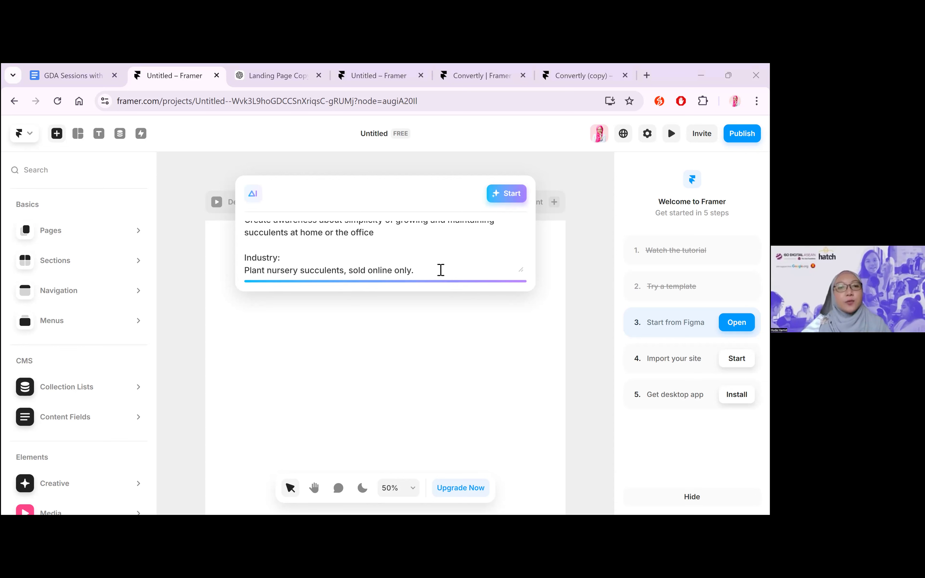
Review the pasted prompt and insert a blank line between its opening sentence and the Target section
scroll(435, 262, "up", 3)
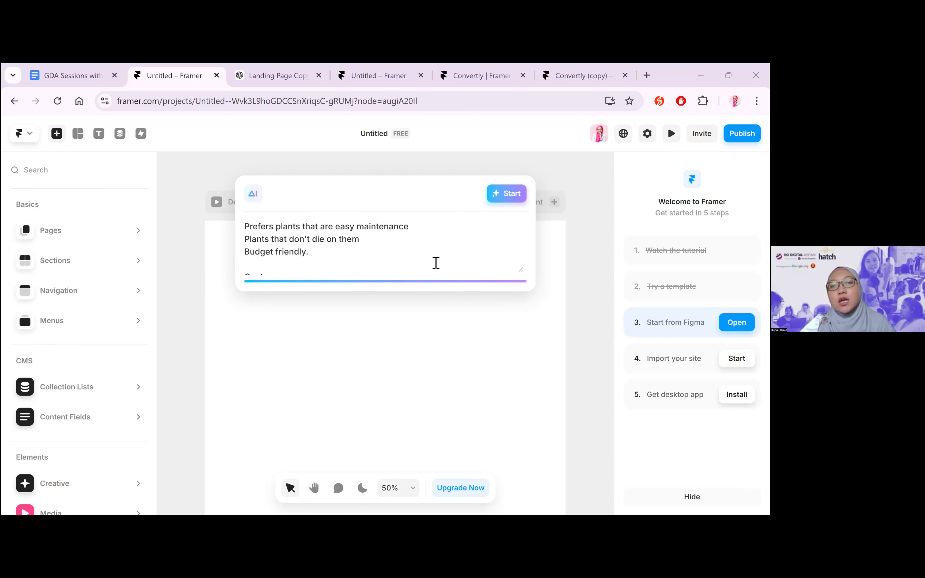
scroll(436, 262, "up", 3)
key("ctrl+a")
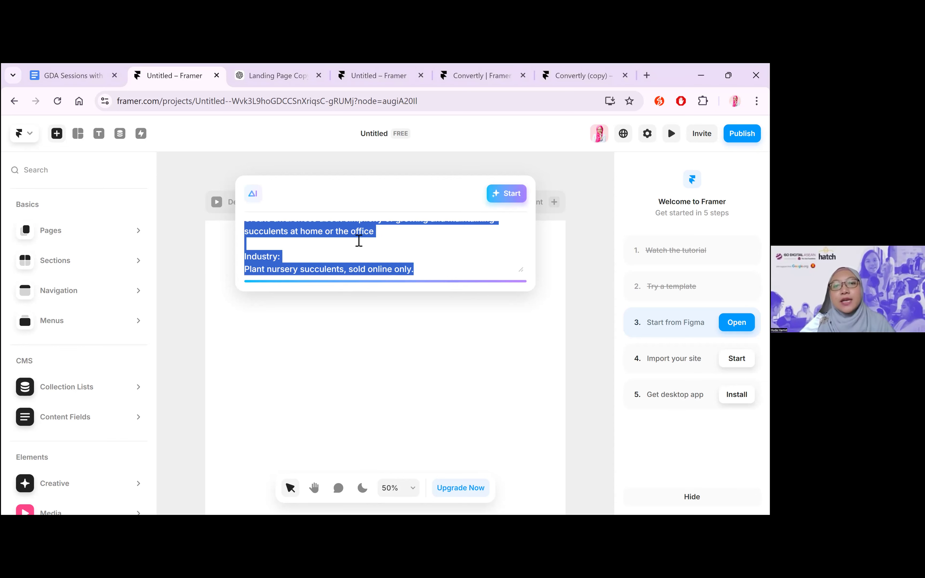
left_click(359, 241)
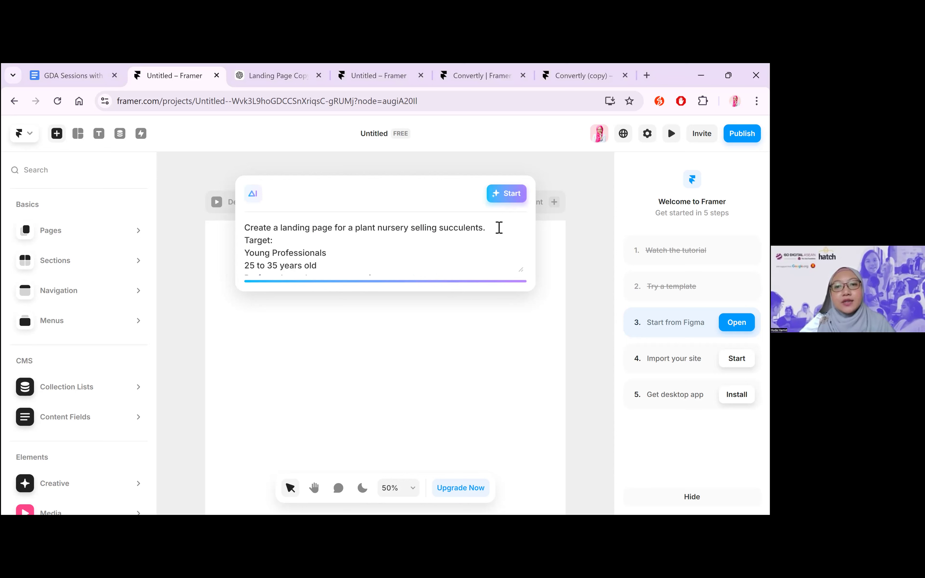
left_click(466, 229)
key("Return")
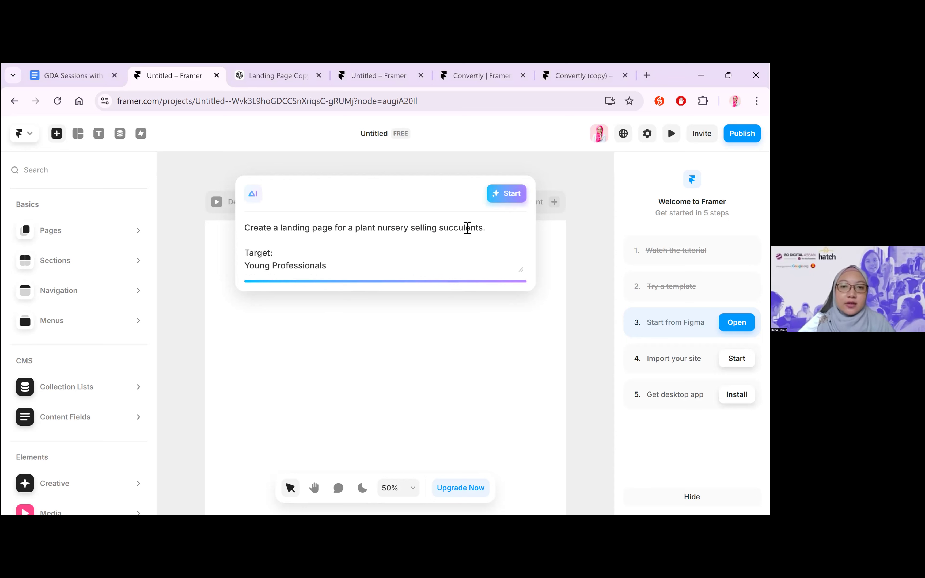
double_click(421, 227)
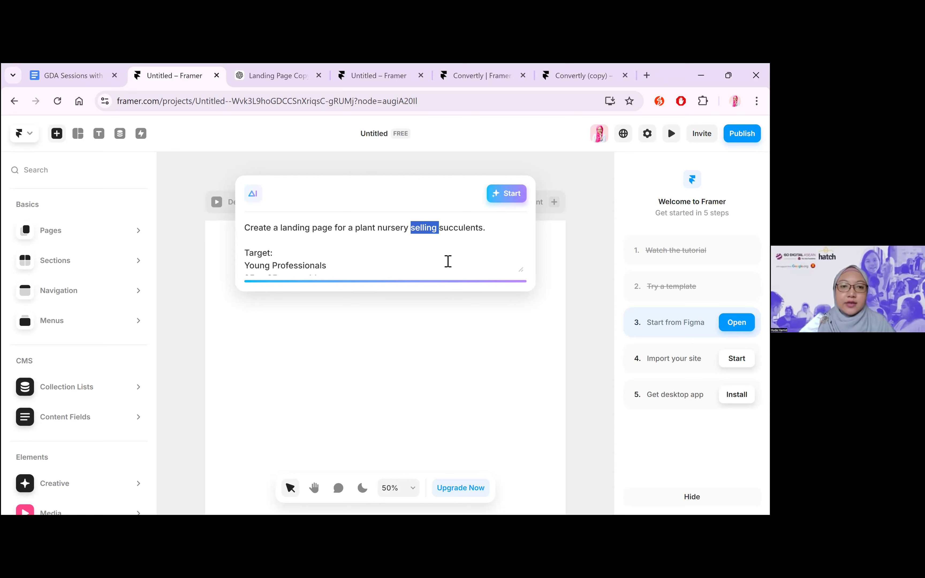
left_click(442, 254)
scroll(442, 254, "down", 1)
scroll(419, 228, "up", 1)
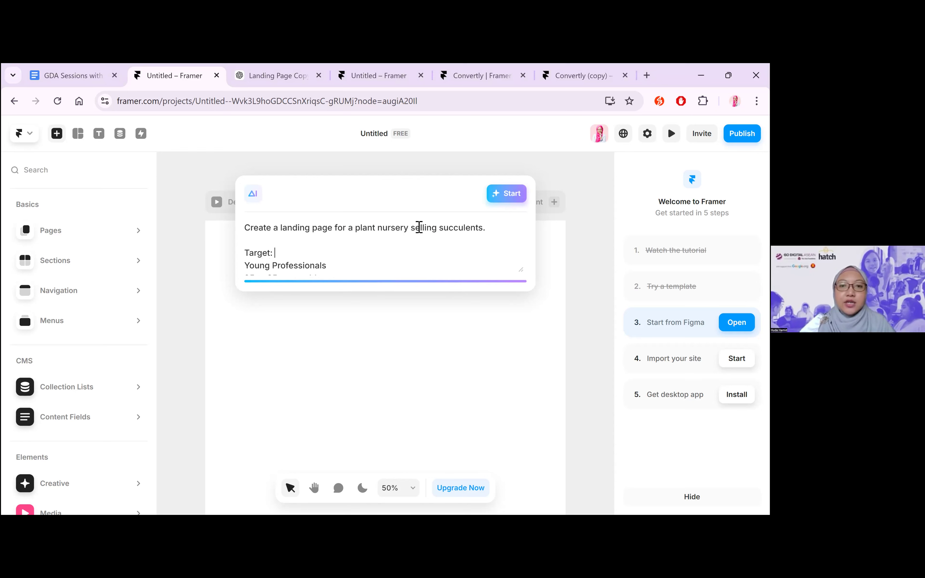
Reword the prompt's opening line to "Create a landing page to download a guide on", replacing the part about the nursery selling succulents
left_click_drag(495, 231, 356, 231)
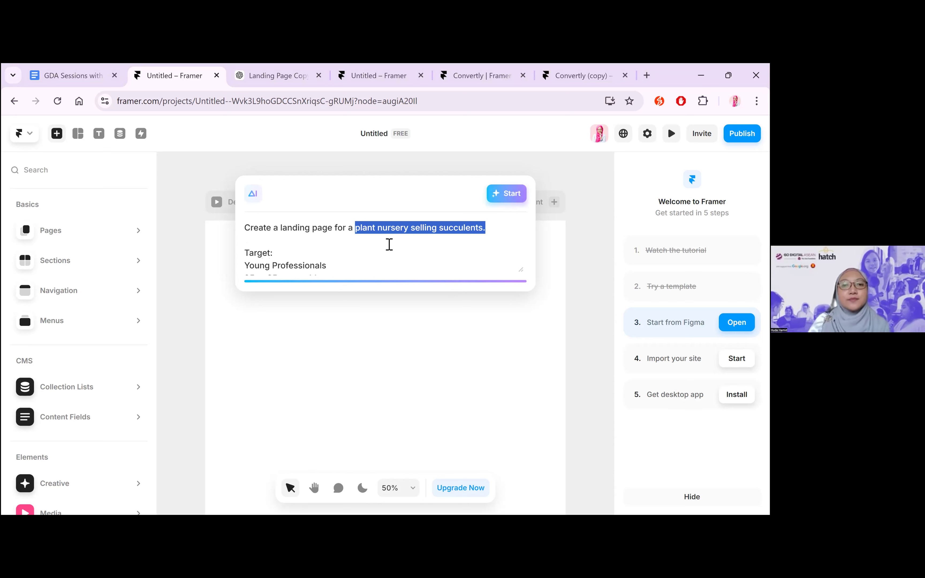
key("BackSpace")
key("BackSpace")
key("BackSpace")
key("BackSpace")
key("BackSpace")
key("BackSpace")
type("to h")
key("BackSpace")
type("download a guide on")
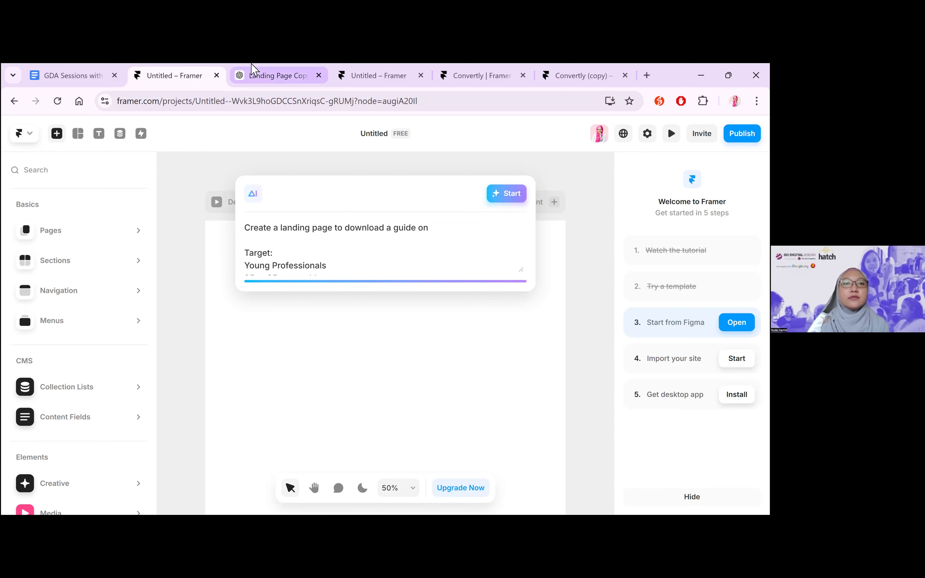
In the ChatGPT landing page chat, find Section 6 and copy the phrase "Download 'The Ultimate Succulent Care Cheat Sheet for Busy Professionals'"
left_click(253, 72)
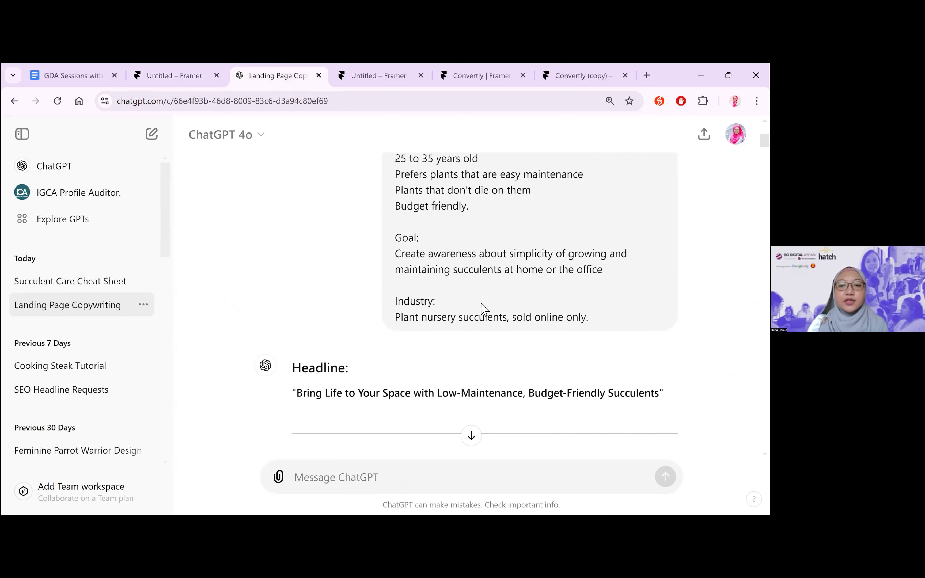
scroll(483, 308, "down", 2)
scroll(484, 307, "up", 10)
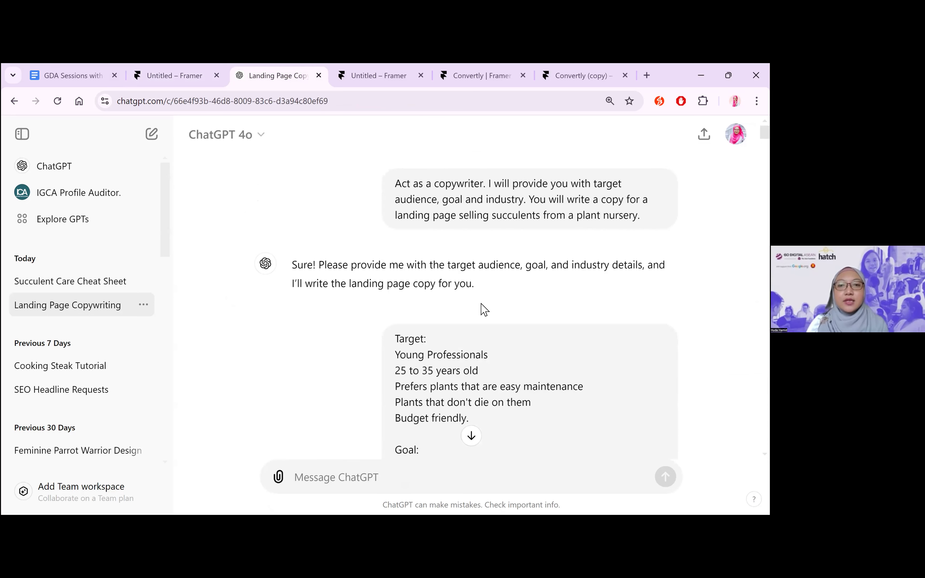
scroll(483, 309, "down", 12)
scroll(485, 309, "down", 15)
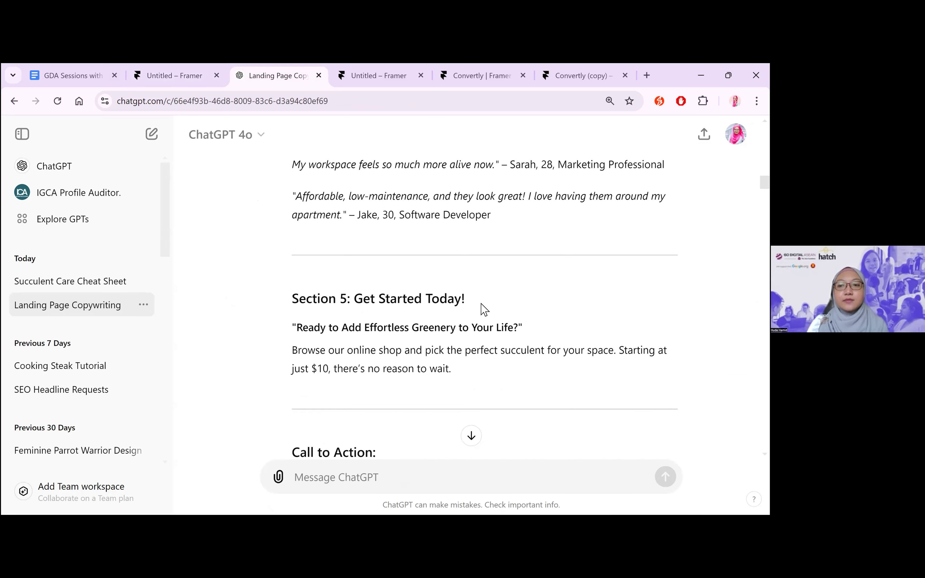
scroll(484, 309, "down", 10)
scroll(483, 309, "down", 3)
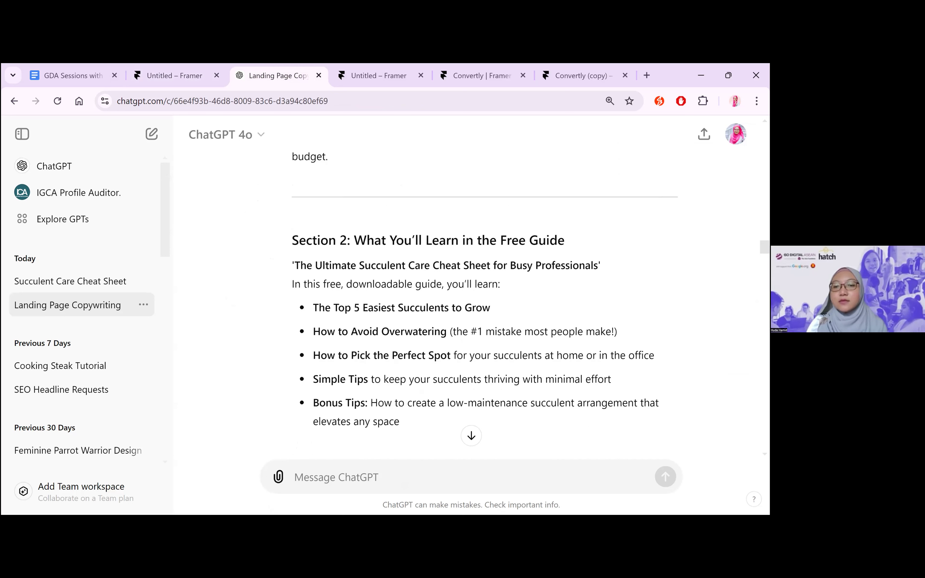
left_click(471, 437)
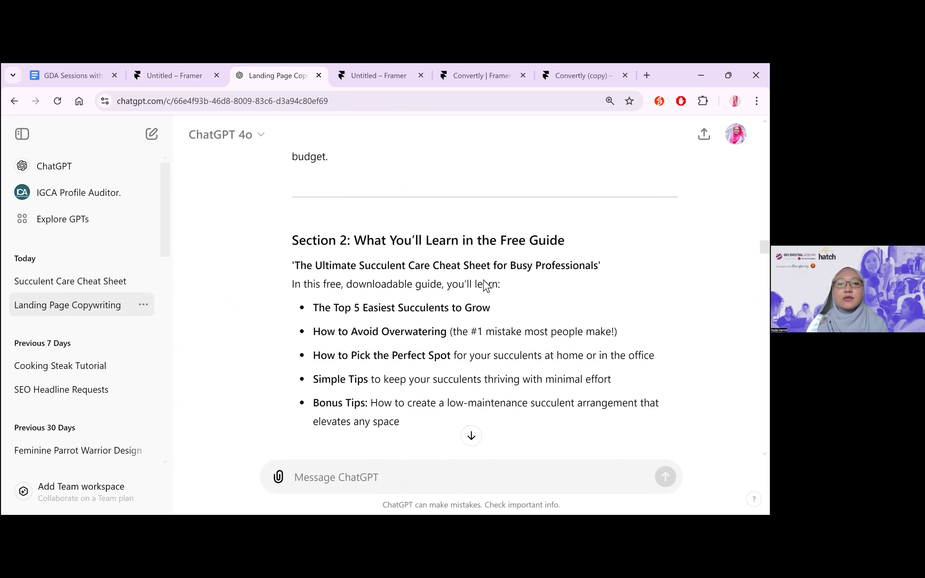
scroll(485, 282, "up", 6)
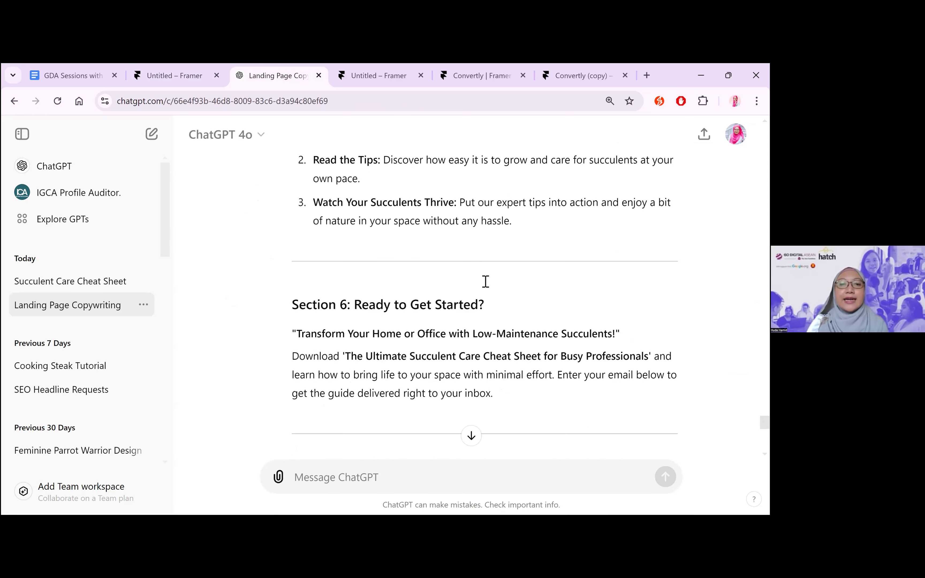
scroll(486, 283, "down", 6)
scroll(507, 281, "up", 2)
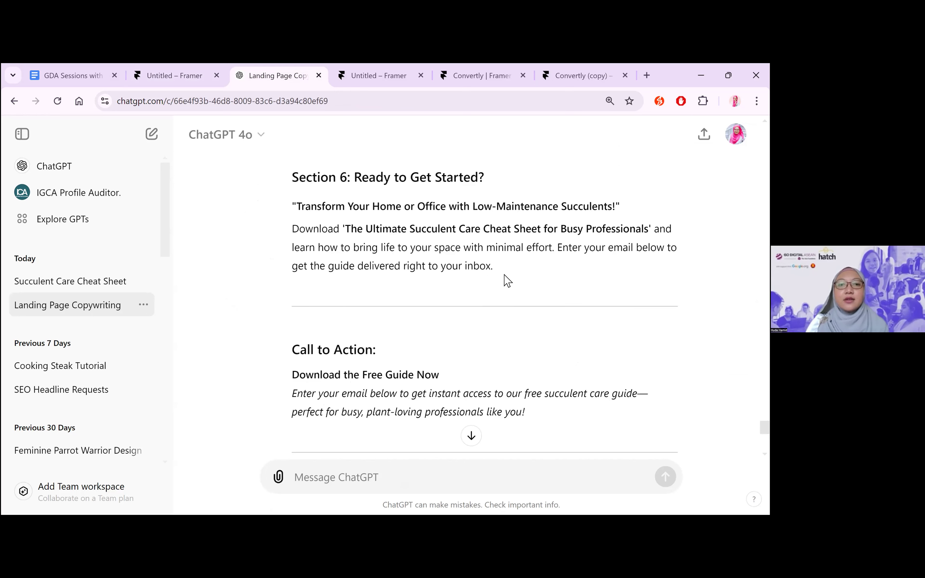
left_click_drag(292, 230, 654, 229)
key("ctrl+c")
Replace "download a guide on" in the Framer prompt with the copied "Download 'The Ultimate Succulent Care Cheat Sheet for Busy Professionals'"
left_click(158, 69)
left_click(402, 230)
left_click_drag(430, 228, 349, 226)
key("ctrl+v")
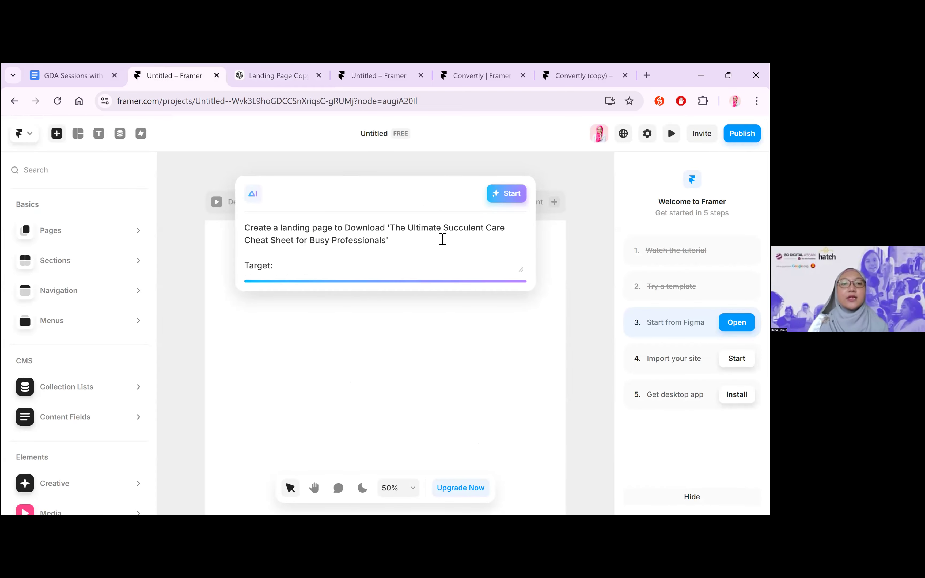
Generate the landing page from the finished AI prompt and dismiss the free framer.ai domain offer
key("ctrl+a")
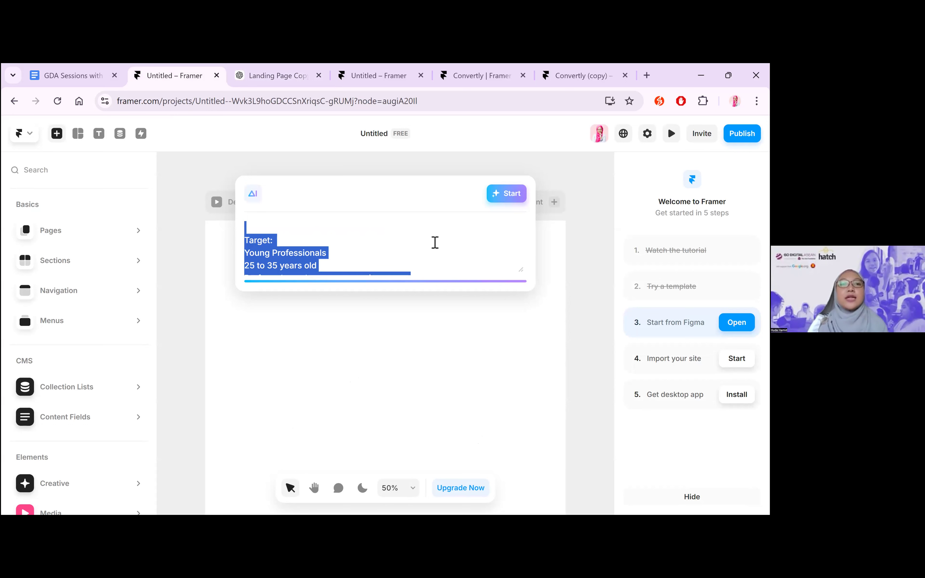
left_click(510, 230)
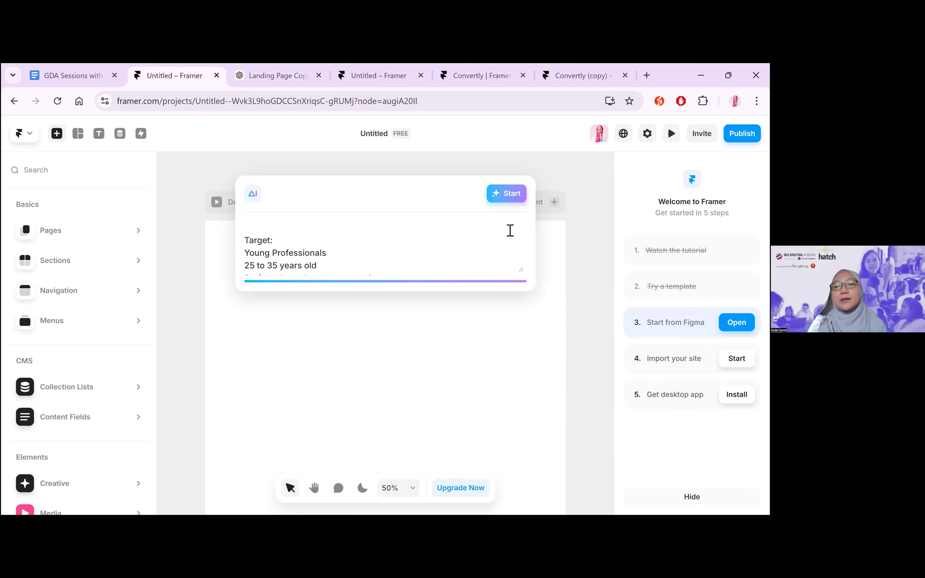
left_click(508, 195)
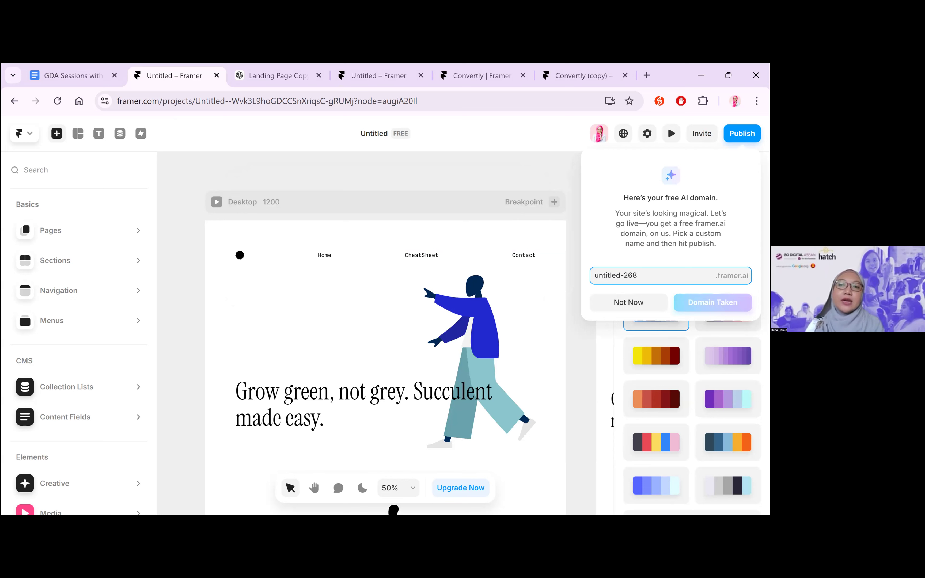
key("ctrl+a")
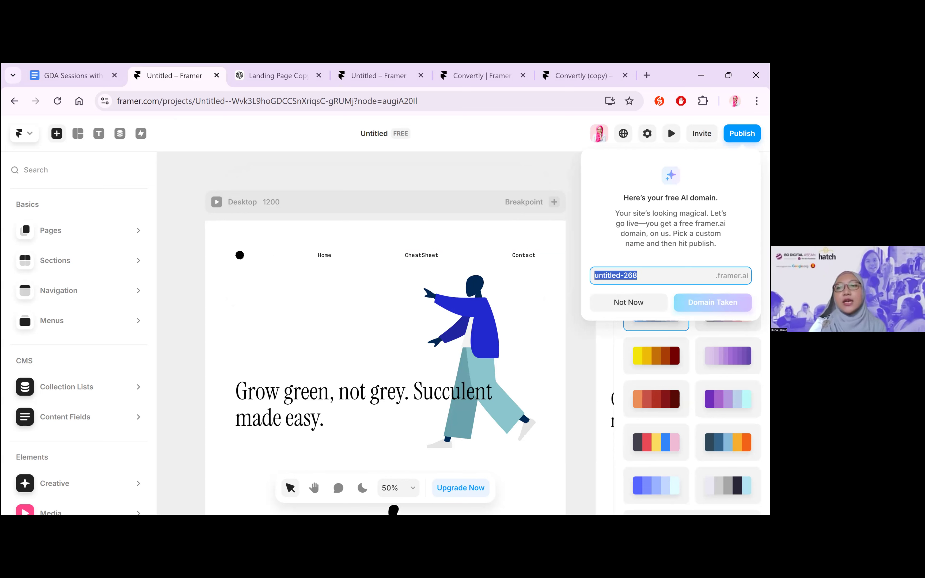
key("Escape")
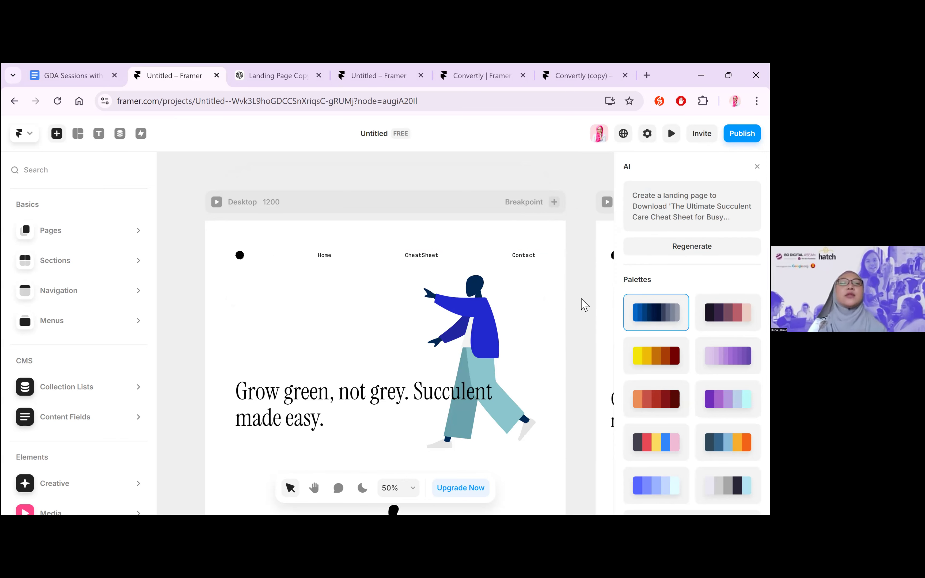
Examine the AI-generated page from its hero headline through the guide description and benefit cards to the download section
scroll(583, 304, "down", 1)
scroll(583, 305, "down", 2)
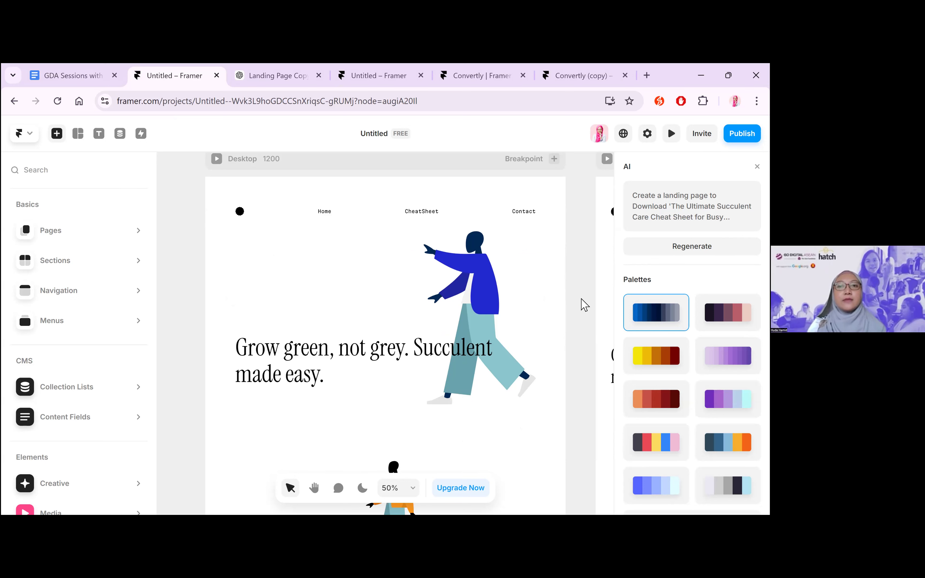
scroll(584, 304, "down", 1)
scroll(583, 305, "down", 2)
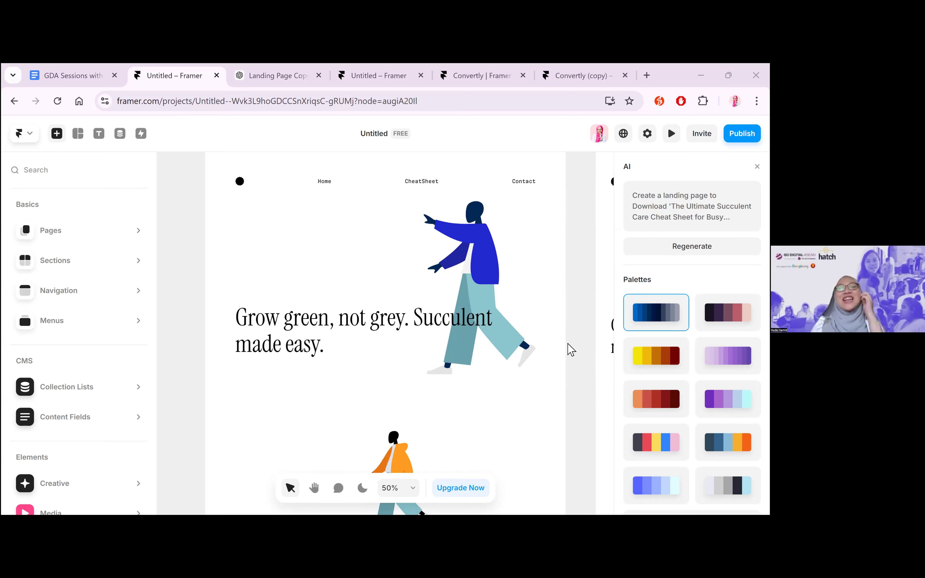
scroll(552, 338, "up", 3)
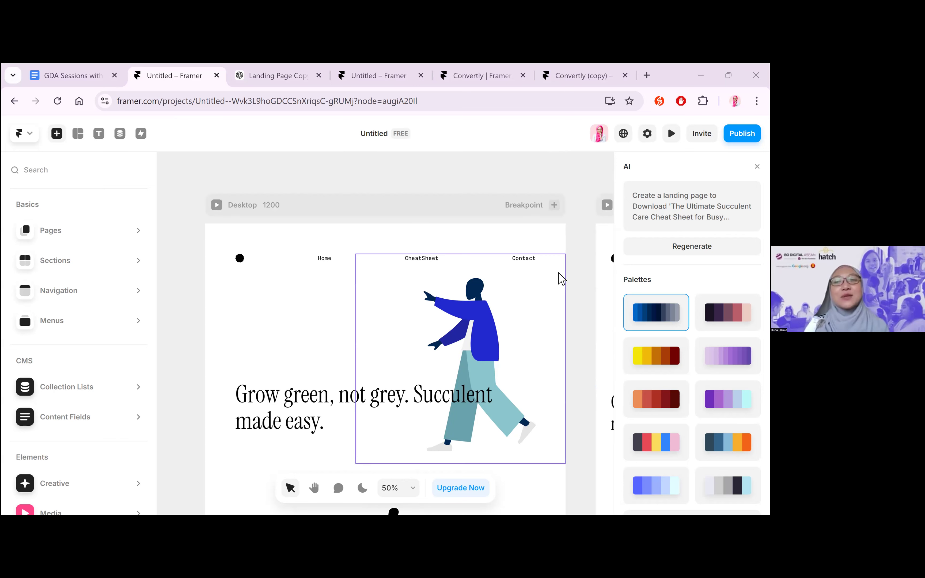
scroll(571, 312, "down", 1)
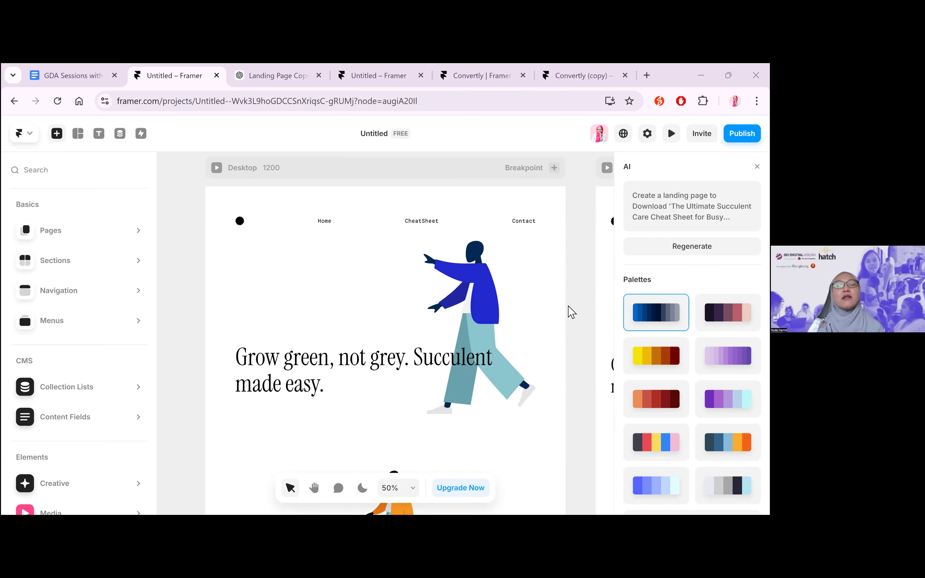
scroll(571, 311, "down", 1)
scroll(571, 311, "down", 2)
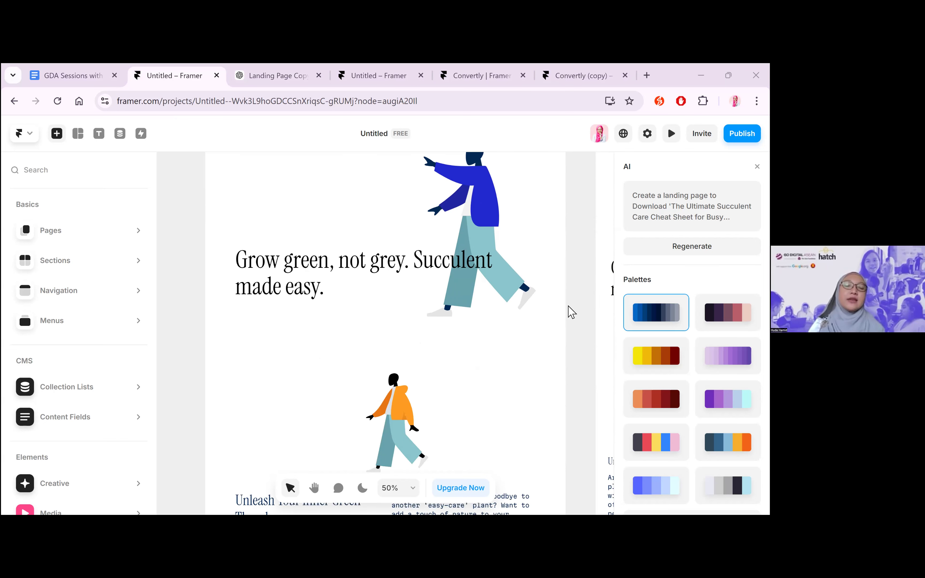
scroll(571, 312, "down", 5)
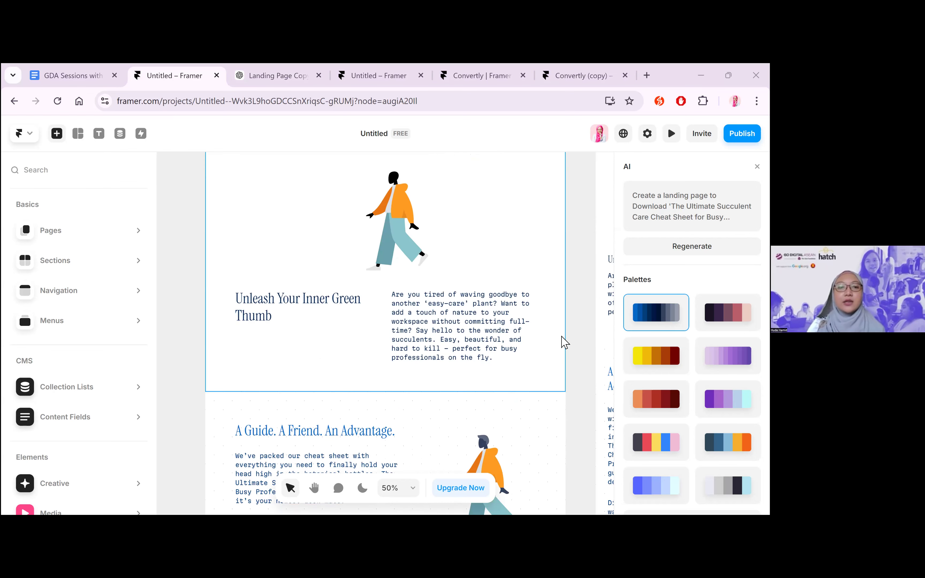
scroll(562, 340, "down", 1)
scroll(510, 366, "down", 4)
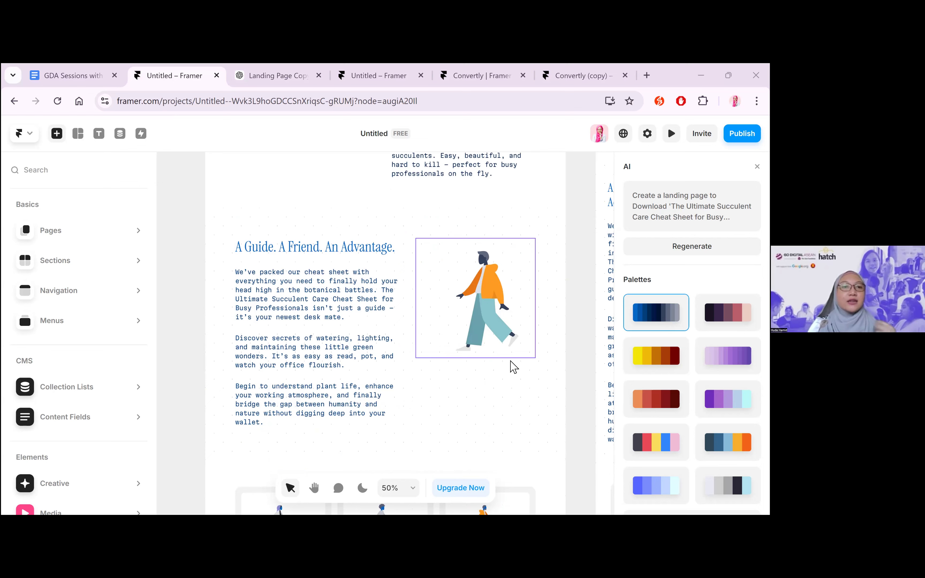
scroll(514, 367, "down", 2)
scroll(286, 187, "down", 1)
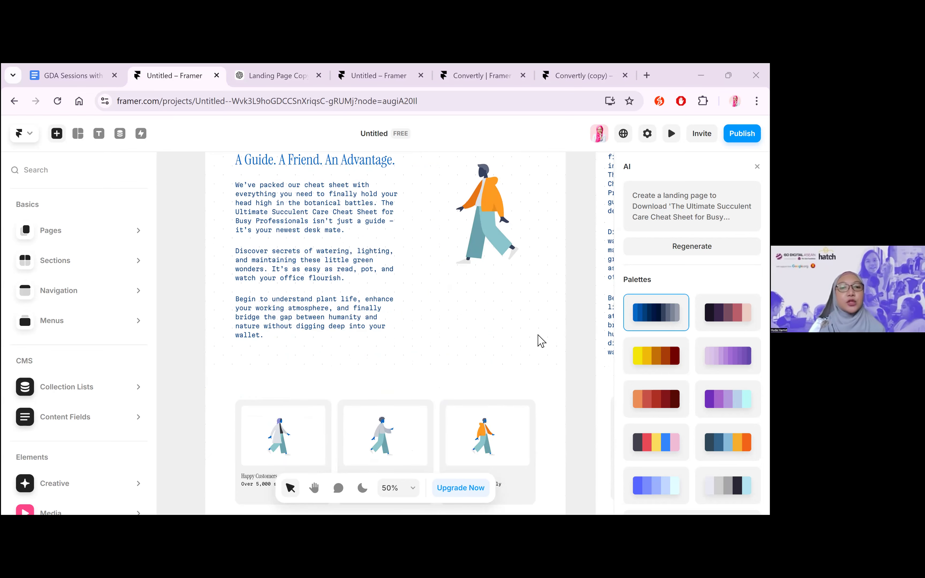
scroll(543, 341, "down", 4)
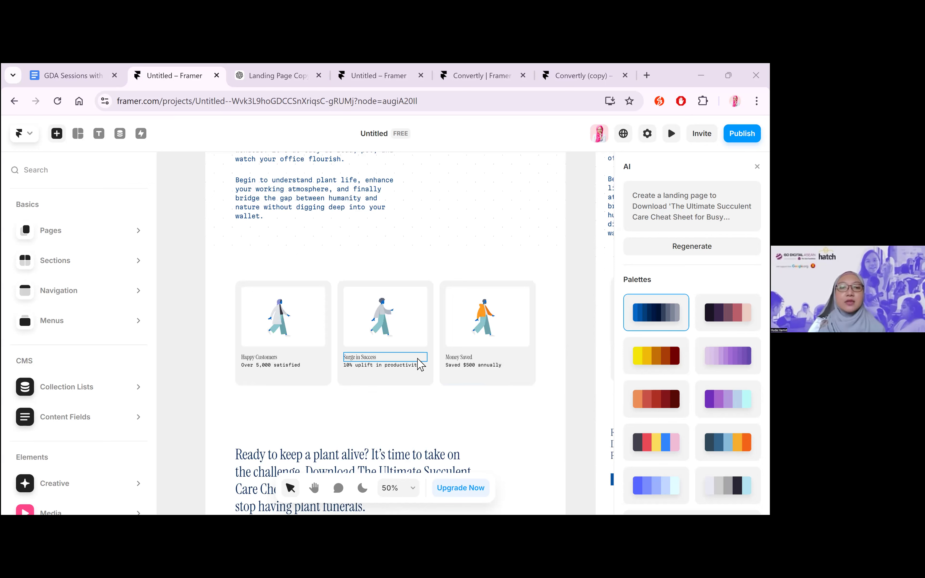
Examine the rest of the generated page from the download section through the testimonials to the footer, and view all its breakpoints together
scroll(544, 392, "down", 4)
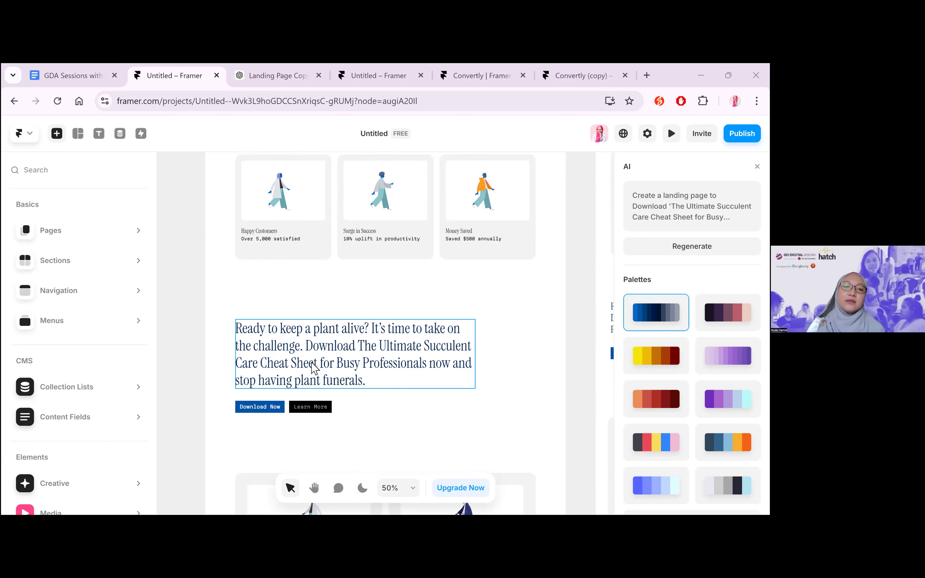
scroll(250, 314, "down", 4)
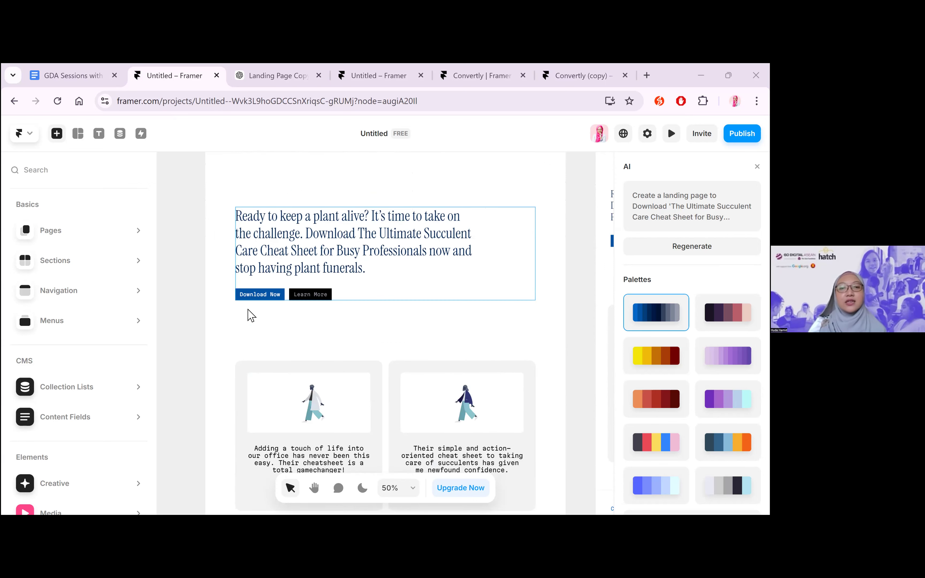
scroll(433, 337, "down", 4)
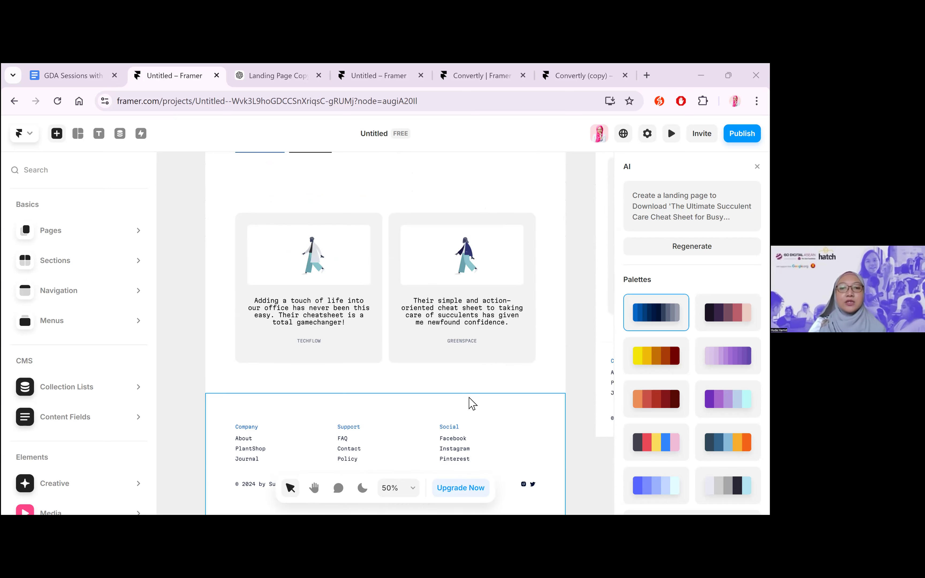
scroll(377, 357, "down", 3)
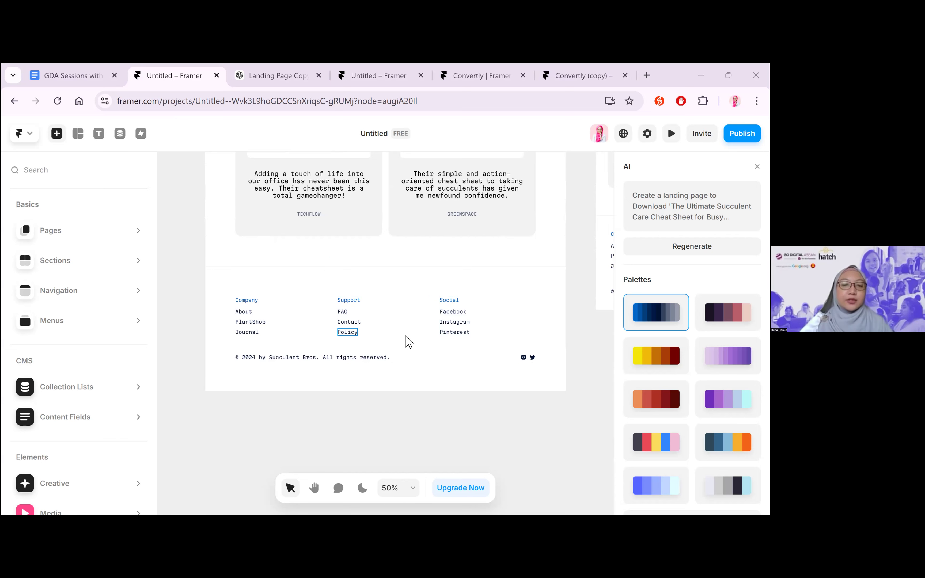
scroll(563, 358, "up", 15)
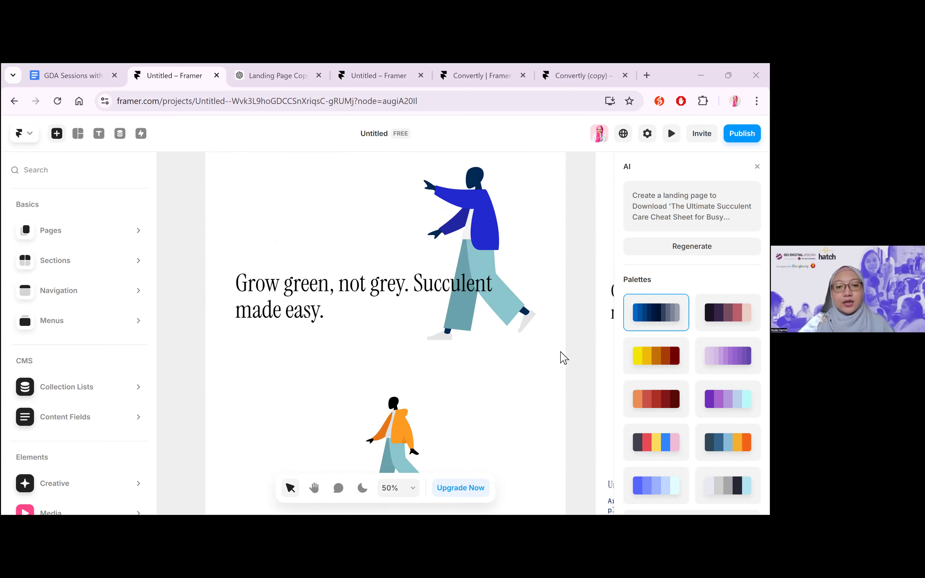
scroll(564, 357, "up", 10)
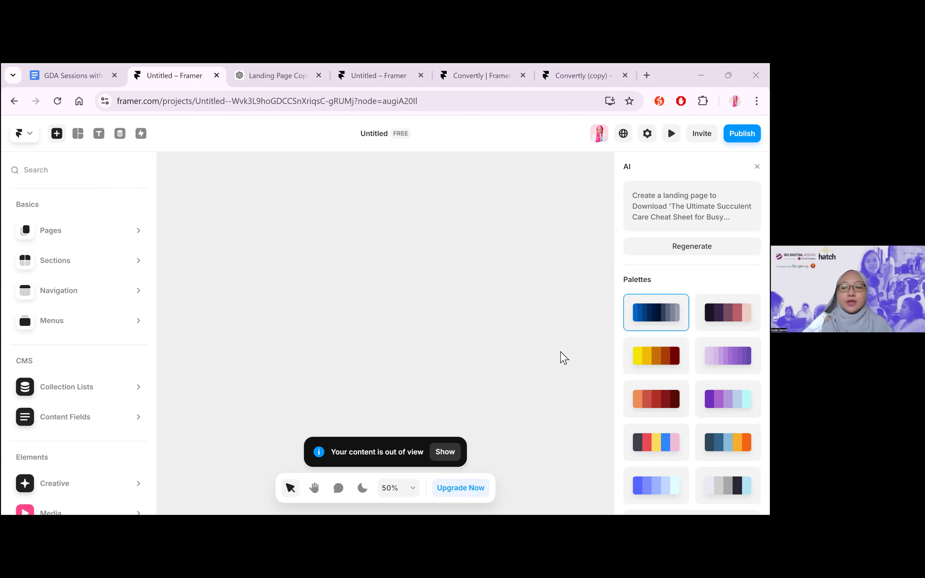
left_click(441, 444)
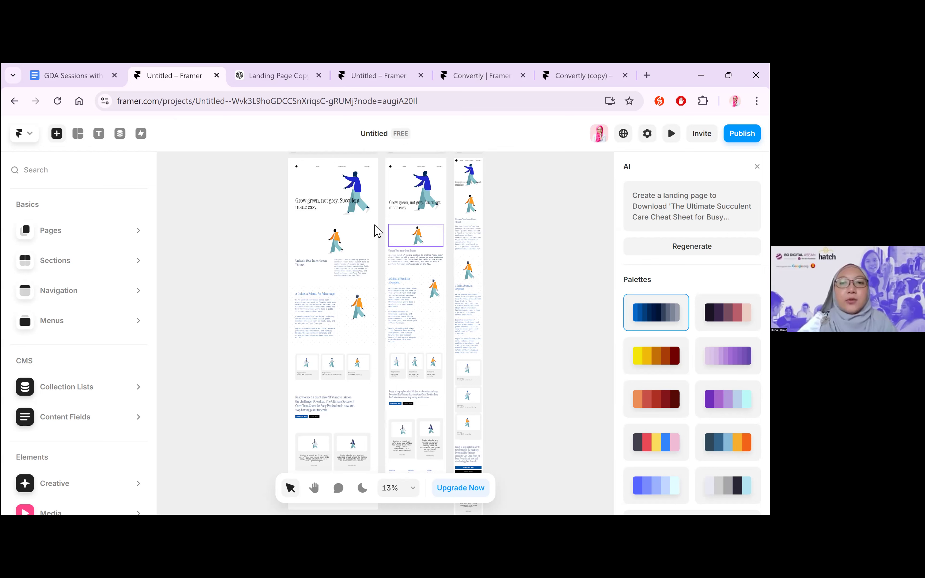
left_click(536, 341)
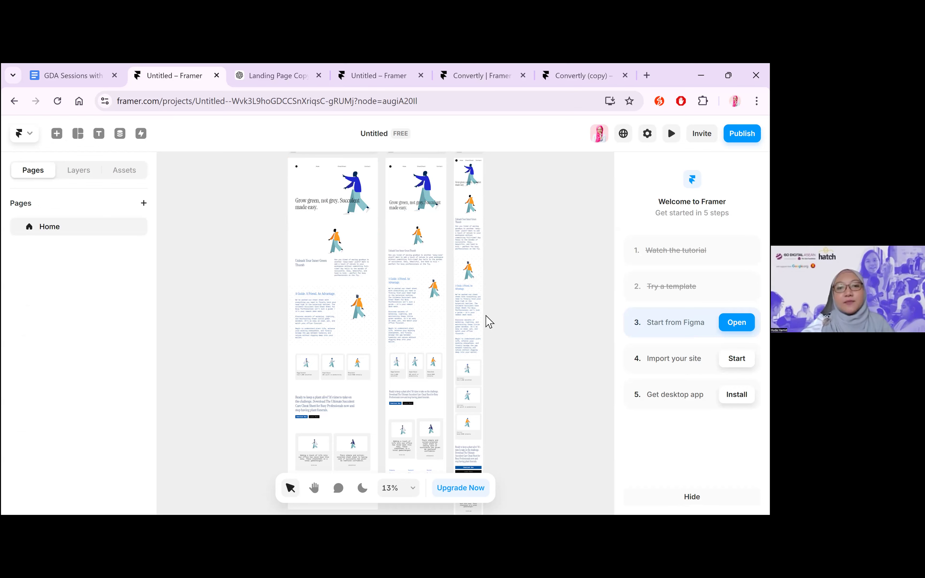
Look back through the landing page copy above Section 6 in the ChatGPT chat and return to the Framer project
left_click(274, 78)
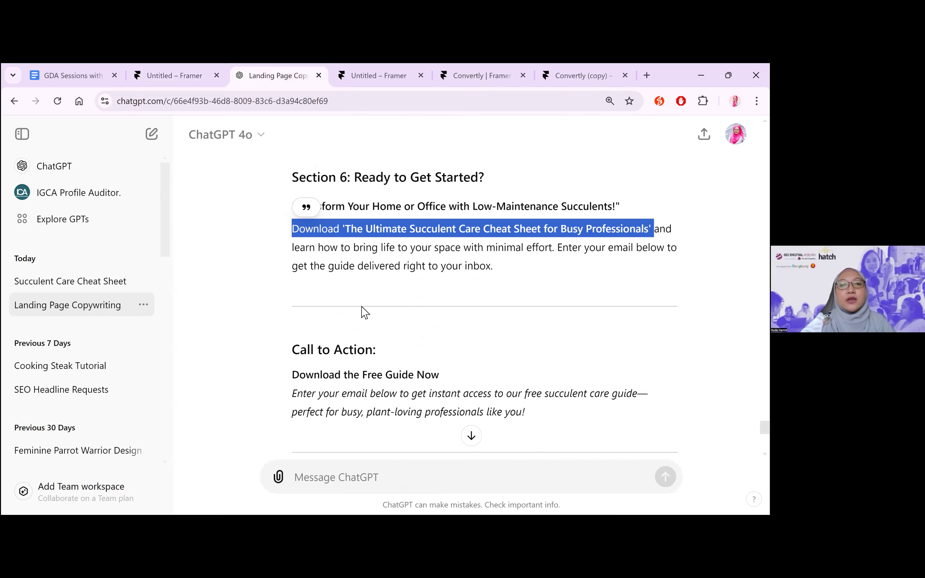
scroll(370, 260, "up", 20)
left_click(182, 65)
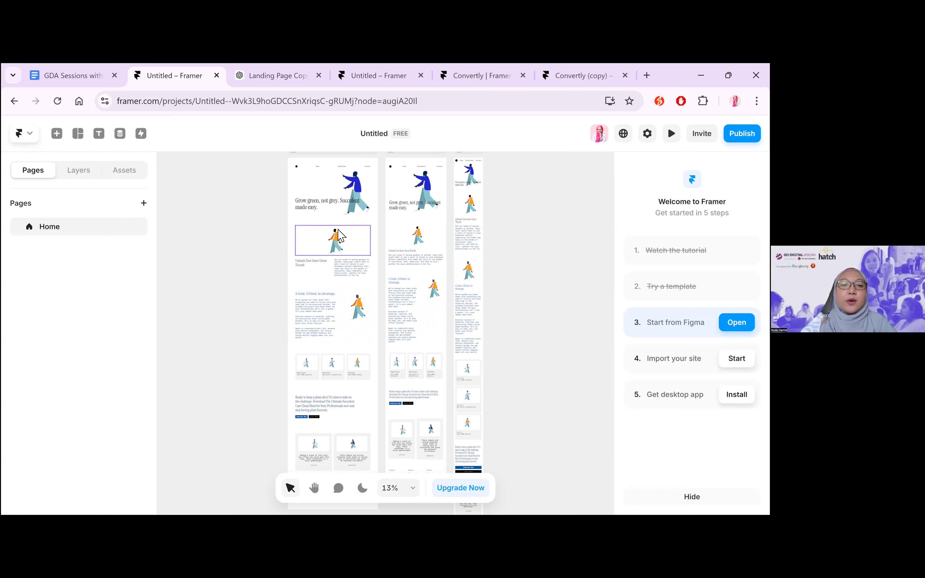
Select the navigation bar at the head of the Desktop page and review its layout and style properties
scroll(291, 258, "up", 3)
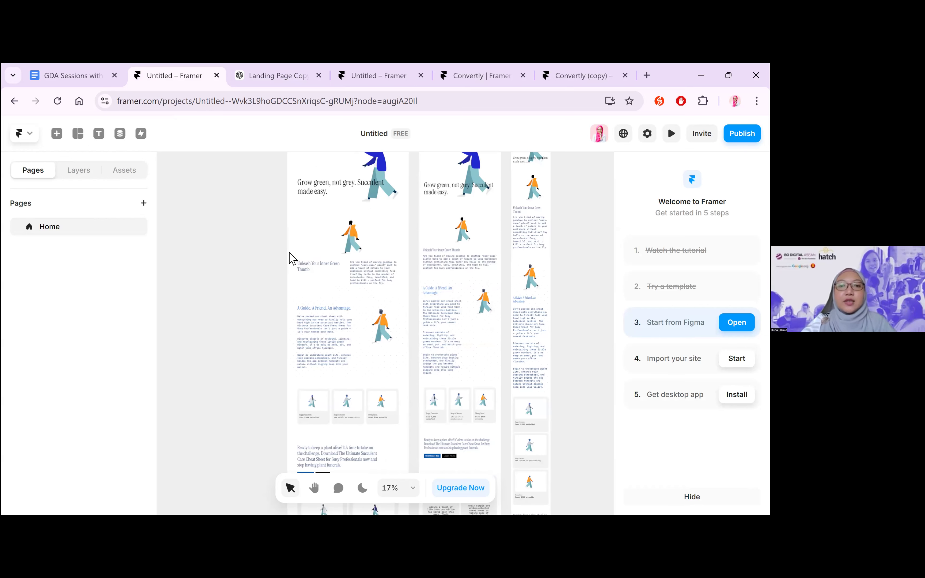
scroll(291, 259, "up", 5)
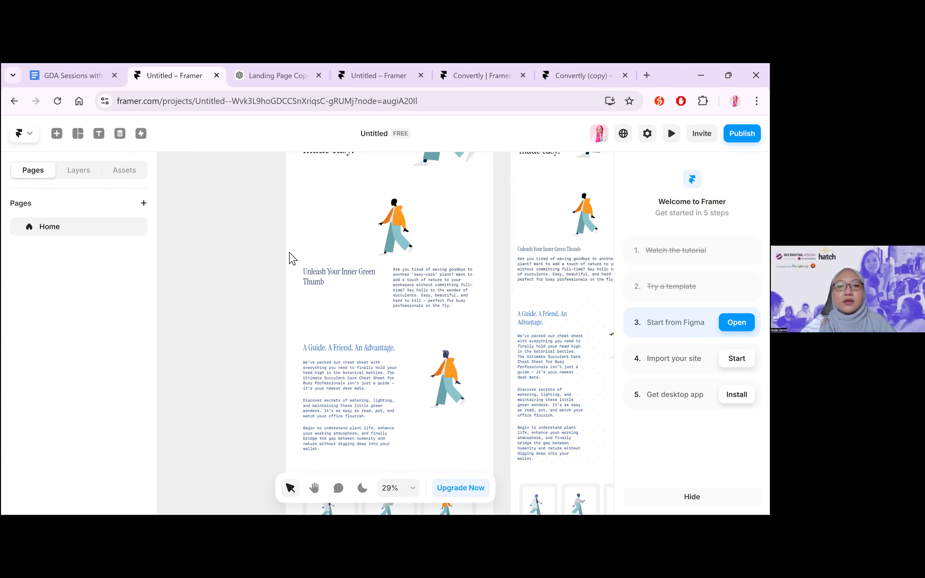
scroll(292, 259, "up", 3)
scroll(430, 265, "up", 8)
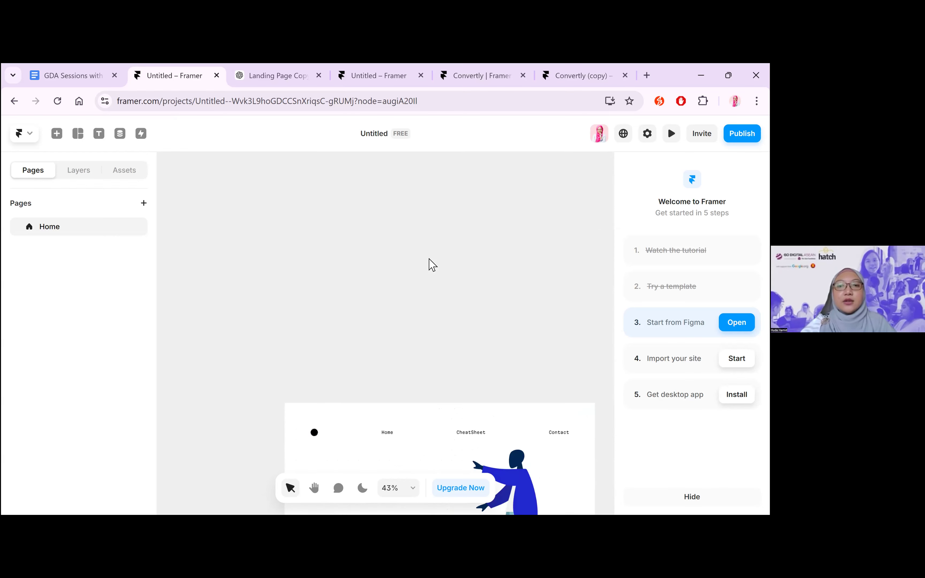
scroll(432, 265, "down", 5)
left_click(410, 242)
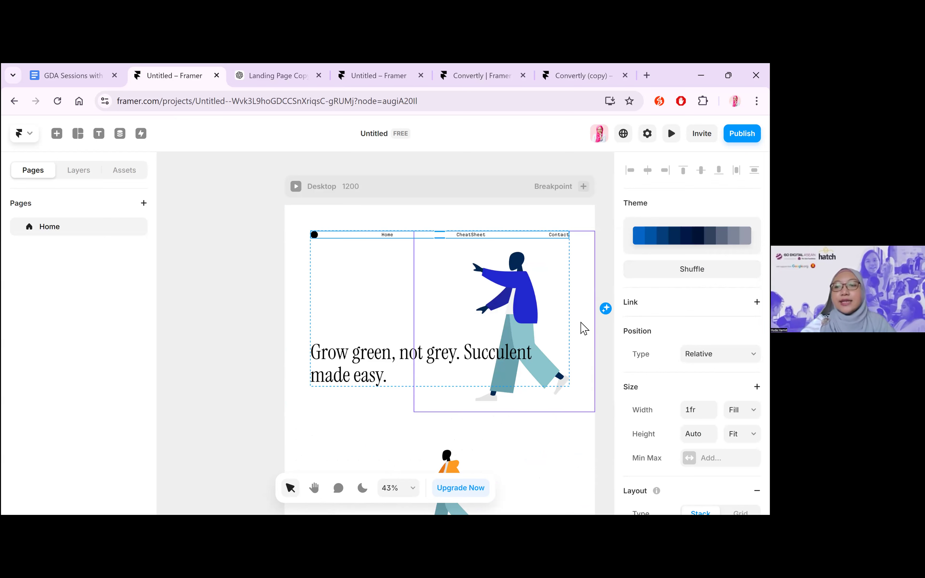
scroll(692, 332, "down", 5)
scroll(692, 333, "down", 5)
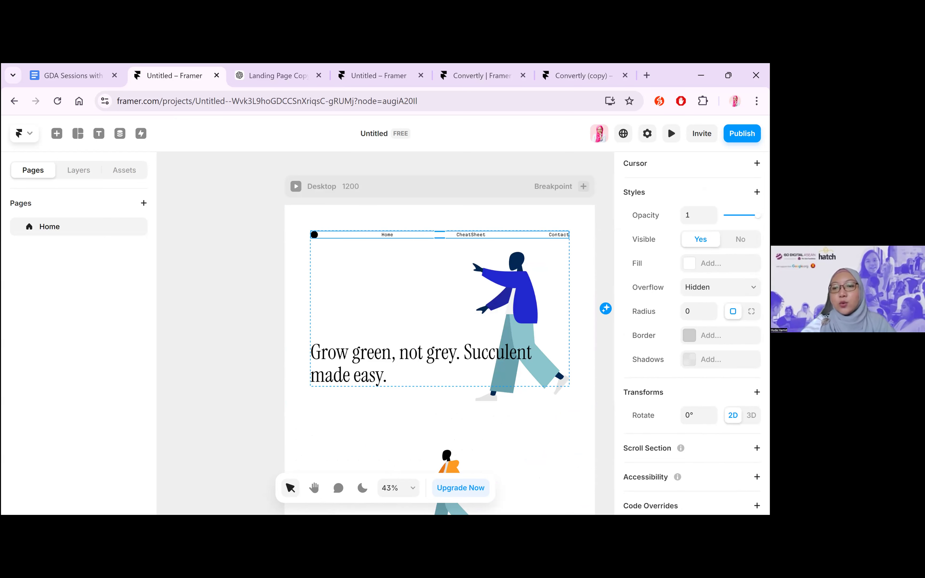
scroll(691, 333, "up", 7)
Delete the Home, CheatSheet and Contact links from the Desktop page's navigation bar, keeping the round logo
left_click(387, 236)
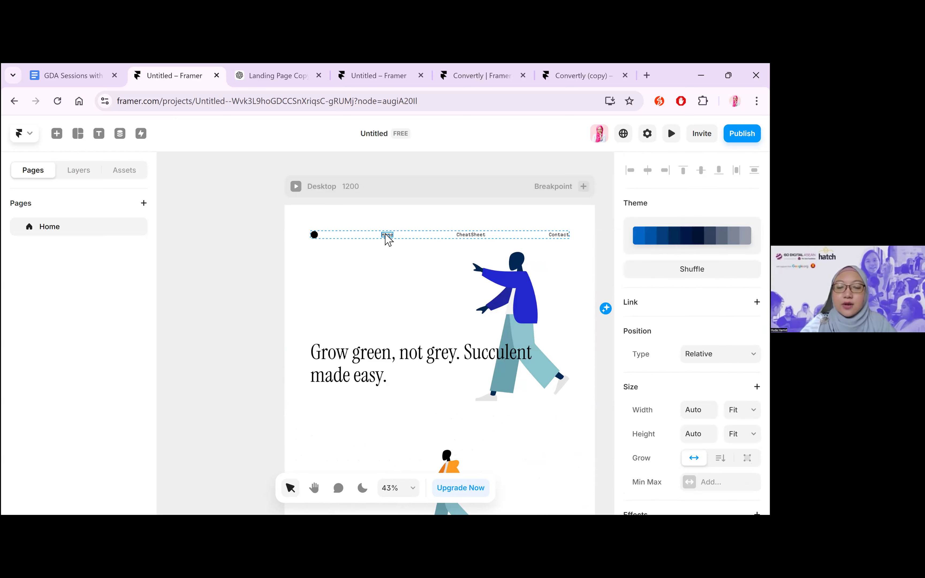
key("Delete")
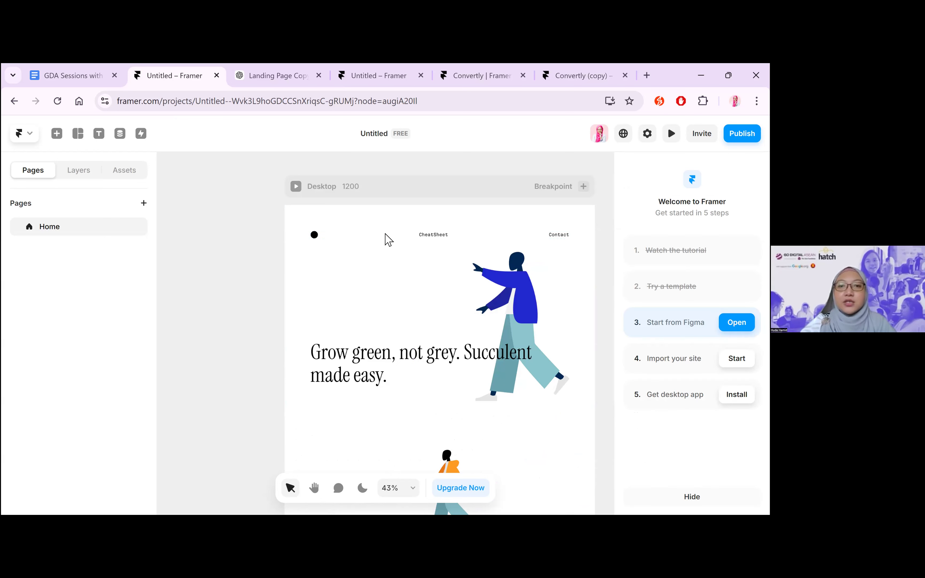
left_click(424, 236)
key("Delete")
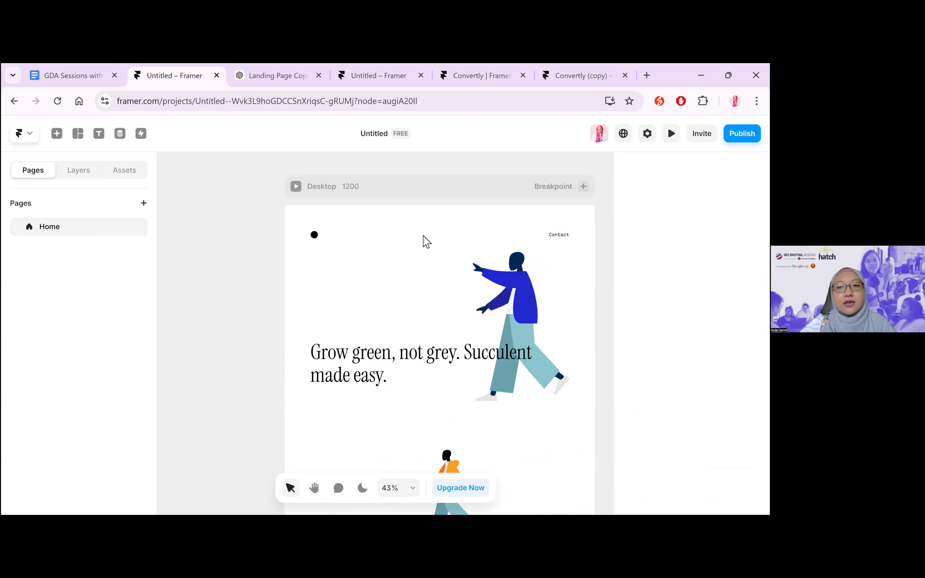
left_click(564, 237)
key("Delete")
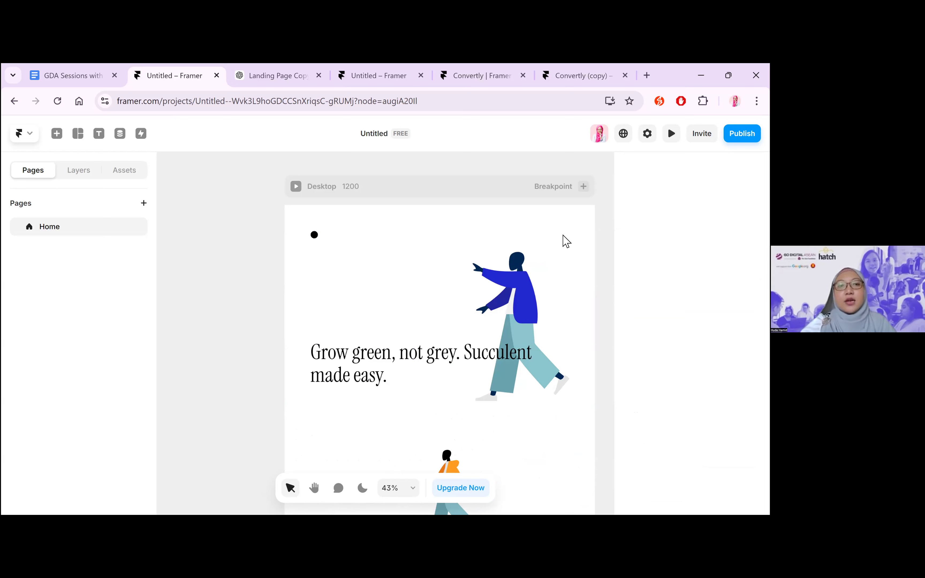
left_click(314, 235)
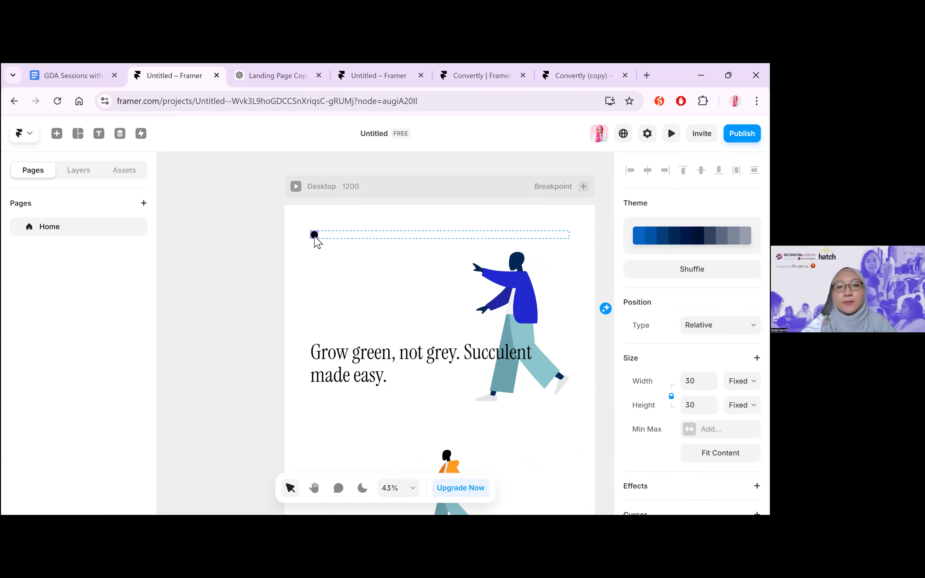
left_click(282, 278)
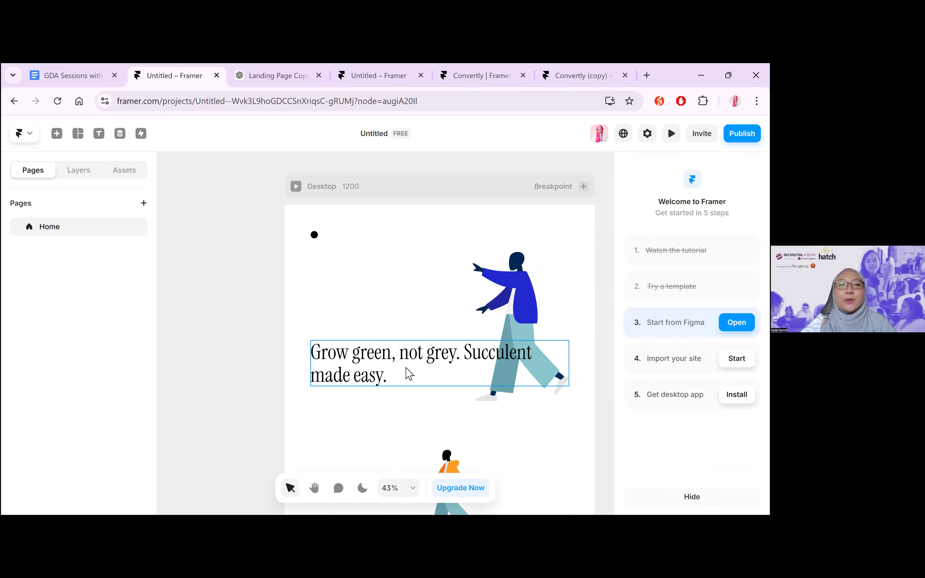
In the ChatGPT landing page chat, copy the headline "Discover the Secret to Effortless Plant Care: Download Your Free Succulent Care Guide!"
left_click(272, 76)
scroll(571, 378, "up", 15)
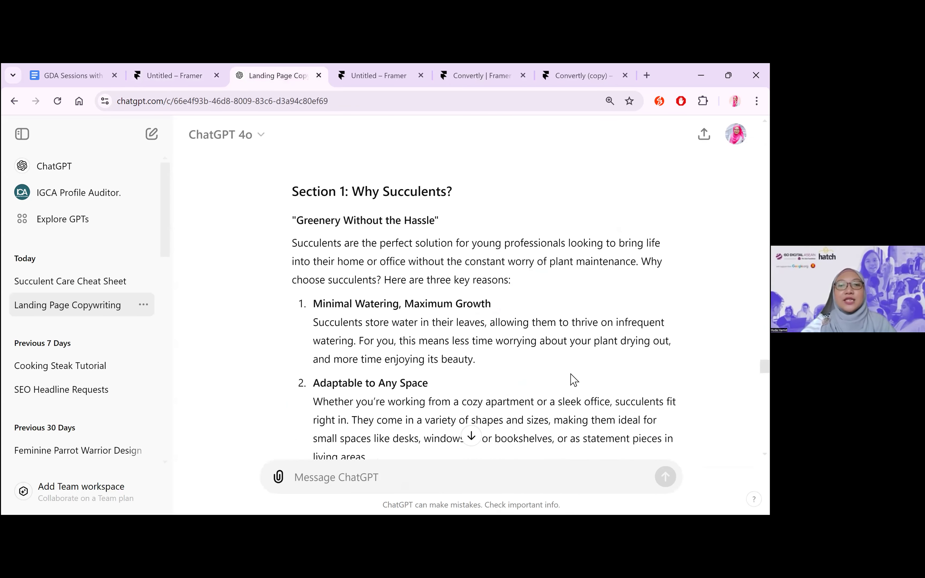
scroll(573, 380, "up", 1)
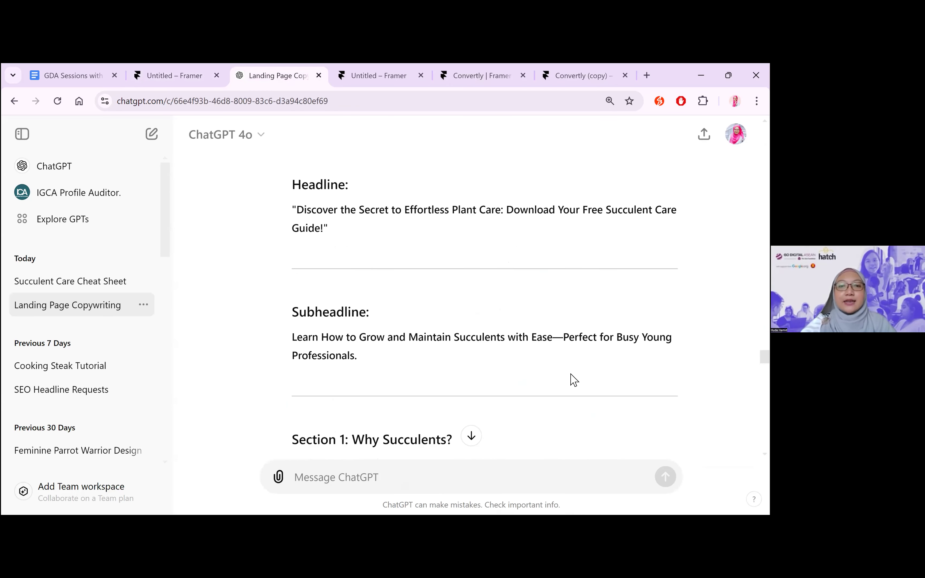
scroll(299, 252, "up", 1)
left_click_drag(299, 253, 325, 268)
key("ctrl+c")
Replace the Desktop hero headline in Framer with "Discover the Secret to Effortless Plant Care: Download Your Free Succulent Care Guide!"
left_click(348, 66)
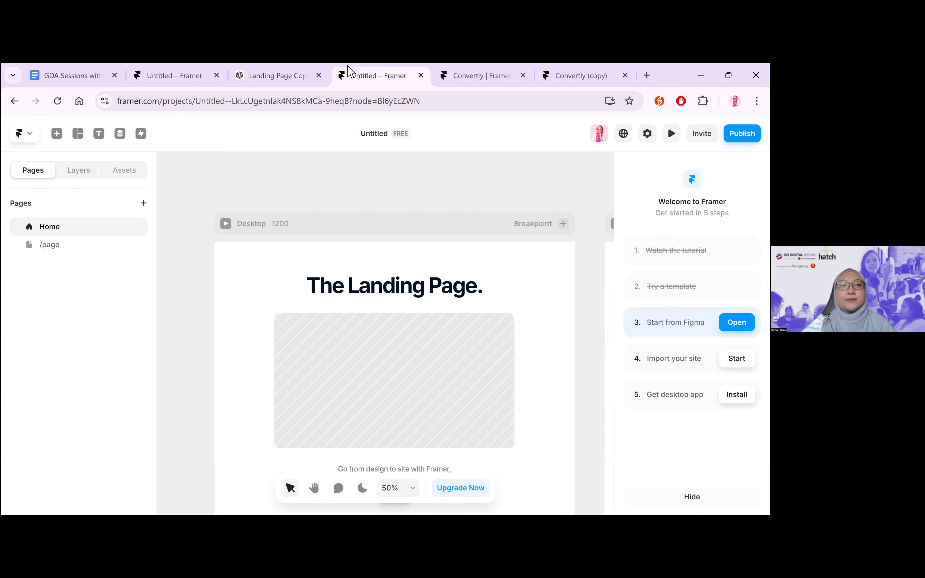
left_click(191, 75)
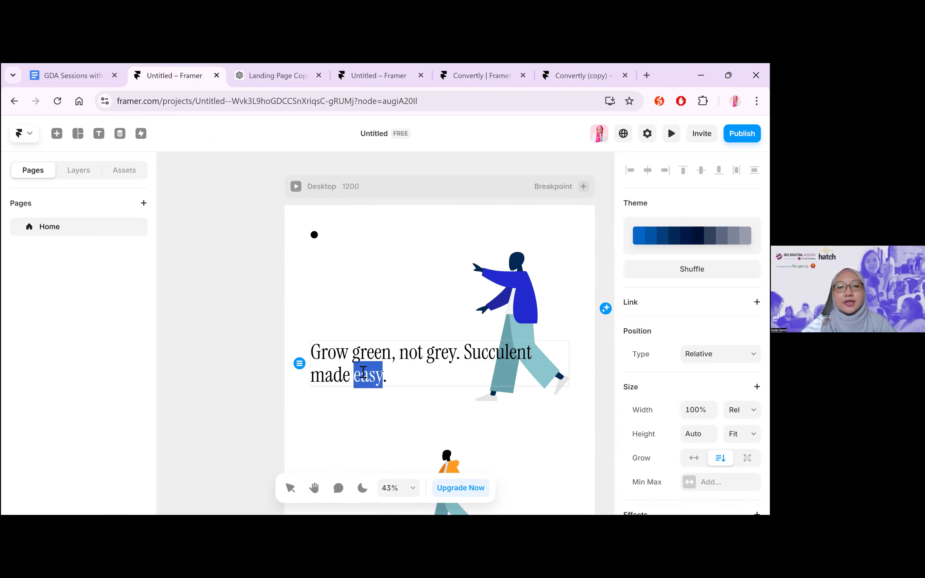
key("ctrl+a")
key("ctrl+v")
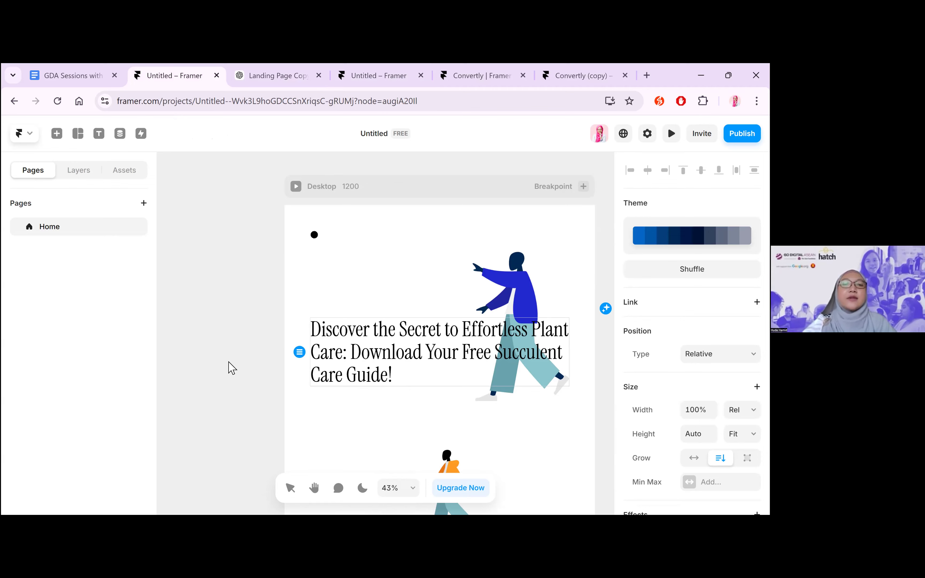
Copy the subheadline "Learn How to Grow and Maintain Succulents with Ease—Perfect for Busy Young Professionals." from the ChatGPT chat and return to Framer
scroll(229, 368, "down", 3)
left_click(249, 79)
left_click_drag(366, 396, 291, 380)
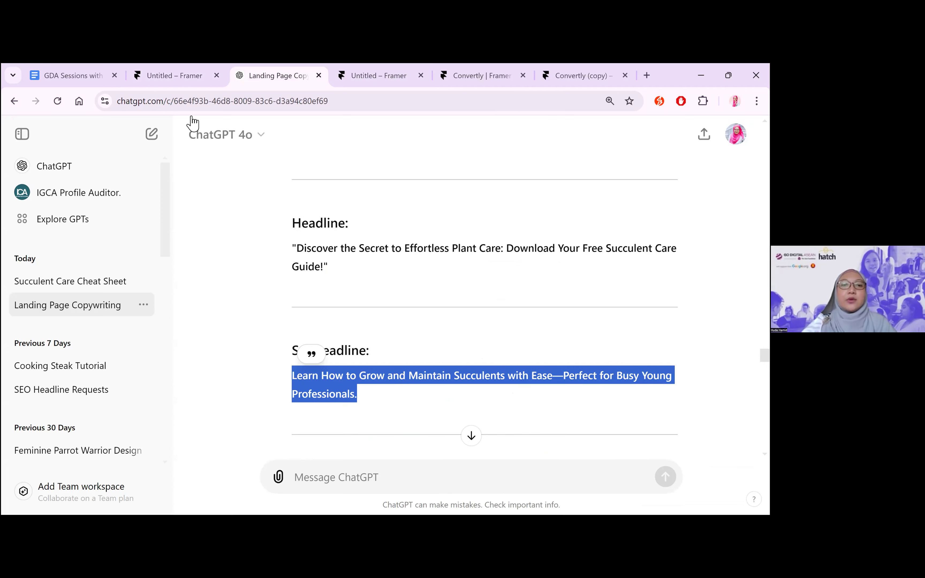
key("ctrl+shift+Tab")
With the Desktop hero headline selected, browse Framer's insertable pages, navigation, menus, collection lists and layout elements
left_click(242, 396)
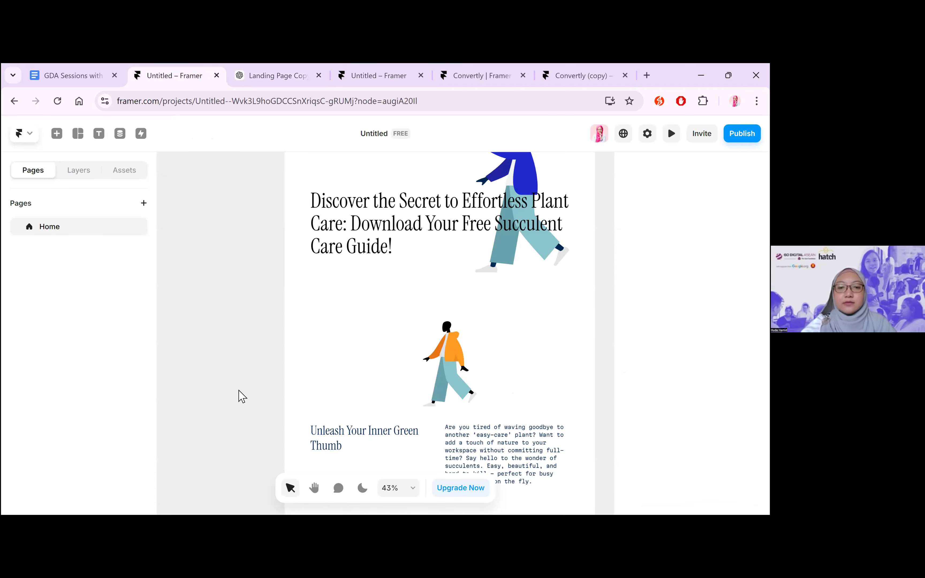
scroll(242, 395, "down", 4)
scroll(241, 395, "up", 1)
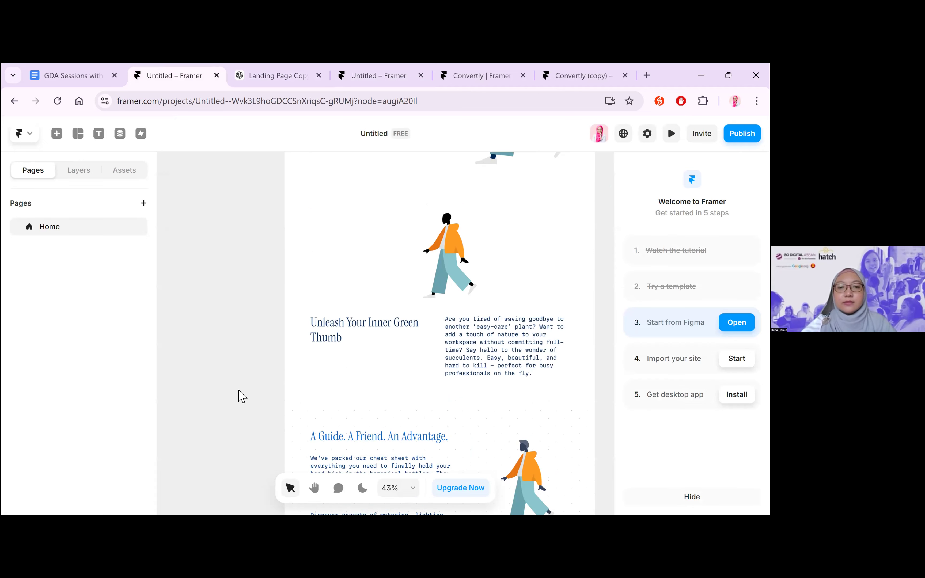
scroll(355, 364, "up", 1)
left_click(276, 257)
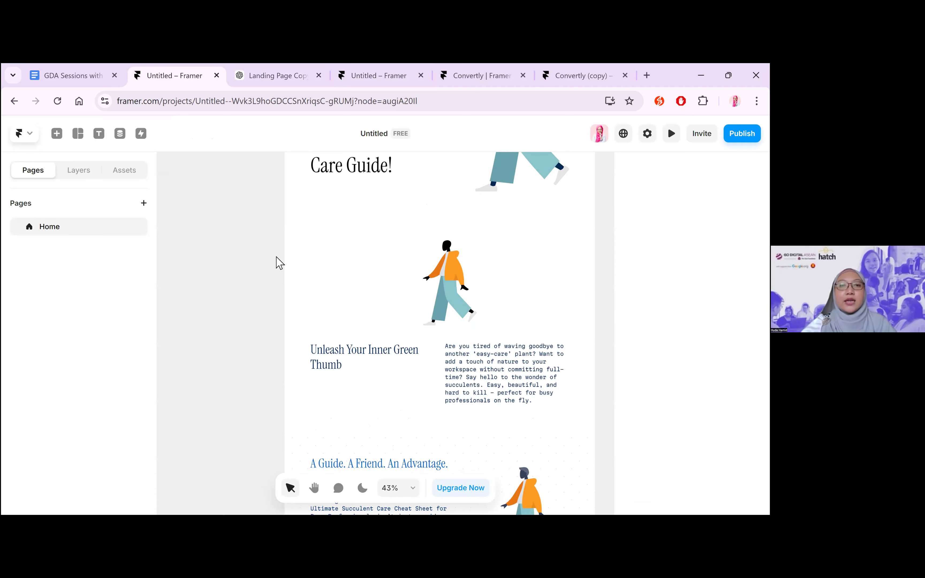
scroll(341, 304, "up", 4)
left_click(343, 304)
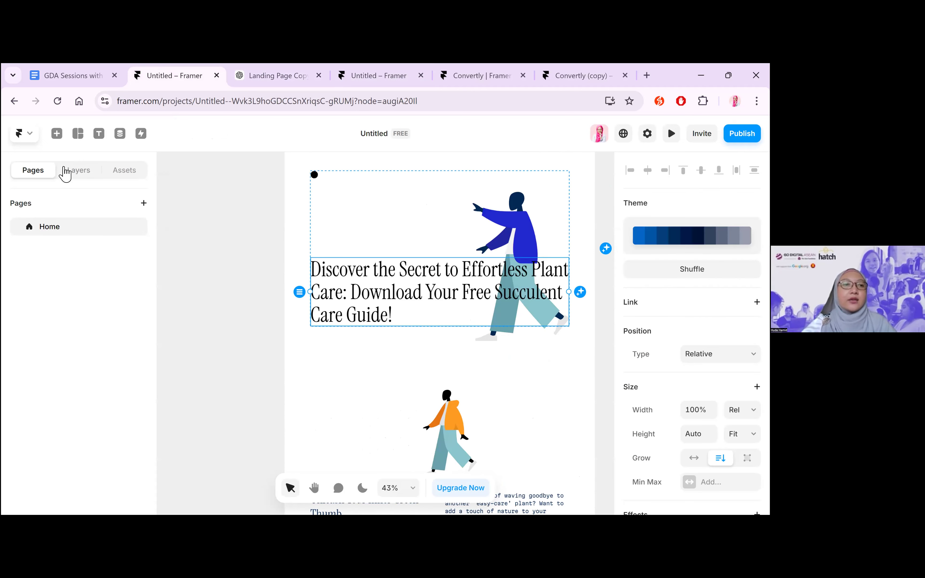
left_click(57, 133)
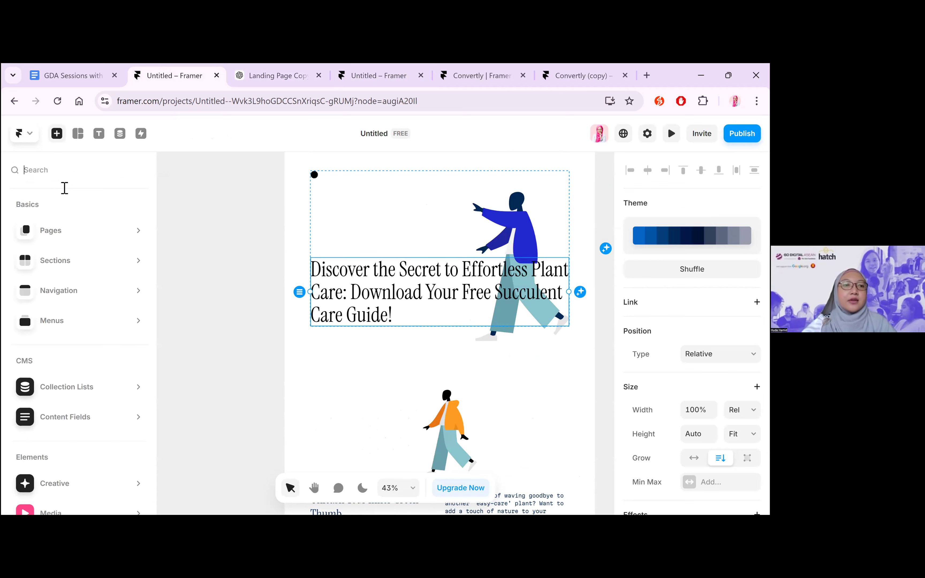
mouse_move(74, 336)
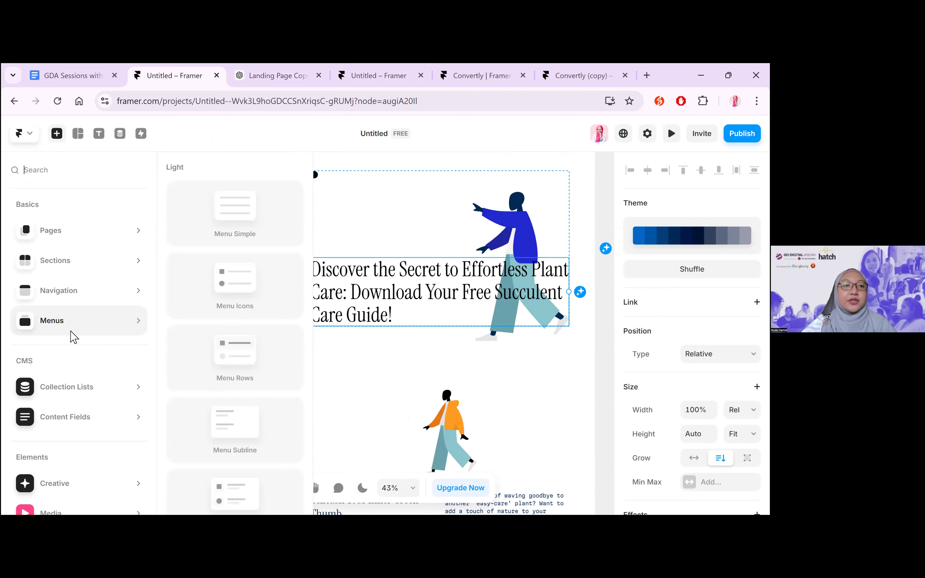
mouse_move(81, 275)
mouse_move(82, 294)
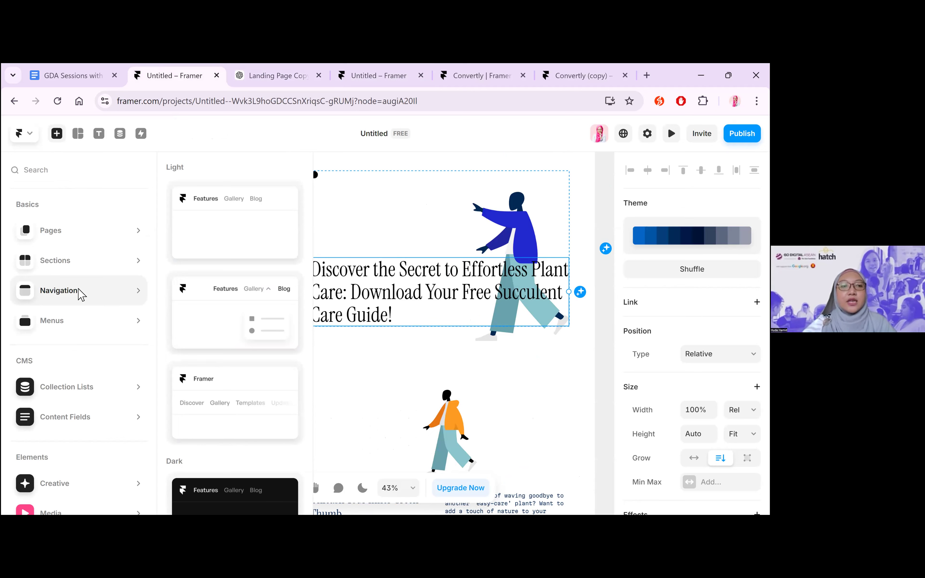
scroll(88, 313, "down", 3)
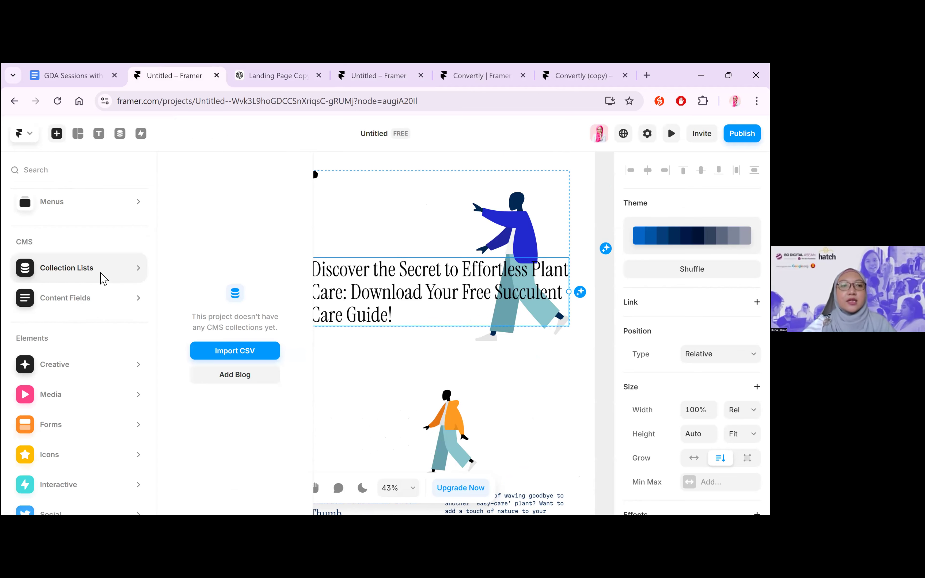
scroll(103, 278, "up", 3)
left_click(77, 133)
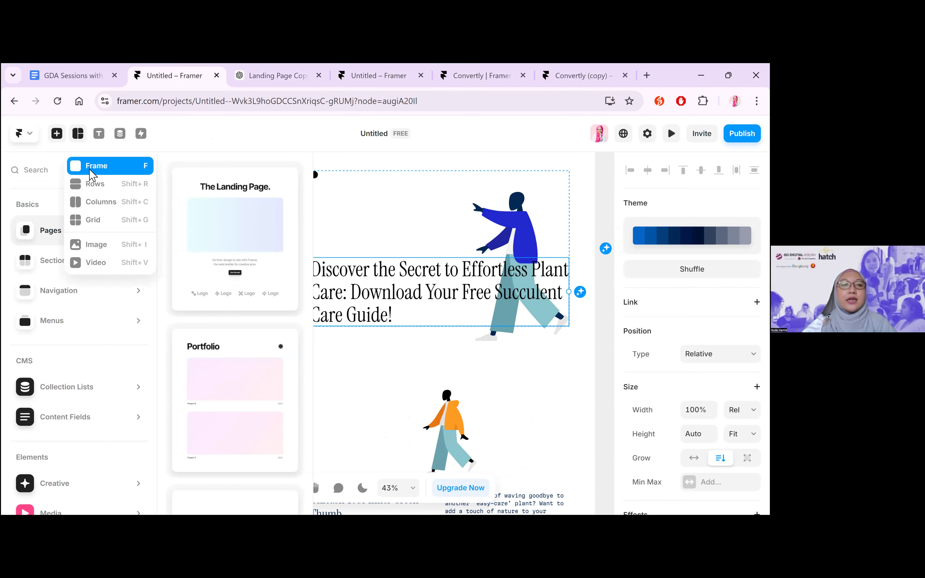
Try to add a text layer for the subheadline inside the Desktop page's Hero section
left_click(101, 137)
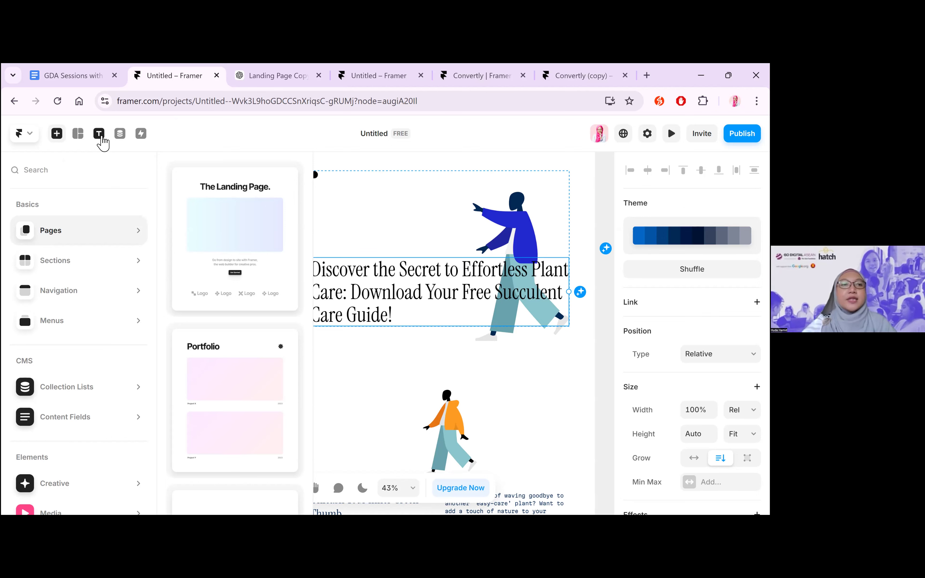
left_click(101, 137)
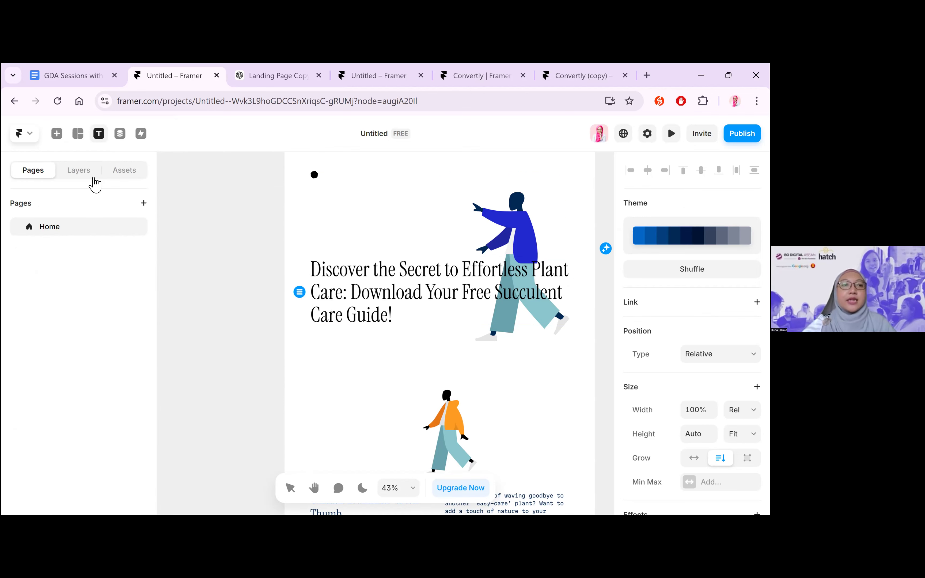
left_click(79, 171)
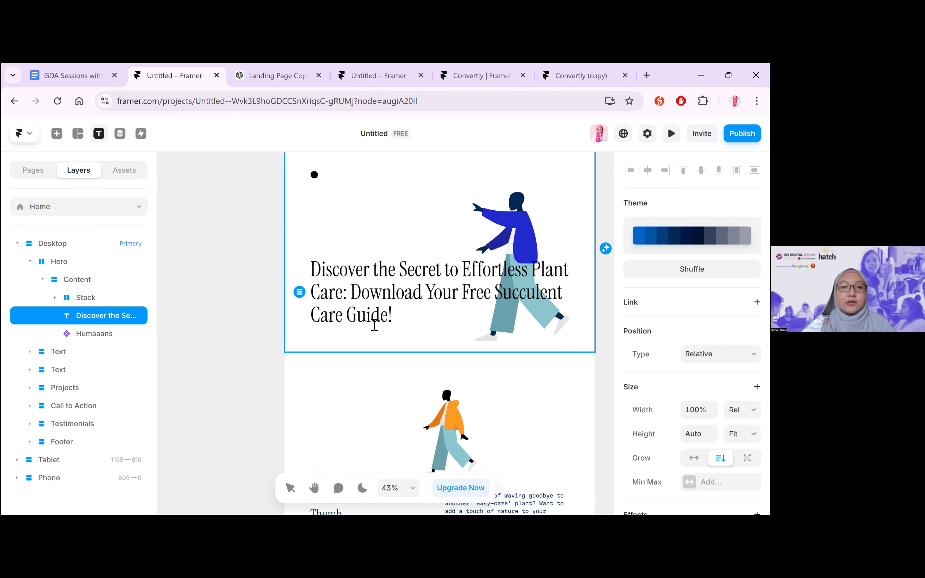
right_click(397, 206)
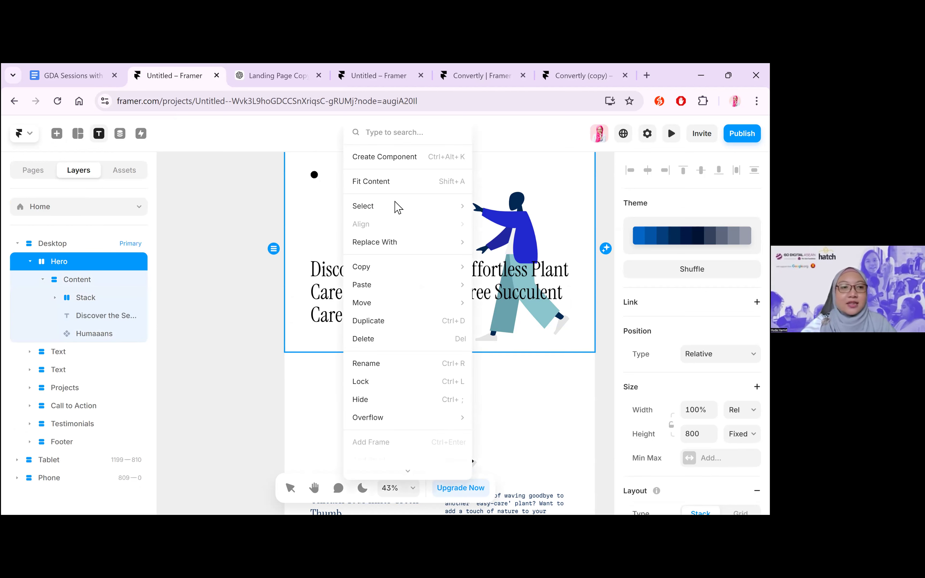
left_click(424, 311)
left_click(384, 285)
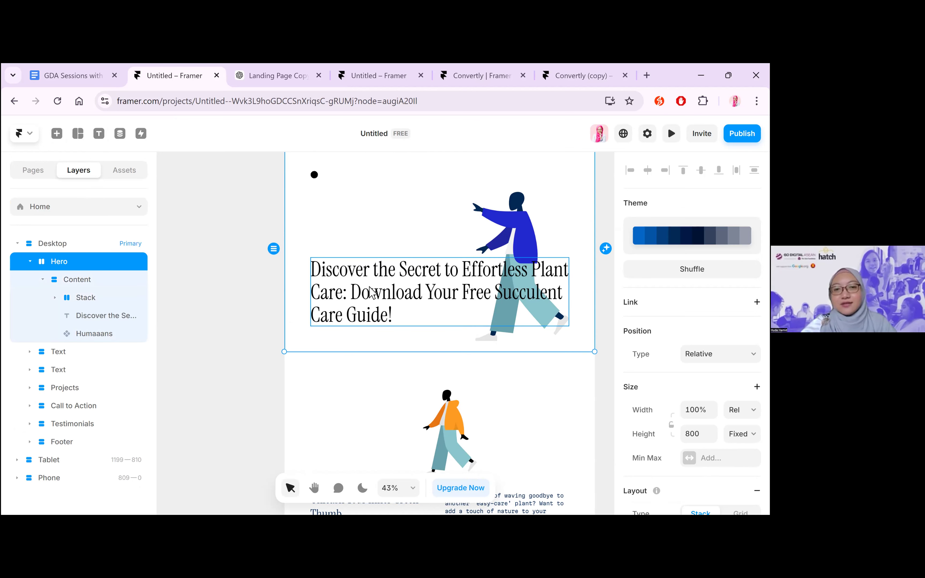
Try the Rewrite Text command on the Desktop hero headline and deselect it
right_click(408, 268)
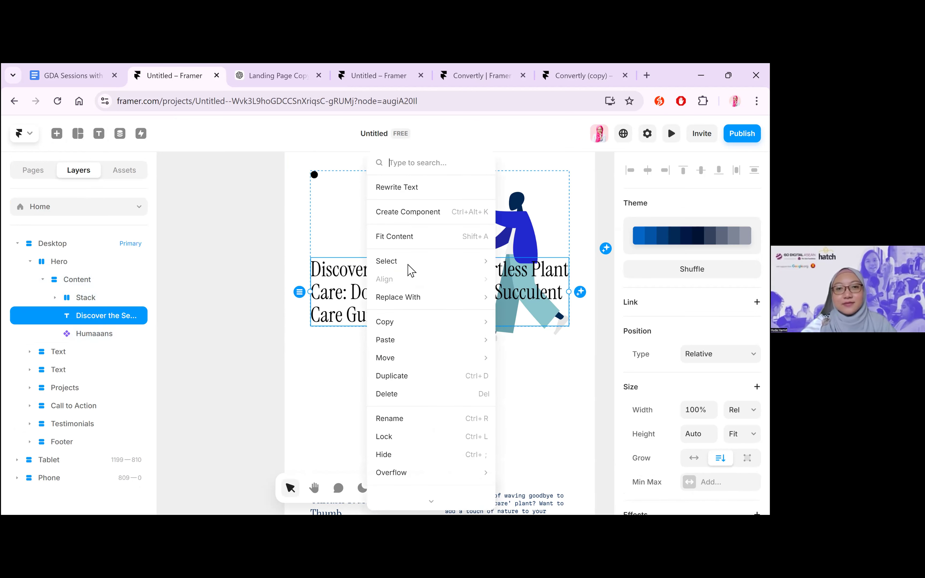
left_click(418, 191)
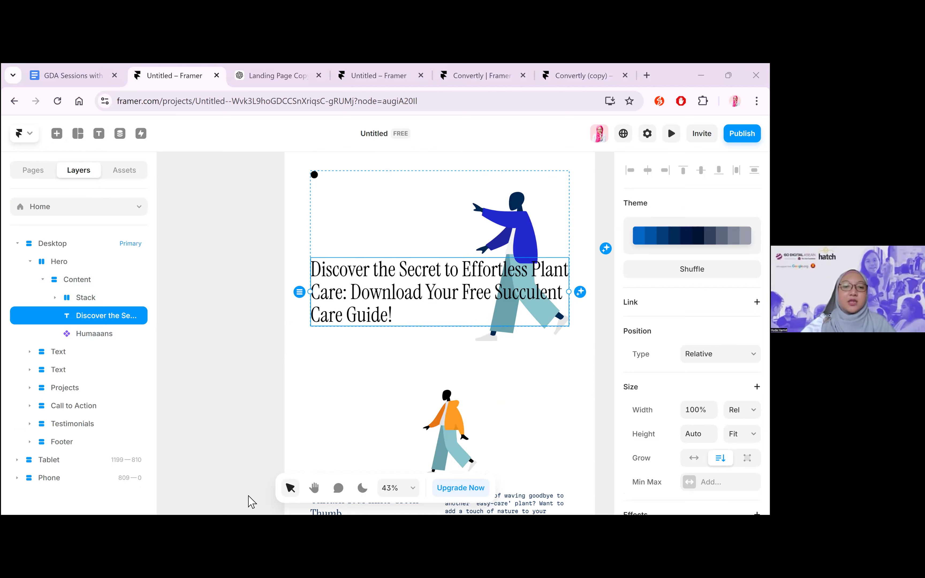
left_click(243, 474)
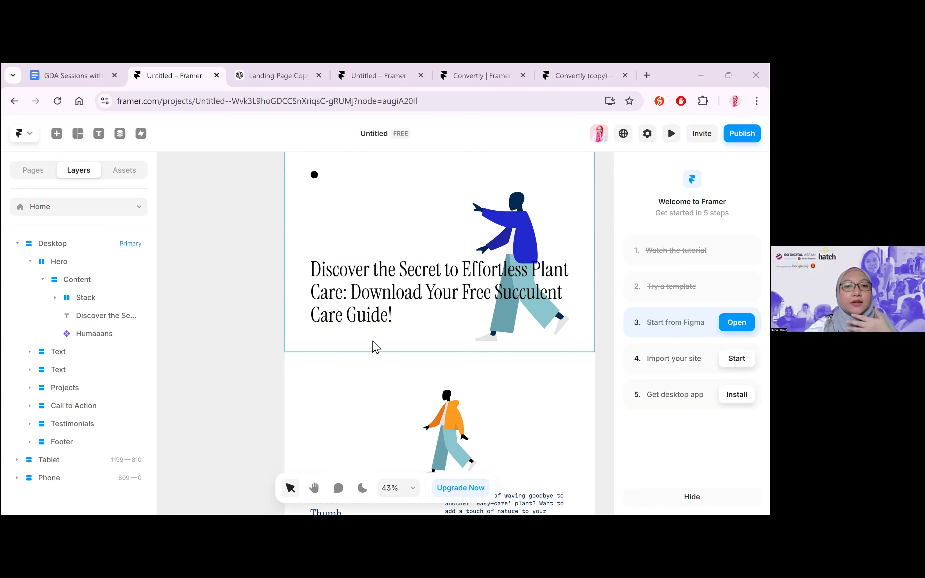
Check the ChatGPT headline and subheadline copy against the Desktop page, reviewing its sections from the hero down to the call to action
scroll(375, 346, "down", 2)
scroll(385, 346, "up", 3)
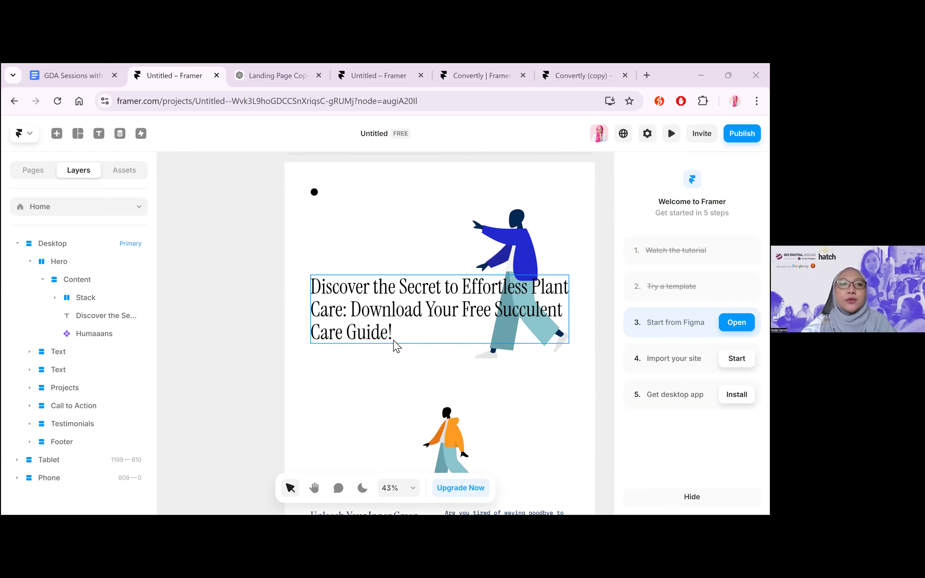
key("ctrl+Tab")
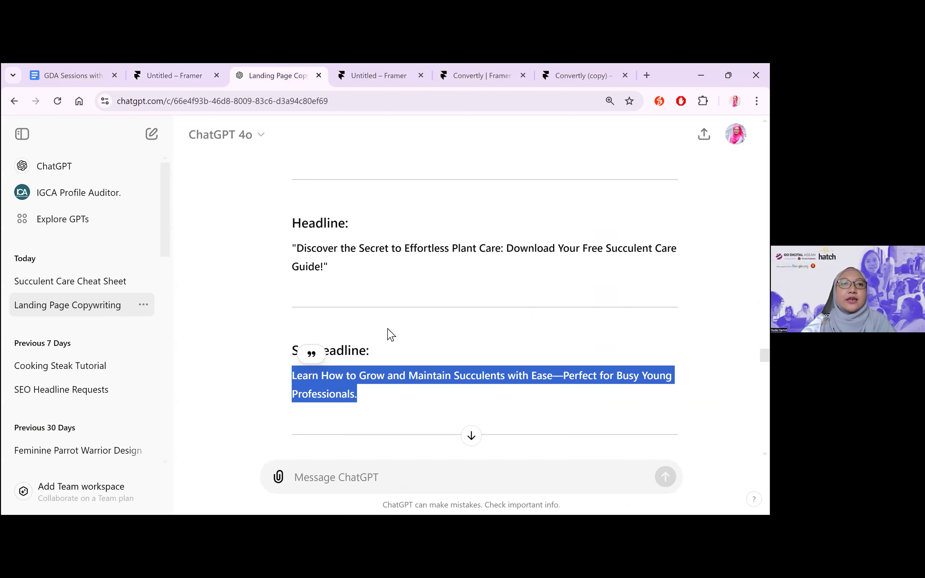
key("ctrl+shift+Tab")
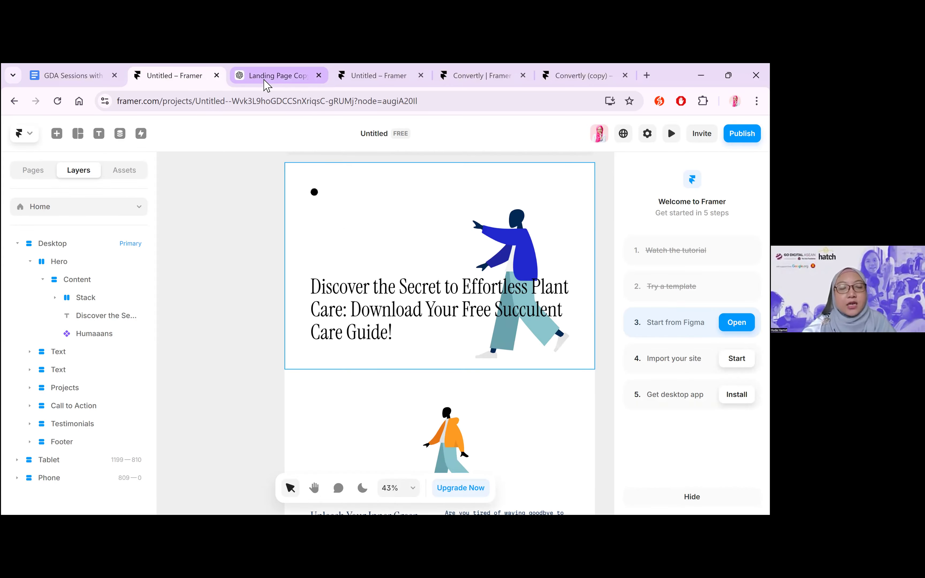
key("ctrl+Tab")
left_click(185, 77)
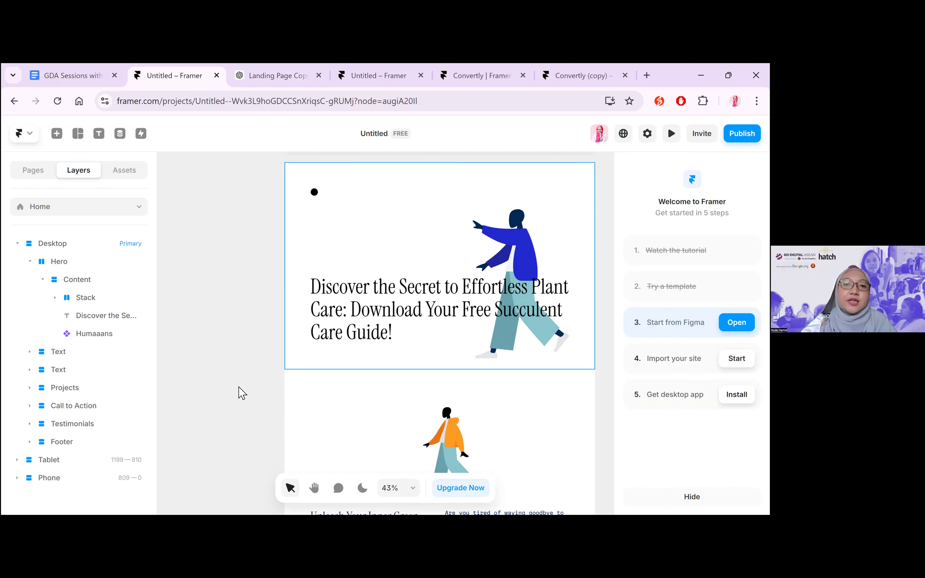
scroll(238, 390, "down", 5)
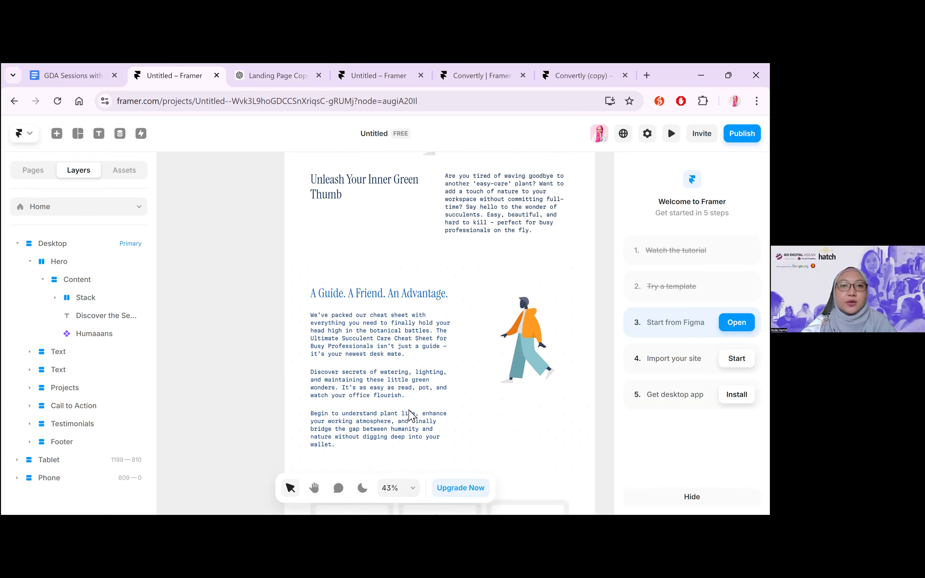
scroll(411, 414, "down", 5)
scroll(410, 415, "down", 2)
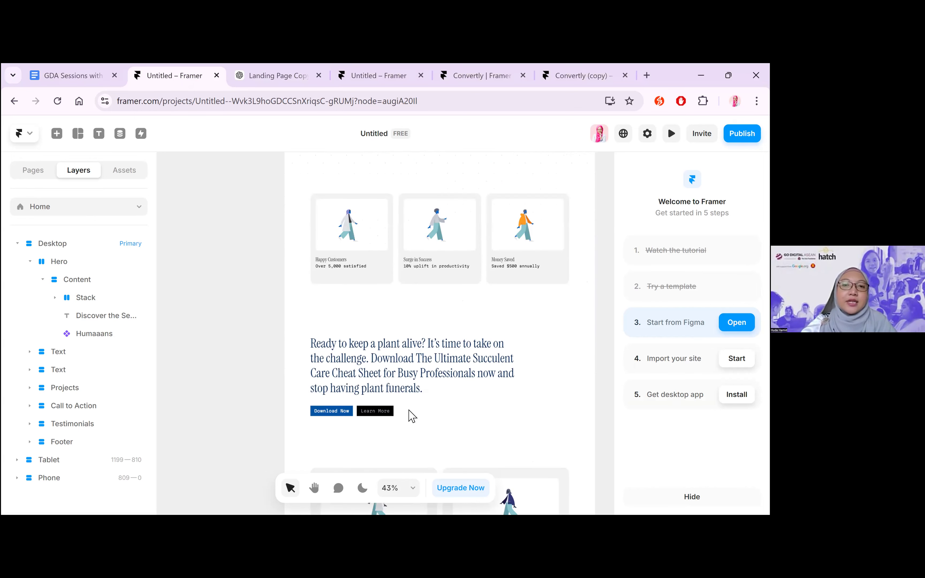
scroll(550, 206, "up", 10)
scroll(508, 314, "up", 5)
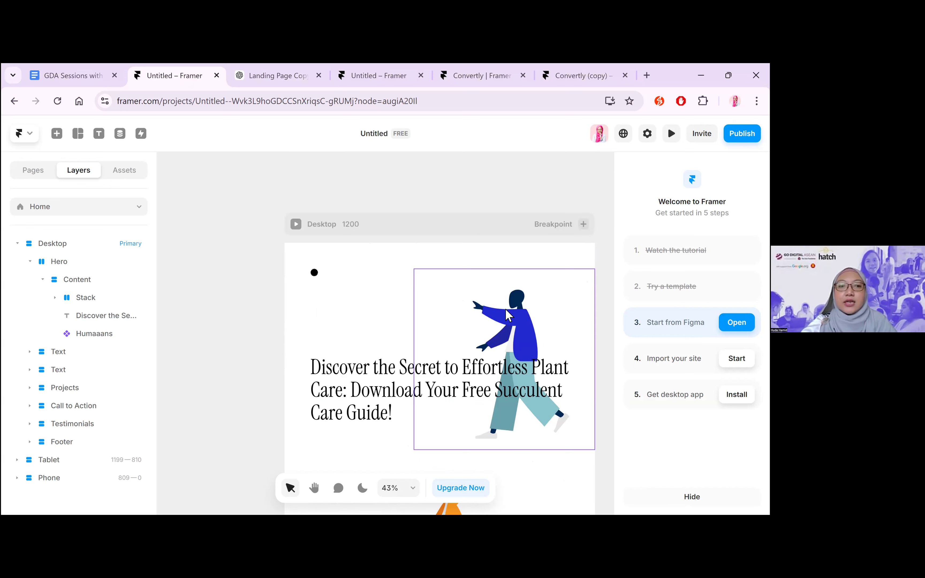
Inspect the position, size and component properties of the Humaaans illustration in the Desktop hero
left_click(506, 309)
scroll(691, 344, "down", 4)
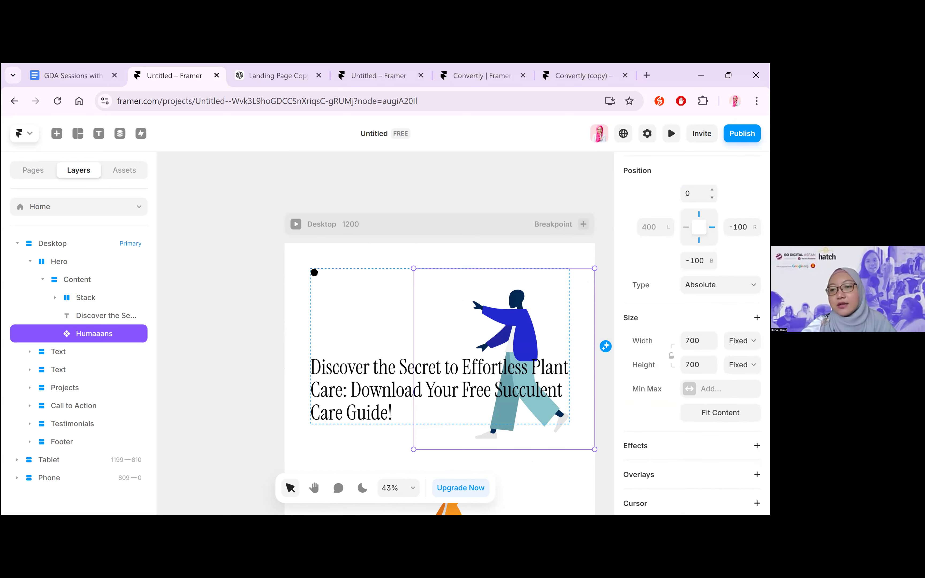
scroll(692, 332, "down", 6)
scroll(692, 332, "down", 6)
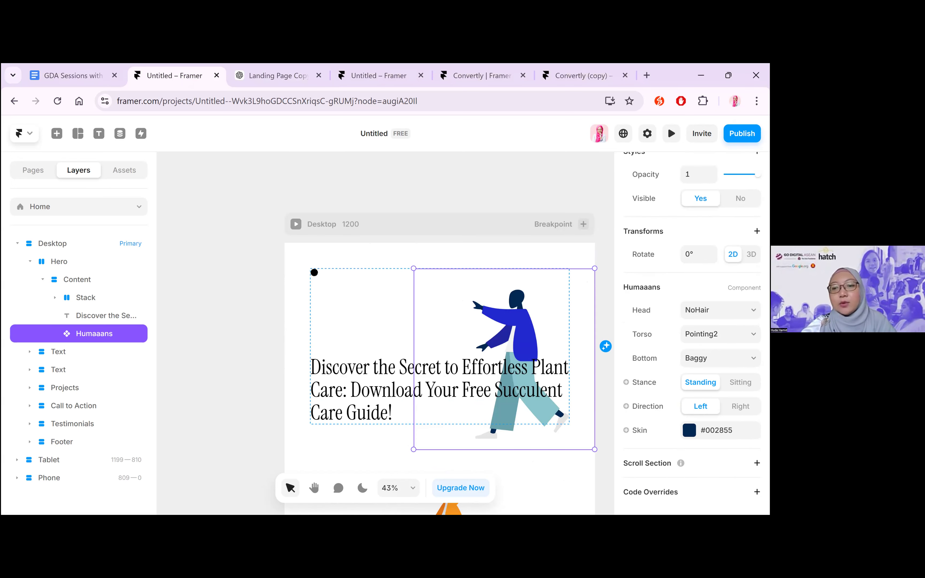
scroll(692, 332, "up", 15)
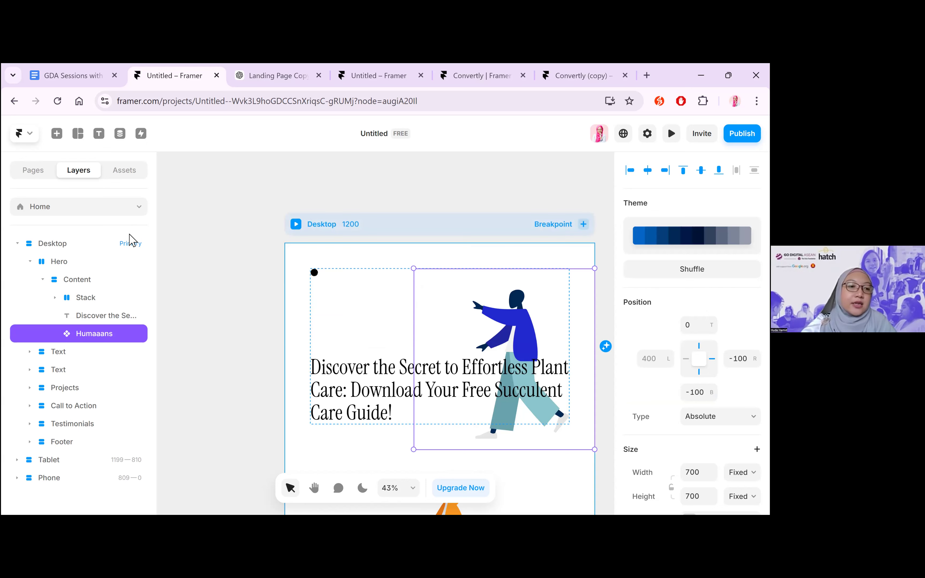
left_click(235, 355)
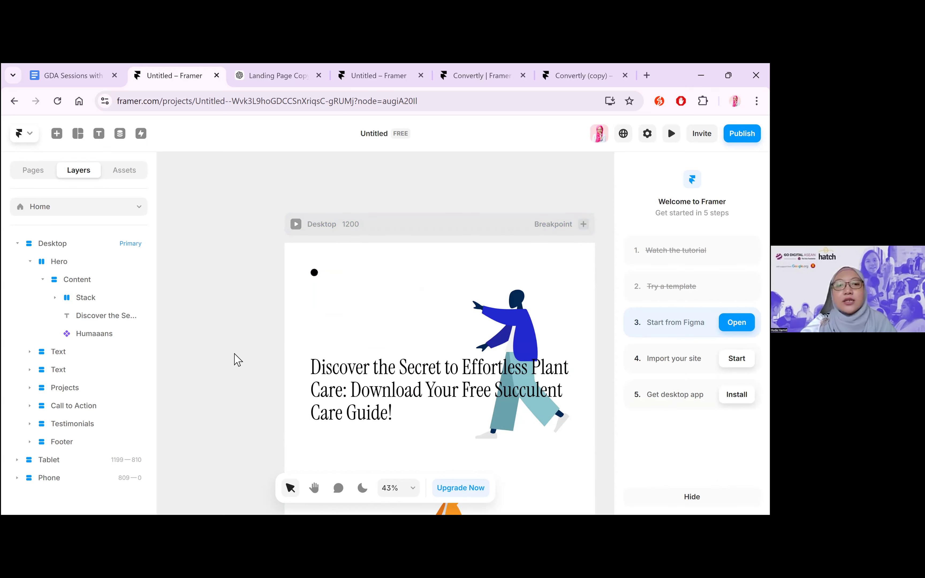
Compare the Desktop and Tablet hero sections in Framer with the headline and subheadline copy in ChatGPT
scroll(244, 392, "down", 3)
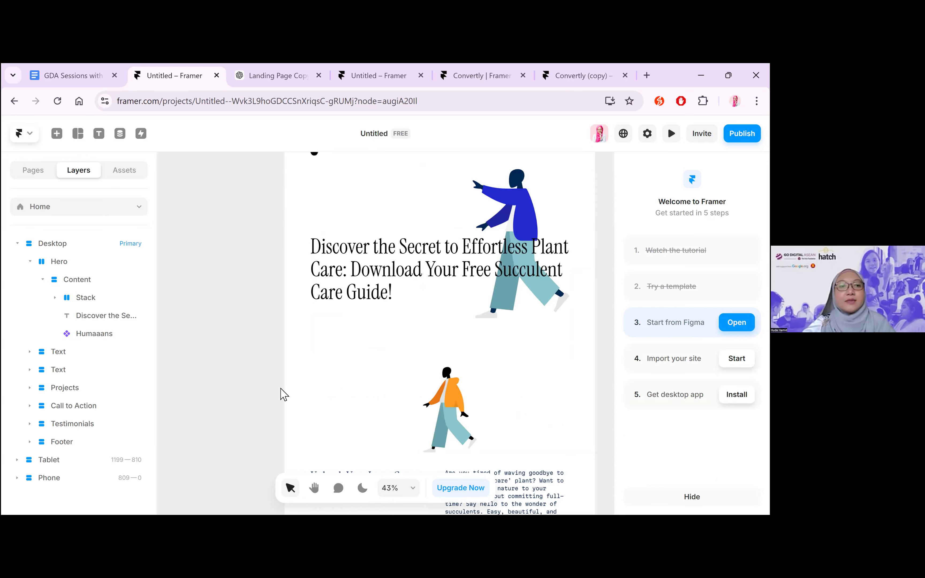
scroll(401, 353, "right", 3)
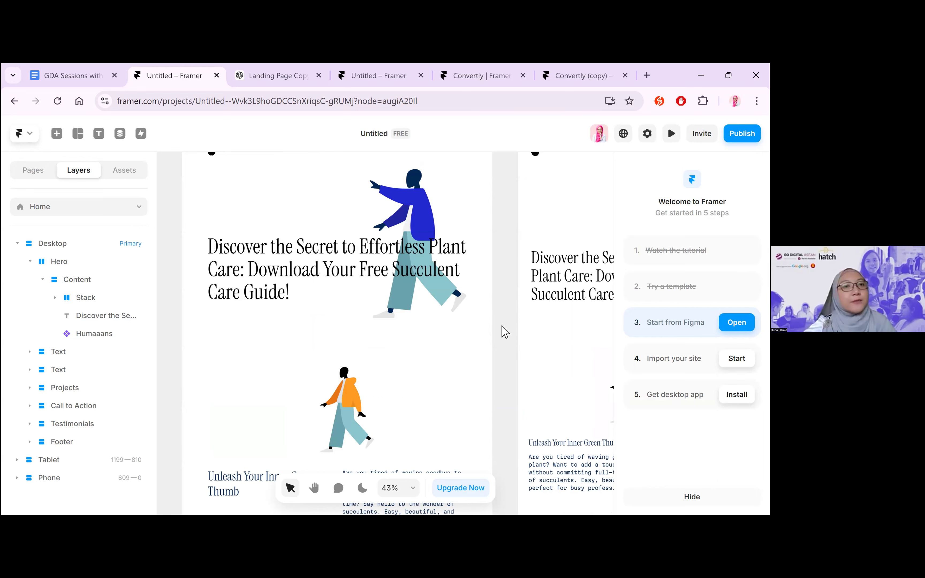
left_click(260, 73)
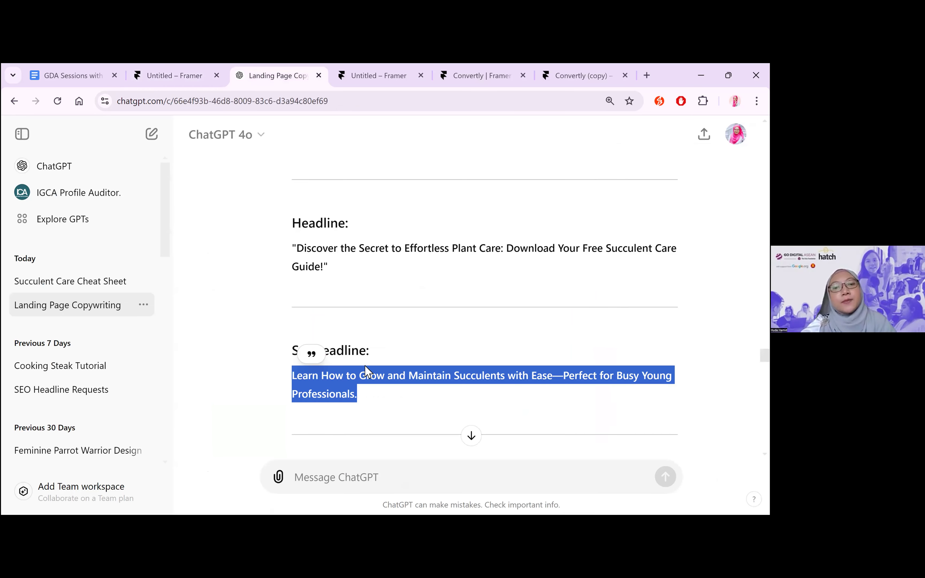
left_click(370, 388)
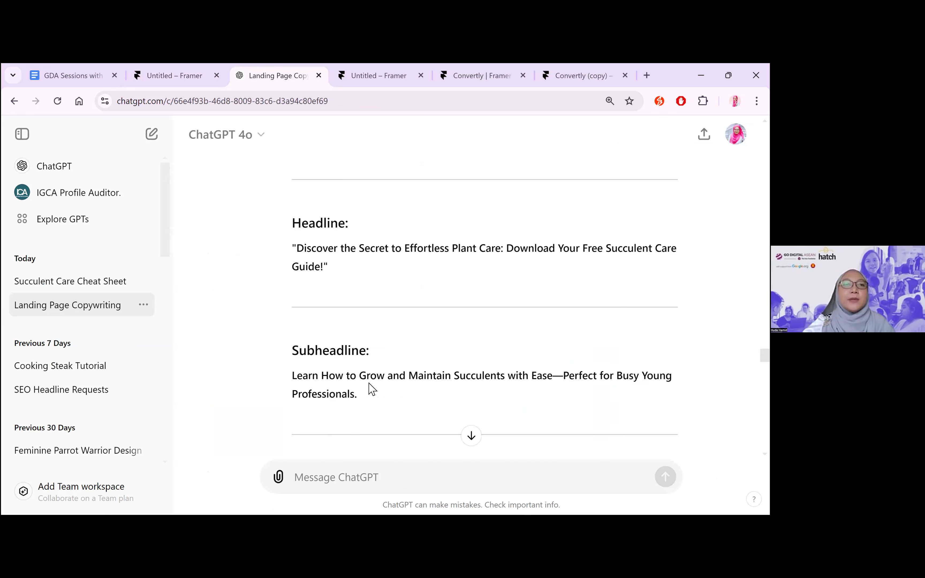
left_click(162, 73)
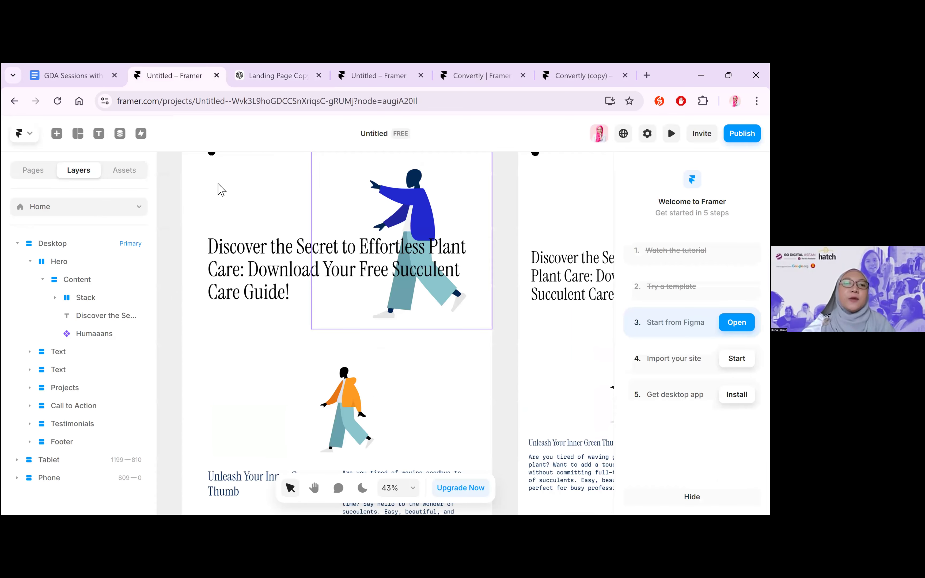
left_click(253, 76)
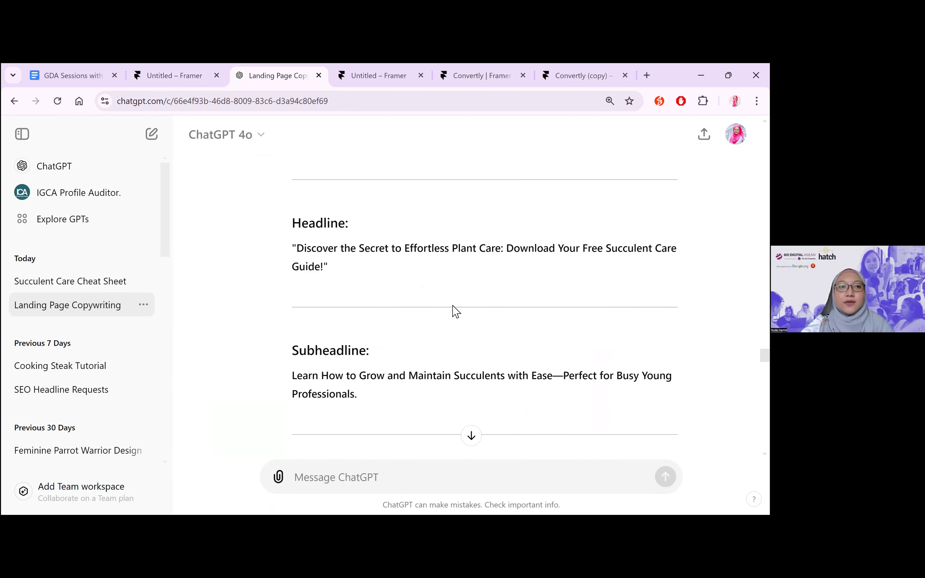
left_click(186, 76)
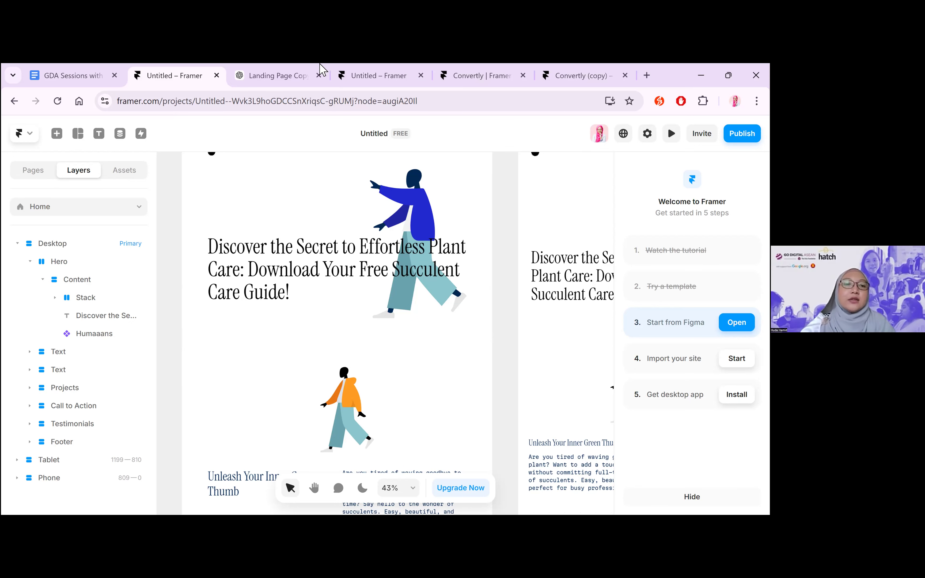
Start a new ChatGPT conversation and submit the prompt "Create a cover banner for my website."
left_click(290, 75)
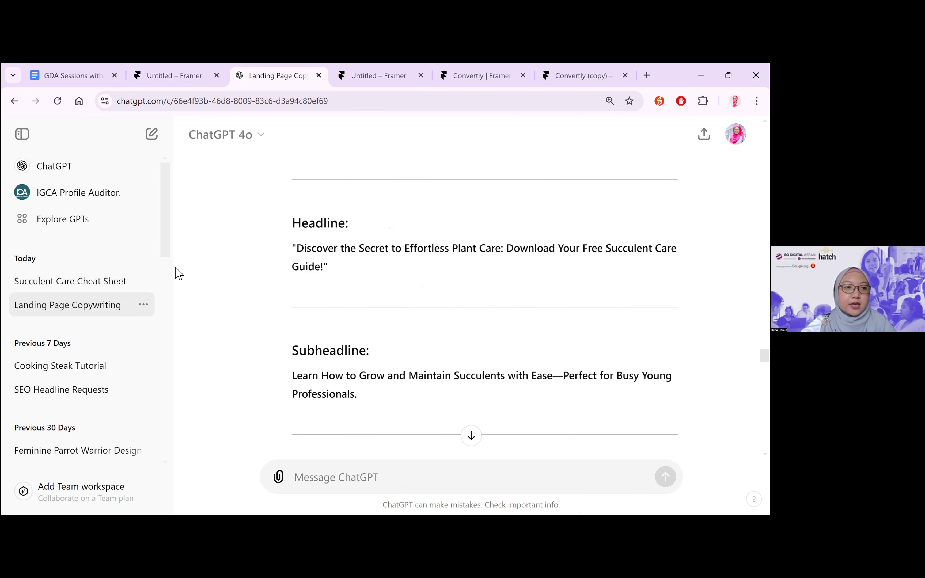
left_click(151, 134)
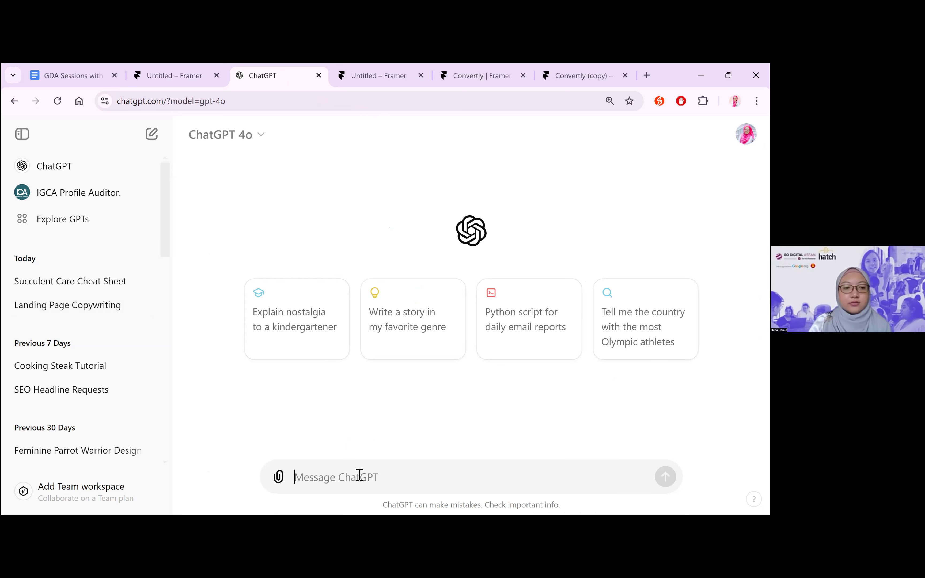
type("Create a cover bann")
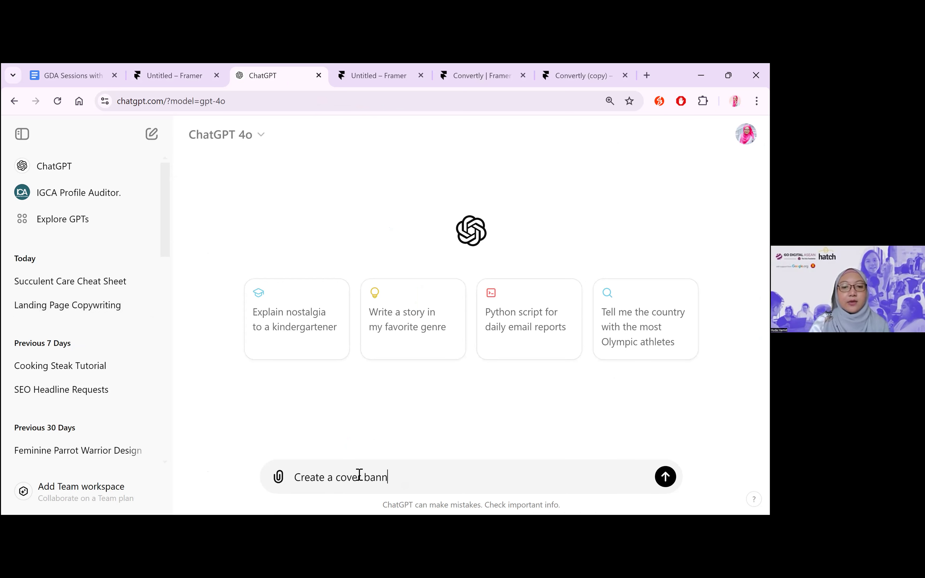
type("er for my website.")
key("Return")
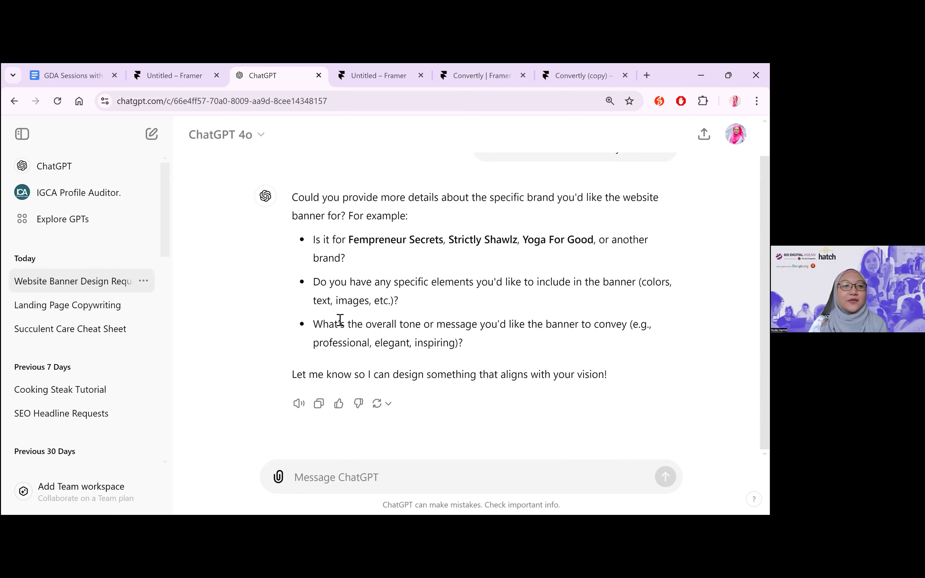
Answer ChatGPT's question about the banner's brand with "For a succulent brand"
left_click(302, 477)
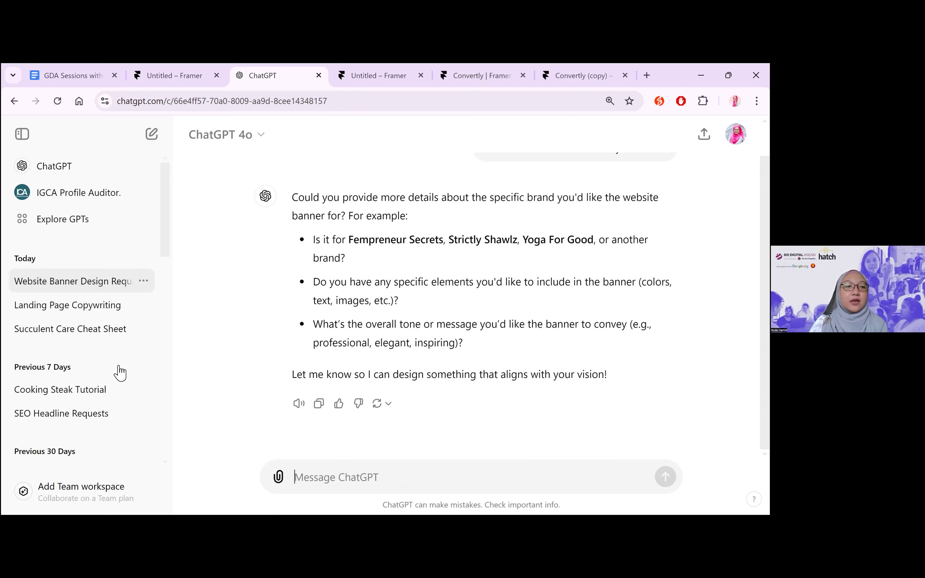
type("For a suc")
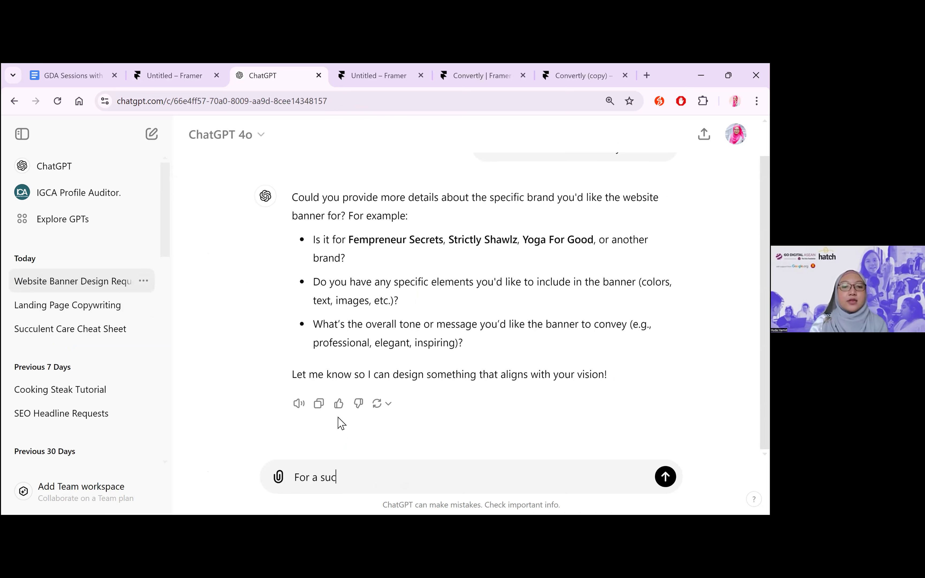
type("culent brand")
key("Return")
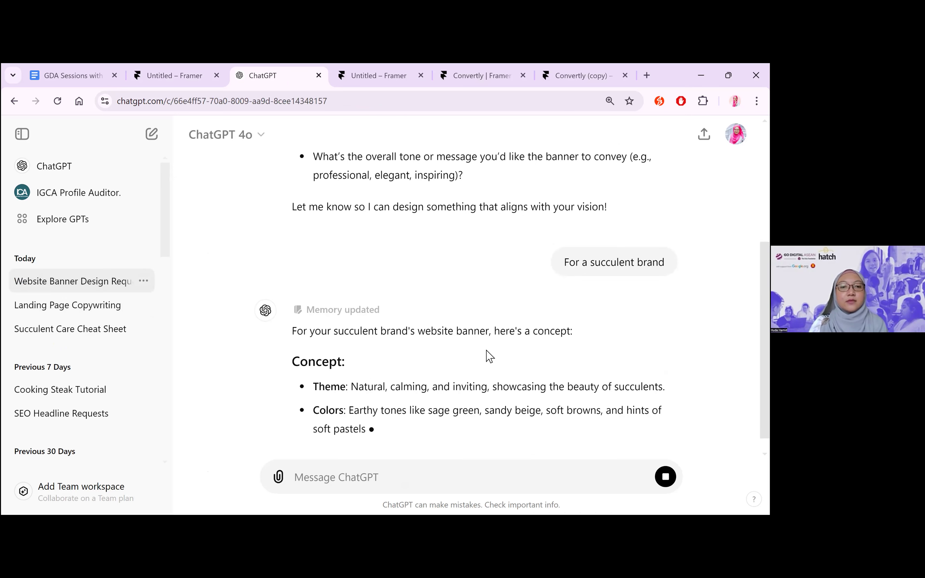
Review the succulent website banner concept in ChatGPT and return to the Untitled project in Framer
left_click(278, 476)
left_click(373, 474)
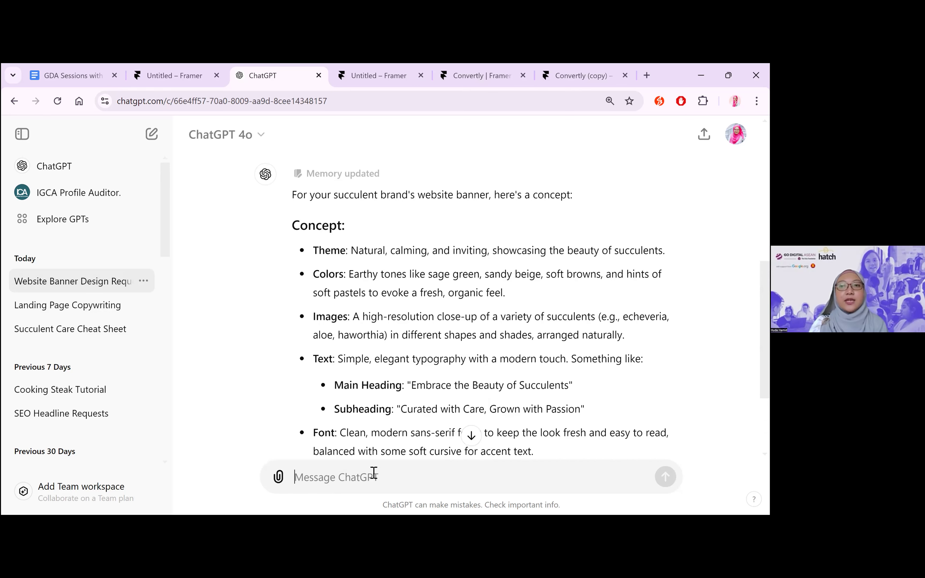
scroll(508, 389, "down", 3)
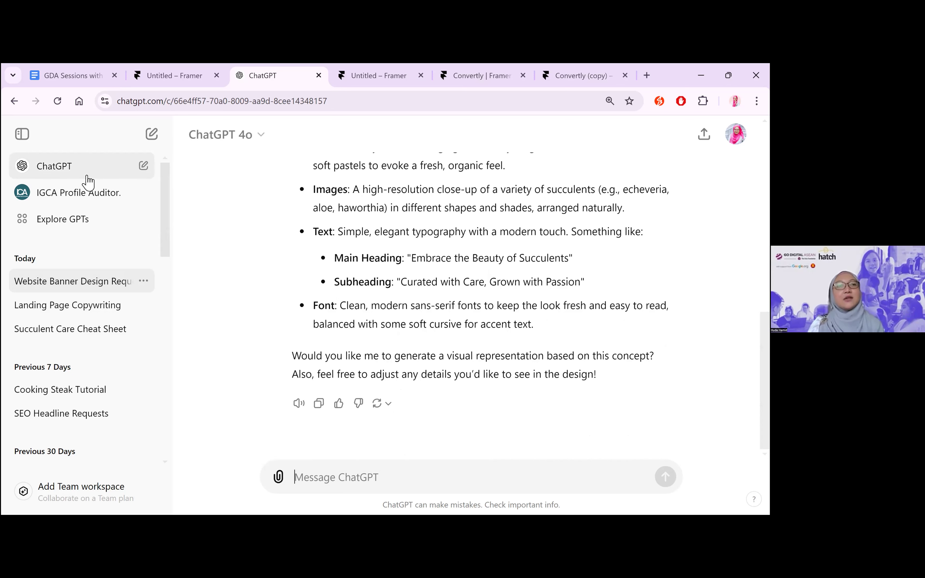
left_click(171, 73)
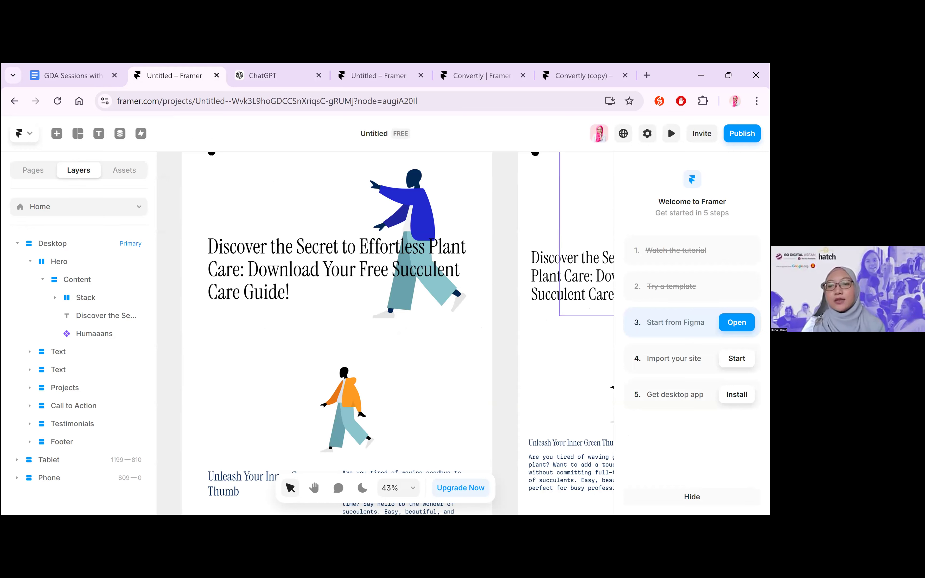
left_click(692, 497)
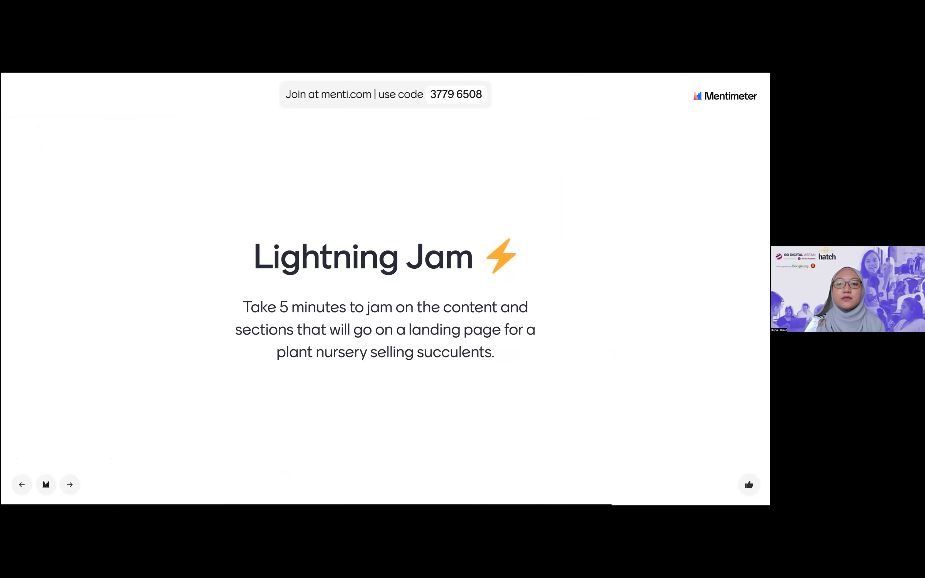
key("Right")
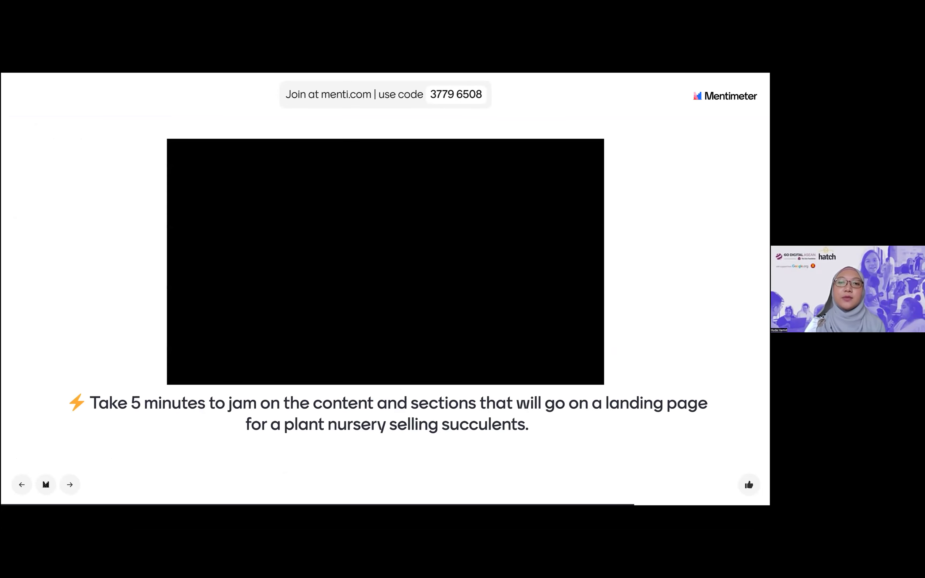
key("Right")
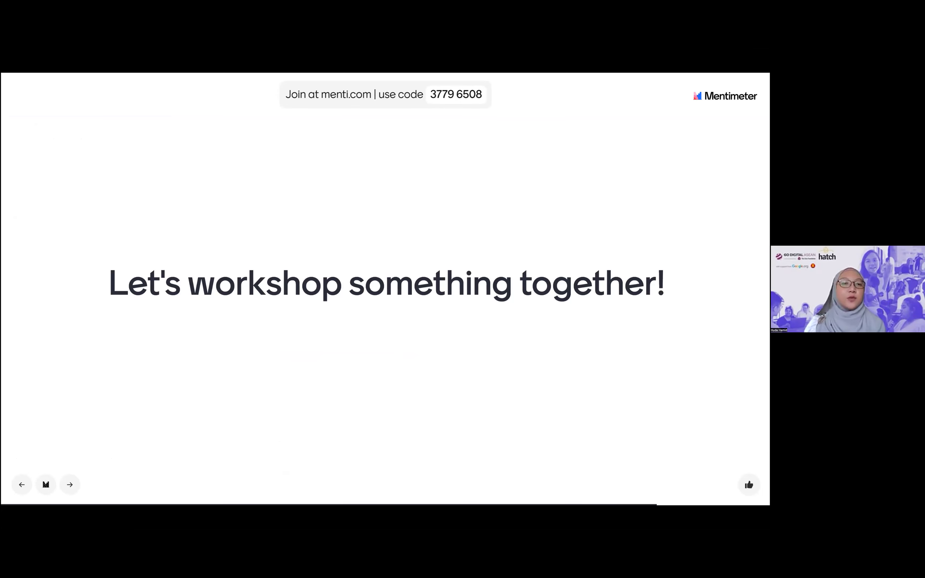
key("Right")
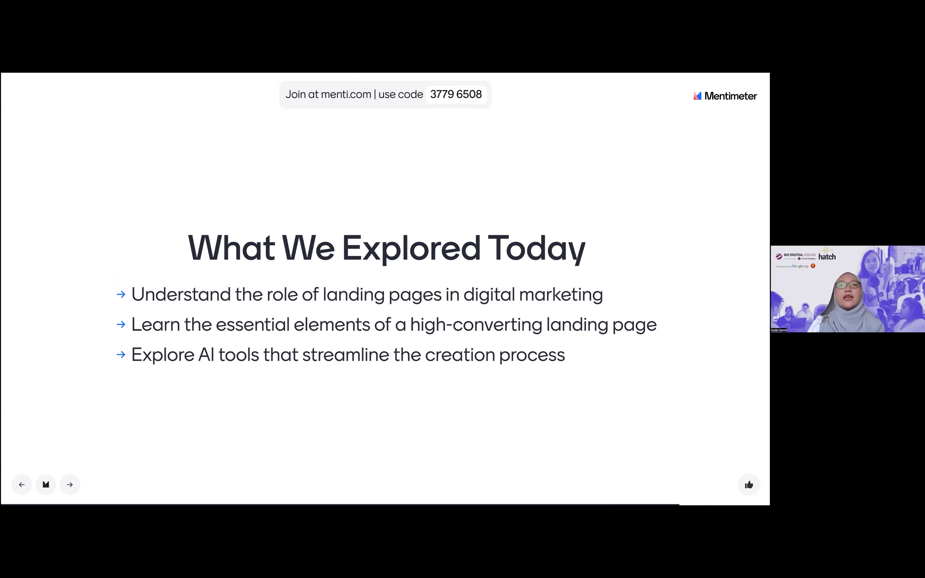
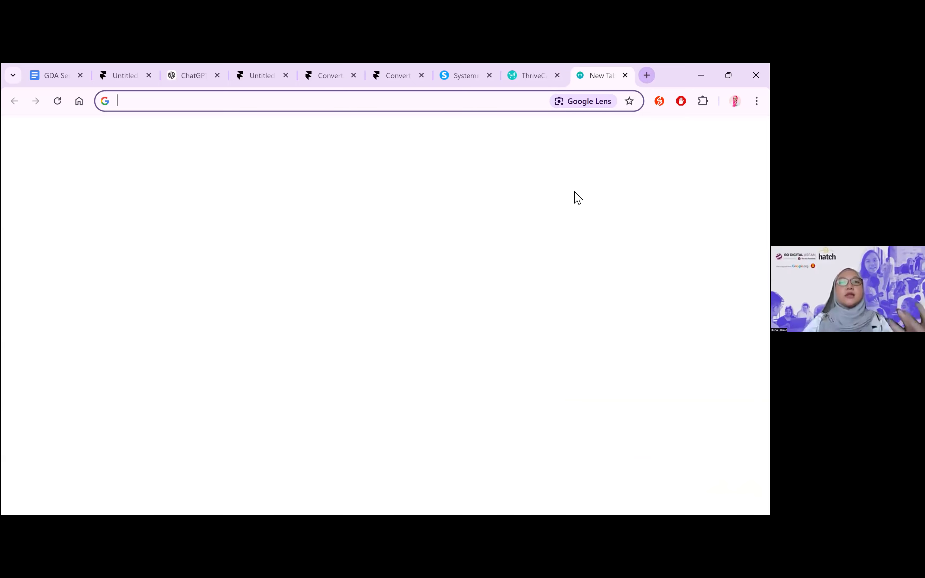
Open canva.com in the new browser tab
type("canva.com")
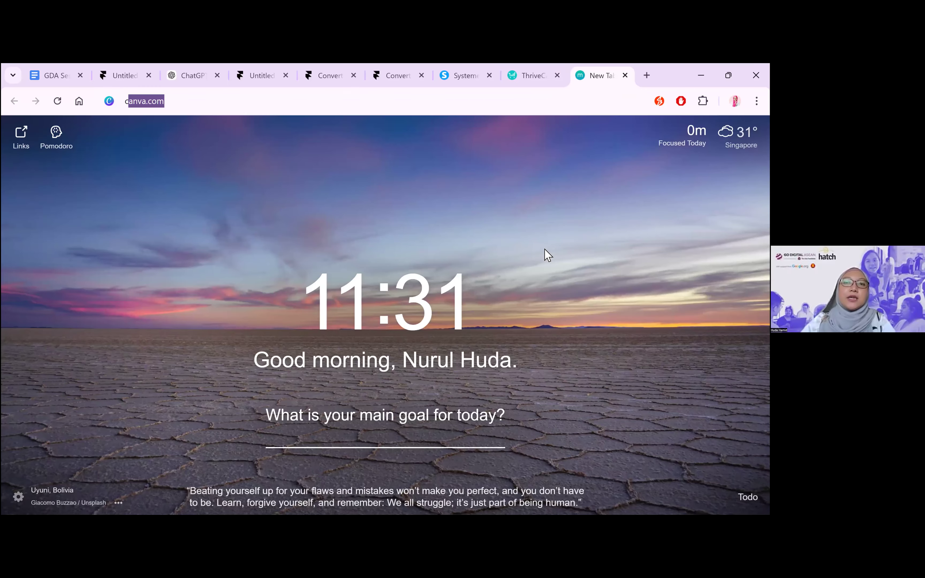
key("Return")
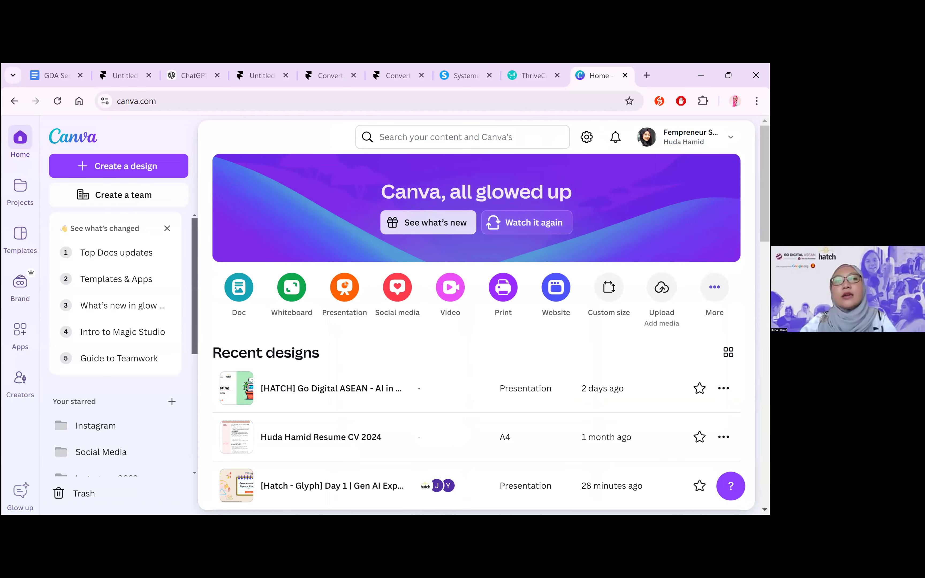
Switch to ChatGPT and review the cover page copy in the Succulent Care Cheat Sheet conversation
left_click(190, 69)
scroll(463, 254, "up", 10)
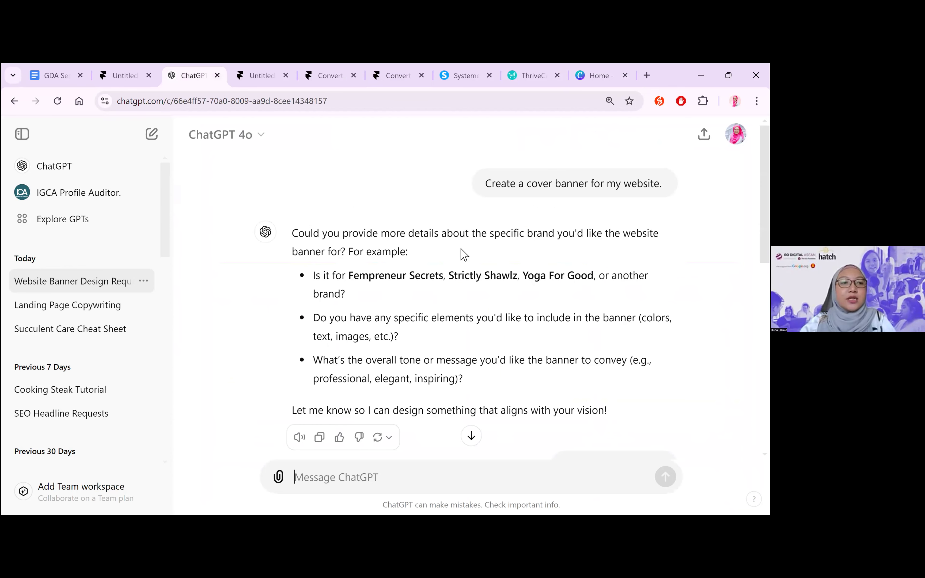
left_click(102, 316)
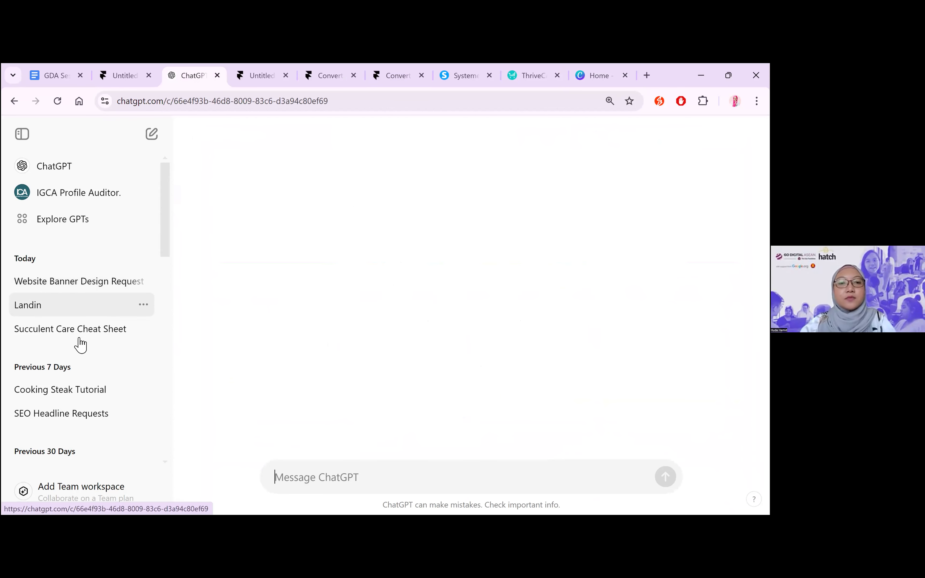
left_click(101, 335)
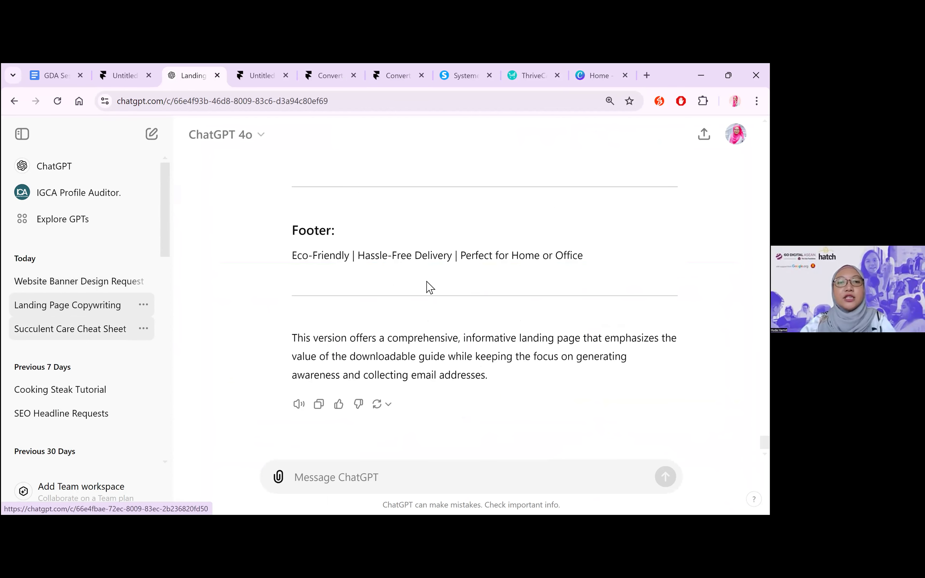
scroll(430, 287, "up", 10)
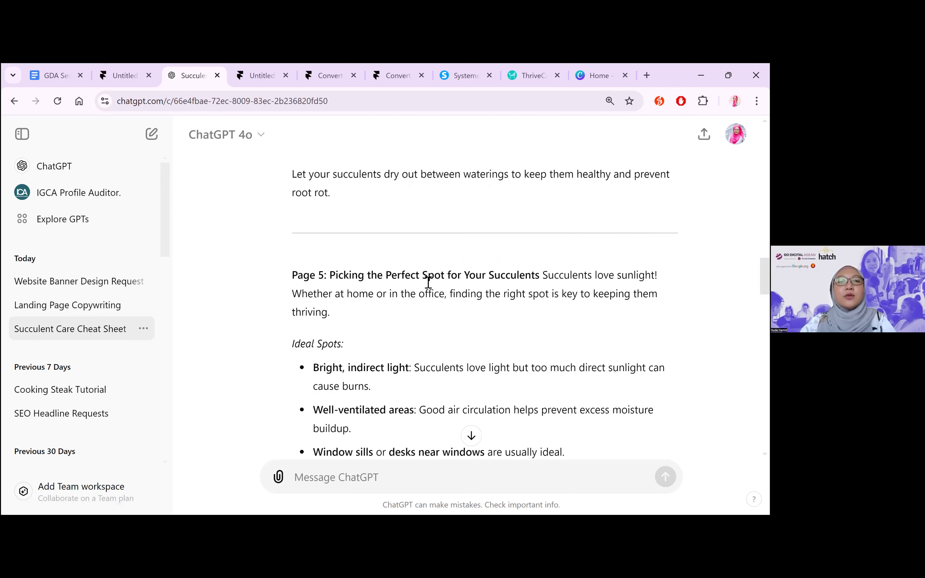
scroll(428, 287, "up", 10)
scroll(405, 321, "up", 5)
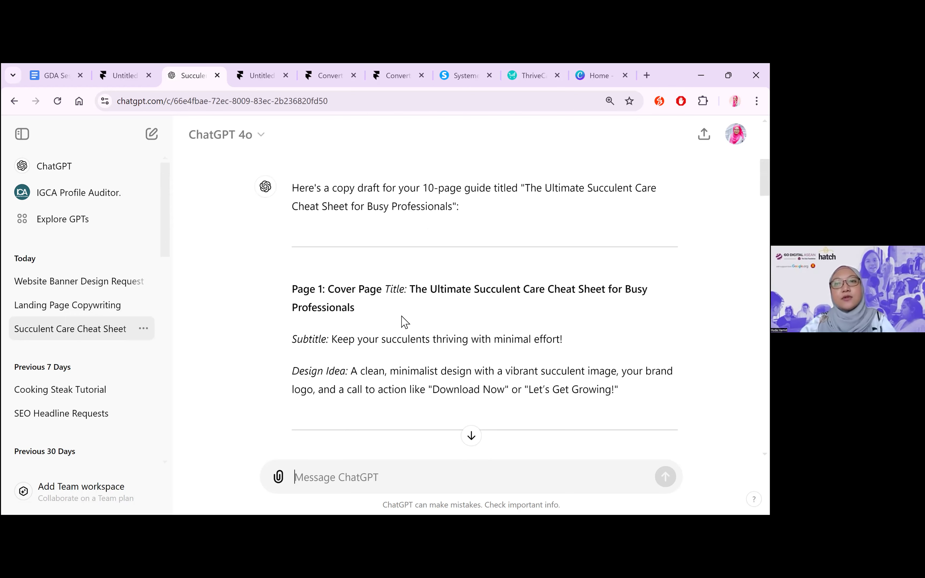
Review the headline and subheadline in ChatGPT's Landing Page Copywriting conversation
left_click(70, 305)
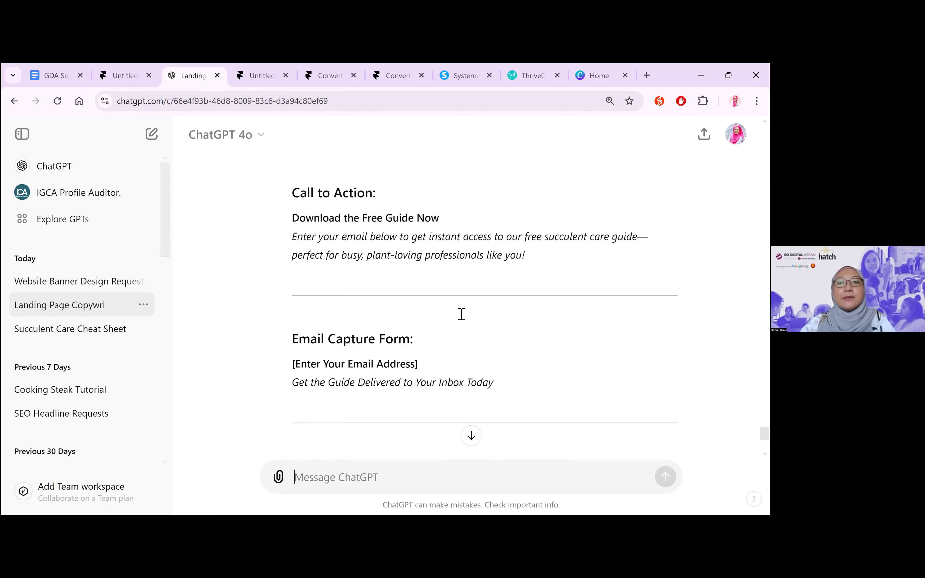
scroll(461, 318, "up", 5)
scroll(462, 314, "up", 8)
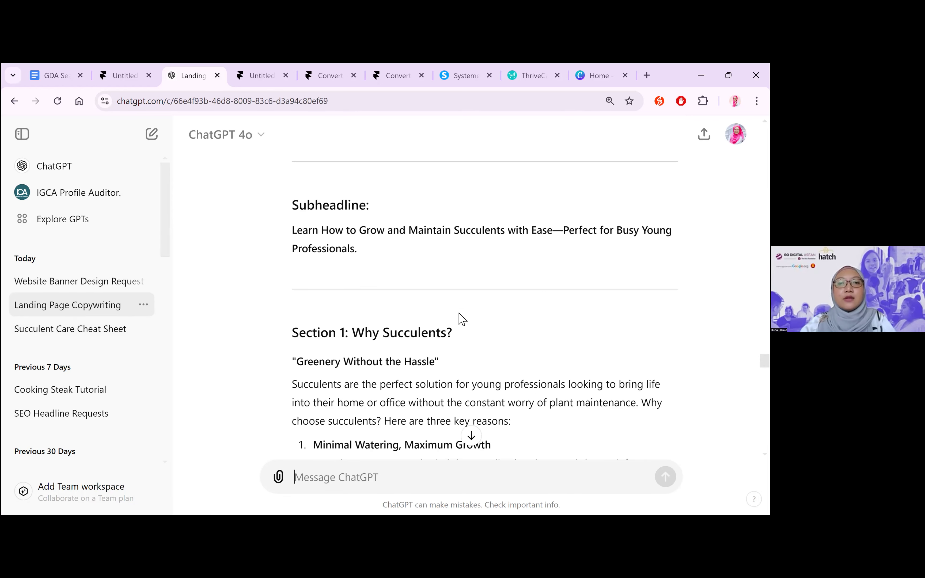
scroll(460, 319, "up", 4)
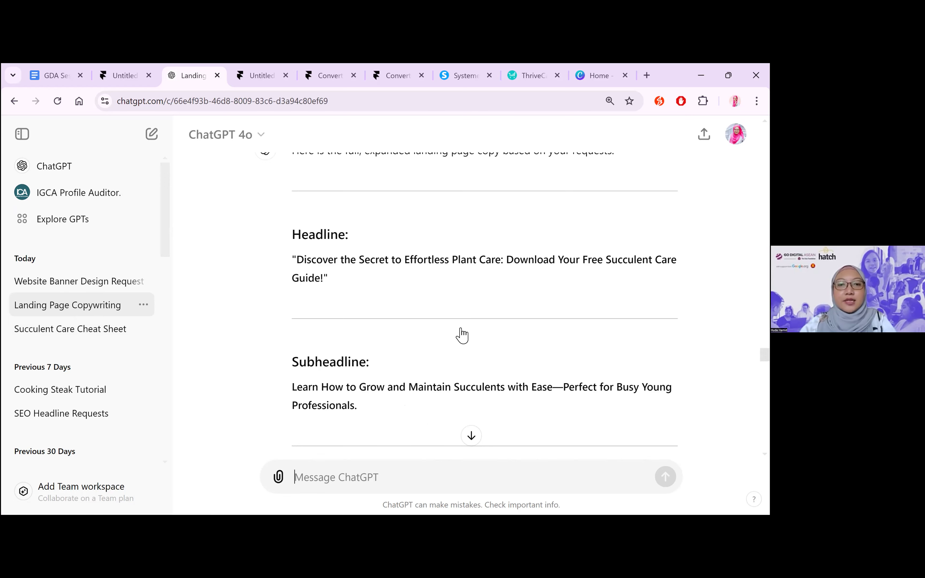
Return to Canva, start creating a design and browse the website types and templates in the Websites category
left_click(598, 76)
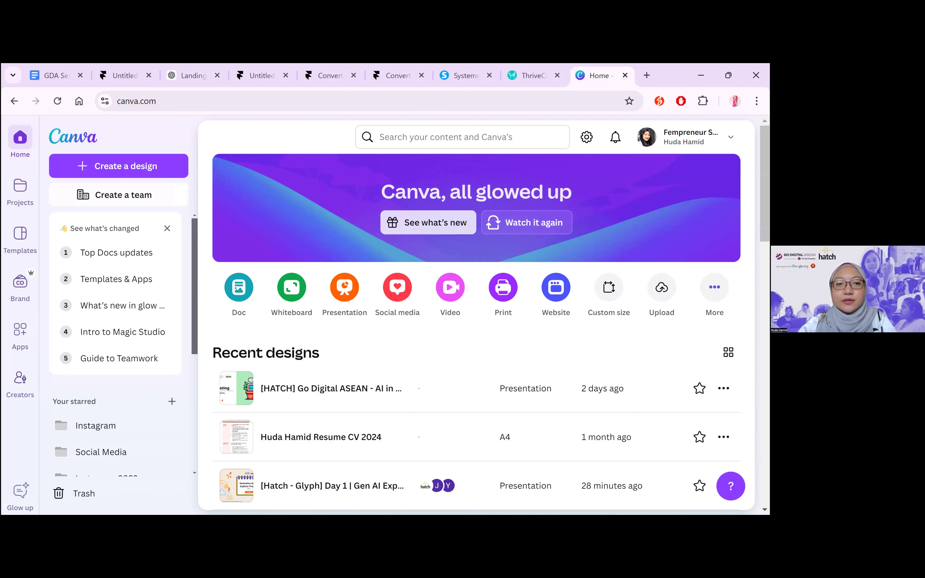
left_click(158, 165)
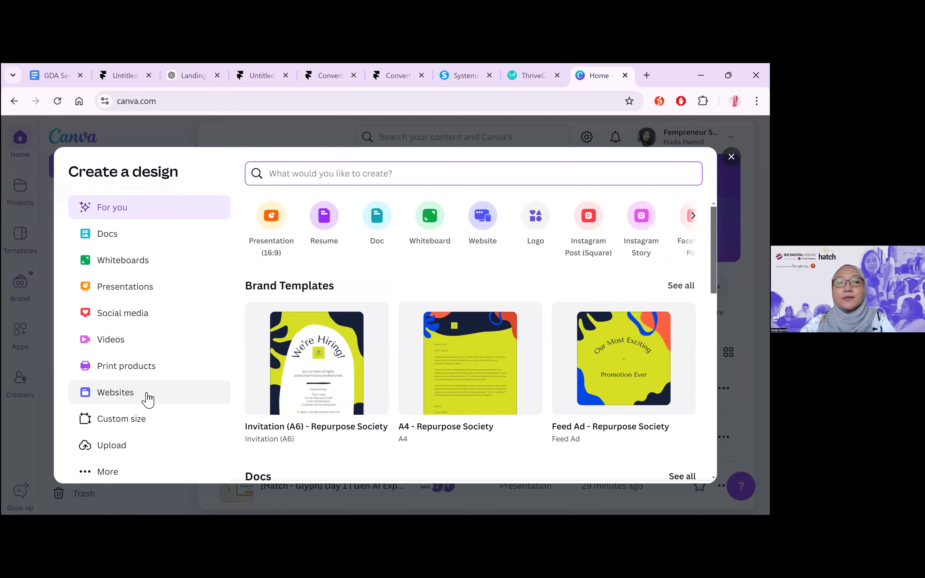
left_click(180, 209)
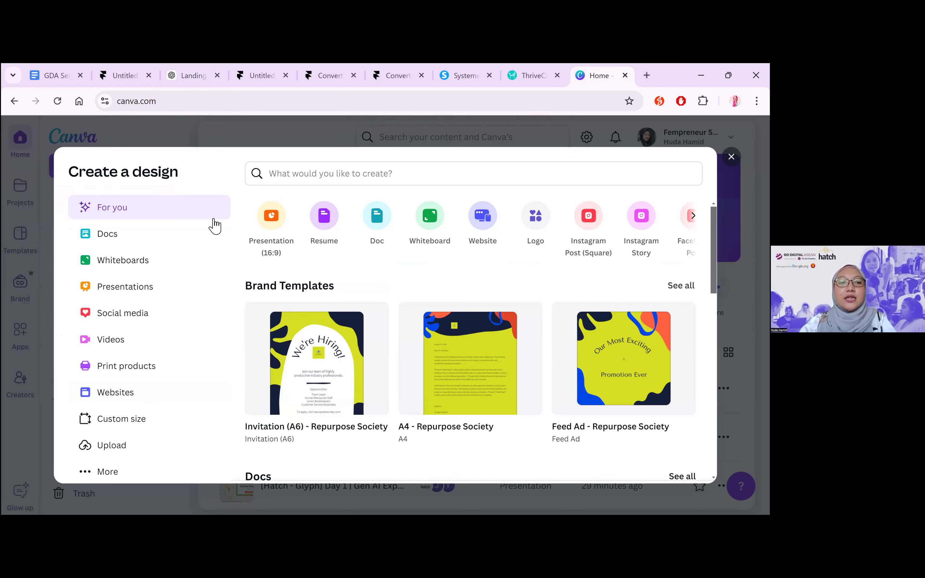
left_click(154, 398)
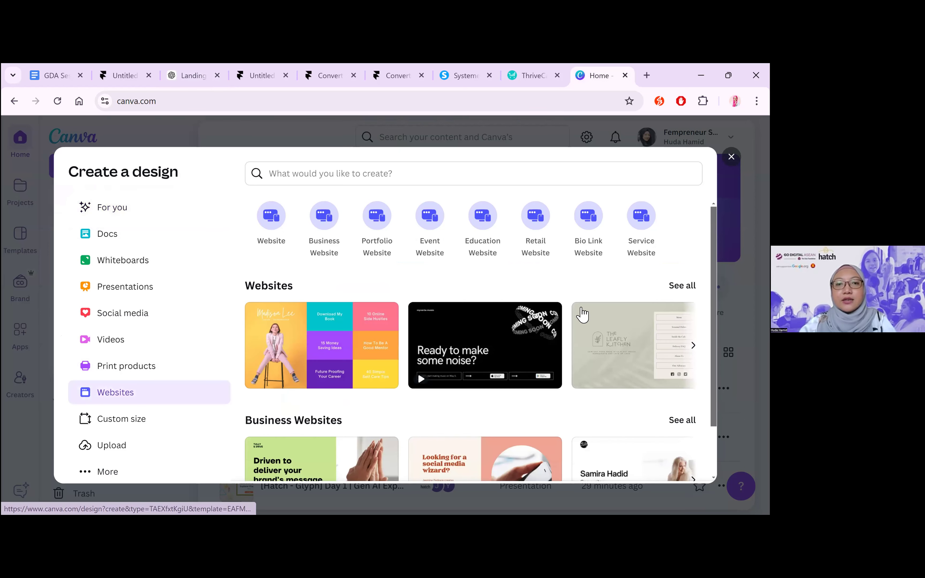
scroll(577, 361, "down", 2)
scroll(579, 361, "up", 2)
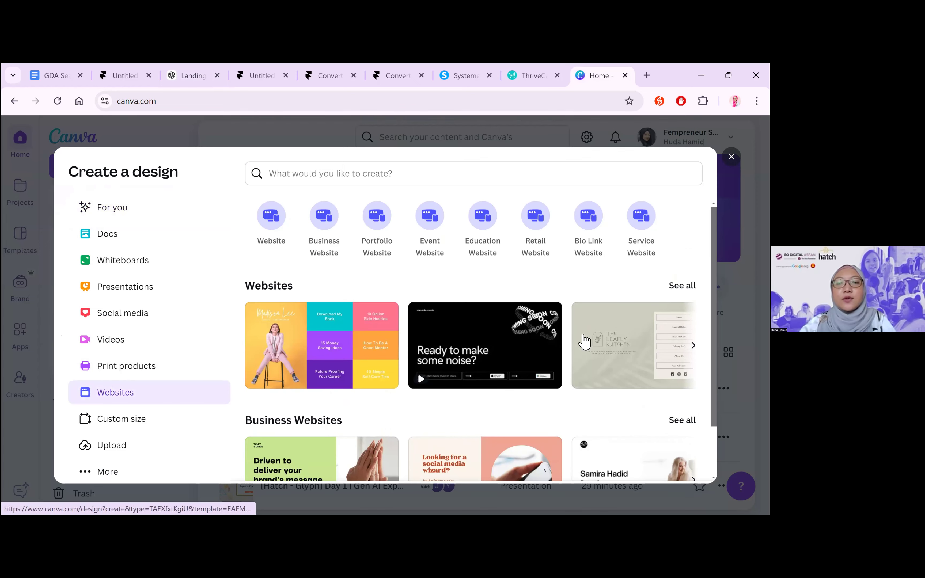
scroll(596, 344, "right", 3)
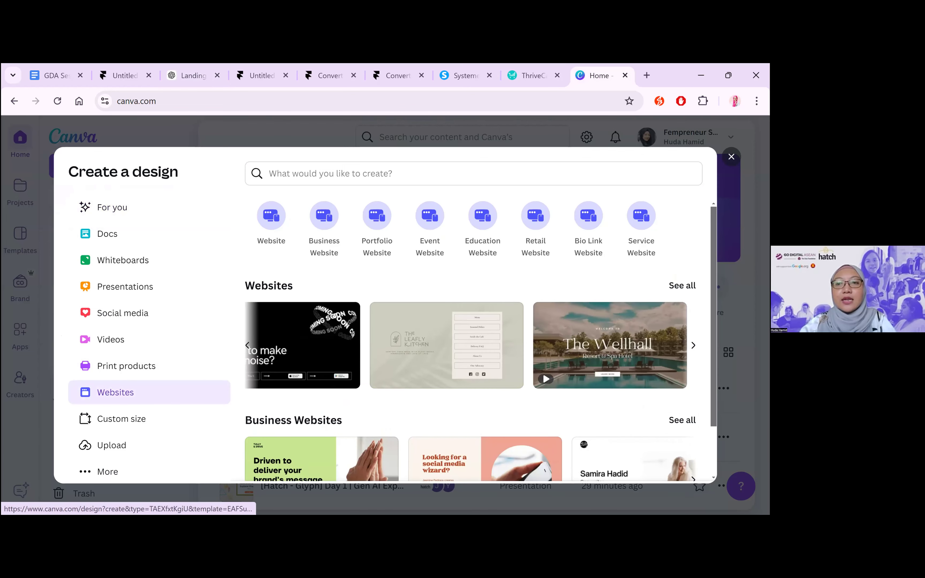
scroll(609, 347, "left", 3)
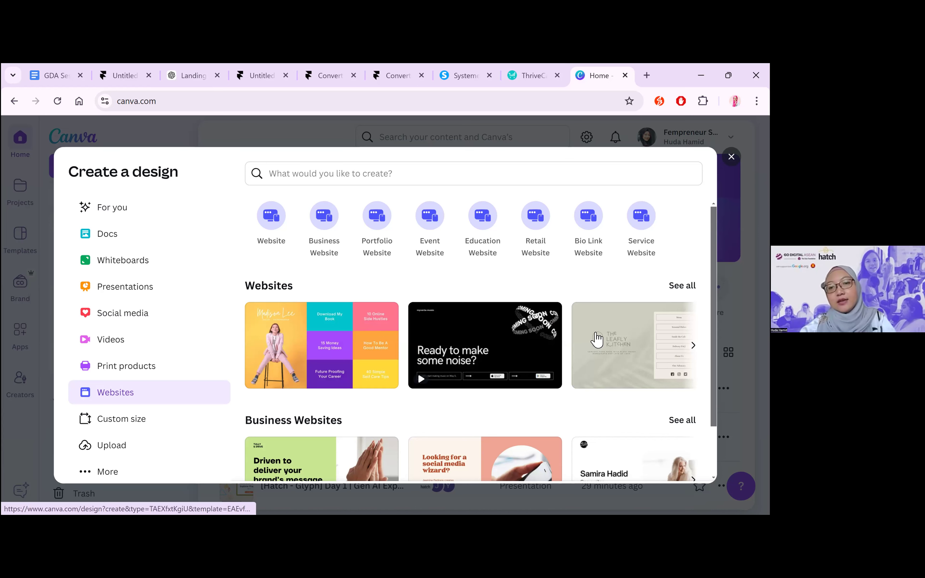
scroll(597, 339, "right", 5)
scroll(597, 339, "down", 2)
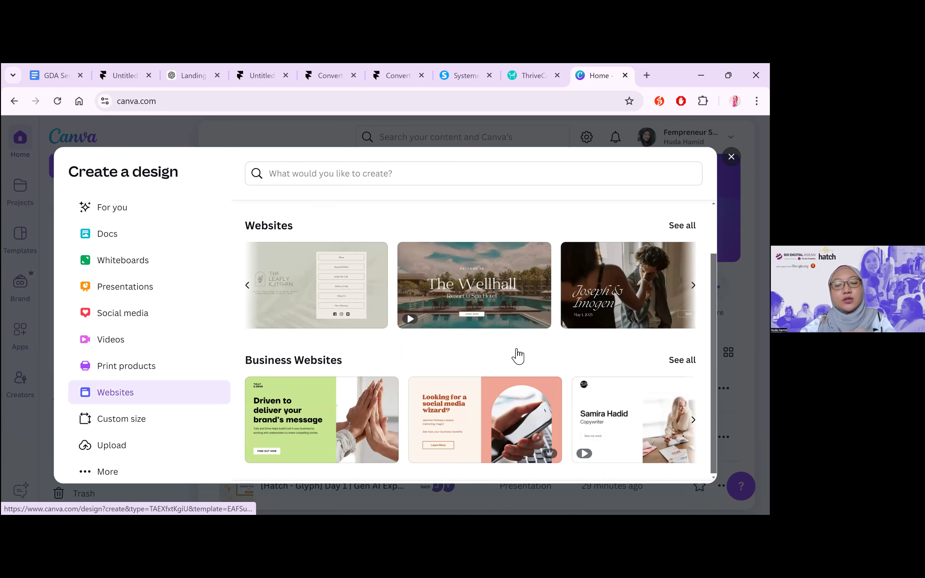
scroll(516, 355, "up", 2)
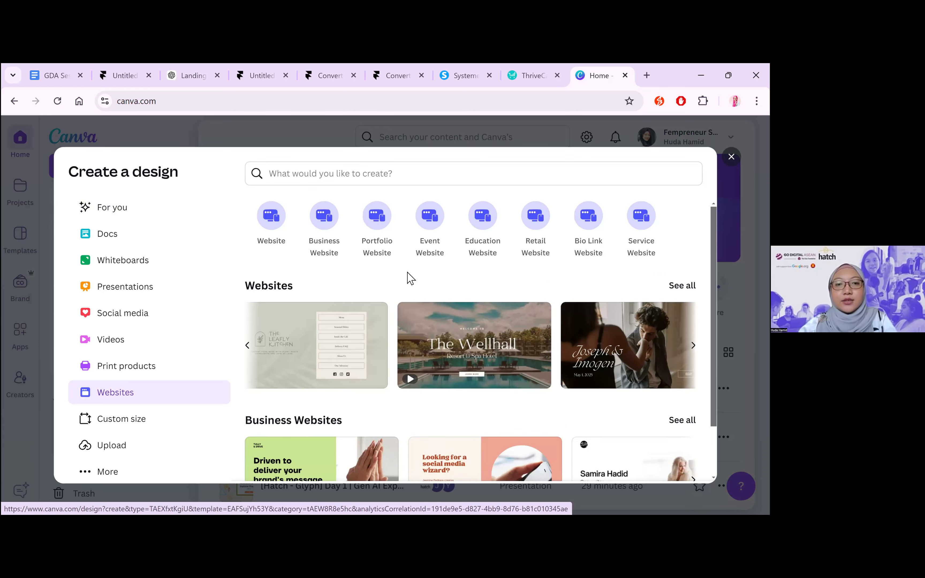
Create a Portfolio Website design, apply the full Jeffries & Madison photography studio template and look through its pages
left_click(507, 304)
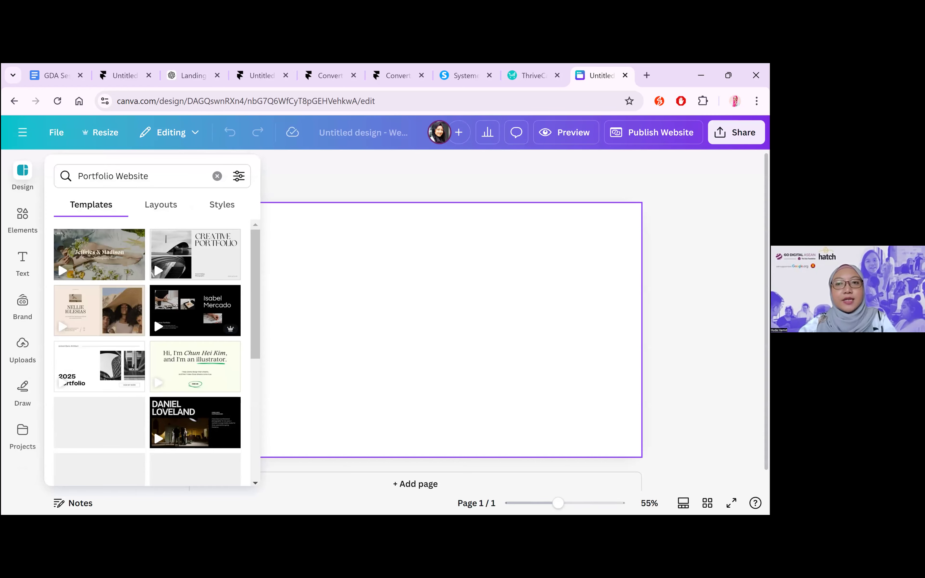
left_click(103, 265)
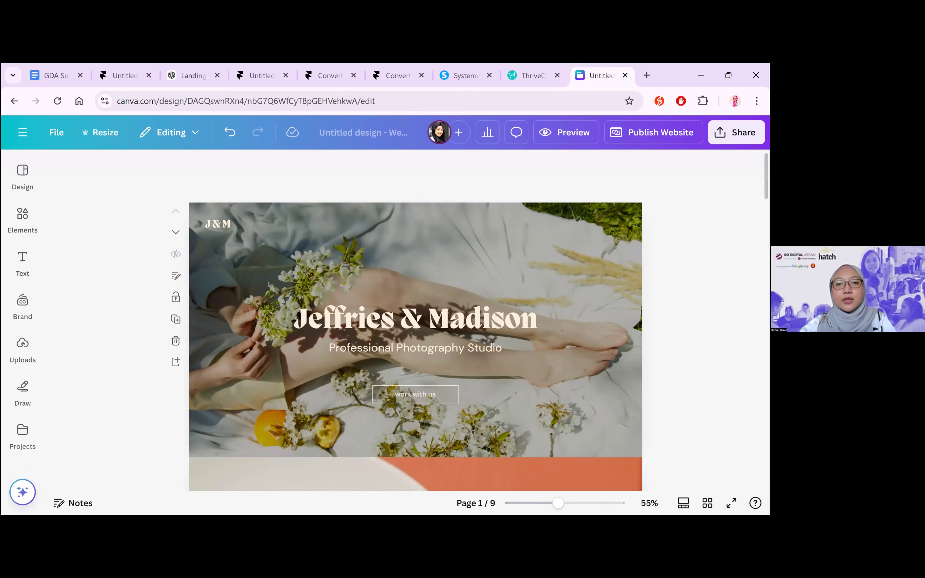
scroll(416, 320, "down", 10)
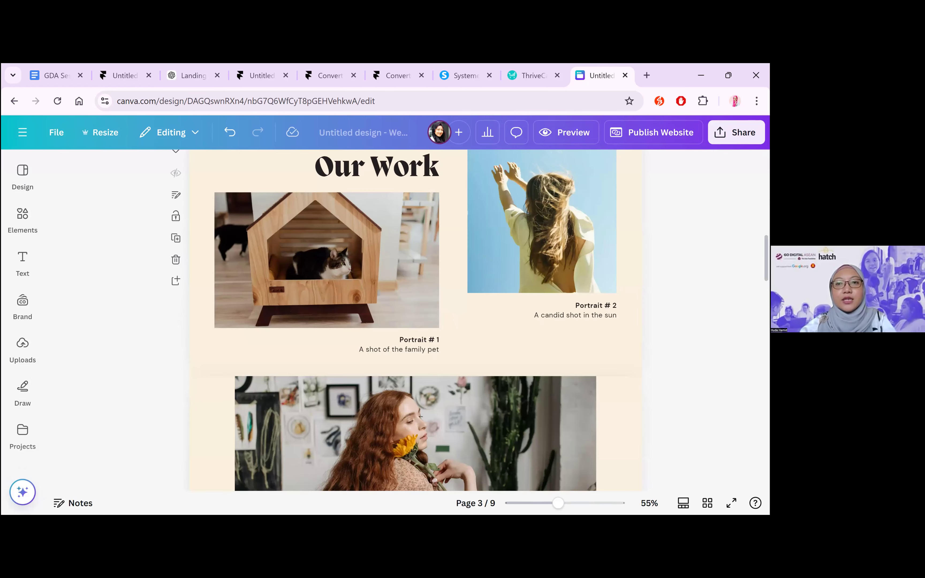
scroll(415, 320, "down", 20)
scroll(415, 320, "up", 20)
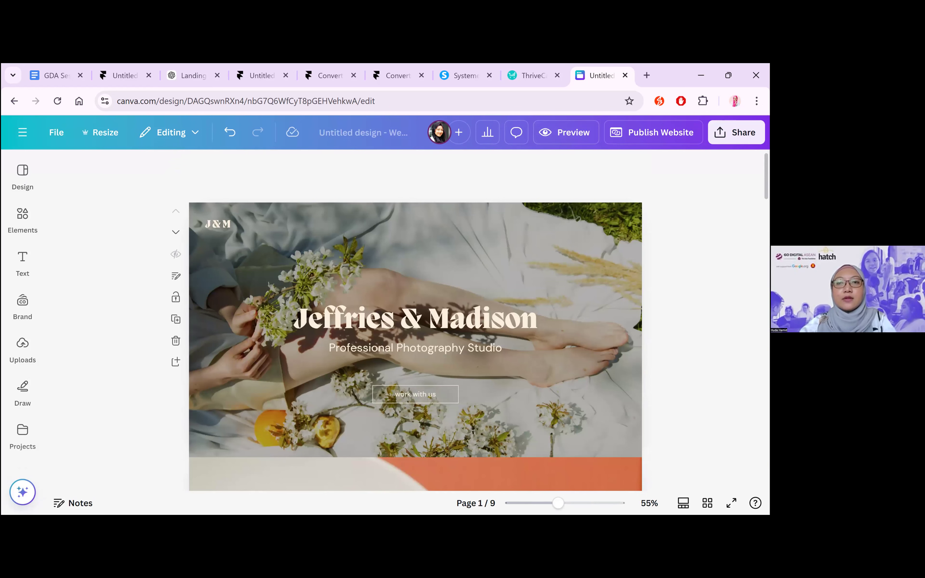
Preview the website in its desktop and mobile layouts, then return to the editor
left_click(569, 137)
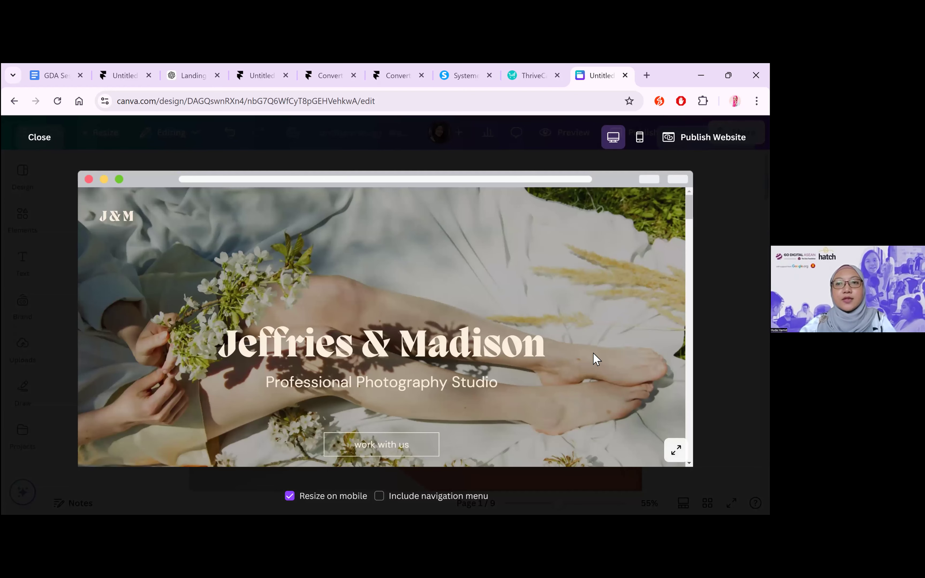
left_click(639, 136)
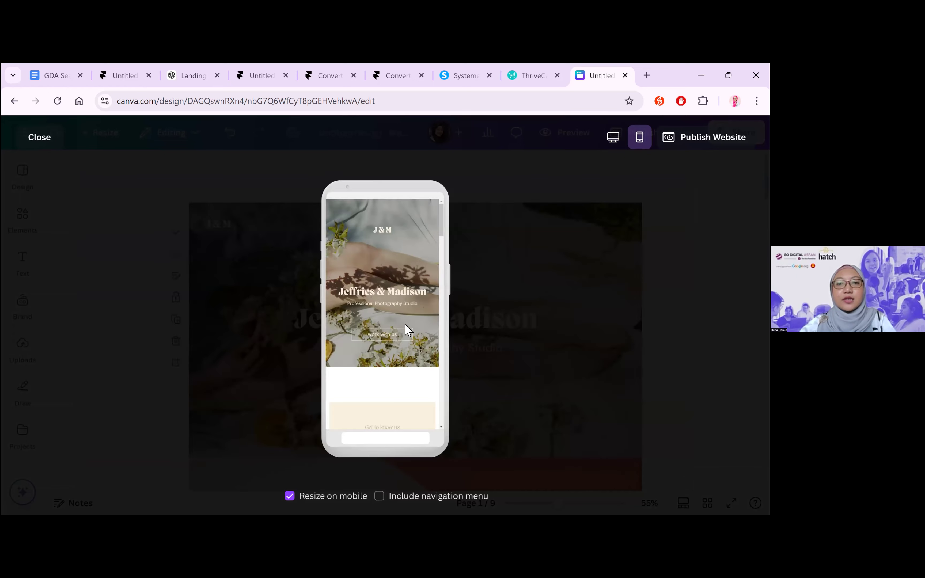
scroll(378, 354, "down", 5)
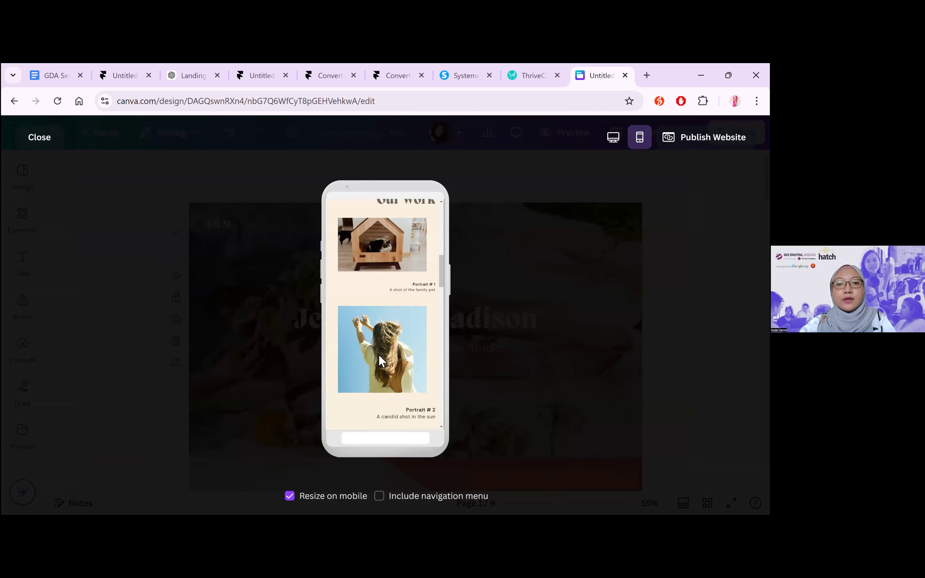
scroll(378, 354, "up", 5)
left_click(613, 138)
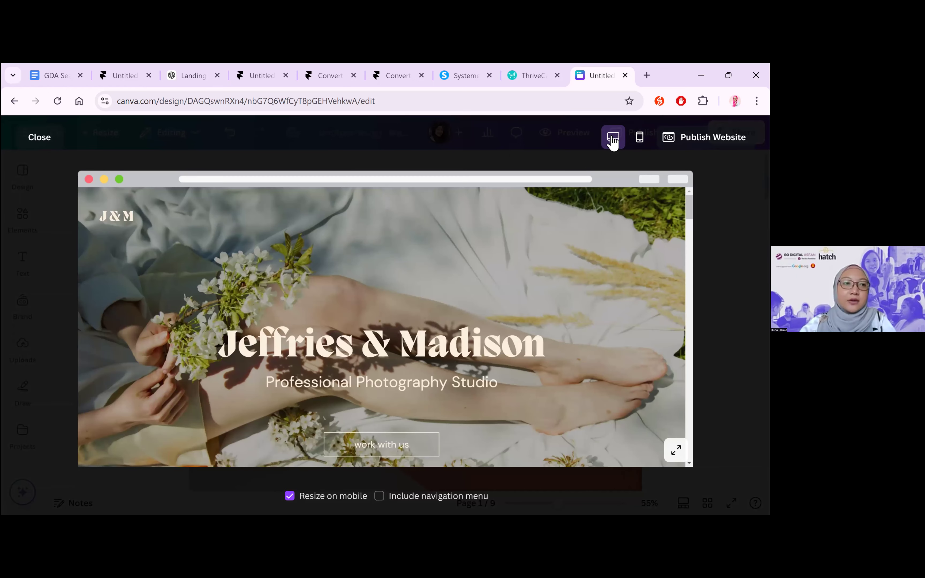
left_click(38, 148)
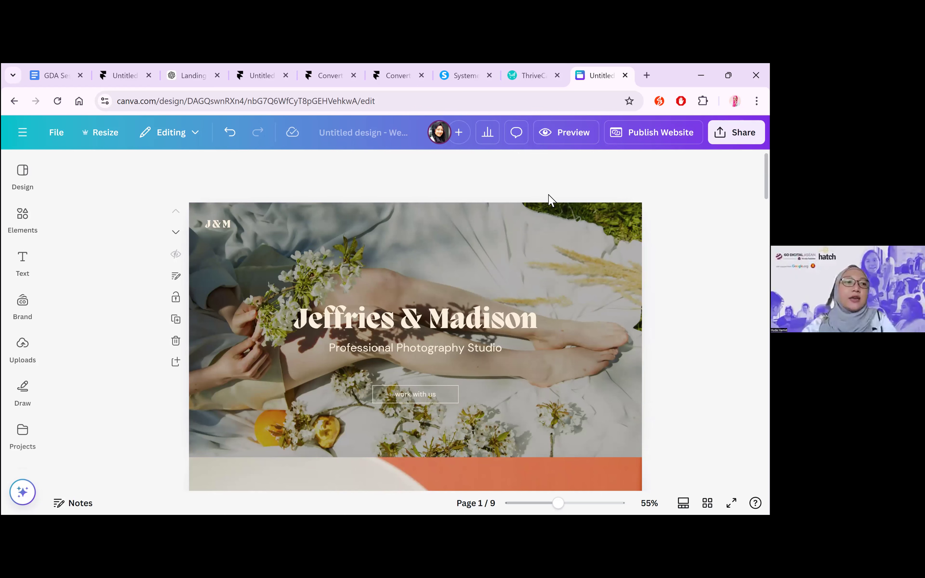
Open the AI image generator from the design elements and enter the prompt "An array of succulents for purchase"
left_click(18, 227)
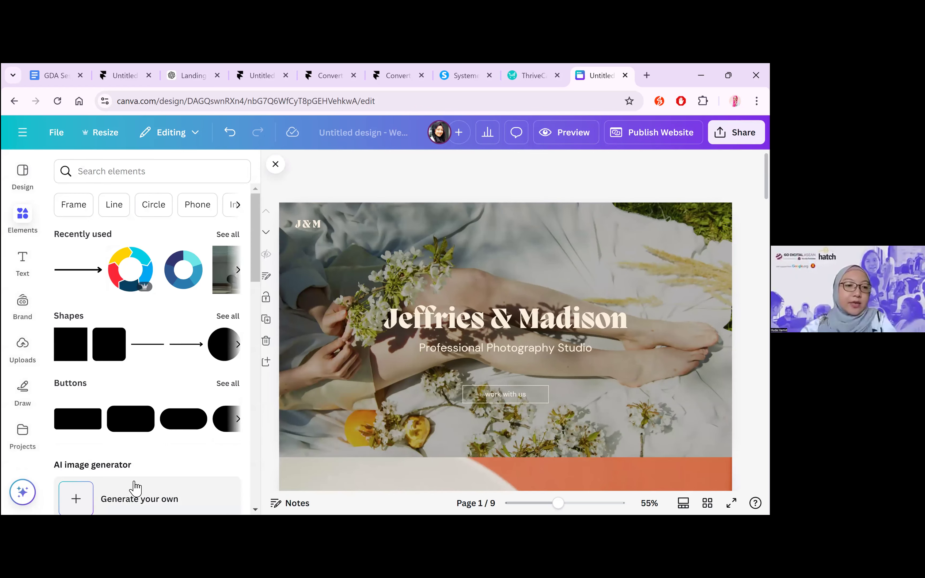
scroll(135, 329, "down", 4)
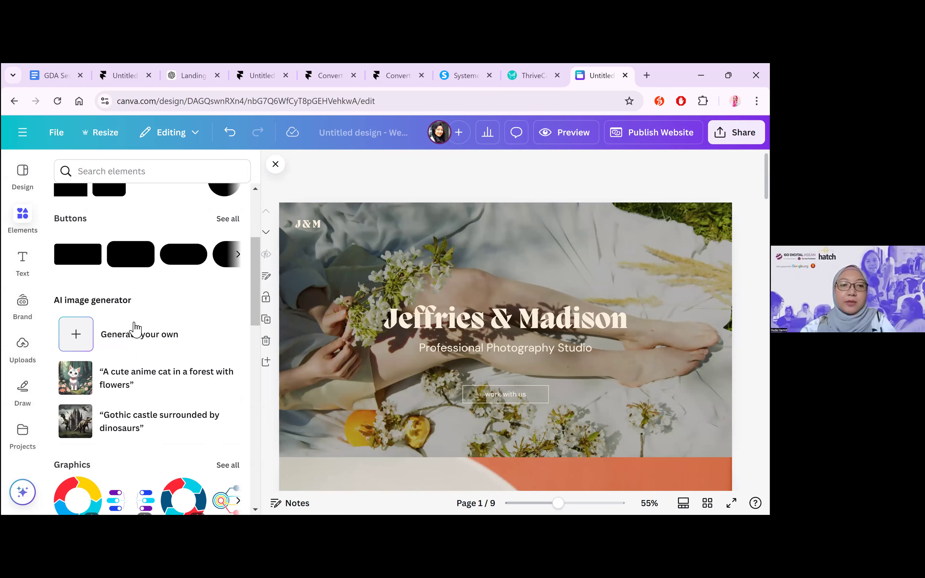
scroll(187, 345, "down", 2)
left_click(165, 258)
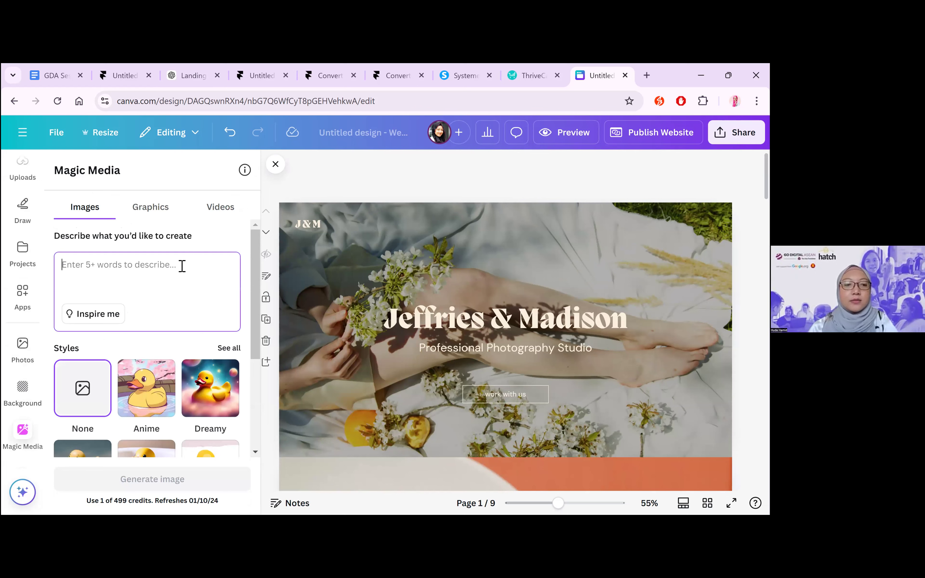
type("A s")
key("BackSpace")
key("BackSpace")
type("n array of succulents h")
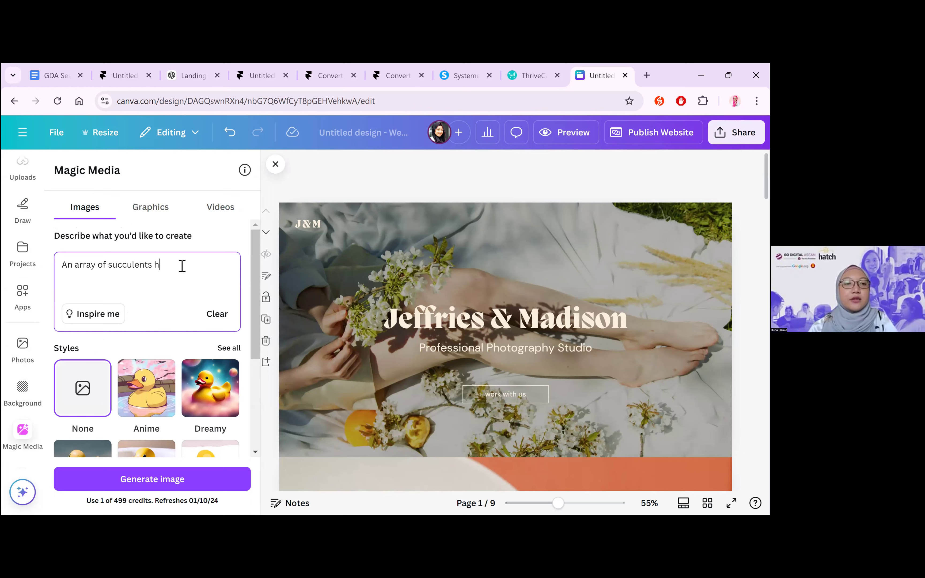
key("BackSpace")
type("for purchase")
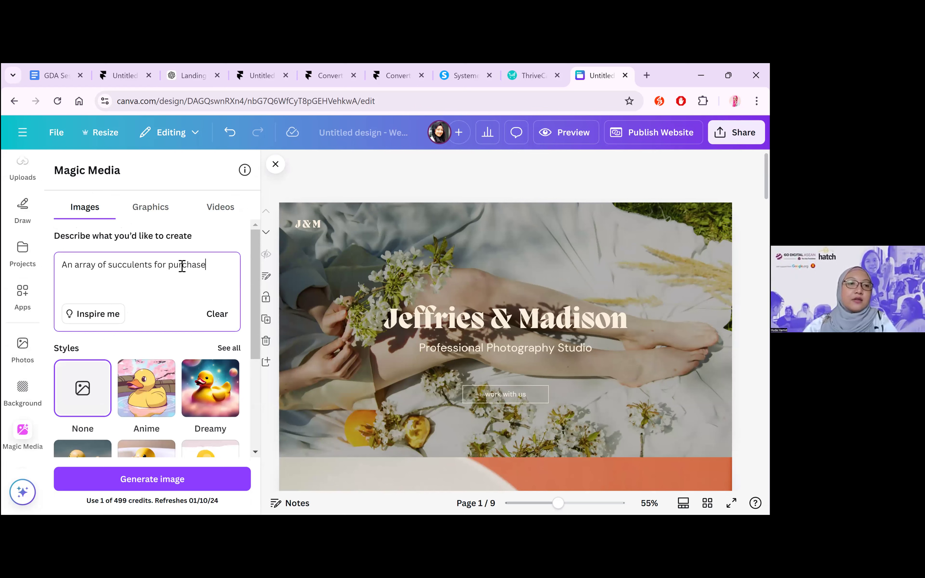
Look over the graphics styles, then generate the succulent image in the Photo style with a Landscape aspect ratio
left_click(164, 211)
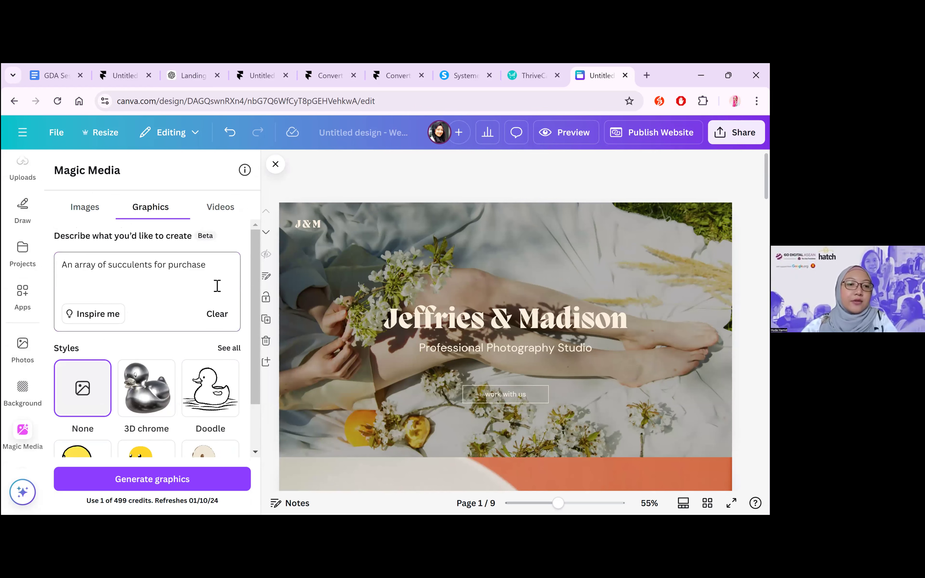
scroll(217, 286, "down", 2)
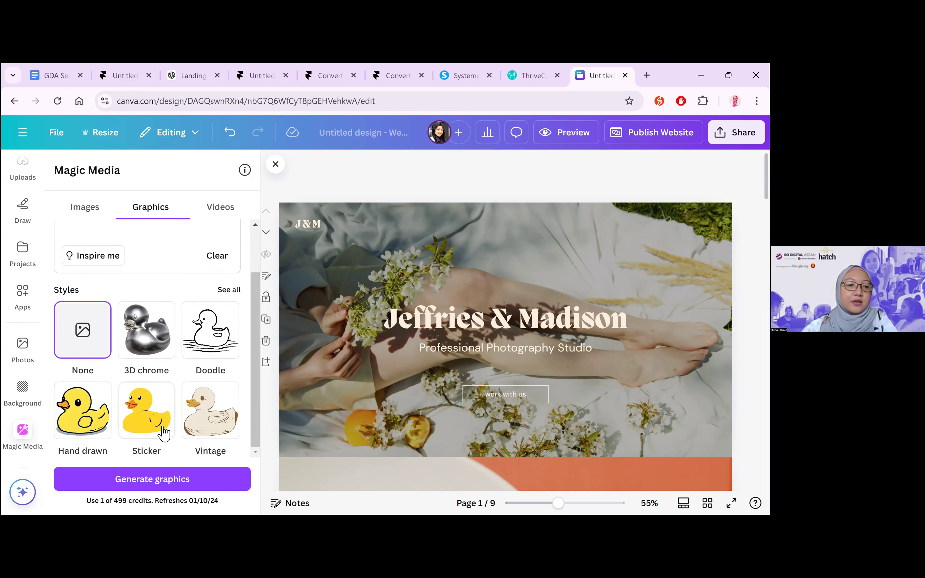
left_click(92, 209)
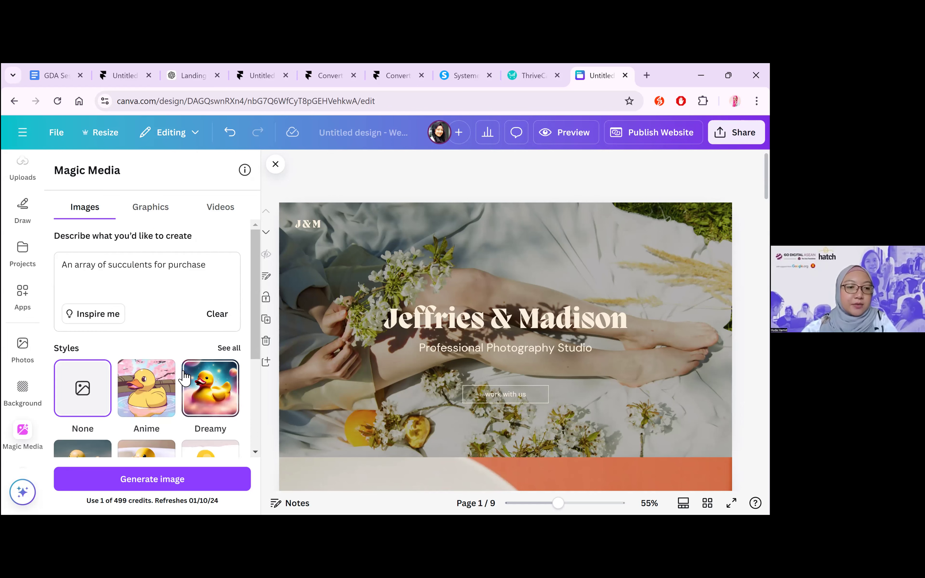
scroll(89, 345, "down", 3)
left_click(150, 353)
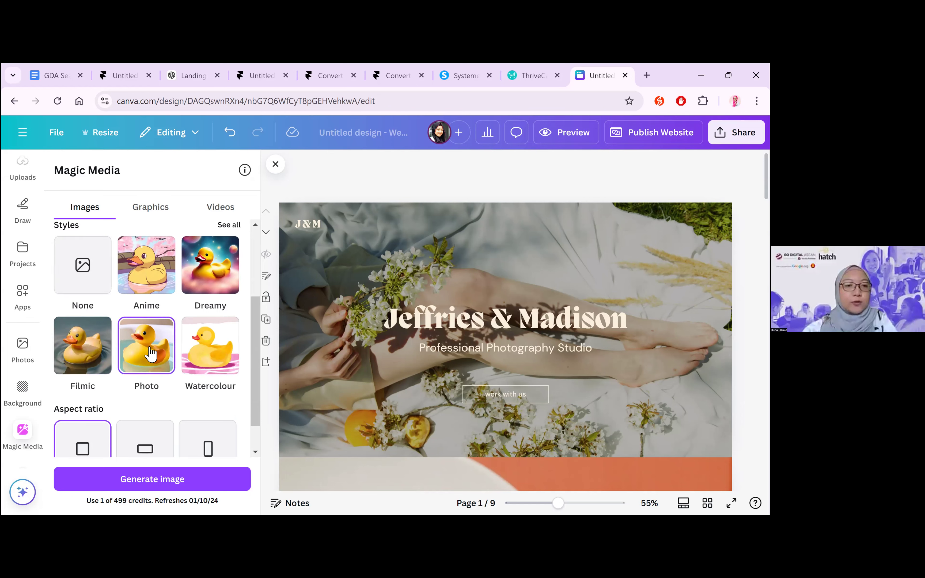
scroll(178, 428, "down", 1)
left_click(150, 405)
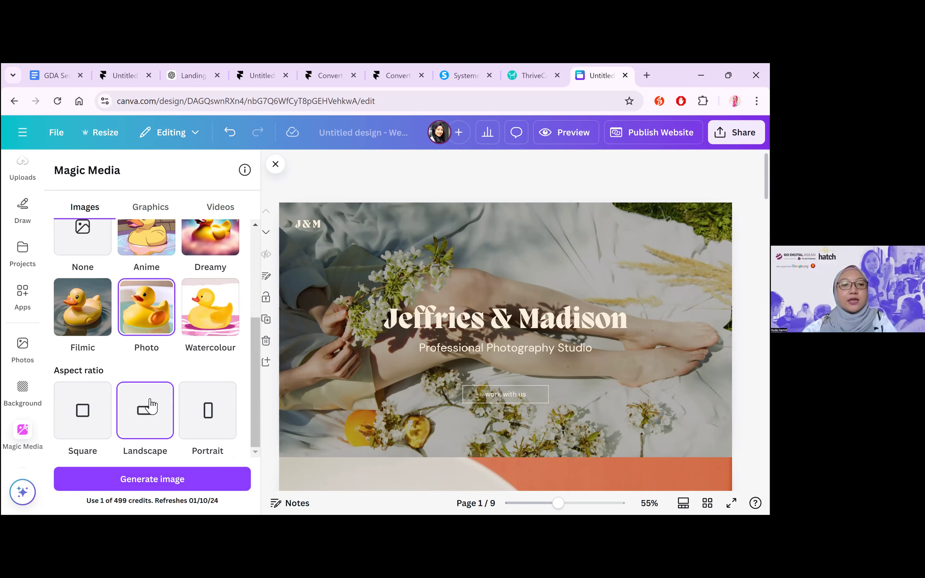
left_click(171, 482)
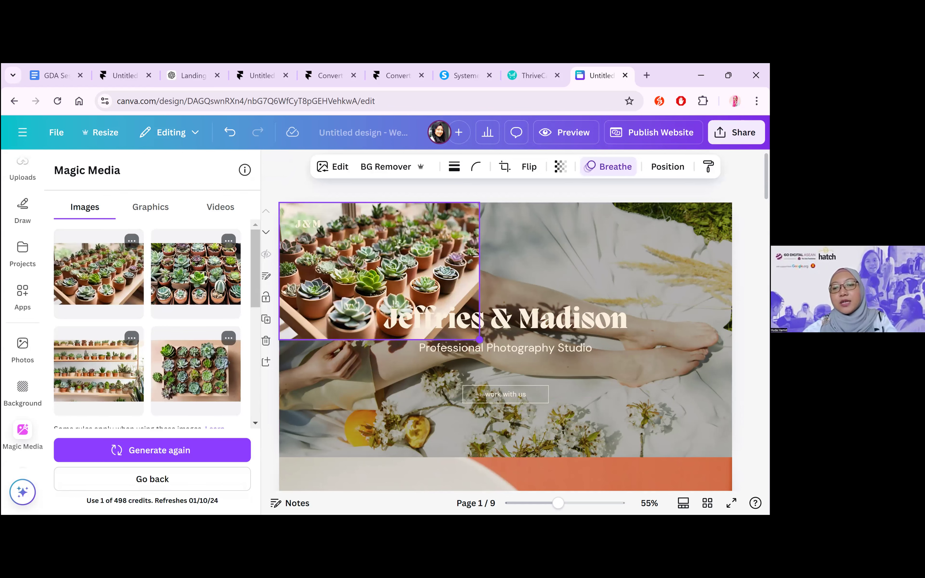
Enlarge the generated succulent image on page 1 so that it covers the entire hero section
left_click_drag(479, 339, 651, 457)
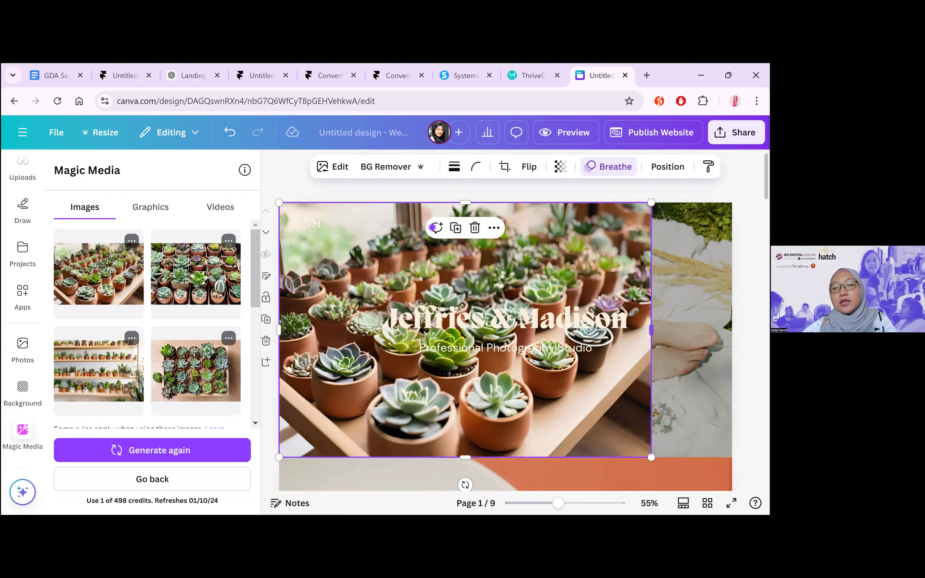
left_click_drag(651, 330, 732, 330)
left_click(534, 227)
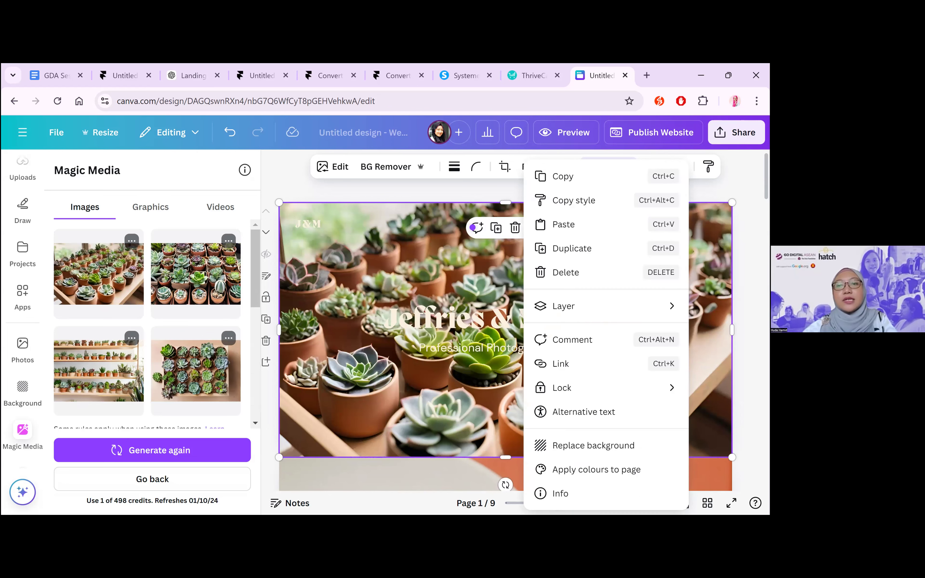
left_click(123, 321)
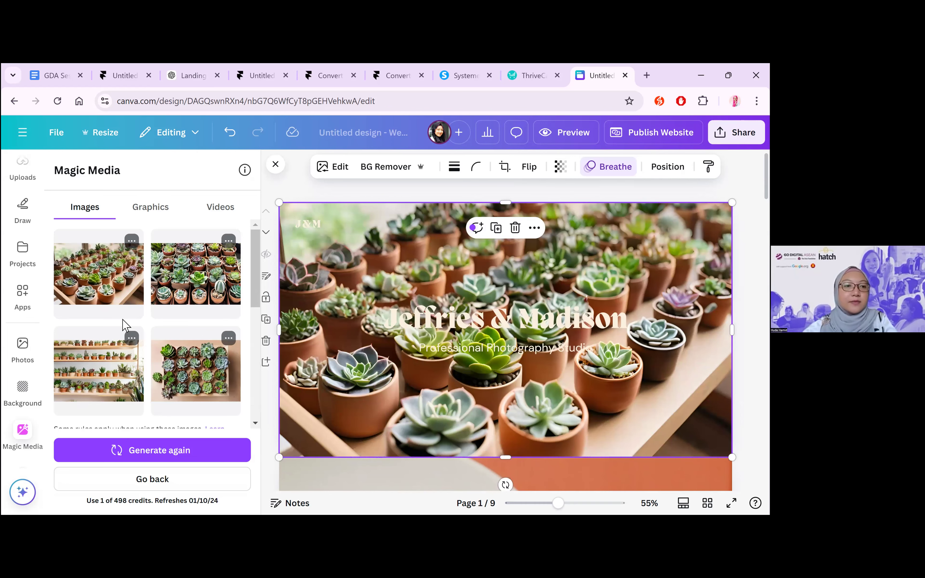
Examine the generation options for the first succulent image and the prompt area beneath the results
left_click(131, 241)
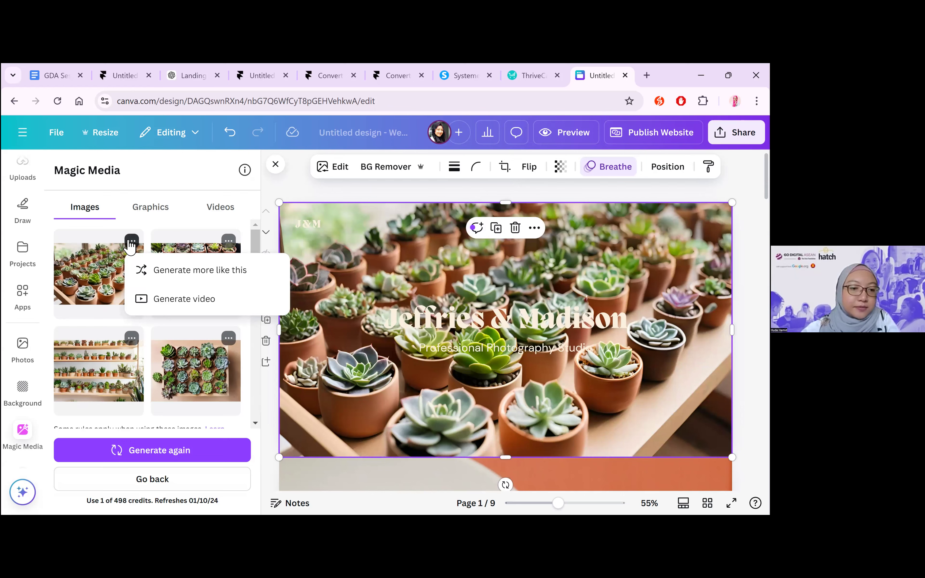
left_click(131, 244)
scroll(184, 351, "down", 5)
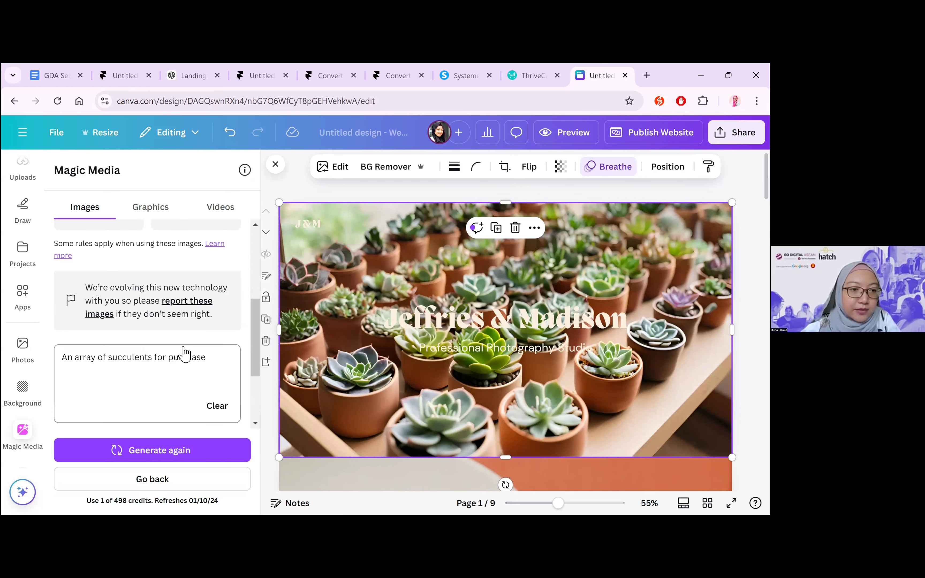
scroll(185, 353, "up", 5)
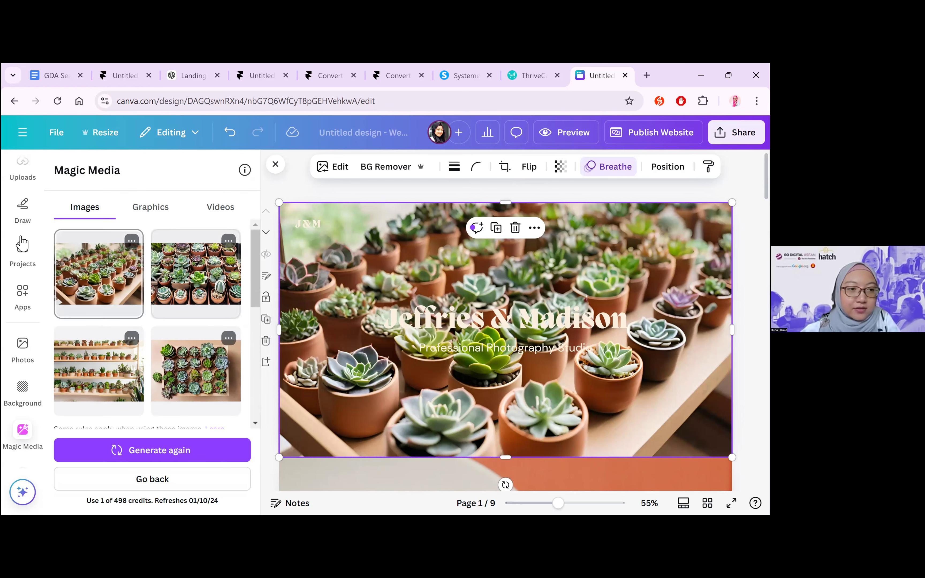
Find the generated succulent image among the uploads and open its file options
left_click(19, 358)
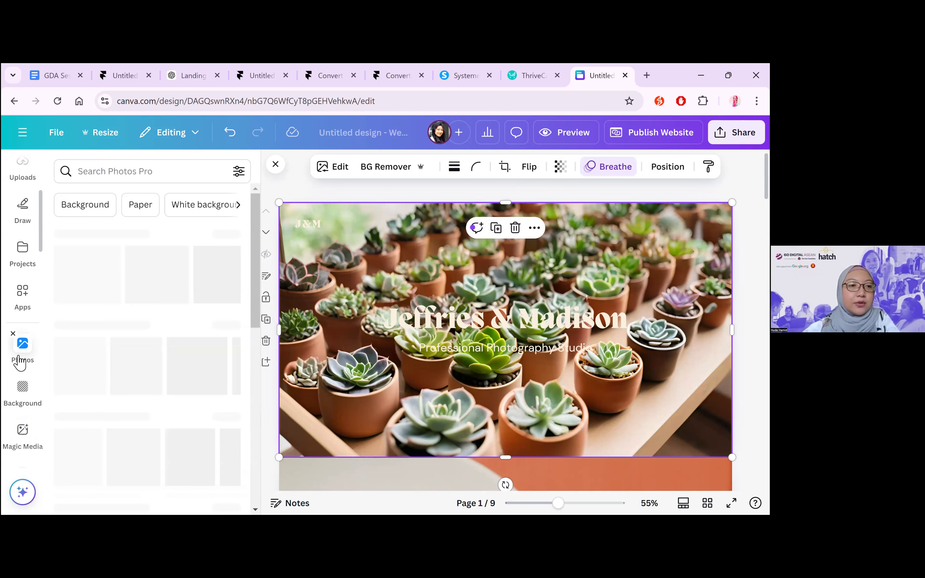
scroll(23, 252, "up", 5)
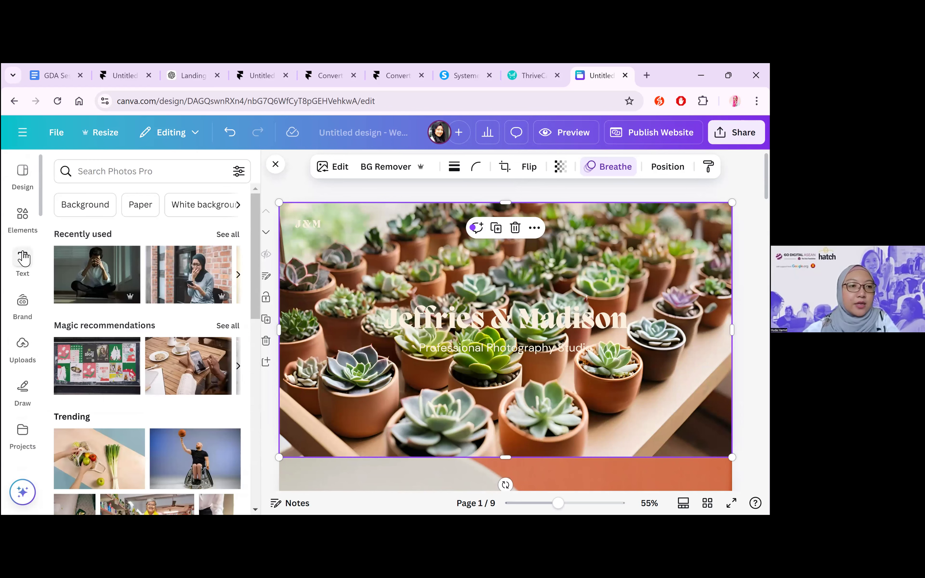
left_click(22, 345)
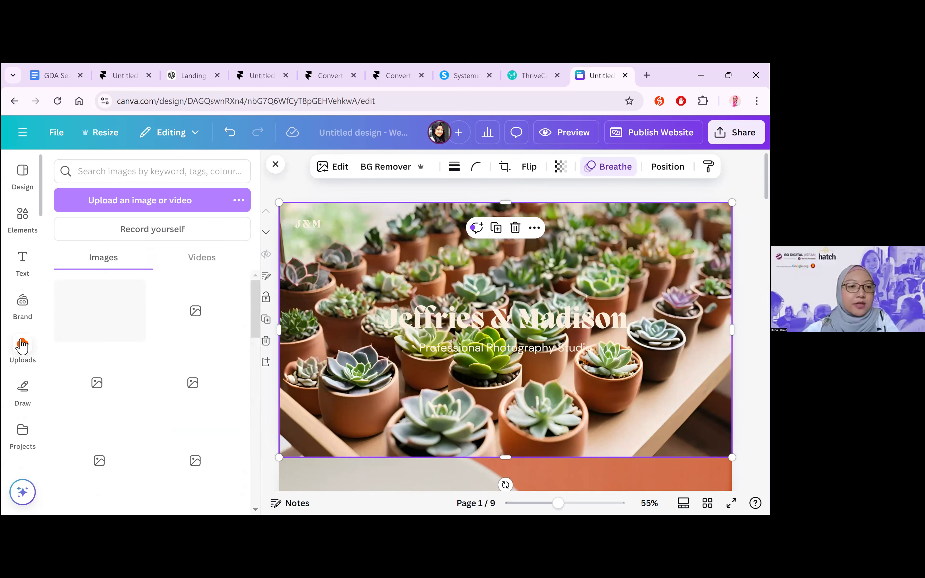
left_click(153, 290)
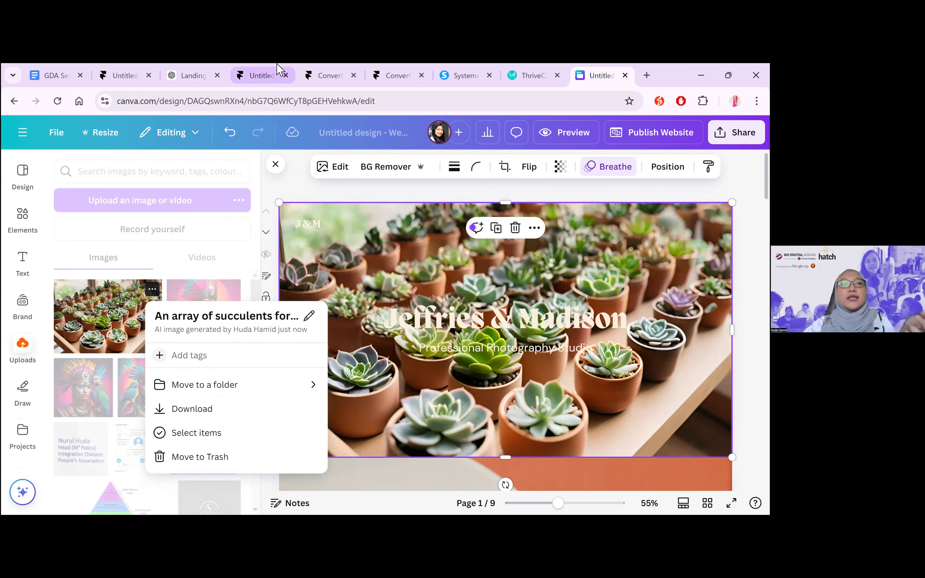
Review the landing page copy in ChatGPT and the Framer page, then return to Canva and look through the website sections
left_click(190, 72)
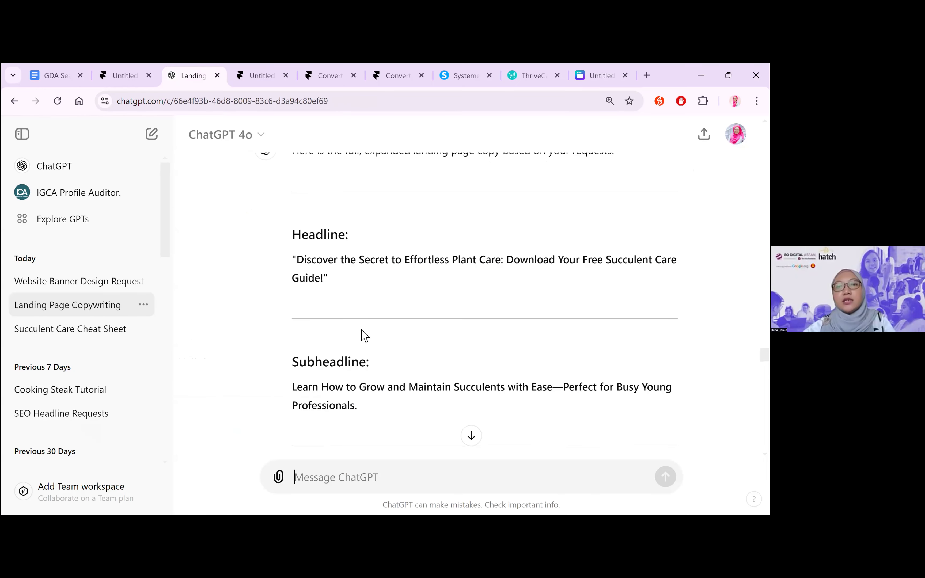
key("ctrl+Page_Up")
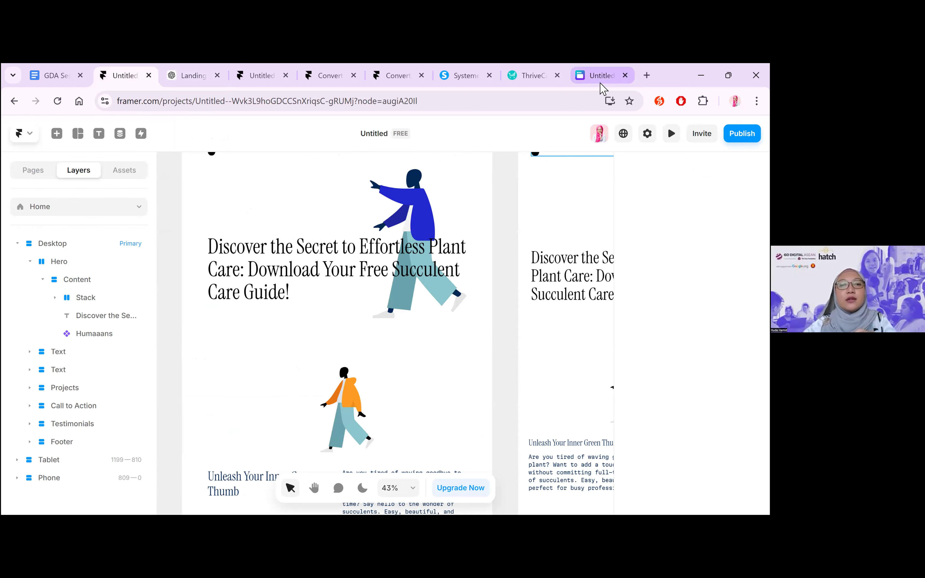
left_click(602, 76)
key("Escape")
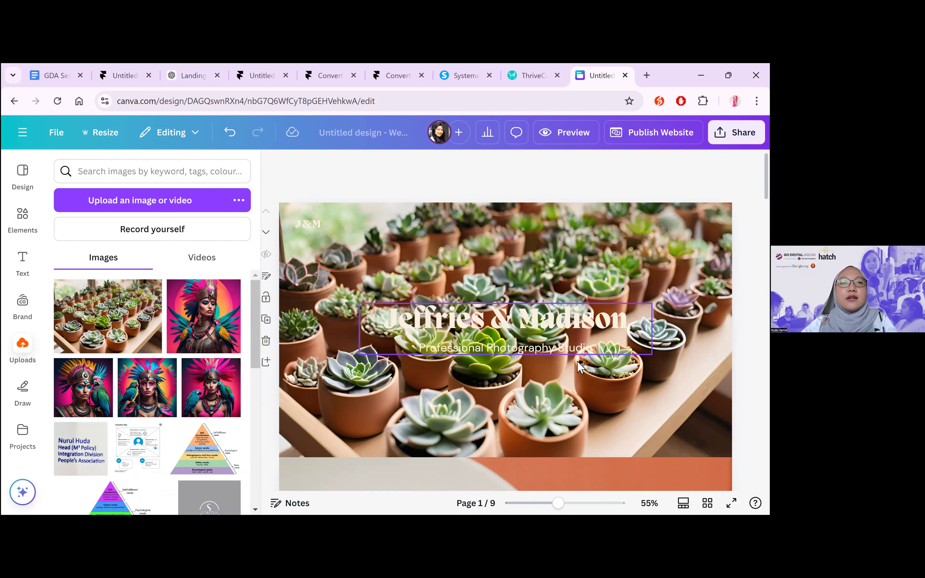
scroll(577, 361, "down", 10)
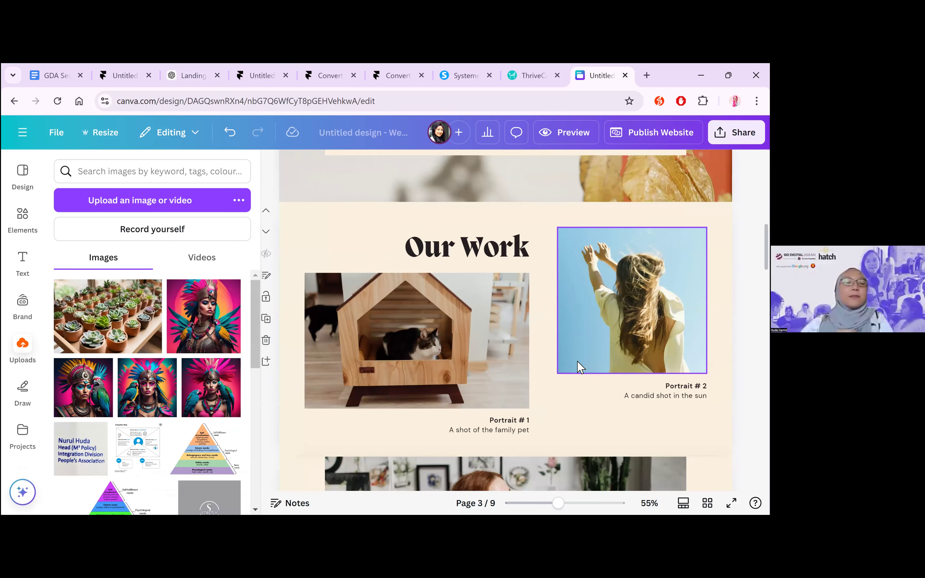
scroll(578, 367, "up", 10)
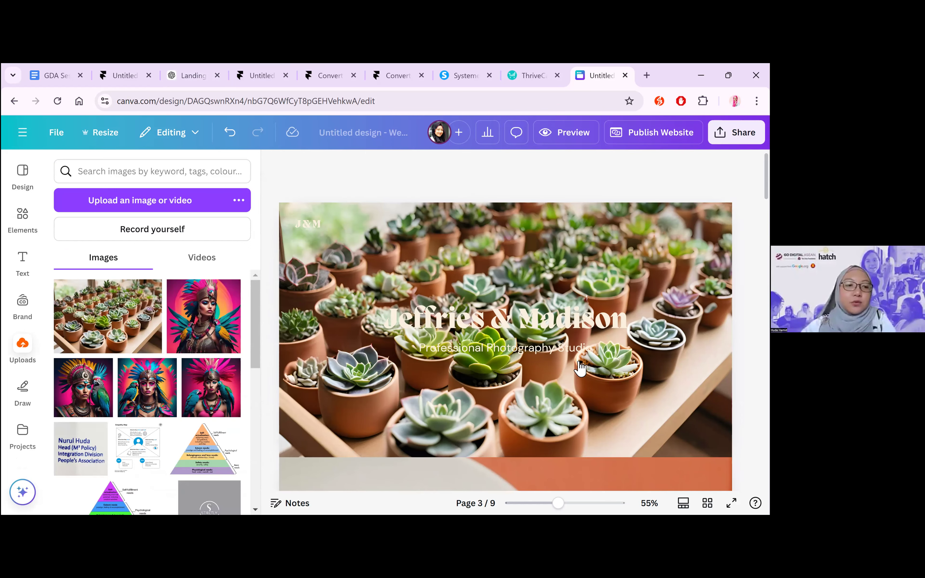
Open Canva's quick actions assistant and browse its recommended actions and matching graphics and photos
left_click(23, 493)
scroll(112, 377, "down", 1)
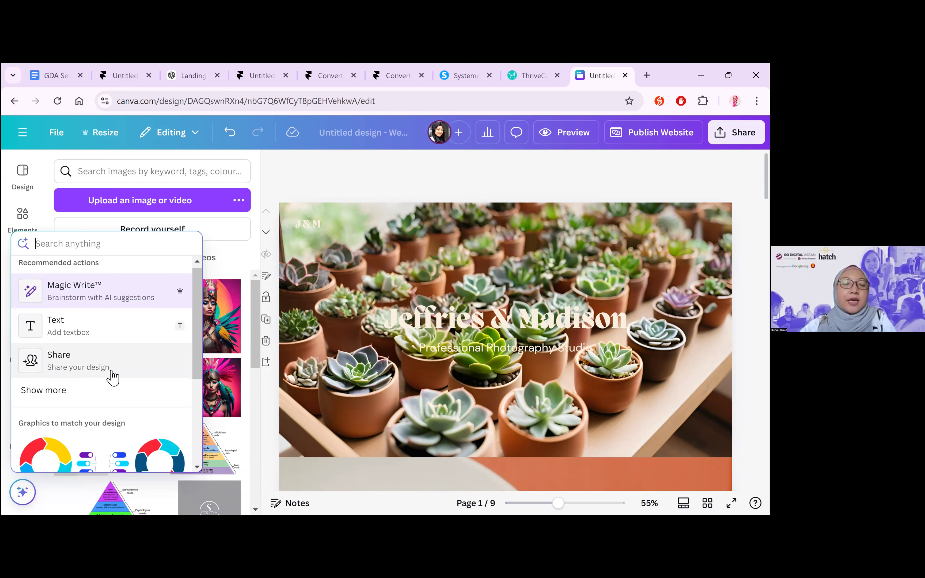
scroll(112, 370, "up", 1)
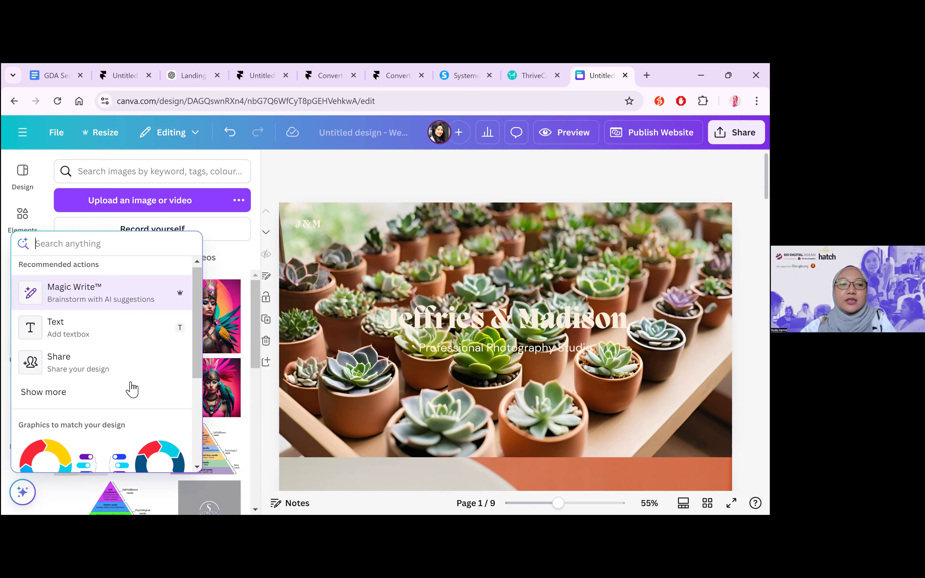
scroll(130, 386, "down", 1)
scroll(132, 387, "down", 4)
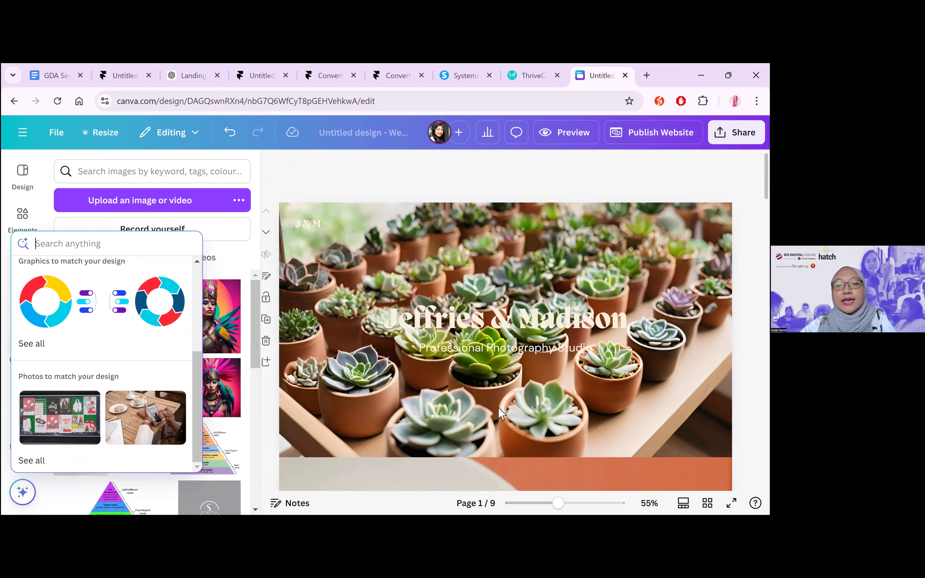
Give Magic Write the custom prompt "Turn this into a reason why people should download my cheatsheet on maintaining succulents" for the "Get to know us" paragraph
scroll(498, 407, "down", 3)
scroll(498, 409, "down", 5)
left_click(436, 290)
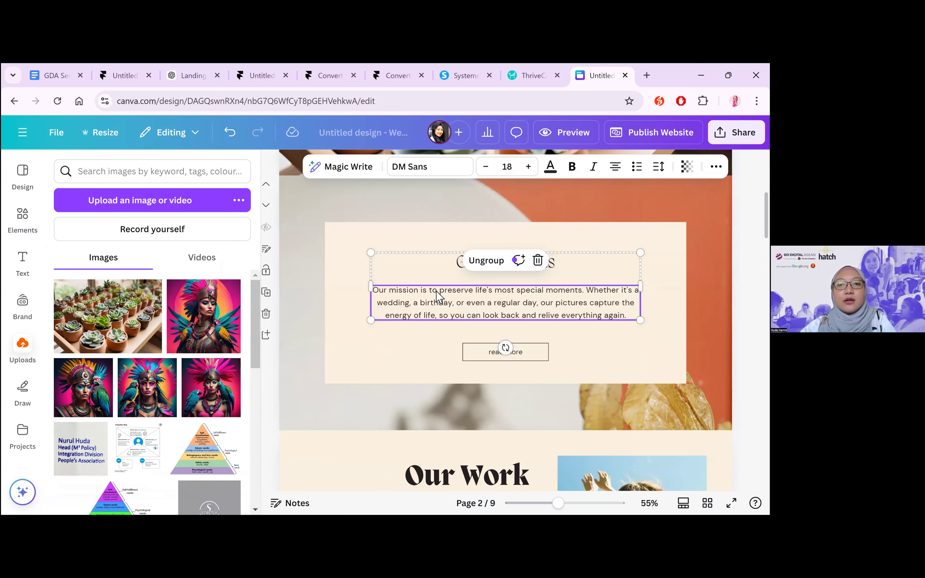
double_click(520, 278)
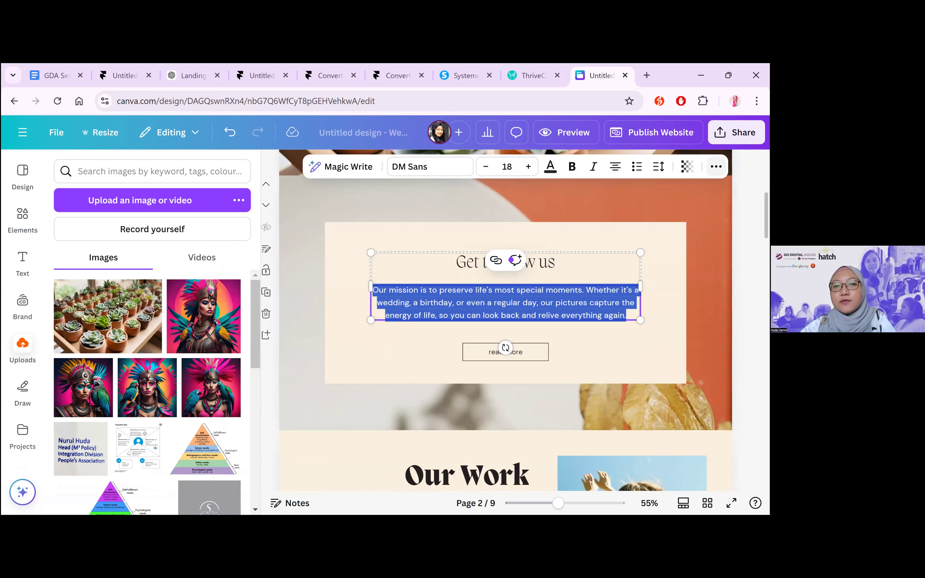
left_click(353, 168)
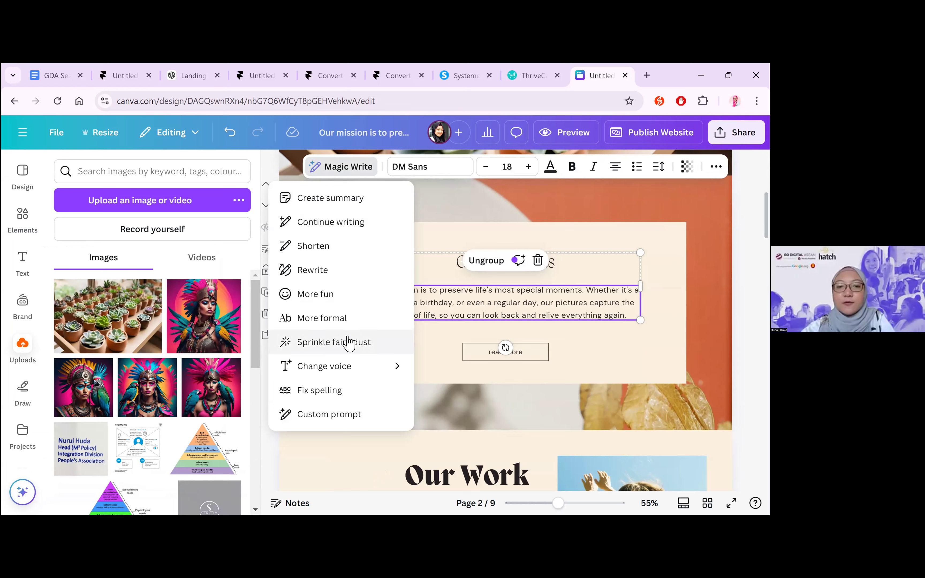
left_click(352, 423)
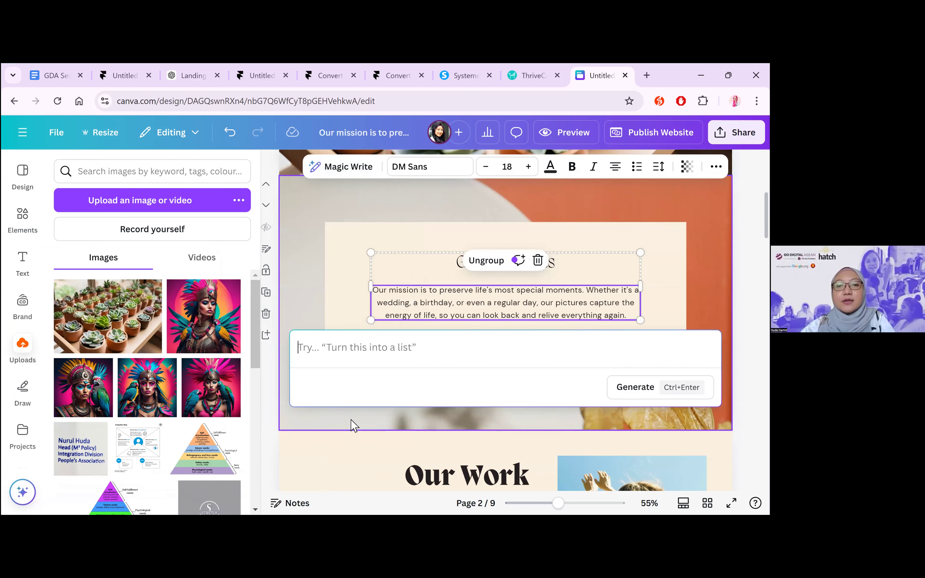
type("Tu")
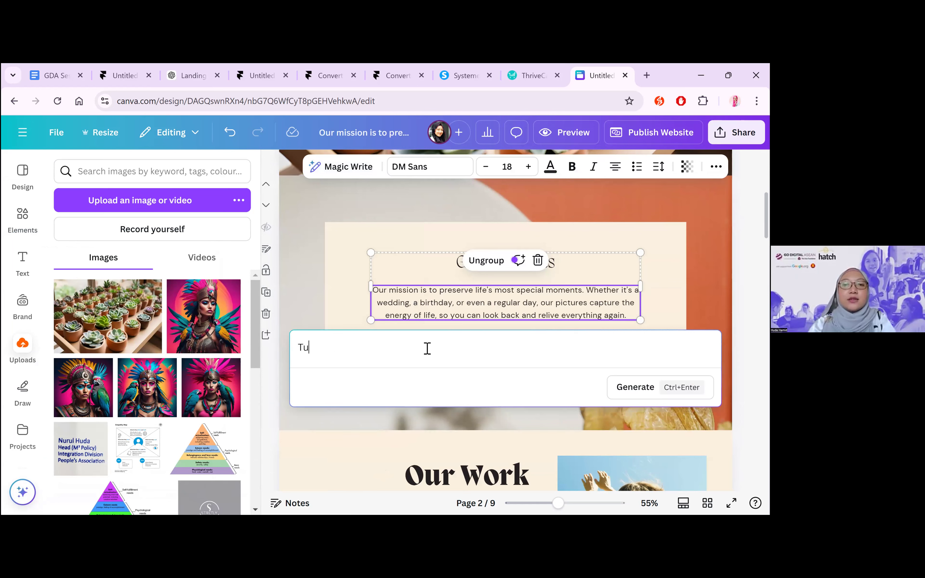
type("rn this is")
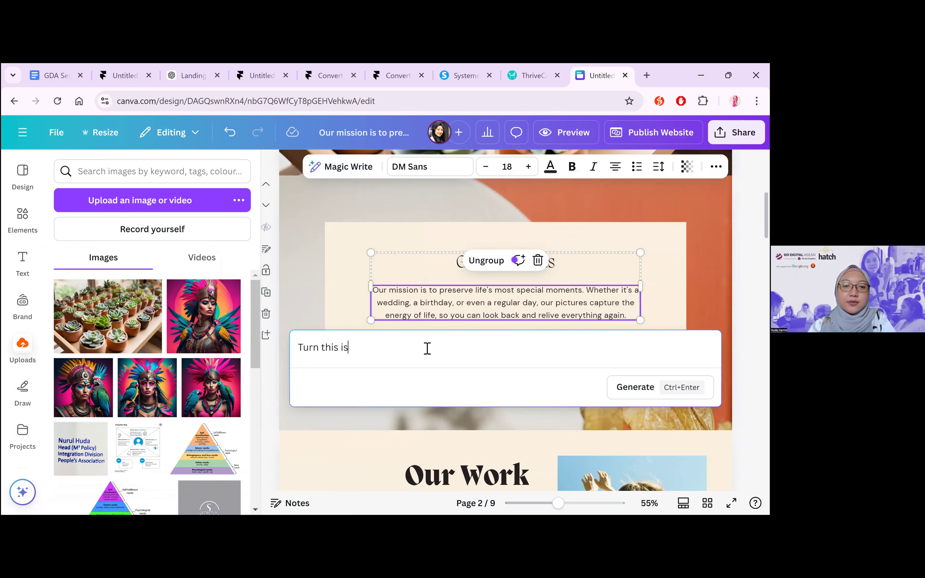
key("BackSpace")
type("nto a reason")
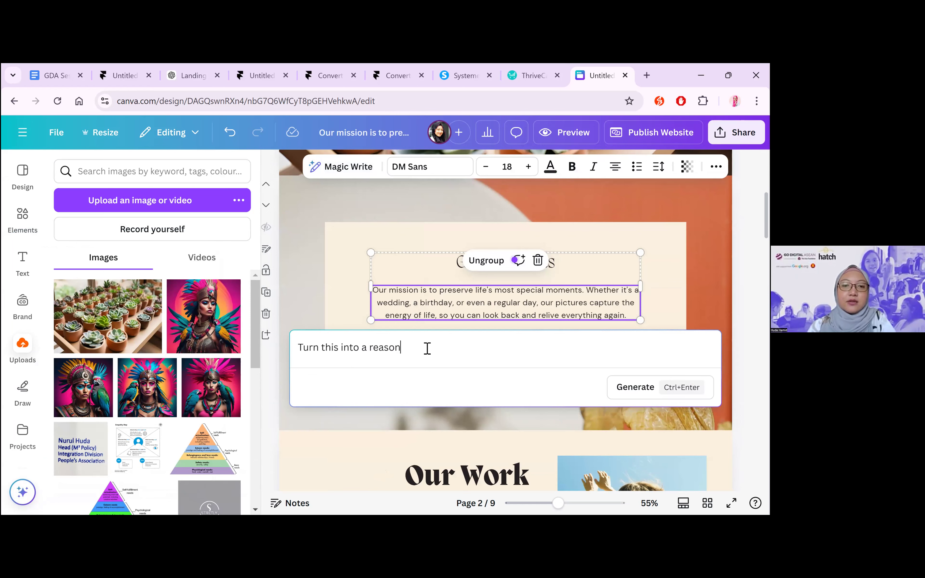
type(" why people ")
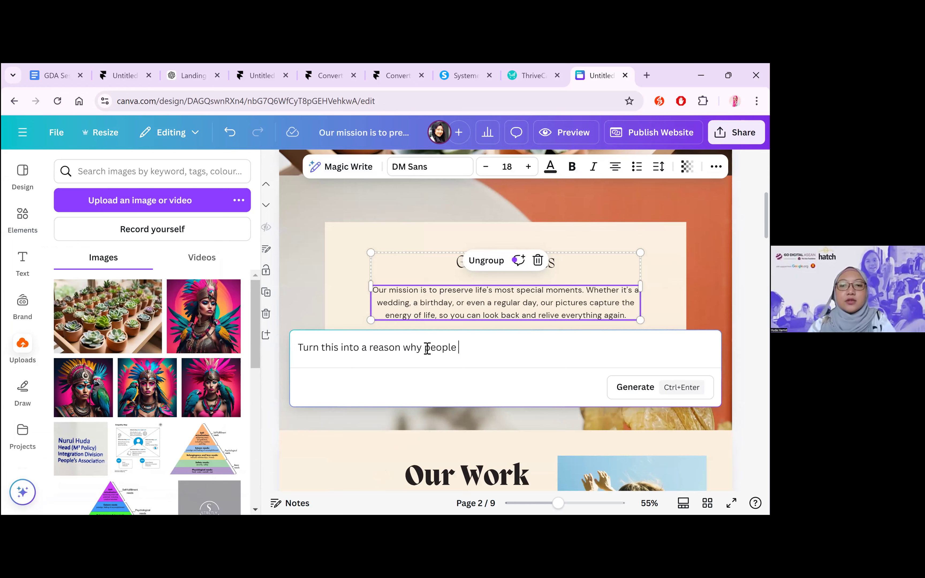
type("should download my ")
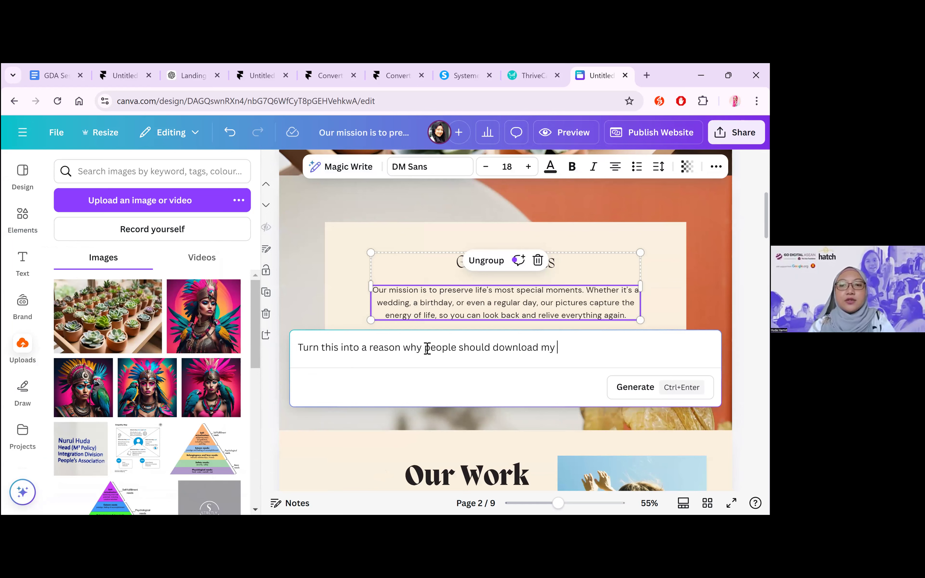
type("cheatsheet on maintaining succulen")
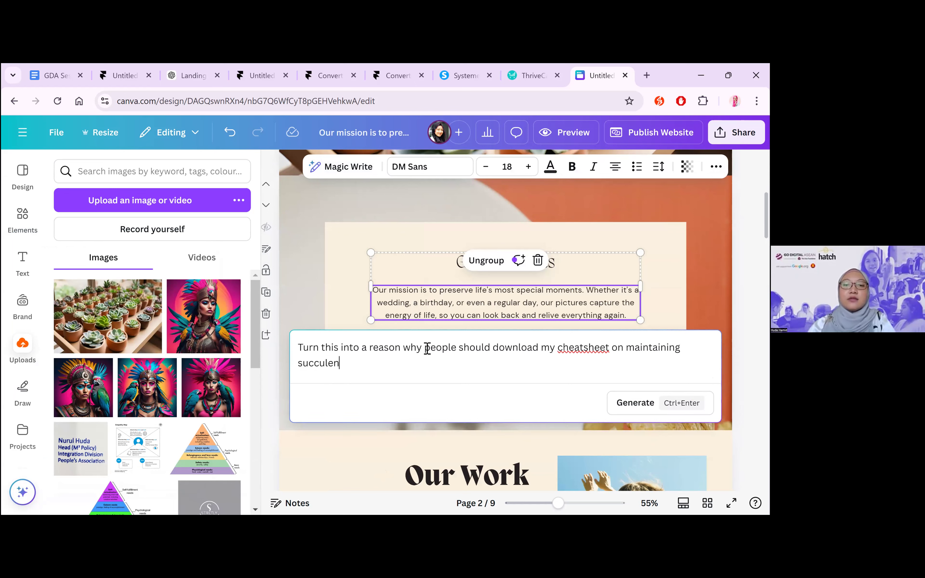
type("ts")
key("Return")
key("BackSpace")
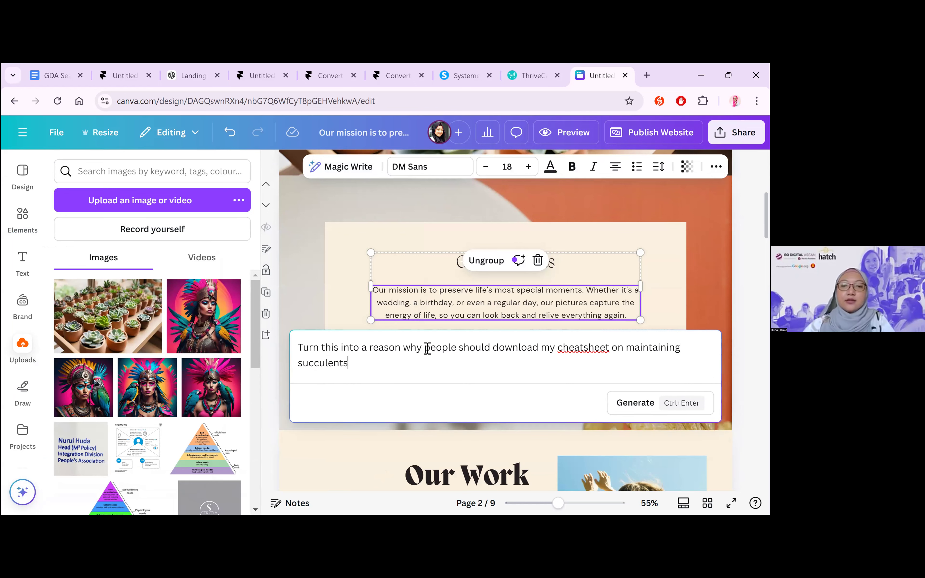
Generate the Magic Write text from the cheatsheet prompt and add it below the "Get to know us" paragraph
key("ctrl+Return")
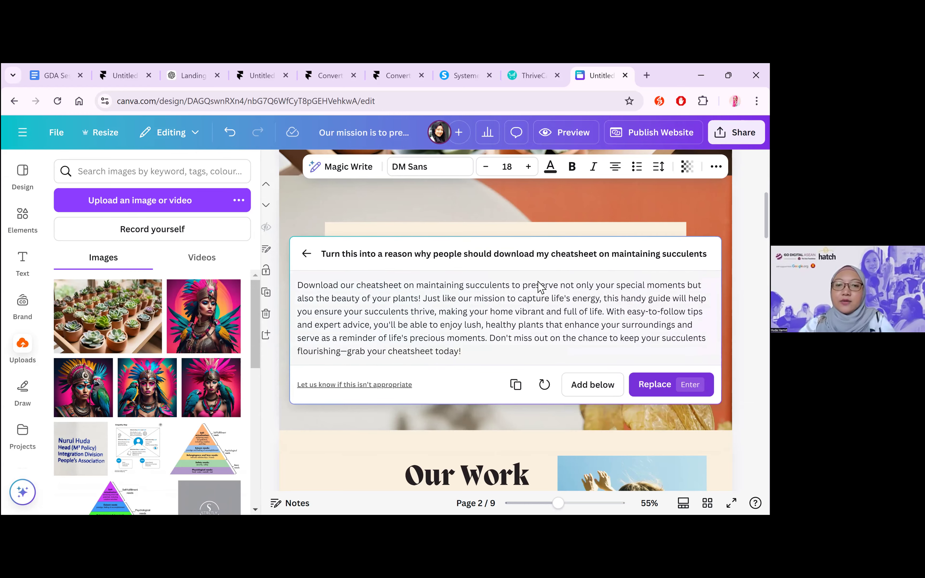
key("Return")
key("Escape")
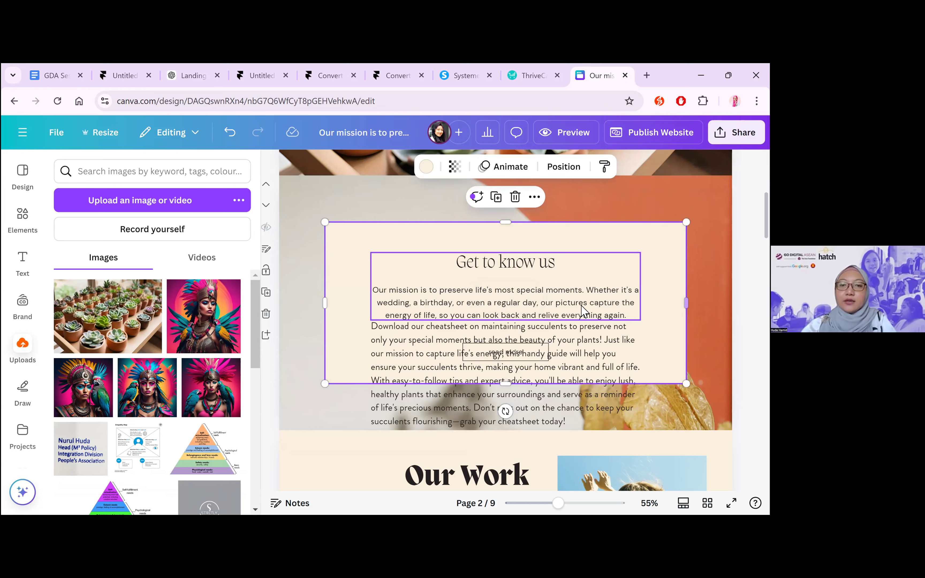
Ungroup the "Get to know us" text, delete the original mission paragraph and move the generated text up directly under the heading
left_click(582, 311)
left_click(486, 260)
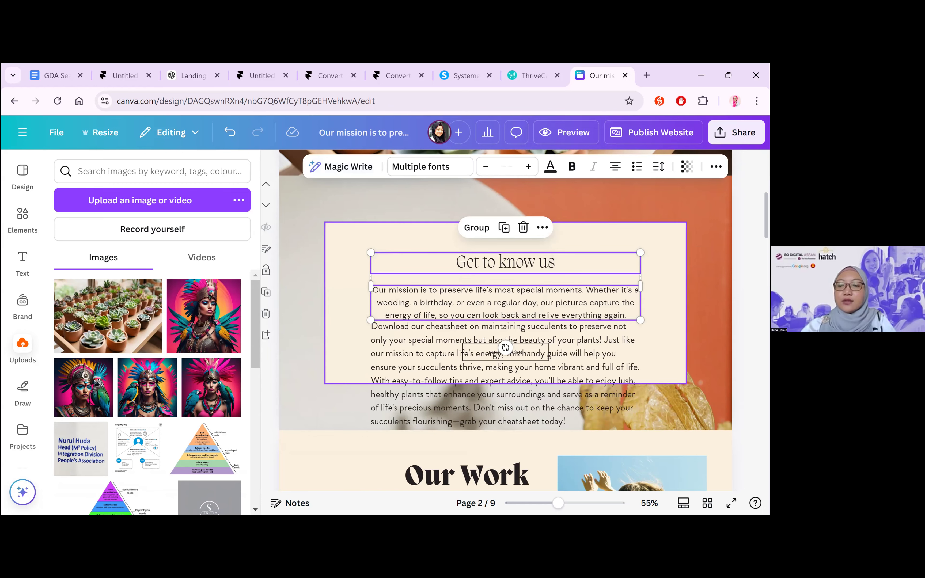
left_click(581, 293)
key("Delete")
left_click_drag(562, 335, 562, 292)
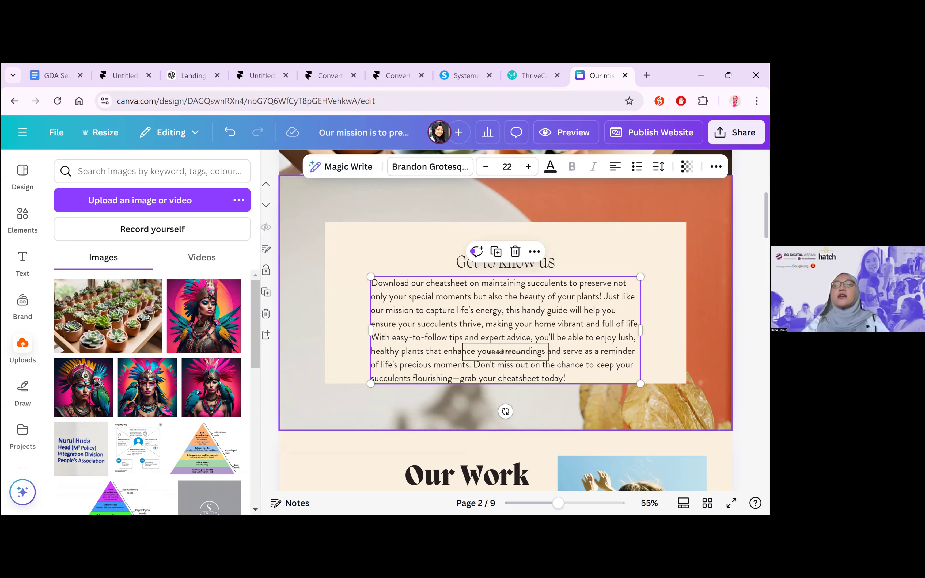
left_click(705, 325)
key("Escape")
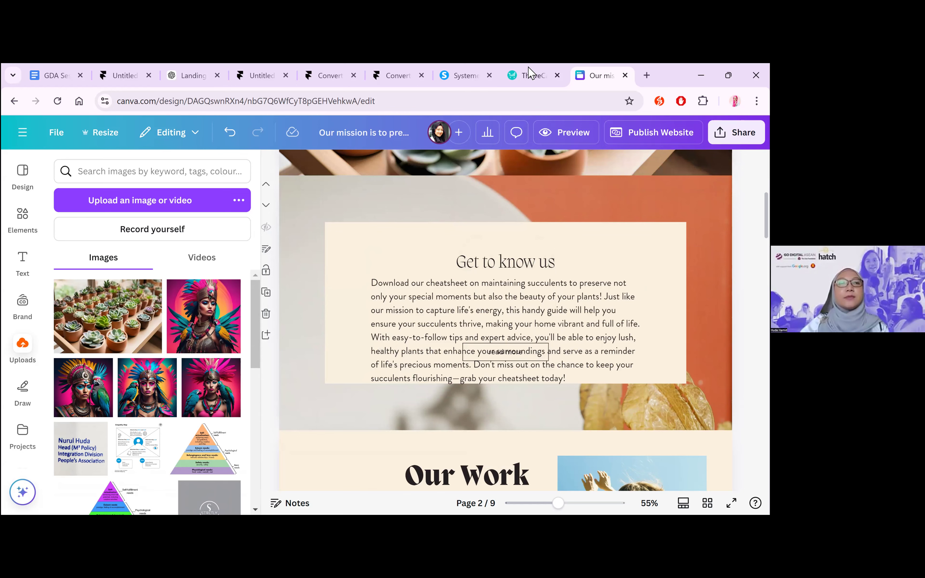
Revisit the landing page copy in ChatGPT and the Systeme.io home page
left_click(194, 70)
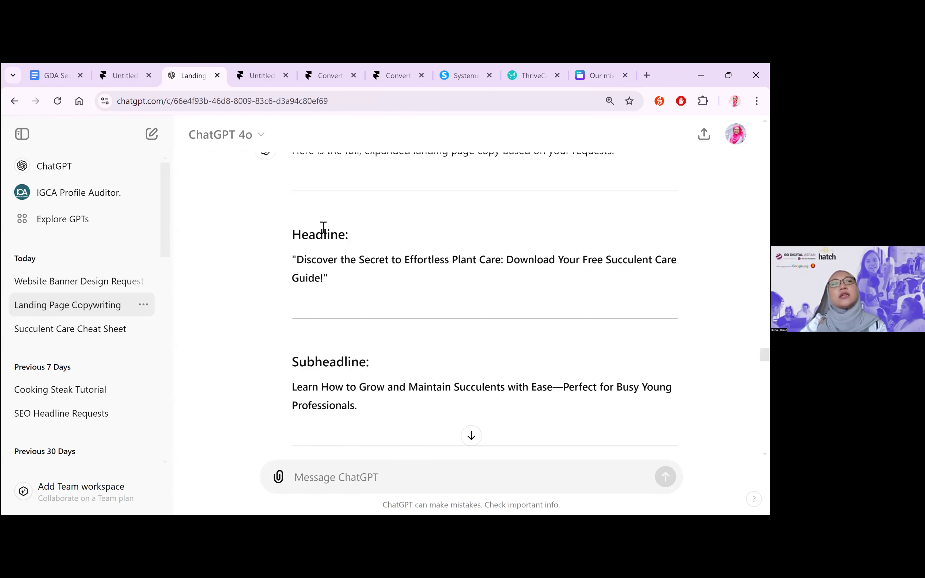
left_click(123, 76)
left_click(173, 81)
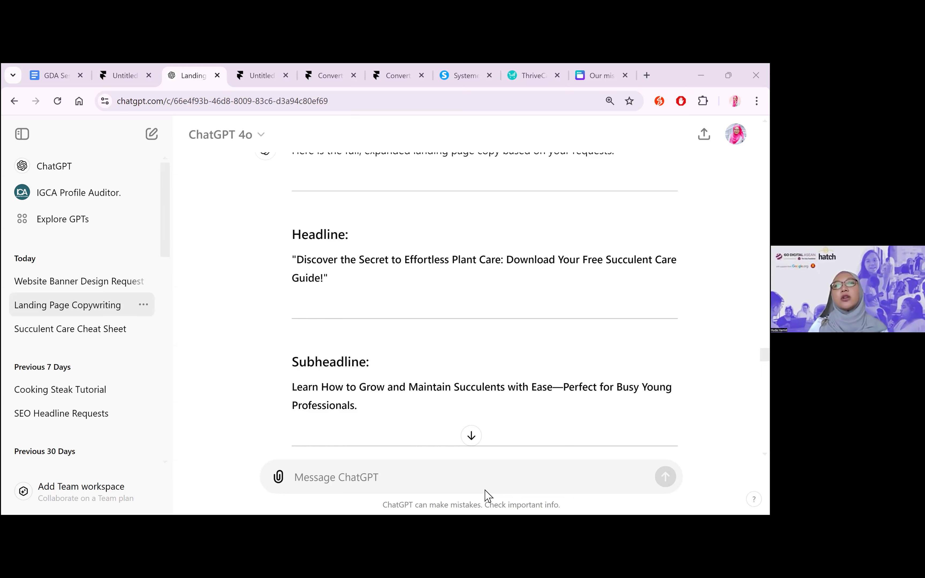
left_click(457, 75)
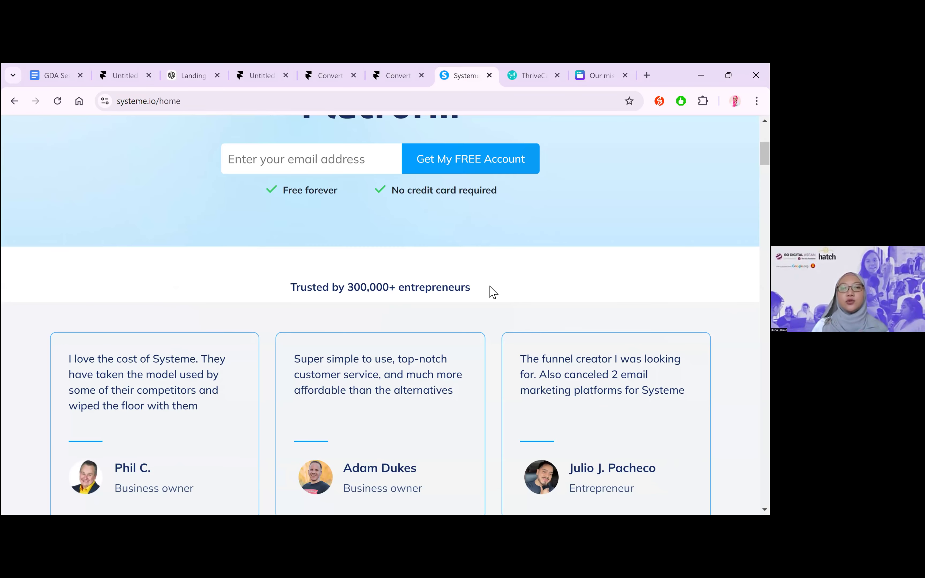
scroll(493, 293, "up", 3)
scroll(493, 292, "up", 4)
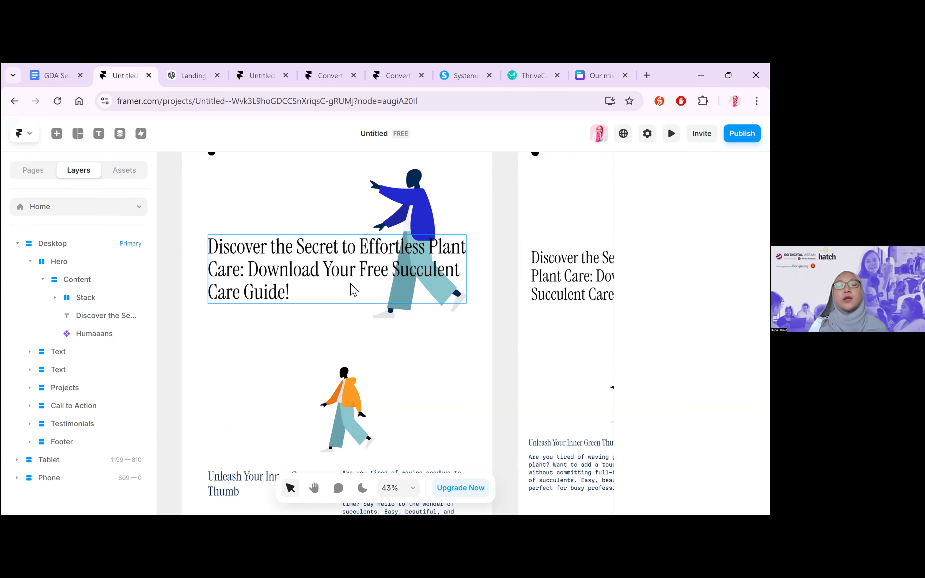
Look over the hero section of the Framer landing page, then switch to the Mentimeter presentation
scroll(510, 272, "up", 3)
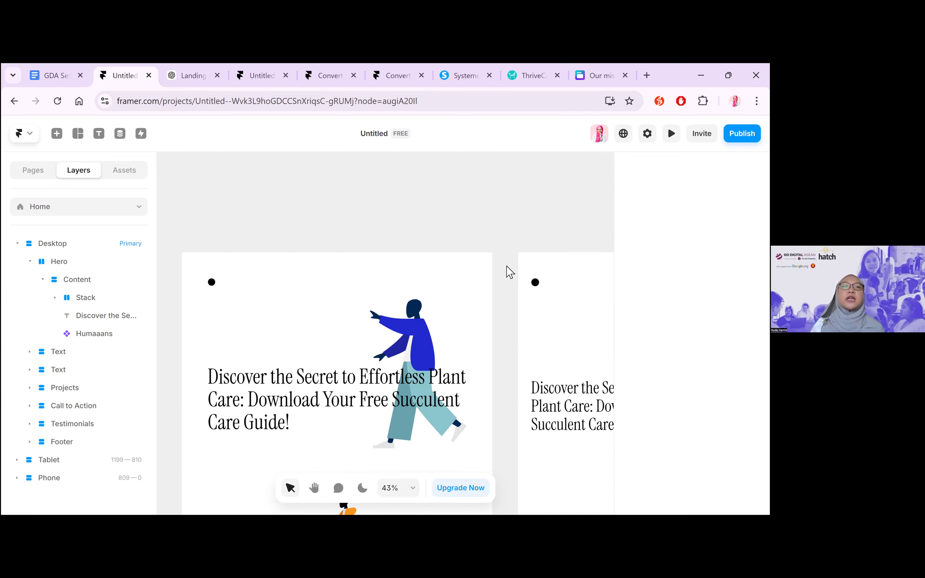
scroll(510, 272, "down", 2)
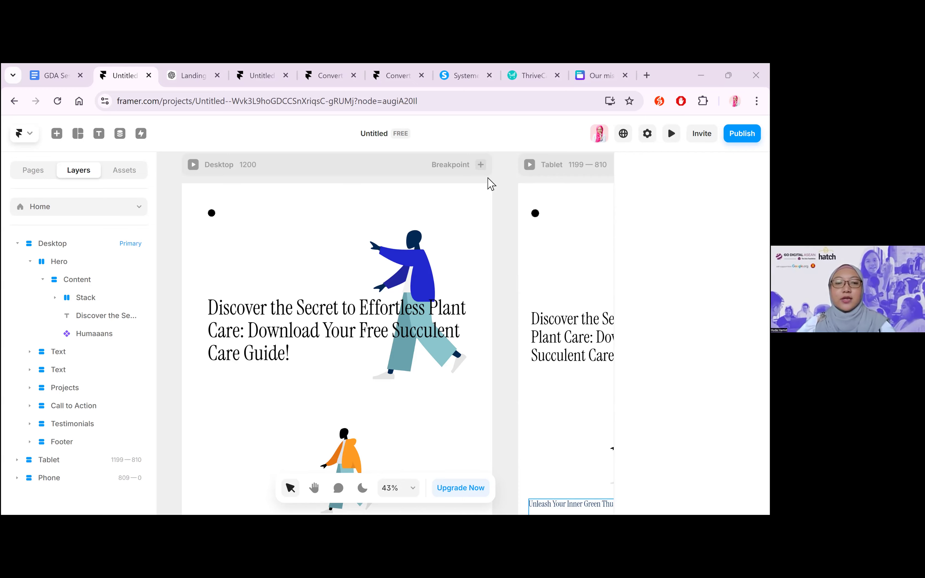
key("alt+Tab")
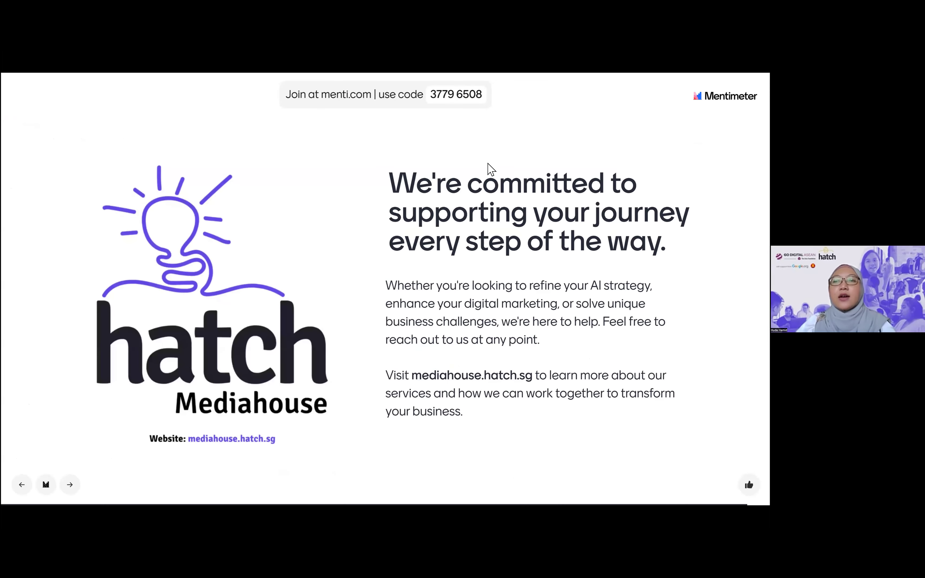